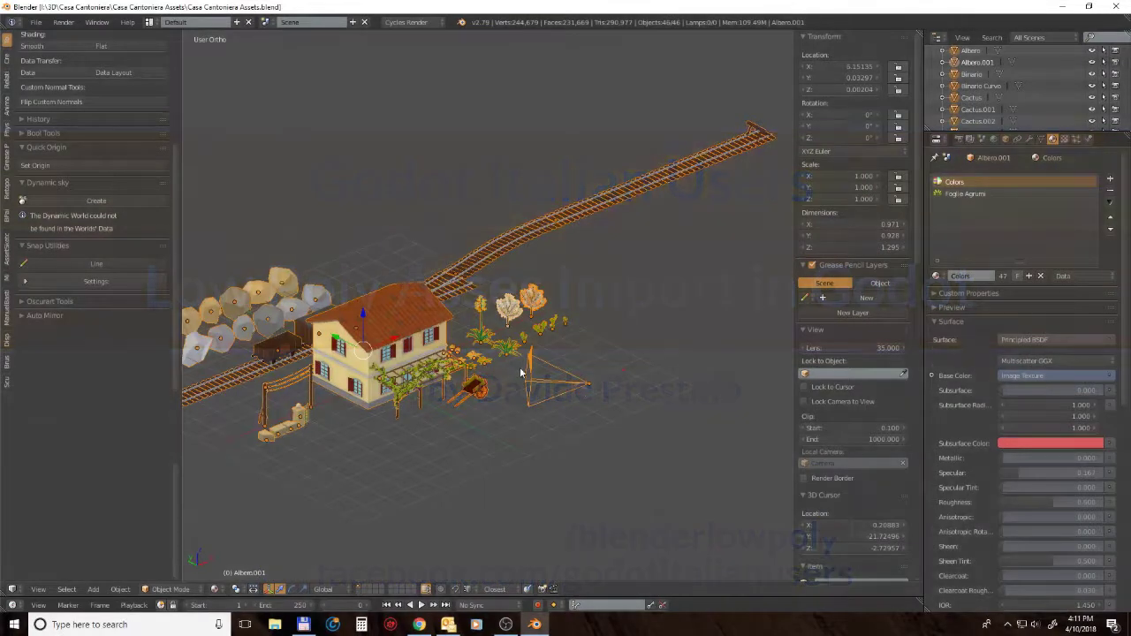
# Step: Delete the camera from the Blender scene
pyautogui.rightClick(584, 389)
pyautogui.press('x')
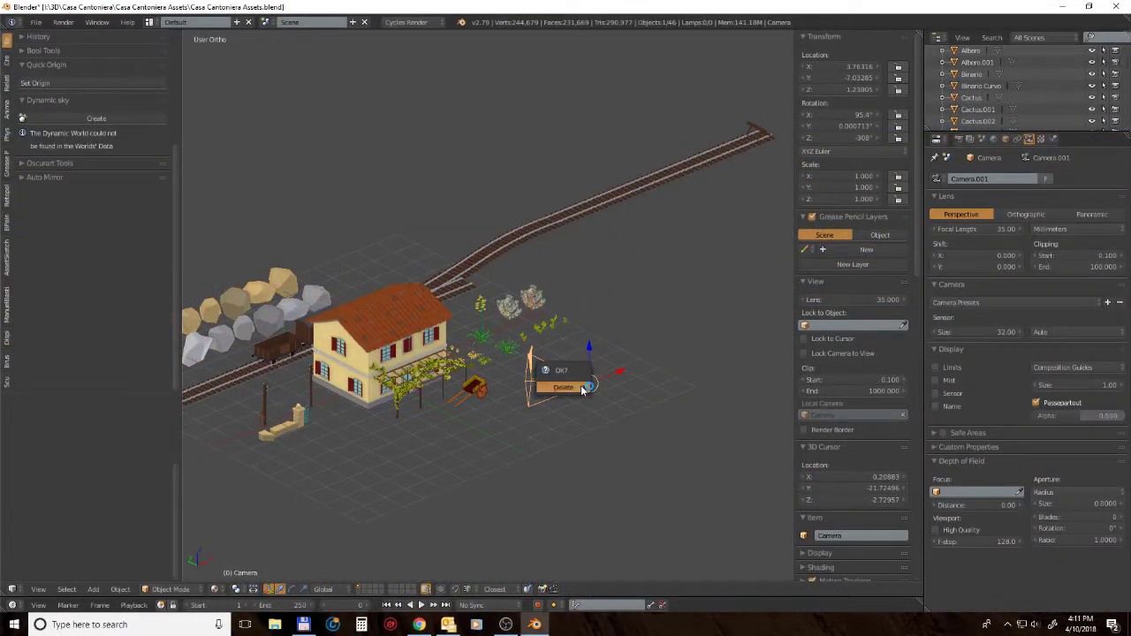
pyautogui.click(576, 394)
pyautogui.scroll(-3, 572, 403)
pyautogui.moveTo(572, 403); pyautogui.dragTo(528, 369, button='middle')
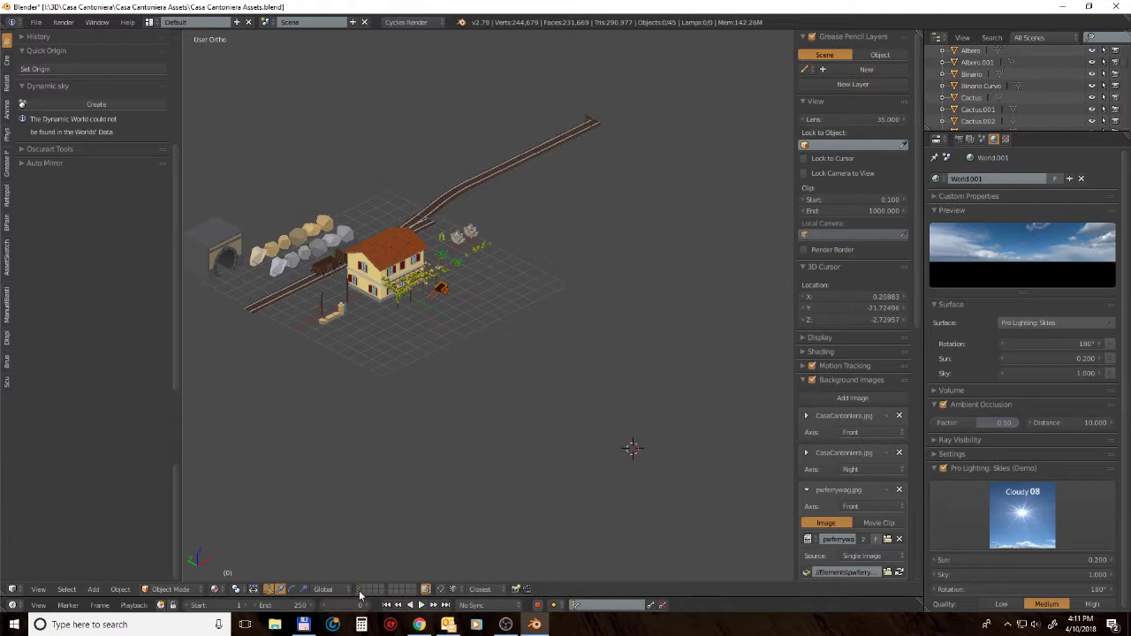
pyautogui.moveTo(477, 265)
pyautogui.mouseDown(button='middle')
pyautogui.moveTo(498, 247)
pyautogui.moveTo(479, 326)
pyautogui.mouseUp(button='middle')
pyautogui.scroll(3, 504, 244)
pyautogui.scroll(-2, 471, 276)
# Step: Briefly show the sand-and-sea ground, hide it again, and select all scene assets
pyautogui.press('a')
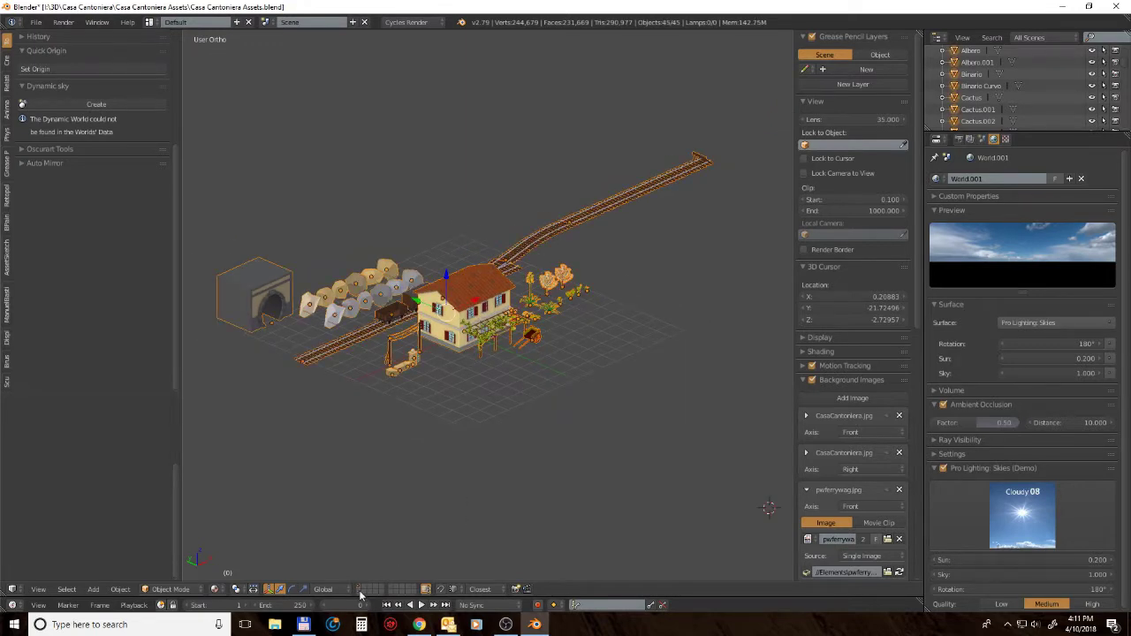
pyautogui.keyDown('shift'); pyautogui.click(360, 594); pyautogui.keyUp('shift')
pyautogui.scroll(-2, 399, 543)
pyautogui.moveTo(399, 543)
pyautogui.mouseDown(button='middle')
pyautogui.moveTo(498, 333)
pyautogui.moveTo(533, 367)
pyautogui.mouseUp(button='middle')
pyautogui.rightClick(498, 333)
pyautogui.scroll(-1, 522, 341)
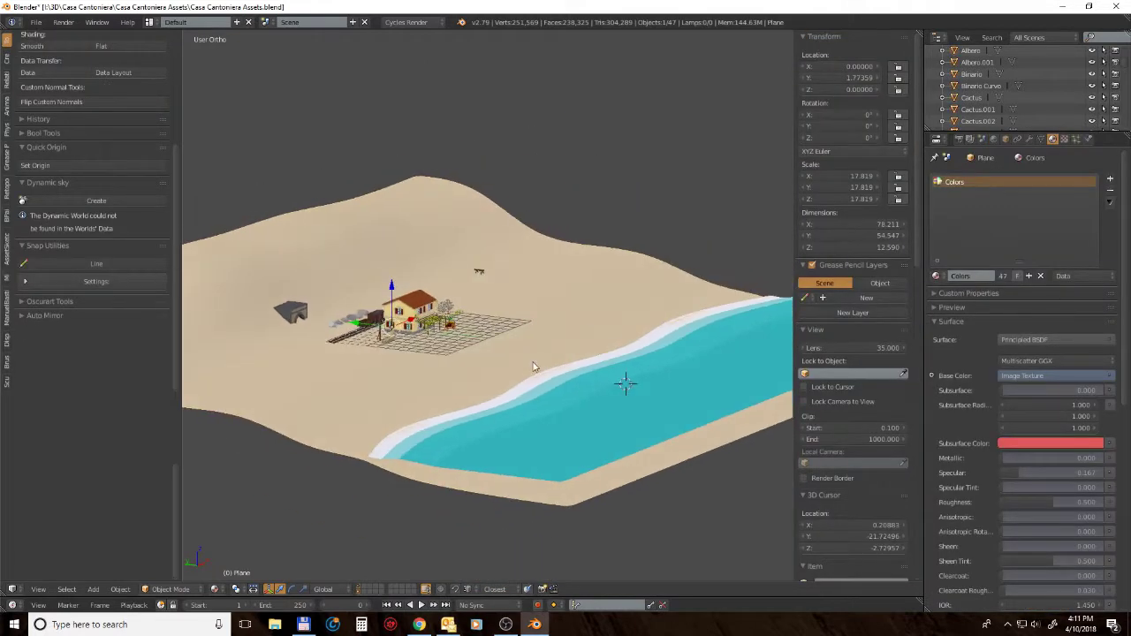
pyautogui.scroll(-2, 534, 367)
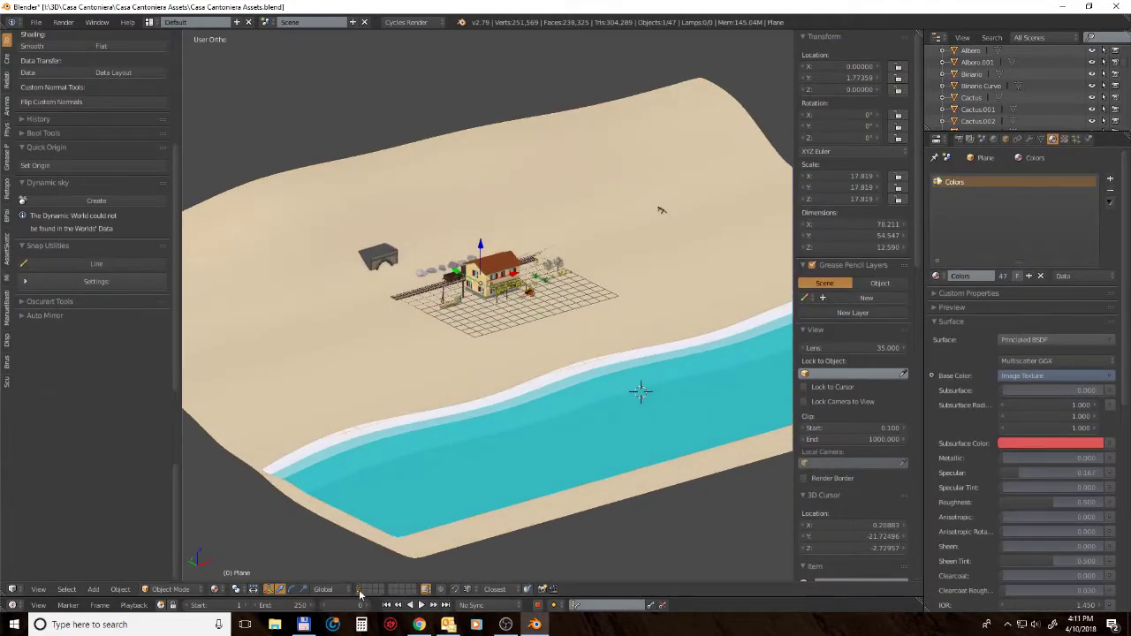
pyautogui.keyDown('shift'); pyautogui.click(359, 590); pyautogui.keyUp('shift')
pyautogui.press('a')
pyautogui.scroll(4, 505, 368)
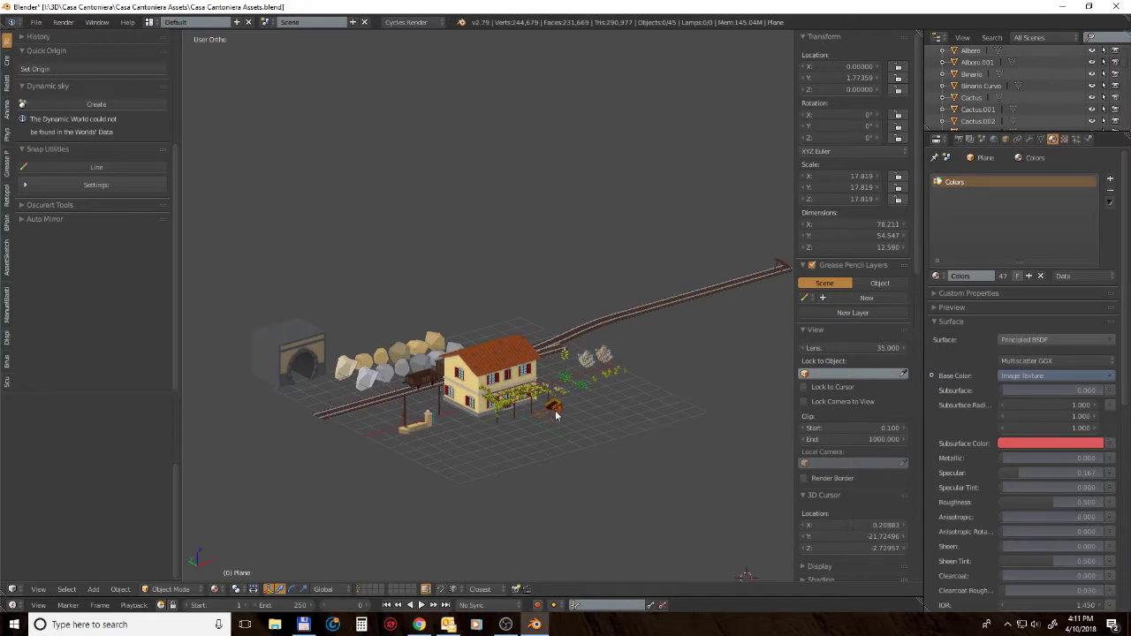
# Step: Export a Collada file named 'Assets Mediterraneo.dae' with Apply Modifiers and Selection Only ticked
pyautogui.click(35, 21)
pyautogui.moveTo(59, 258)
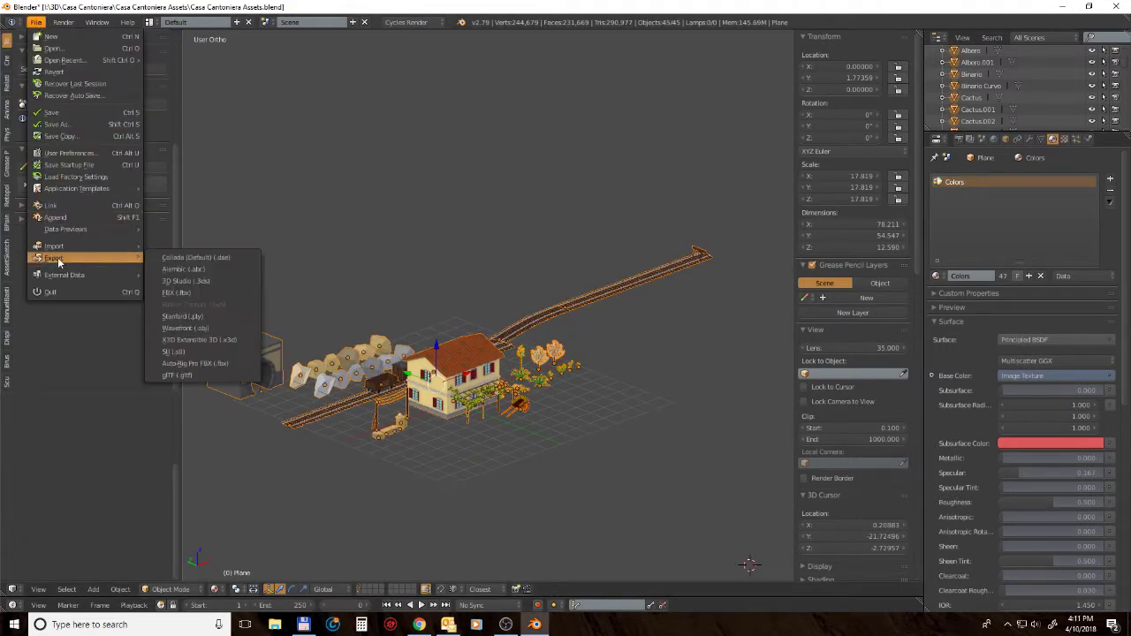
pyautogui.click(222, 258)
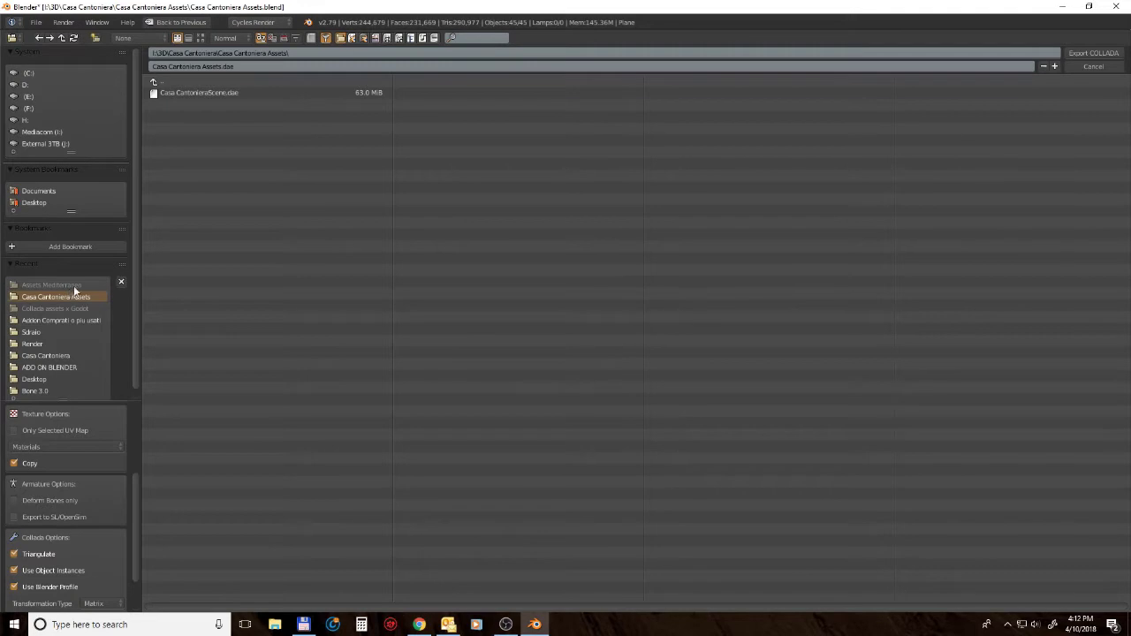
pyautogui.click(246, 65)
pyautogui.write('Assets')
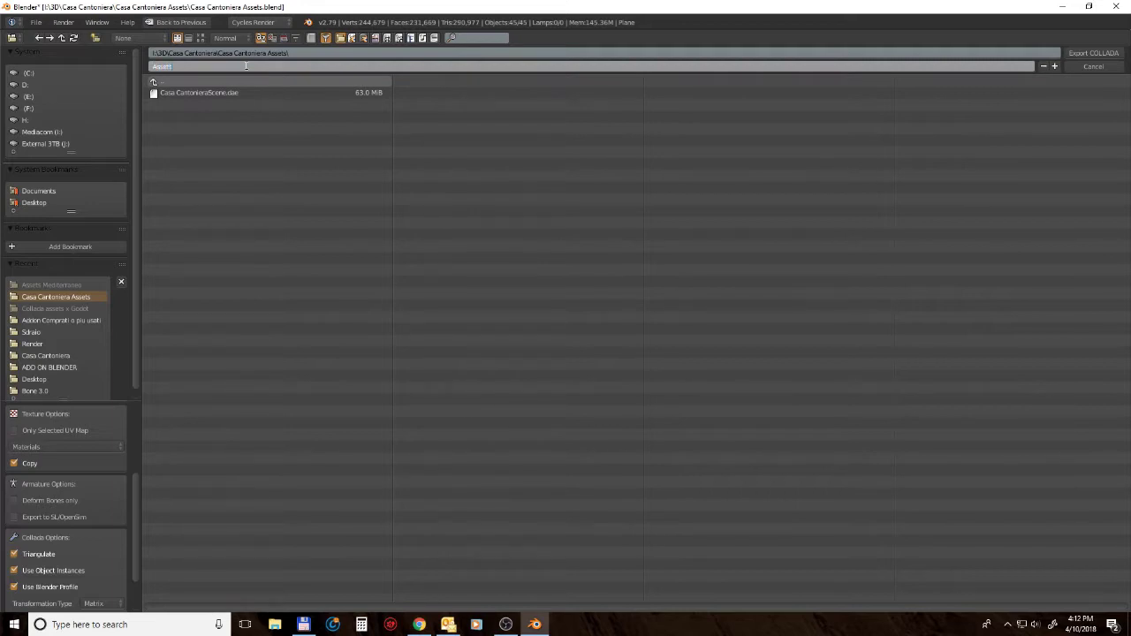
pyautogui.write(' Mediterraneo')
pyautogui.click(136, 495)
pyautogui.moveTo(136, 496); pyautogui.dragTo(134, 402)
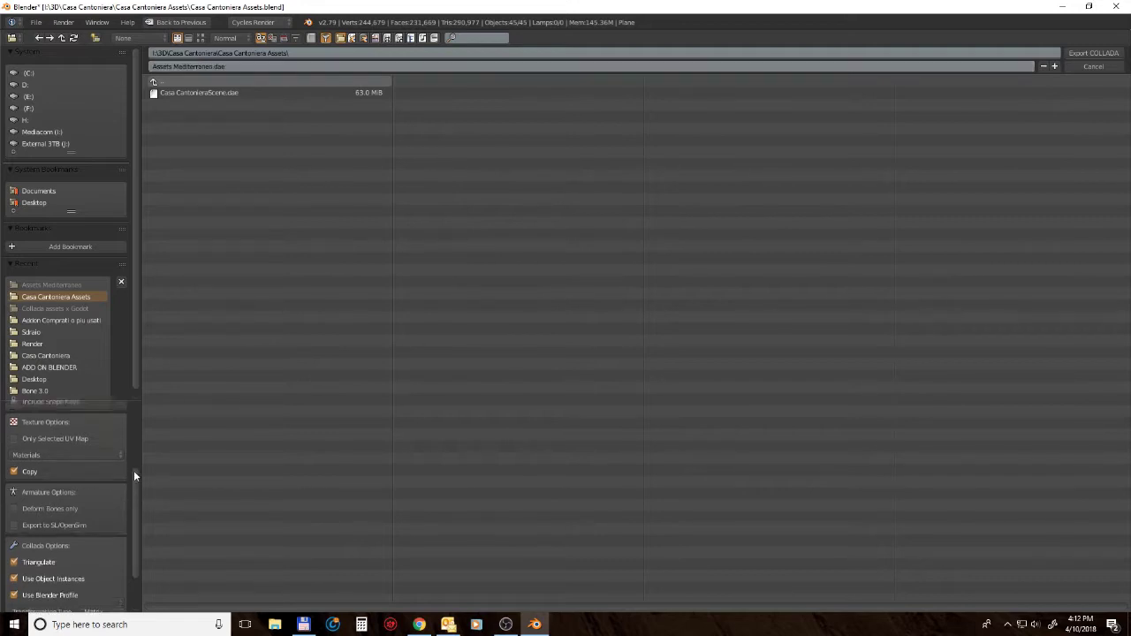
pyautogui.click(14, 459)
pyautogui.click(24, 479)
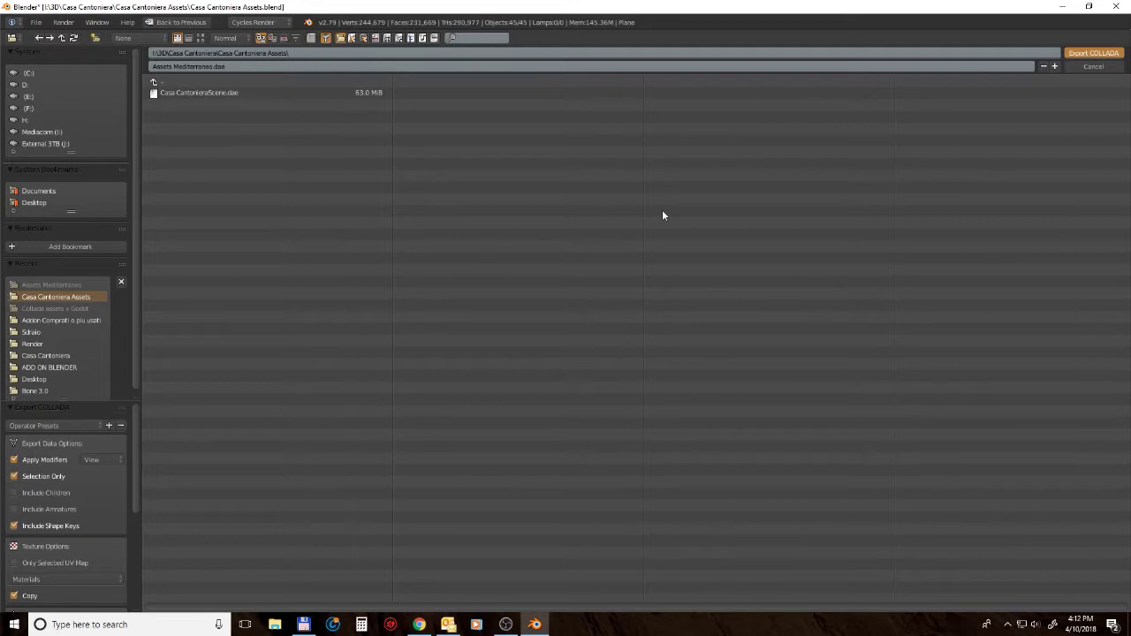
pyautogui.press('Return')
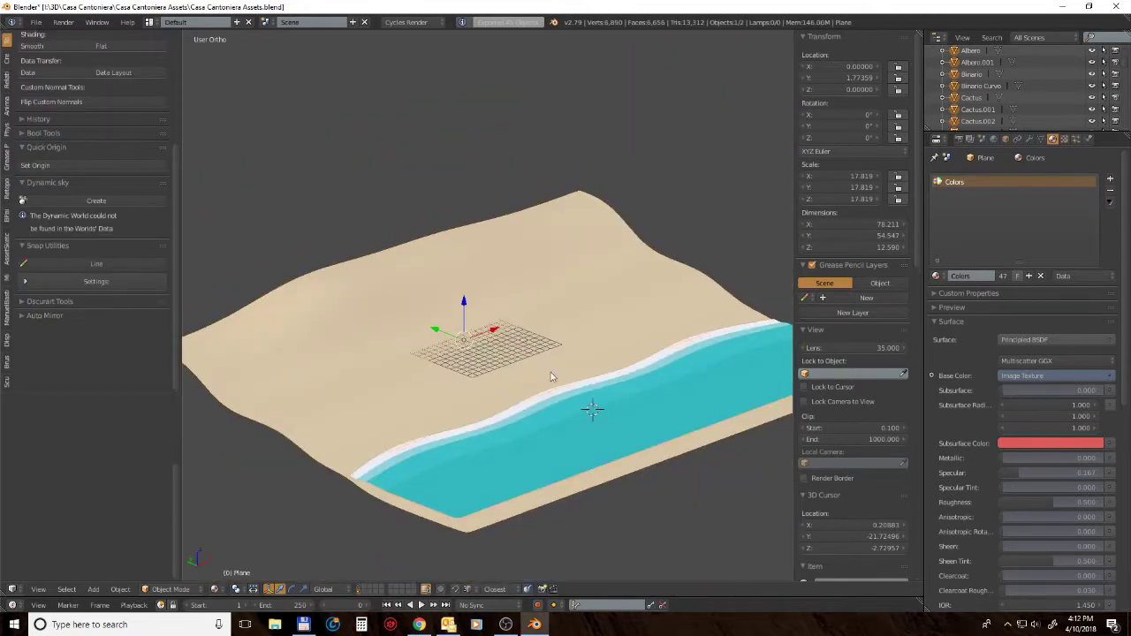
# Step: Select the sand and water planes together and export them to Collada as 'Ground+sea.dae'
pyautogui.moveTo(568, 376); pyautogui.dragTo(604, 347, button='middle')
pyautogui.keyDown('shift'); pyautogui.rightClick(657, 401); pyautogui.keyUp('shift')
pyautogui.moveTo(657, 401); pyautogui.dragTo(638, 403, button='middle')
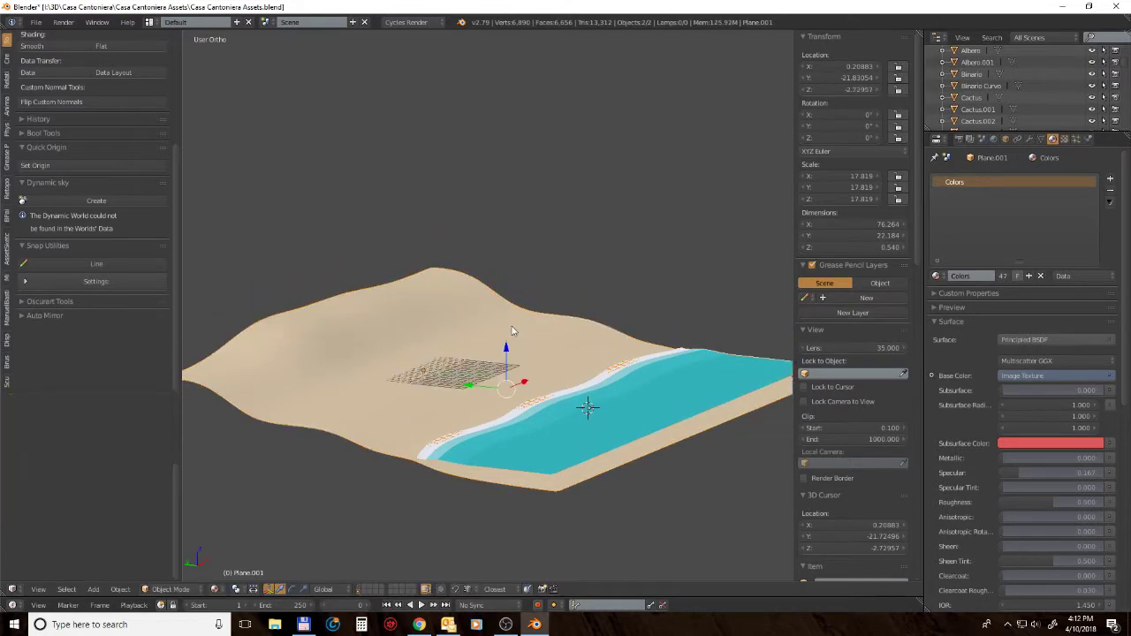
pyautogui.click(35, 21)
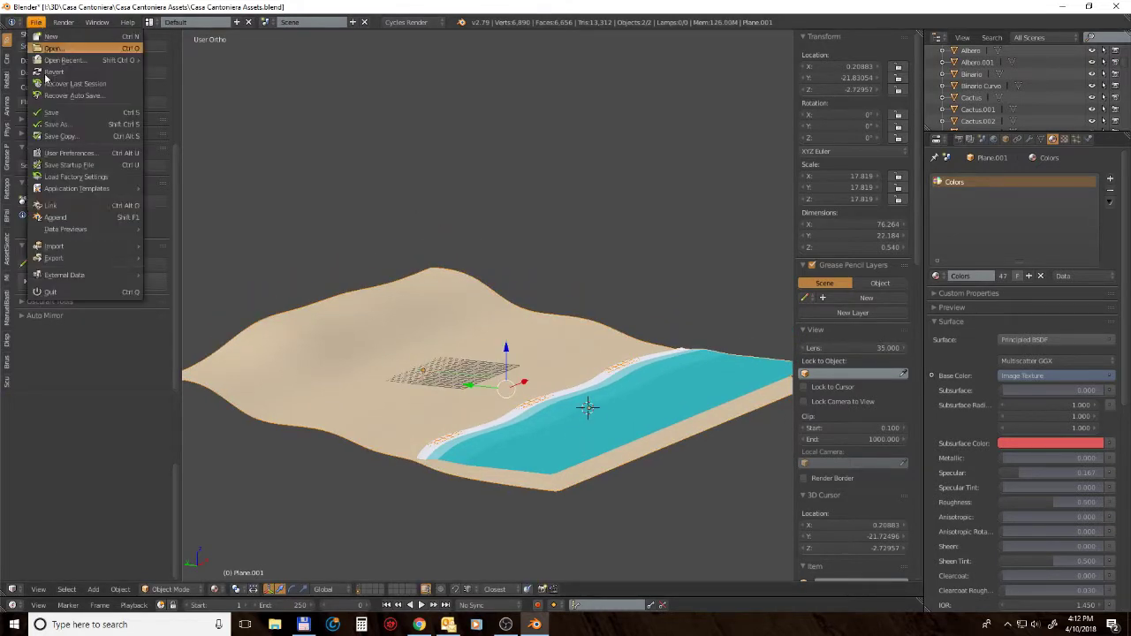
pyautogui.moveTo(50, 258)
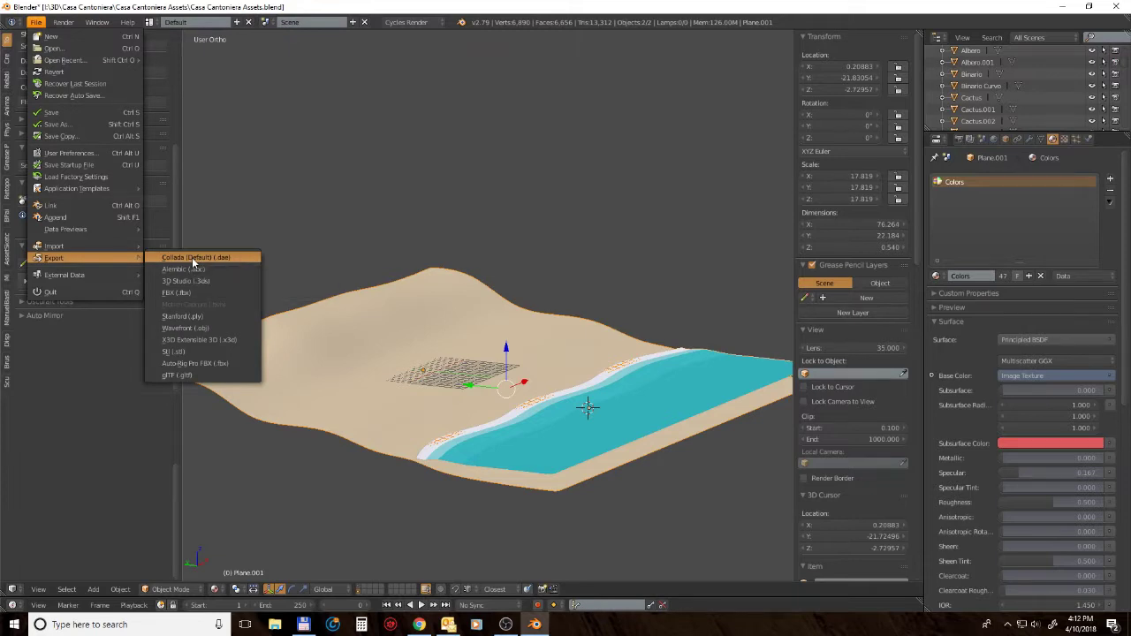
pyautogui.click(192, 257)
pyautogui.click(191, 68)
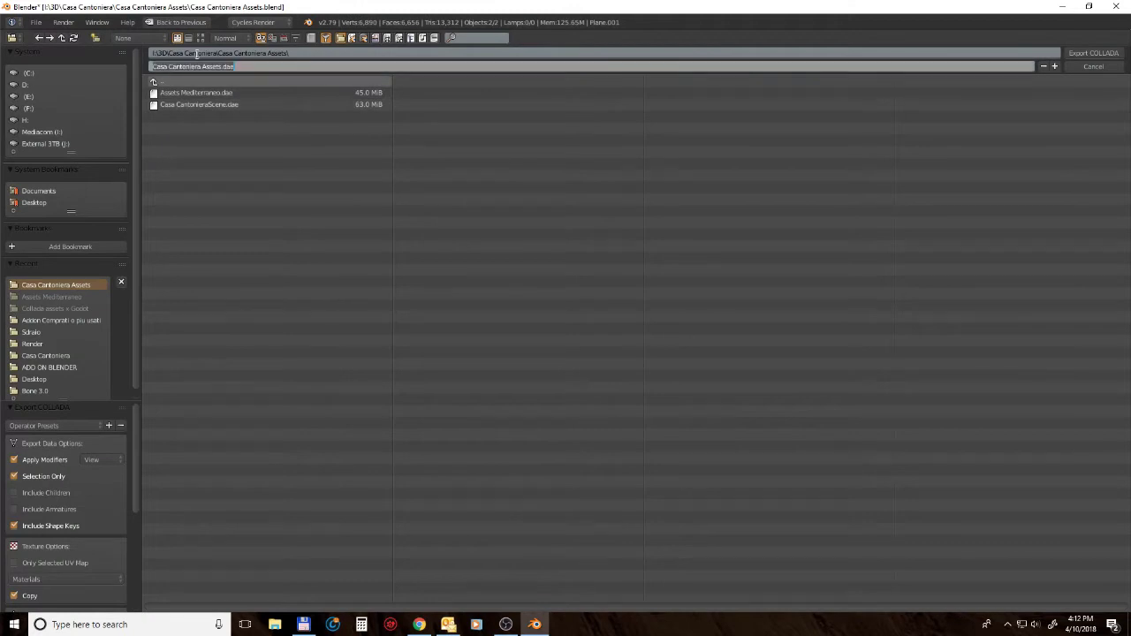
pyautogui.write('Ground+sea')
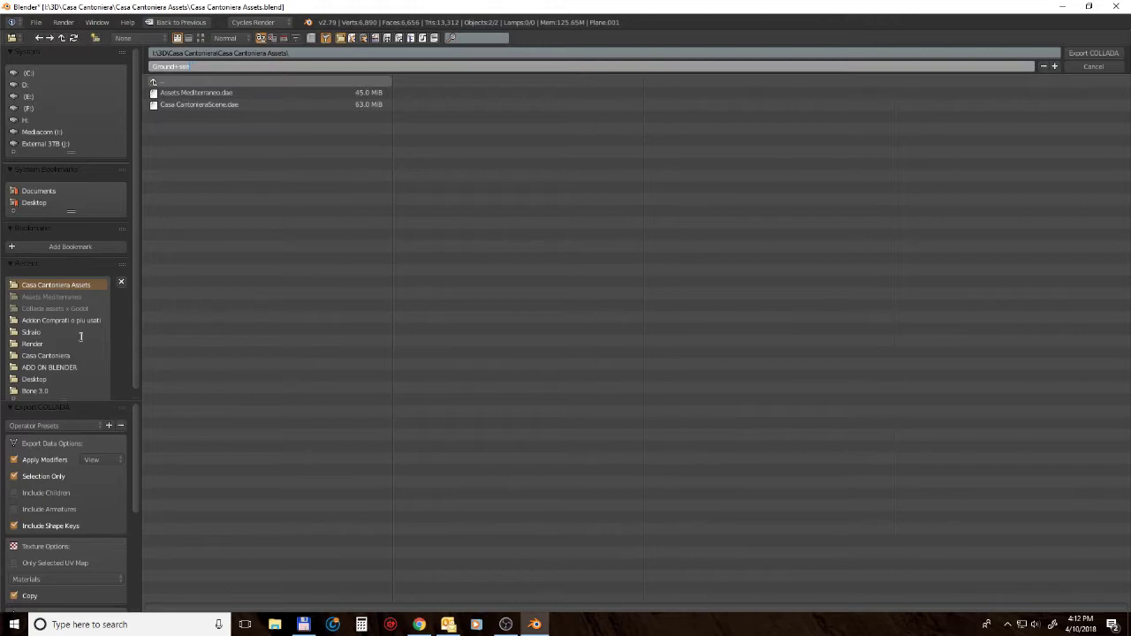
pyautogui.click(1085, 55)
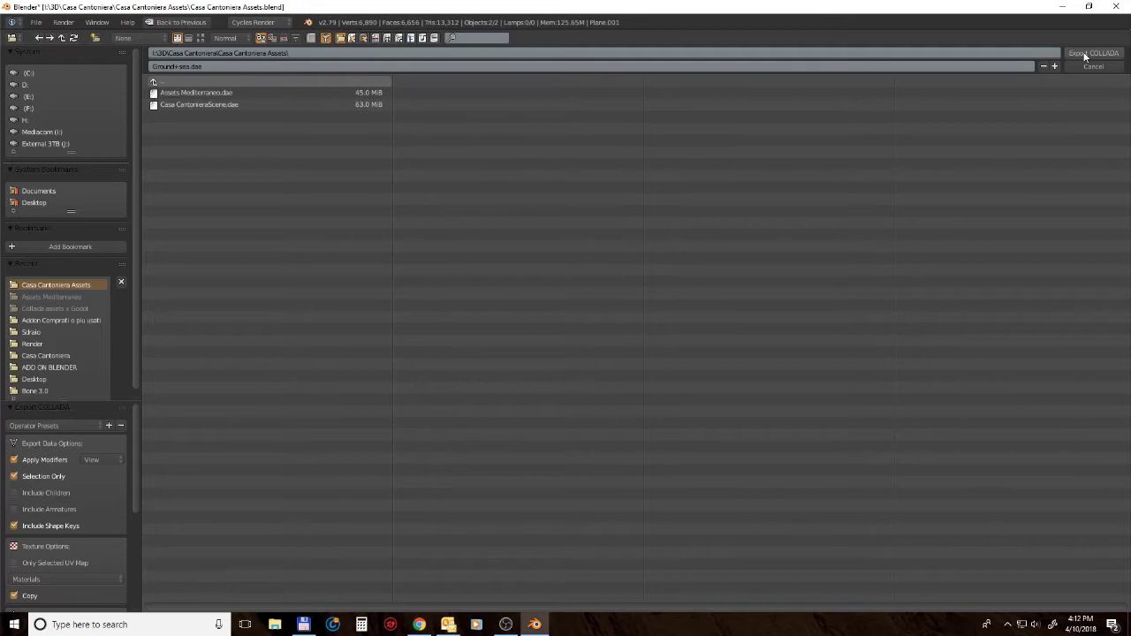
pyautogui.click(1085, 55)
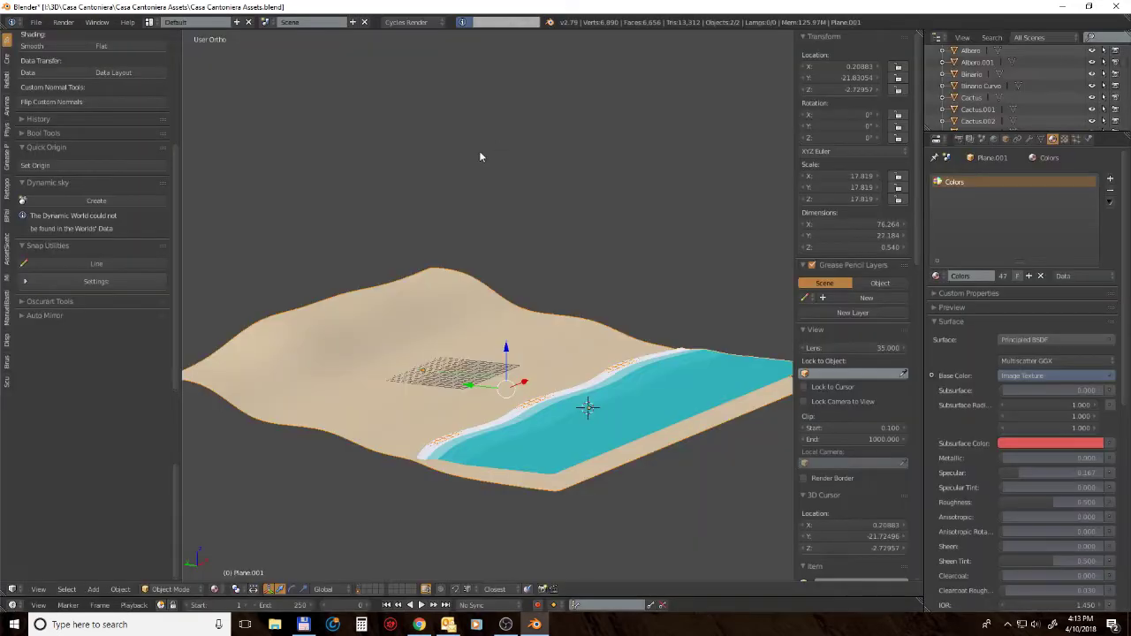
# Step: Select the sand plane, test moving it, and toggle Rendered, Wireframe and Edit Mode
pyautogui.moveTo(443, 274); pyautogui.dragTo(497, 271, button='middle')
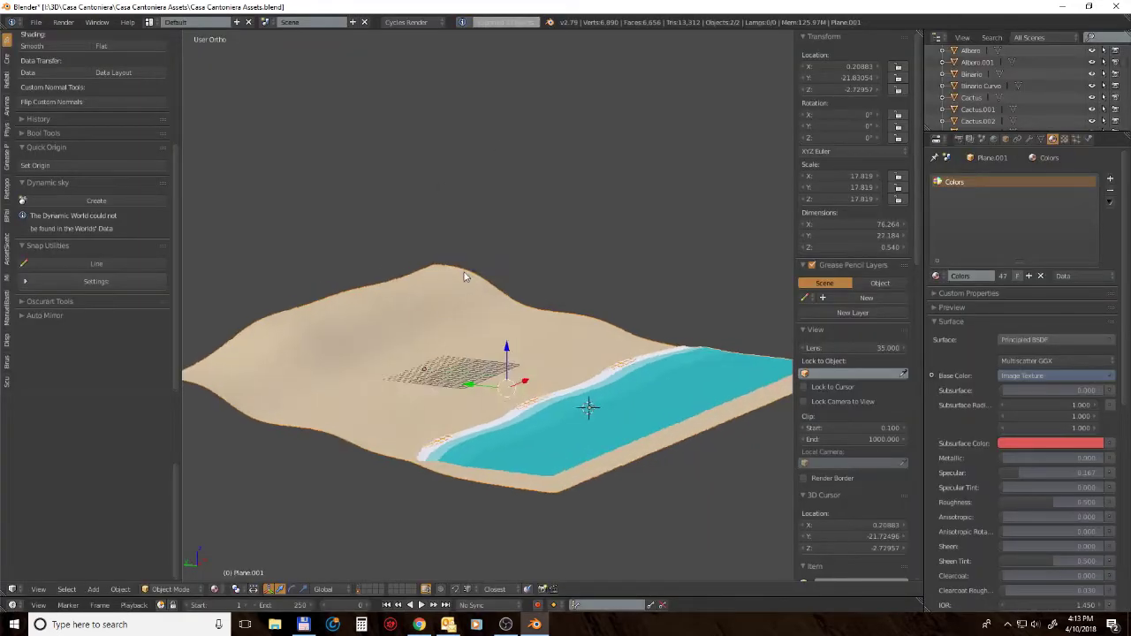
pyautogui.rightClick(587, 443)
pyautogui.moveTo(386, 341); pyautogui.dragTo(393, 332)
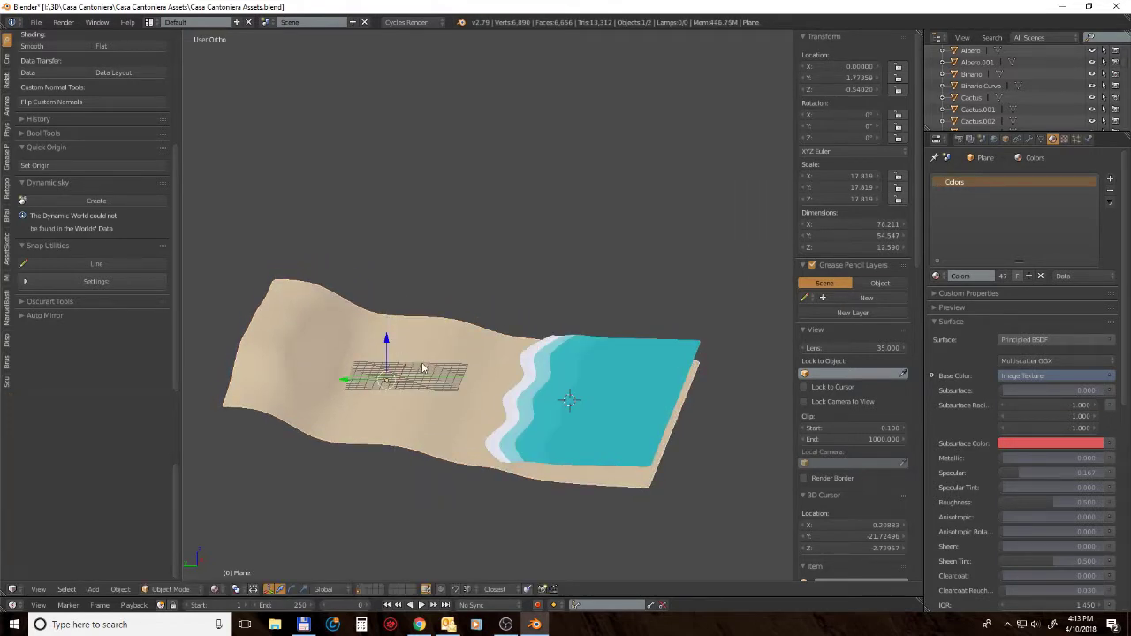
pyautogui.hotkey('shift', 'z')
pyautogui.press('z')
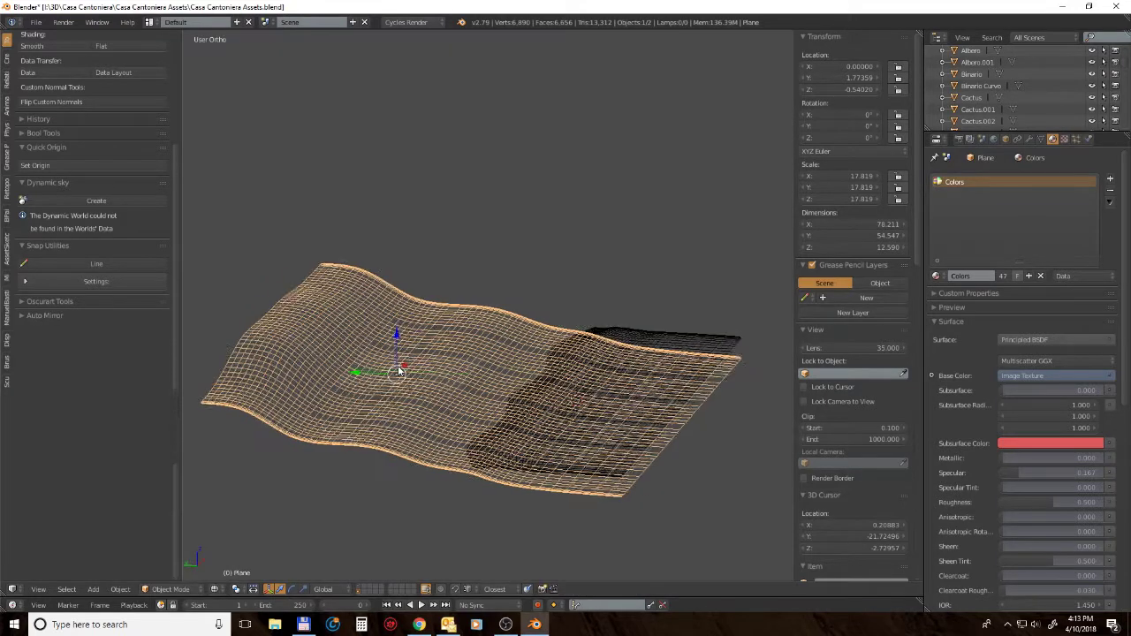
pyautogui.press('z')
pyautogui.press('Tab')
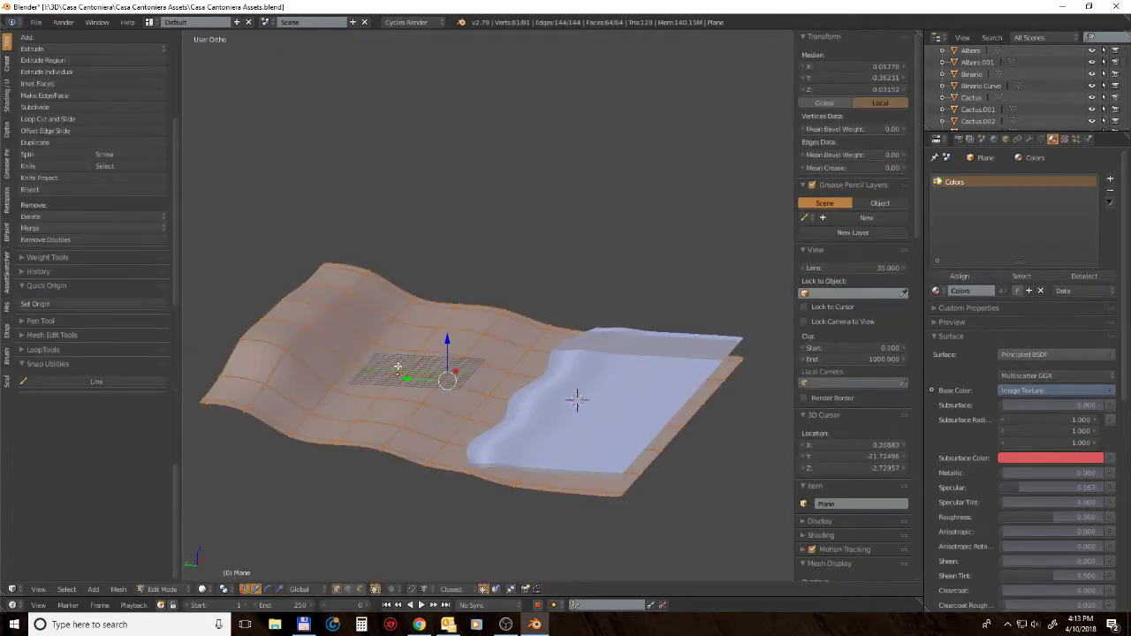
pyautogui.press('Tab')
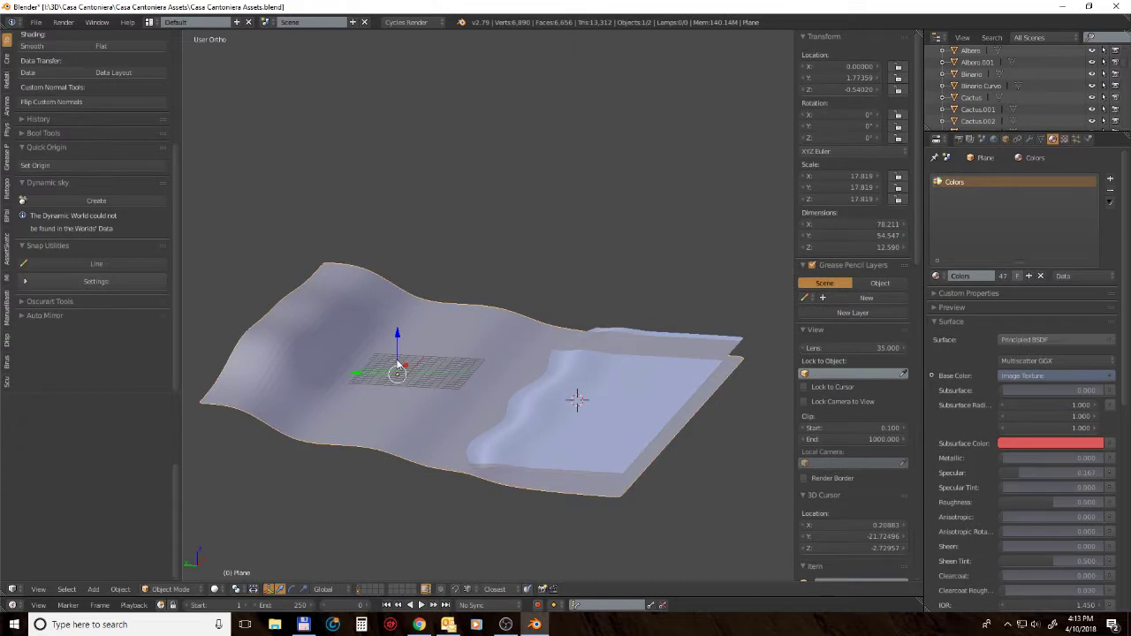
# Step: Set the viewport shading to Material and bring up the File menu
pyautogui.moveTo(423, 382)
pyautogui.mouseDown(button='middle')
pyautogui.moveTo(437, 382)
pyautogui.moveTo(426, 428)
pyautogui.mouseUp(button='middle')
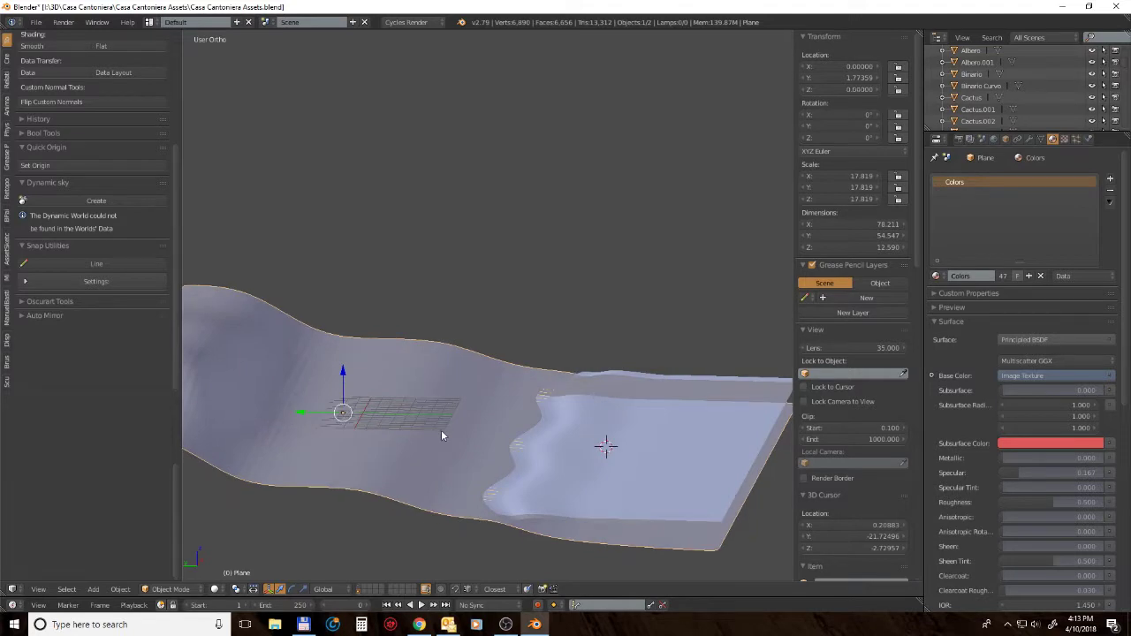
pyautogui.click(215, 590)
pyautogui.click(250, 523)
pyautogui.moveTo(251, 523); pyautogui.dragTo(356, 488, button='middle')
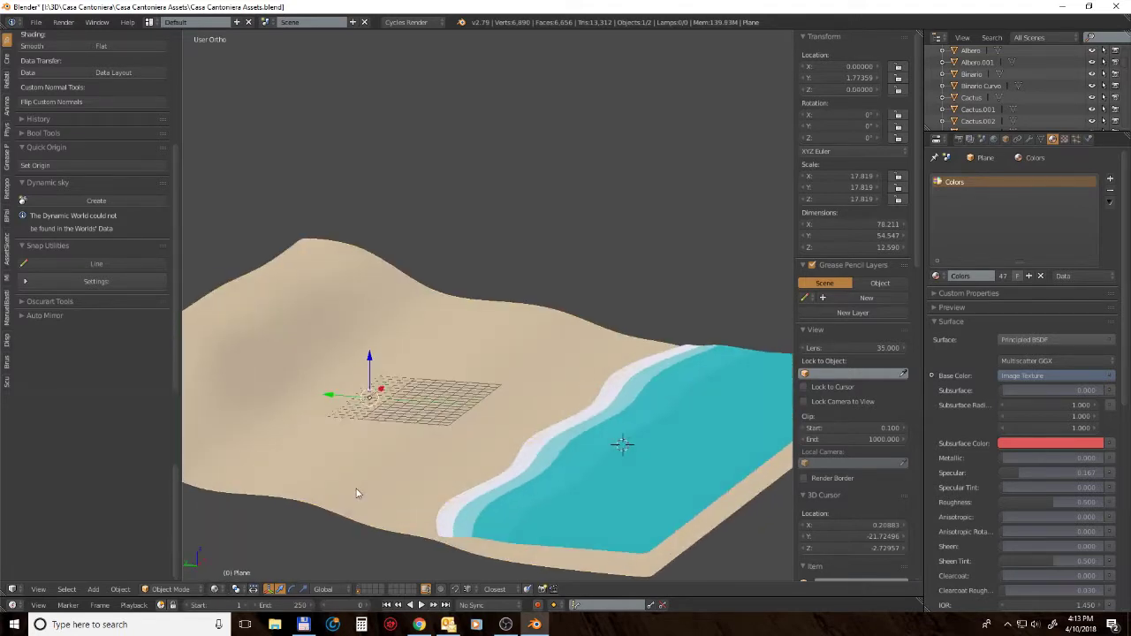
pyautogui.scroll(-2, 356, 489)
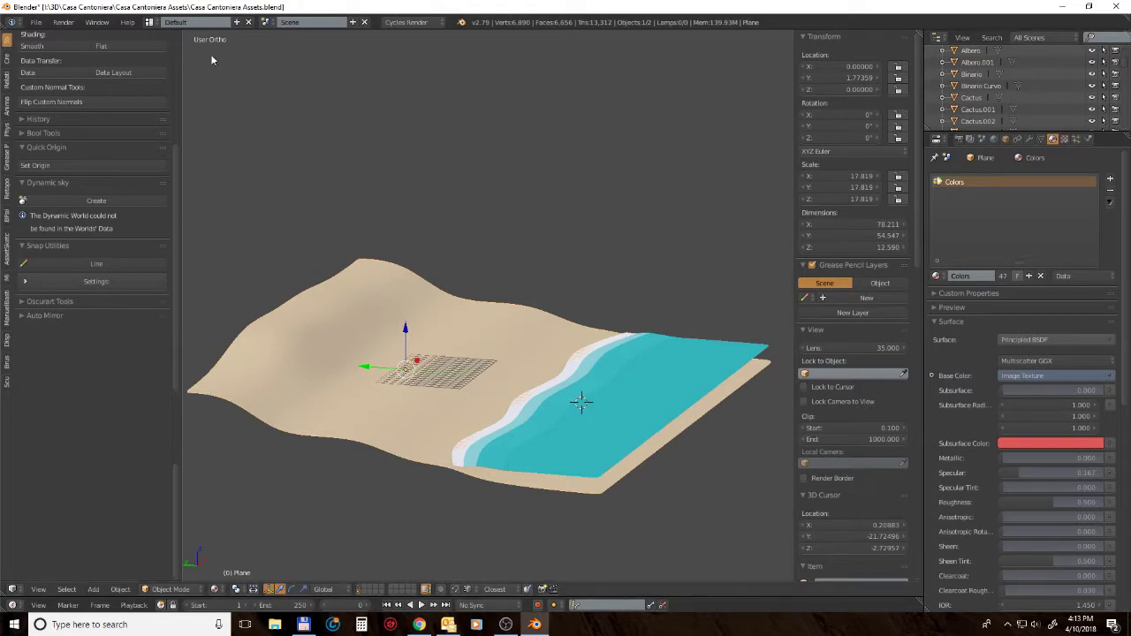
pyautogui.click(36, 22)
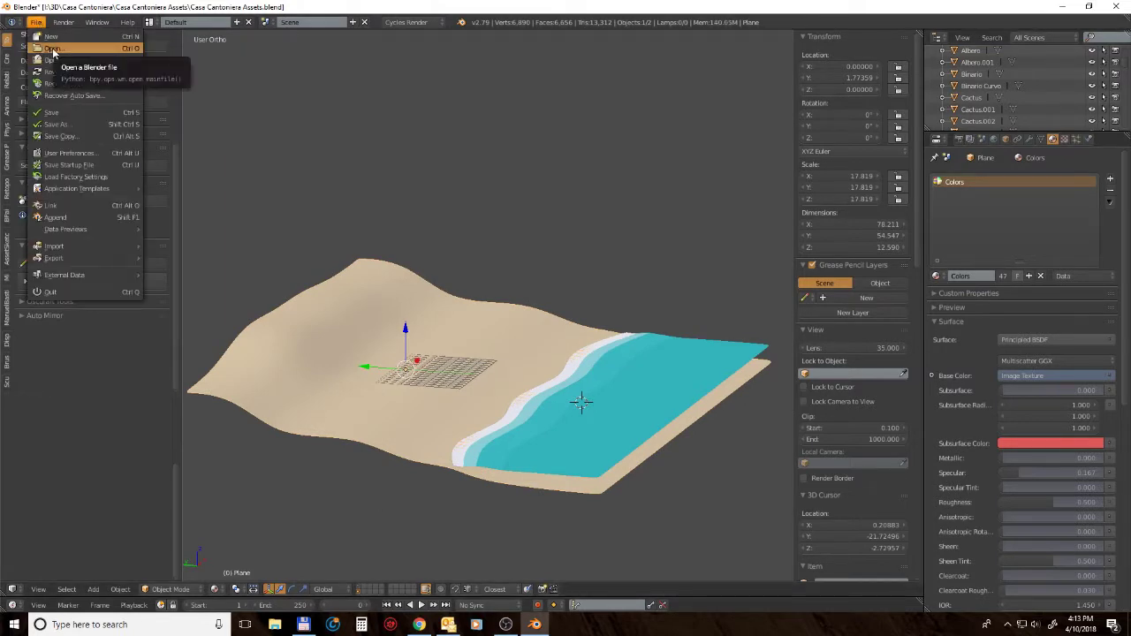
# Step: Open the recent file Casa Cantoniera Elements3.blend
pyautogui.moveTo(120, 63)
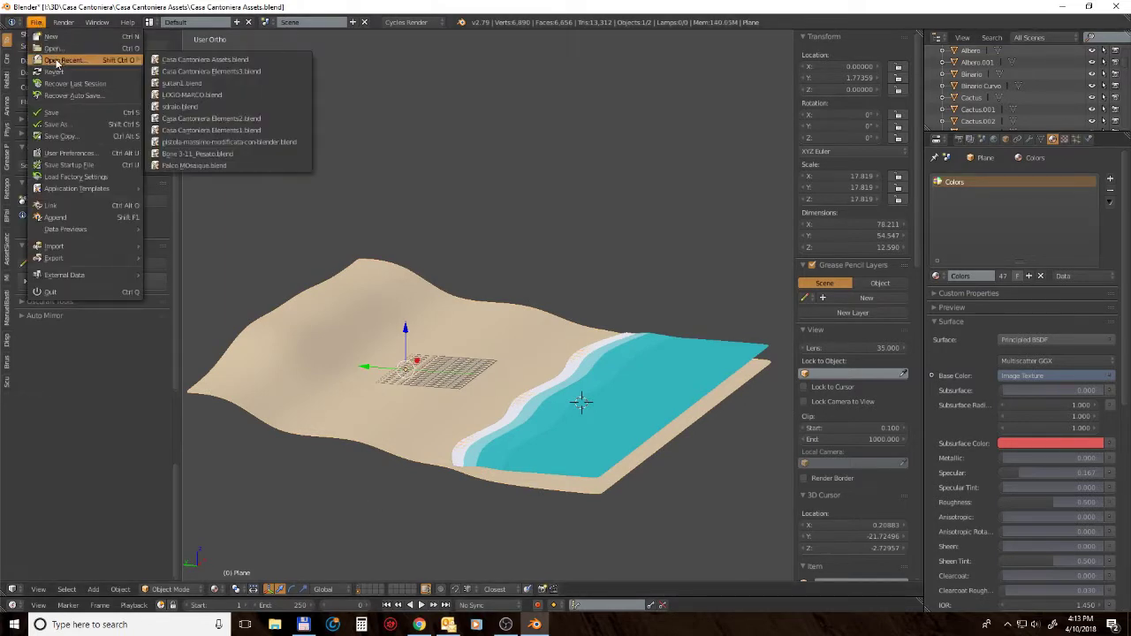
pyautogui.click(181, 70)
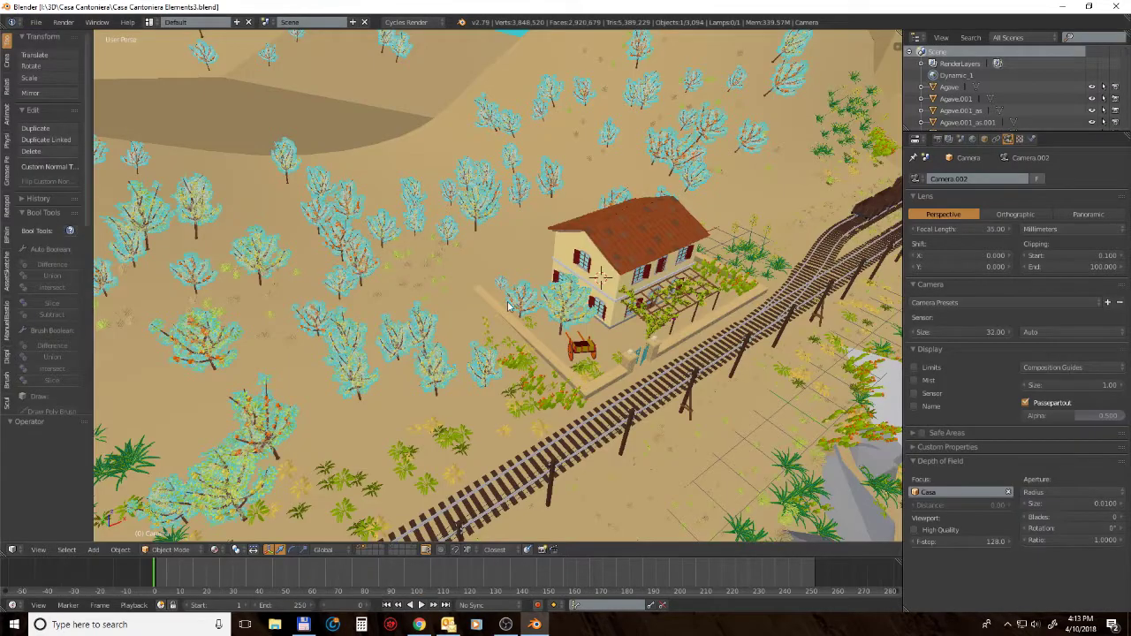
pyautogui.scroll(-3, 534, 297)
pyautogui.scroll(3, 534, 297)
pyautogui.scroll(2, 498, 252)
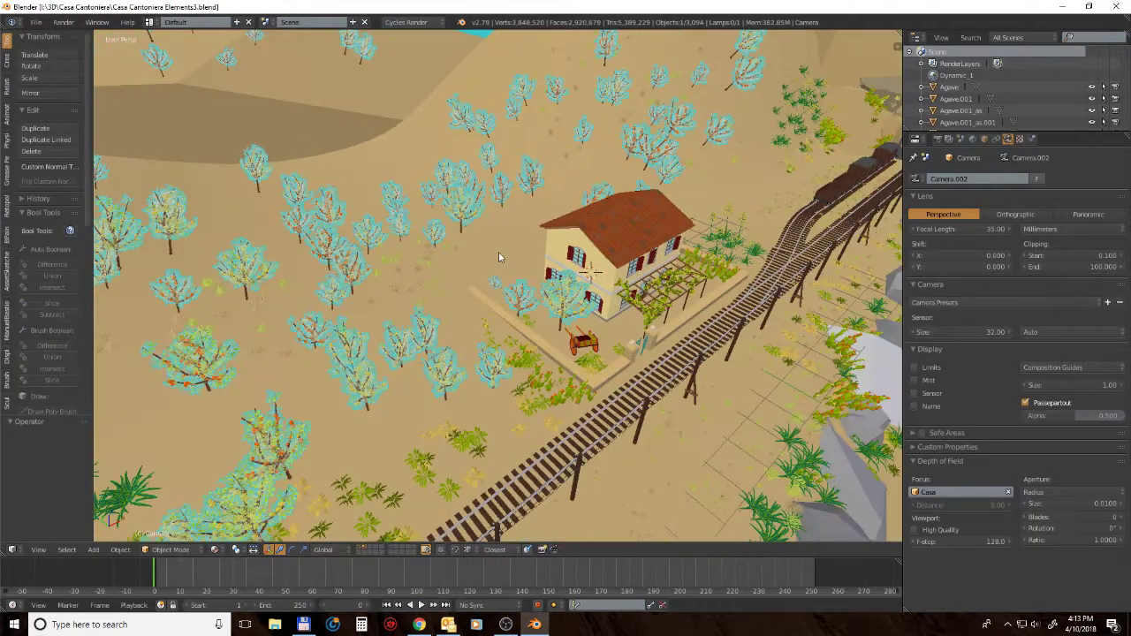
pyautogui.scroll(2, 498, 252)
# Step: Delete the grass object near the house and deselect everything
pyautogui.rightClick(430, 223)
pyautogui.press('x')
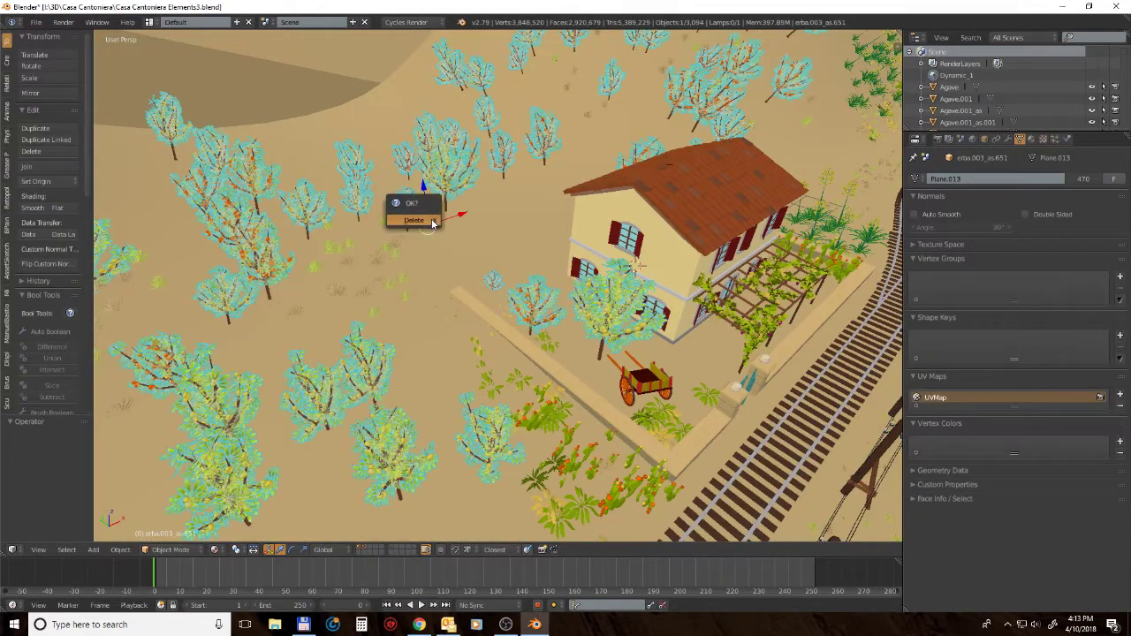
pyautogui.click(433, 220)
pyautogui.scroll(-5, 468, 284)
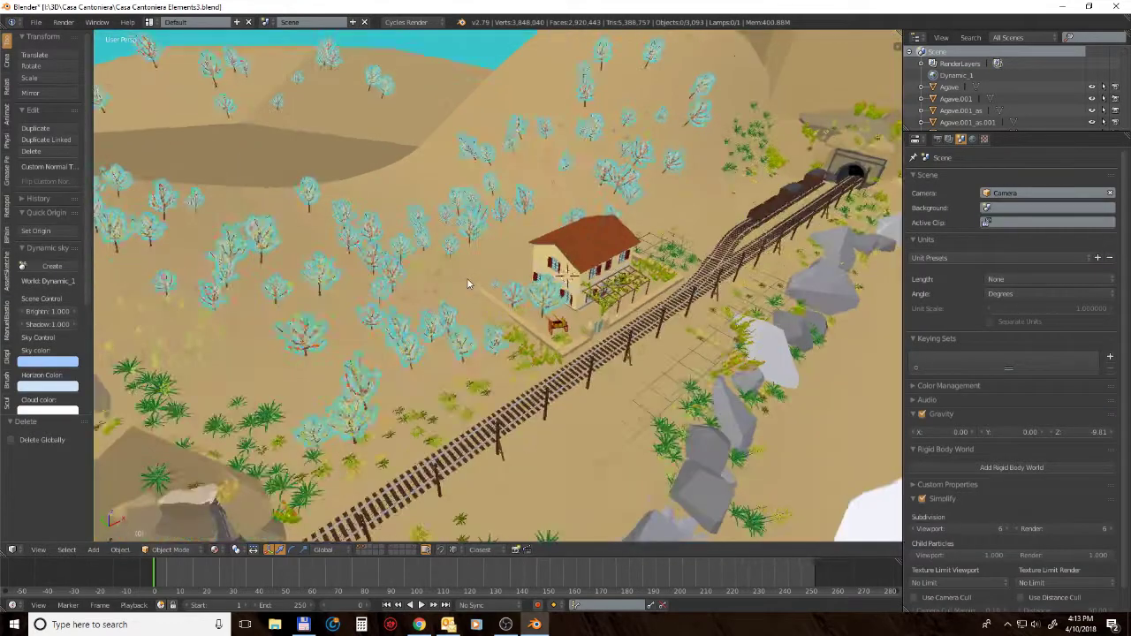
pyautogui.scroll(-3, 494, 281)
pyautogui.scroll(-4, 501, 279)
pyautogui.press('a')
pyautogui.press('a')
pyautogui.press('a')
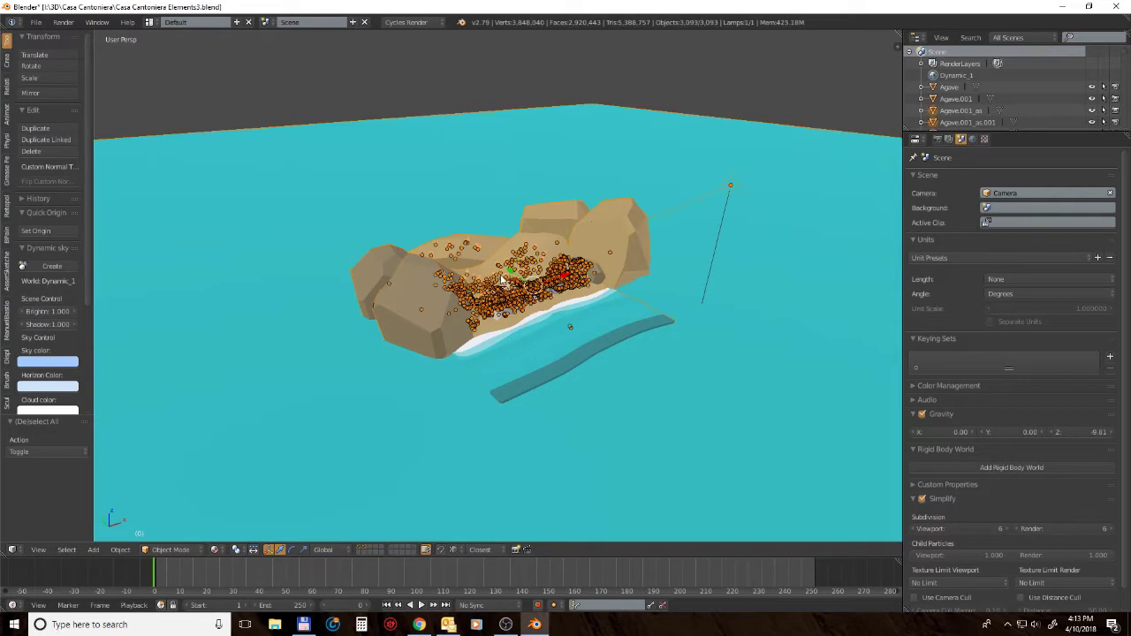
# Step: Export Casa CantonieraScene.dae to Casa Cantoniera Assets with Apply Modifiers and Selection Only, then minimise Blender
pyautogui.click(35, 22)
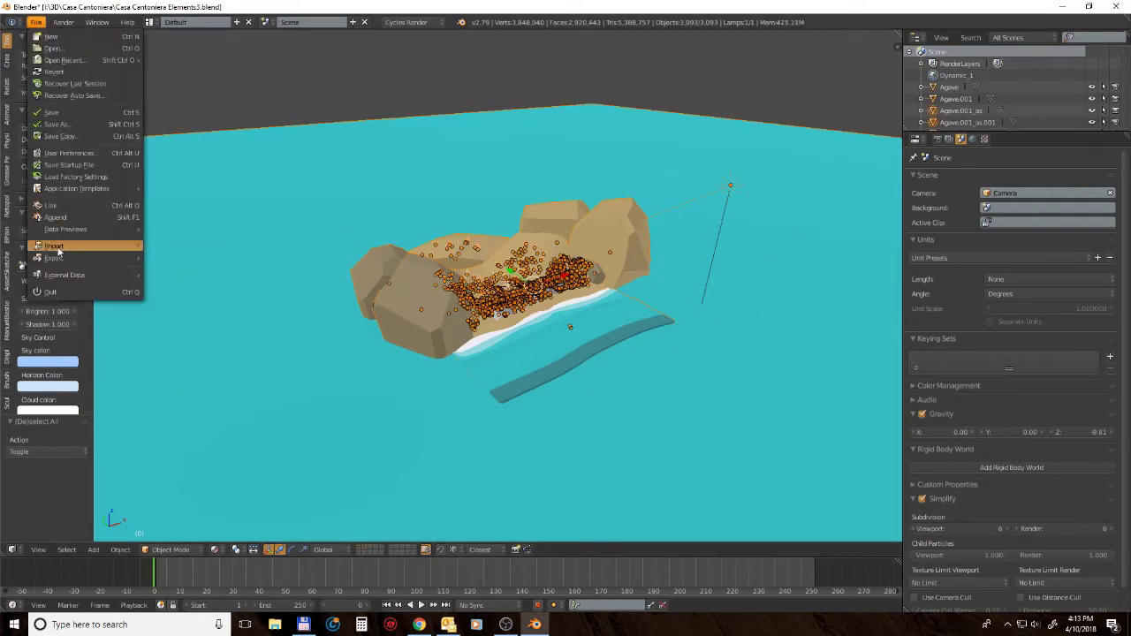
pyautogui.moveTo(55, 258)
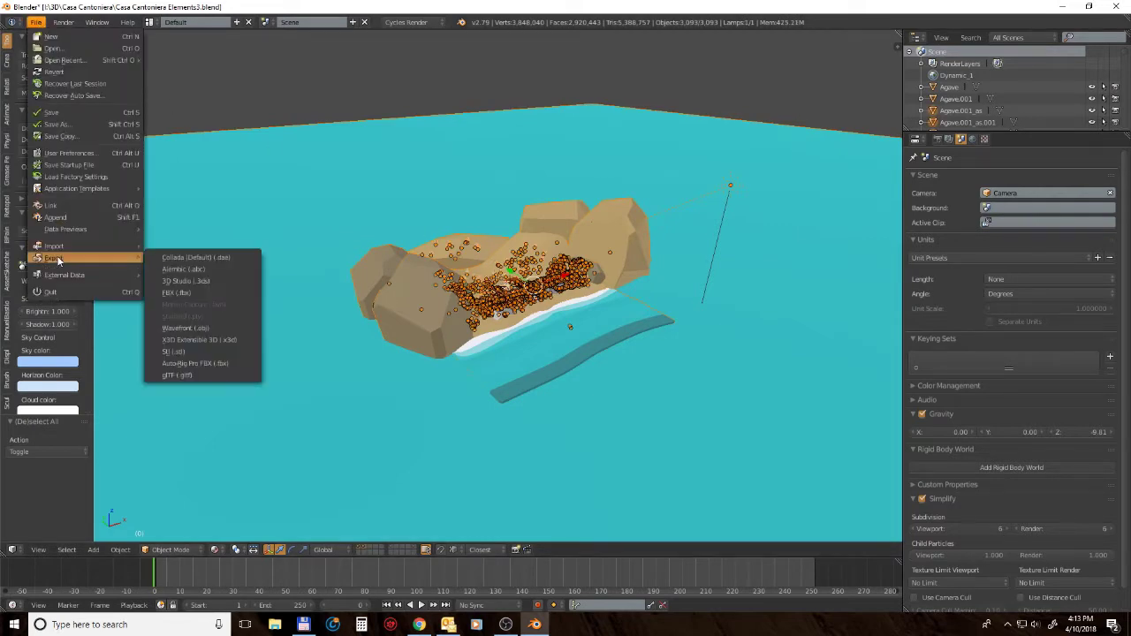
pyautogui.click(191, 257)
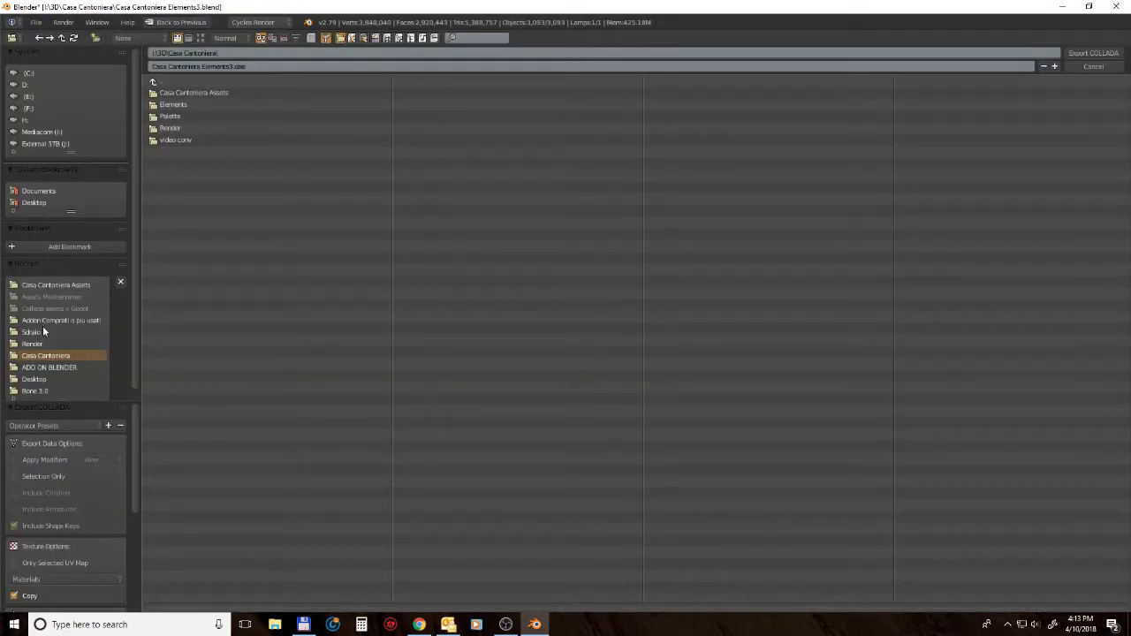
pyautogui.click(18, 460)
pyautogui.click(17, 476)
pyautogui.click(57, 284)
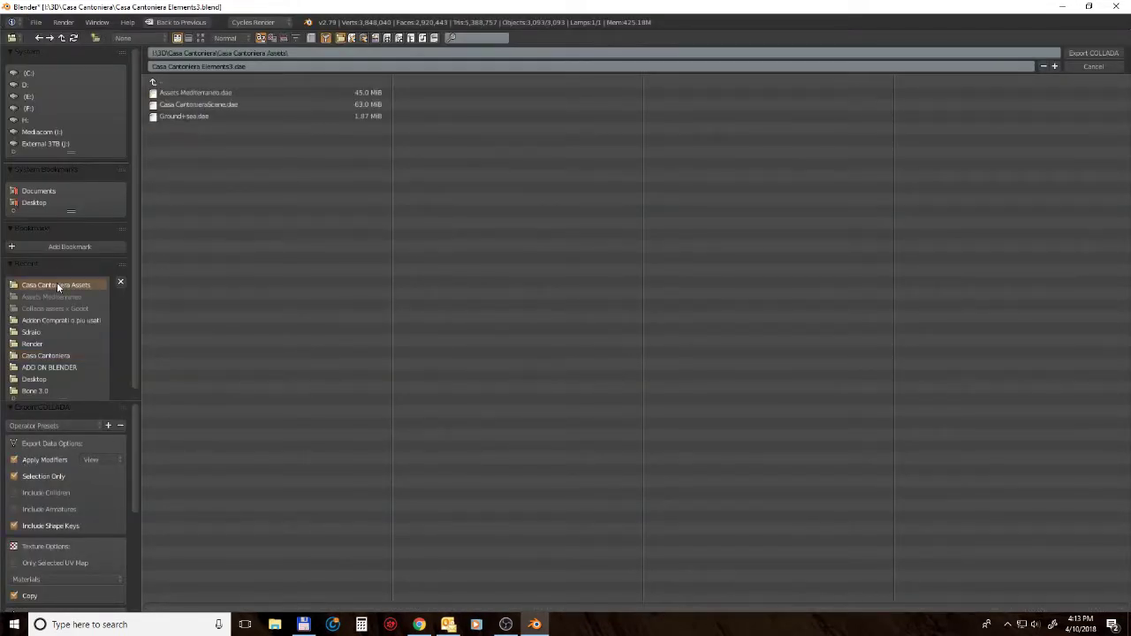
pyautogui.click(202, 104)
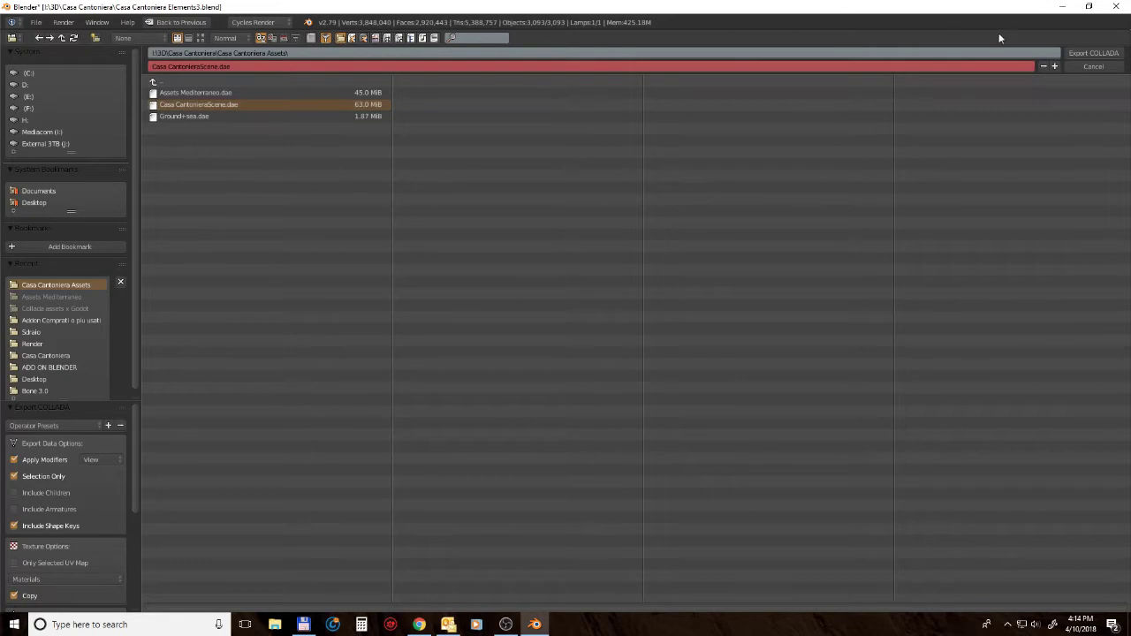
pyautogui.click(1090, 54)
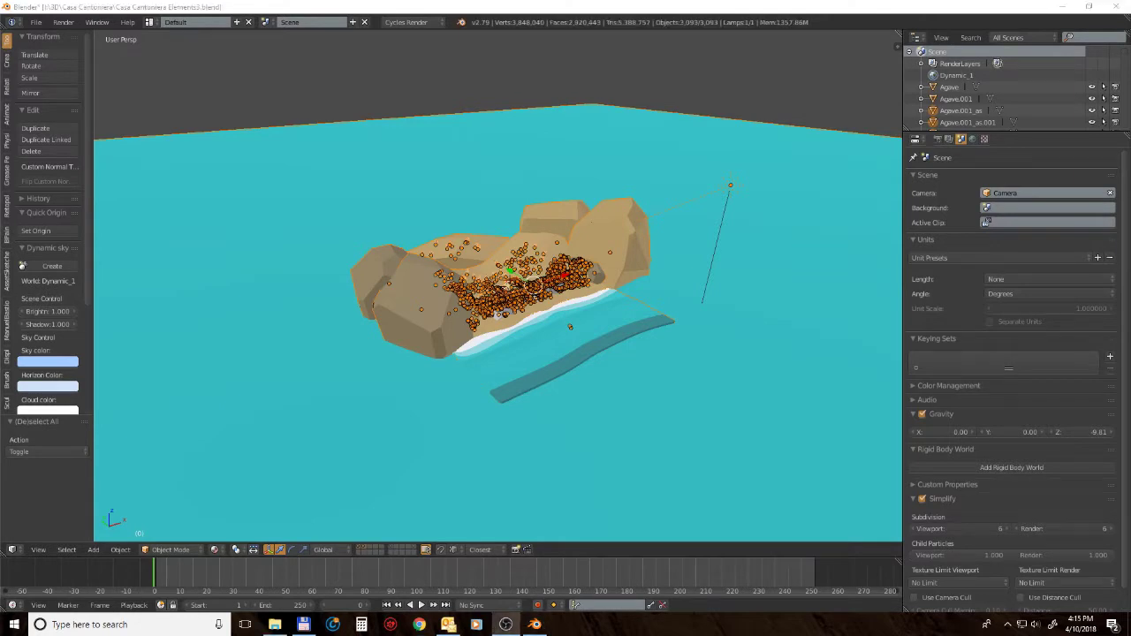
pyautogui.click(1066, 7)
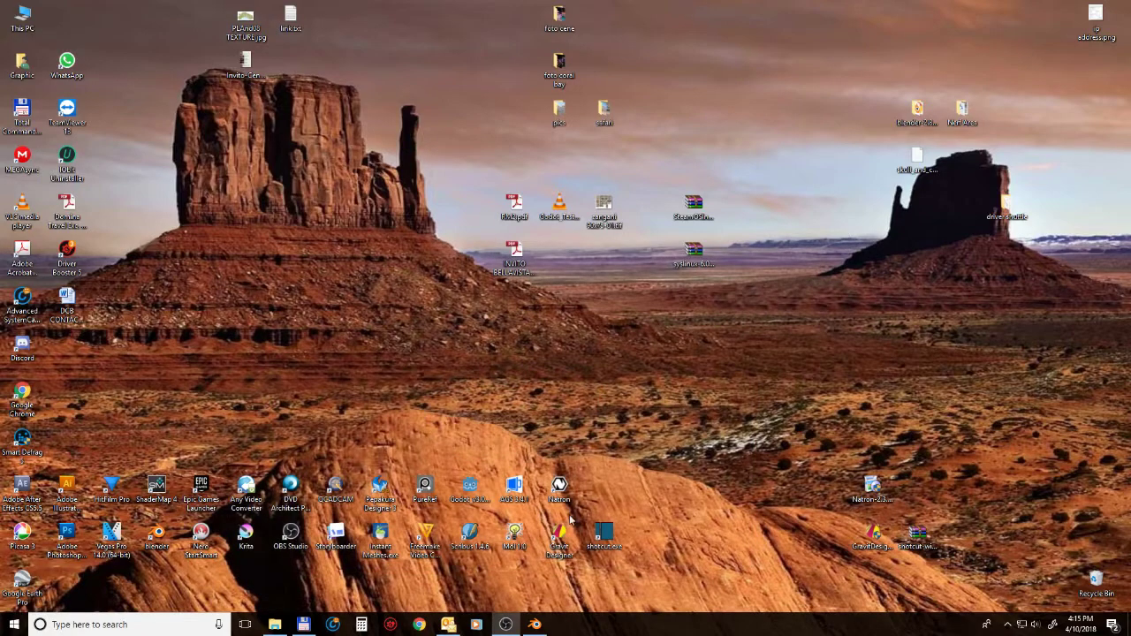
# Step: Launch Godot and start a new project located in I:/Godot Projects
pyautogui.doubleClick(469, 486)
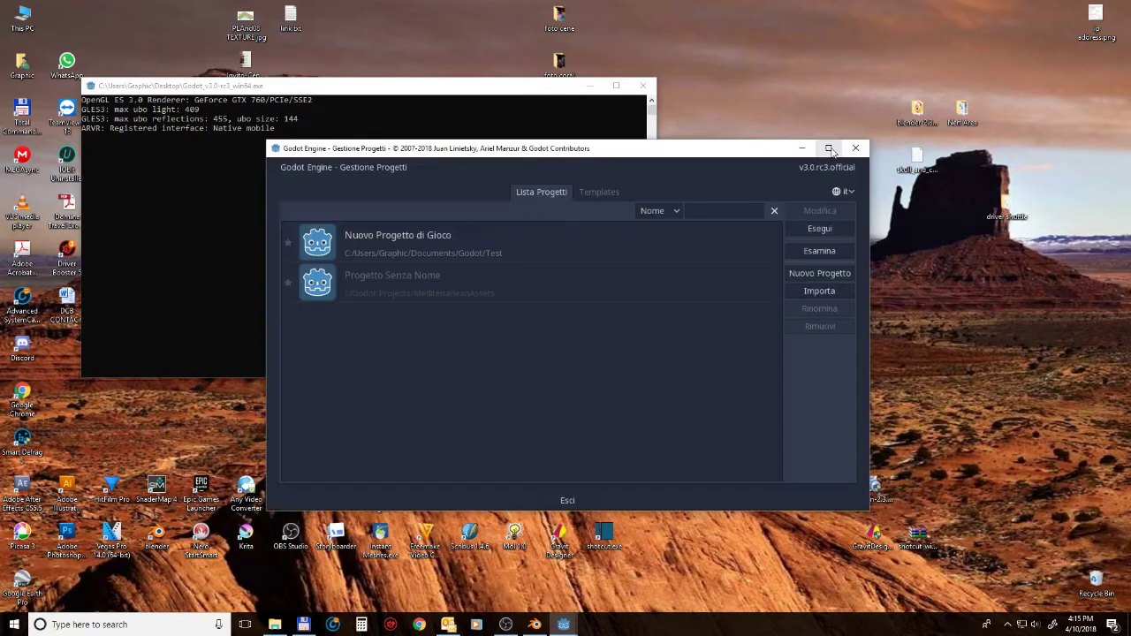
pyautogui.click(829, 149)
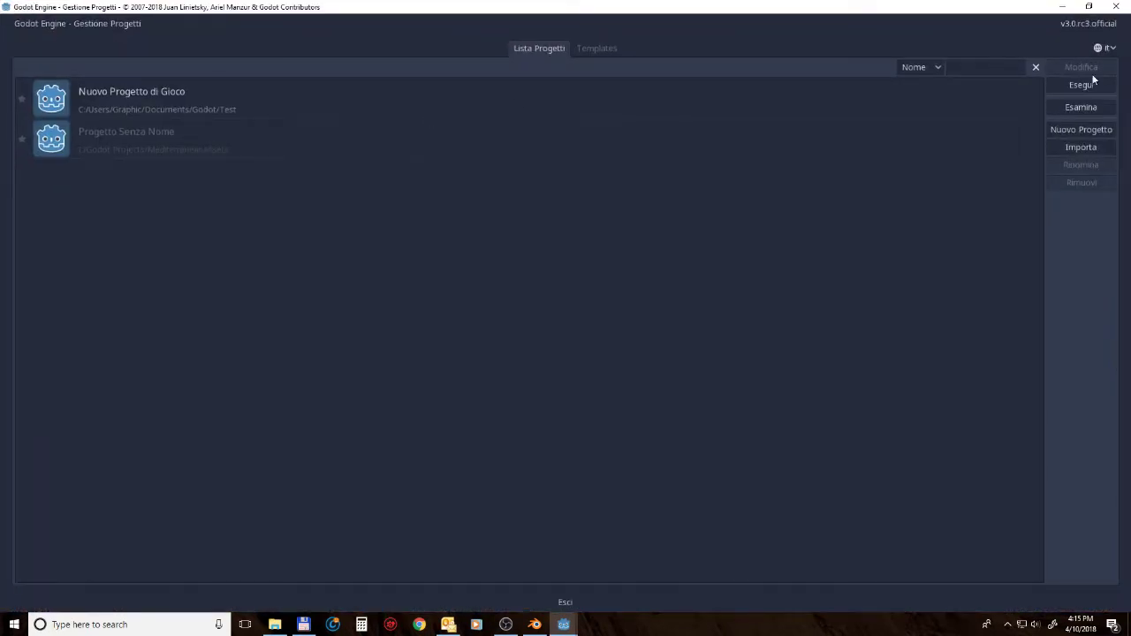
pyautogui.click(1069, 130)
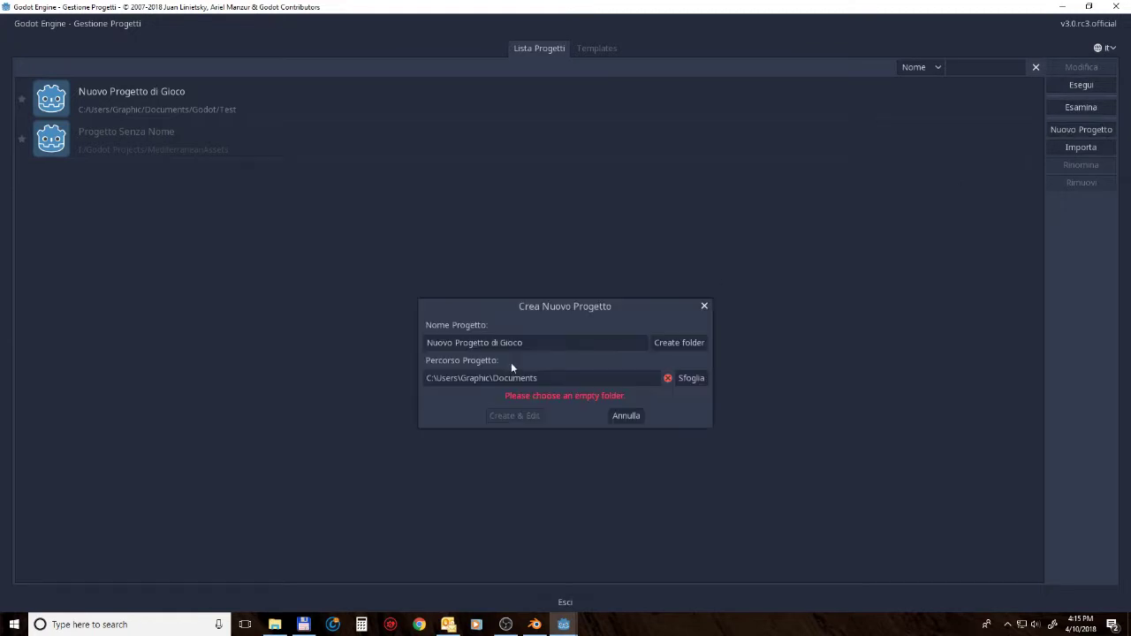
pyautogui.click(691, 379)
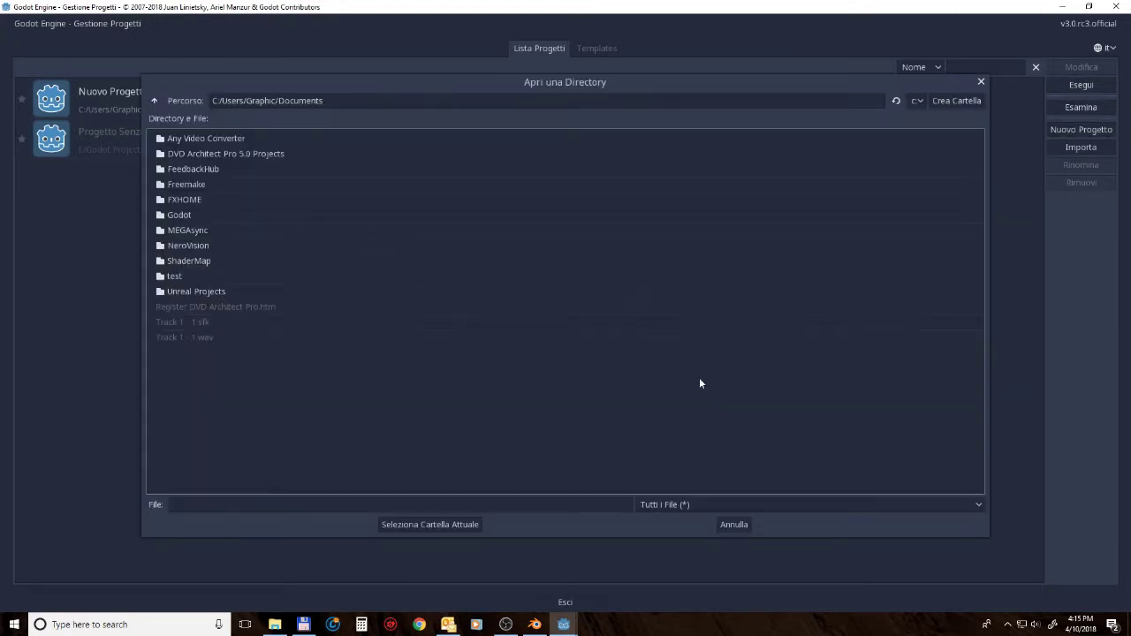
pyautogui.click(917, 101)
pyautogui.click(923, 184)
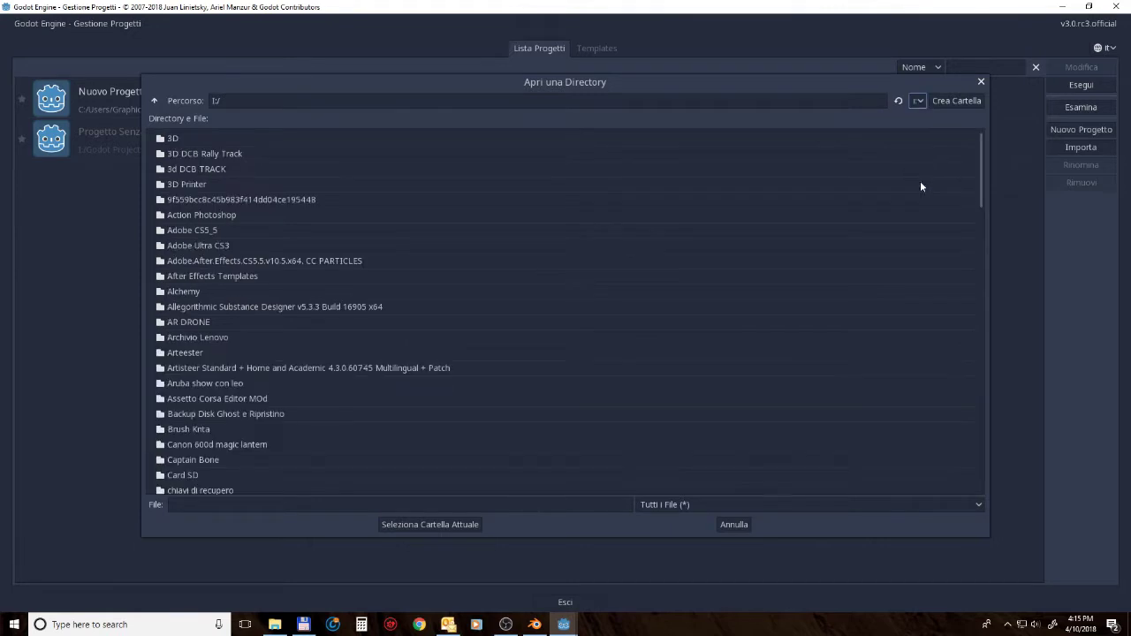
pyautogui.scroll(-3, 205, 380)
pyautogui.scroll(-2, 201, 446)
pyautogui.doubleClick(202, 451)
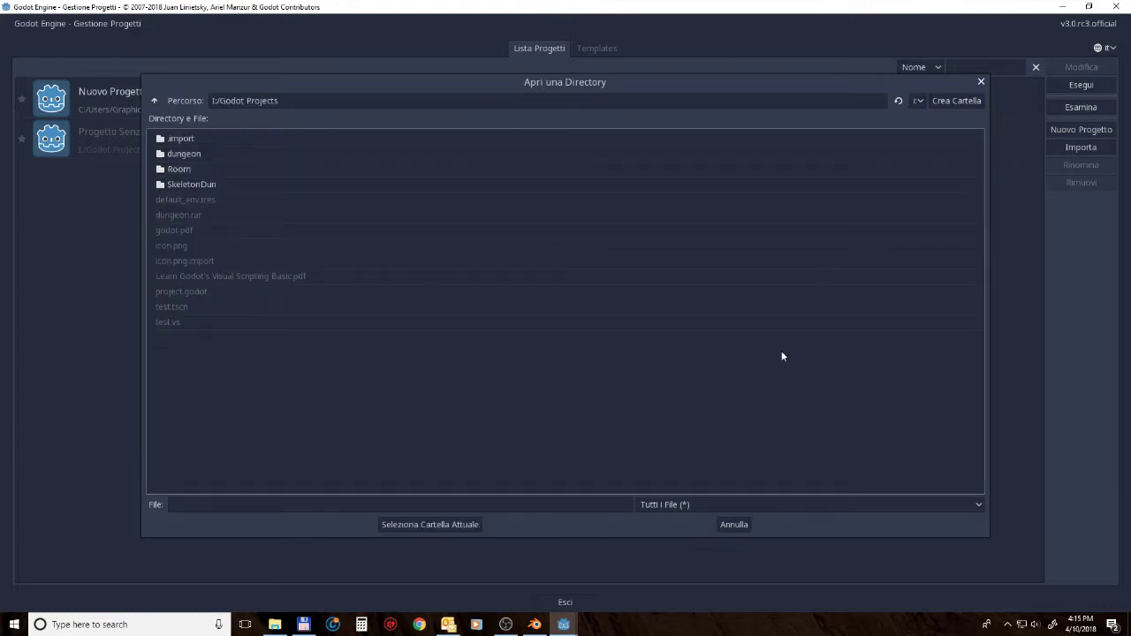
pyautogui.click(446, 524)
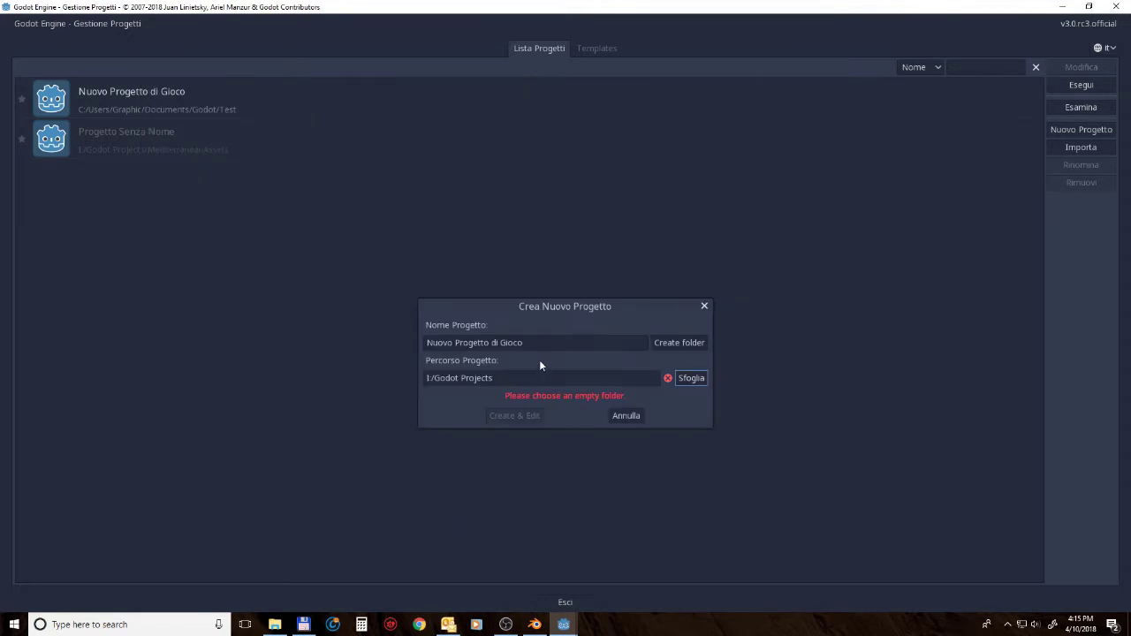
# Step: Name the project Mediterranean Assets, create its folder, and open it in the editor
pyautogui.click(559, 343)
pyautogui.press('BackSpace')
pyautogui.press('BackSpace')
pyautogui.press('BackSpace')
pyautogui.press('BackSpace')
pyautogui.press('BackSpace')
pyautogui.press('BackSpace')
pyautogui.press('BackSpace')
pyautogui.press('BackSpace')
pyautogui.press('BackSpace')
pyautogui.press('BackSpace')
pyautogui.write('Mediterranean Assets')
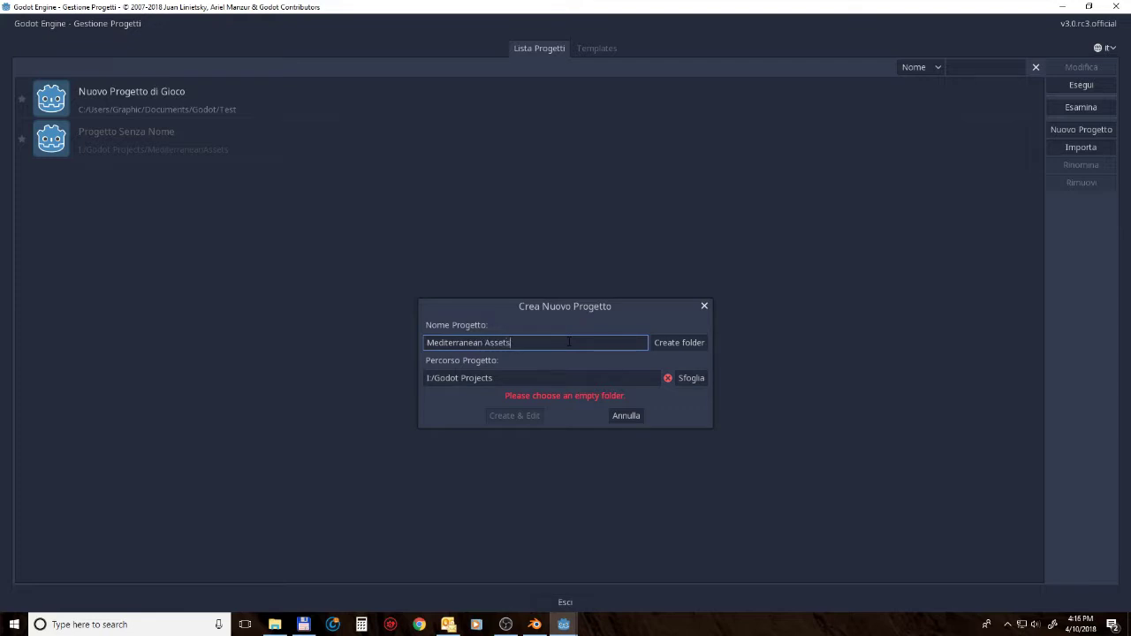
pyautogui.click(675, 347)
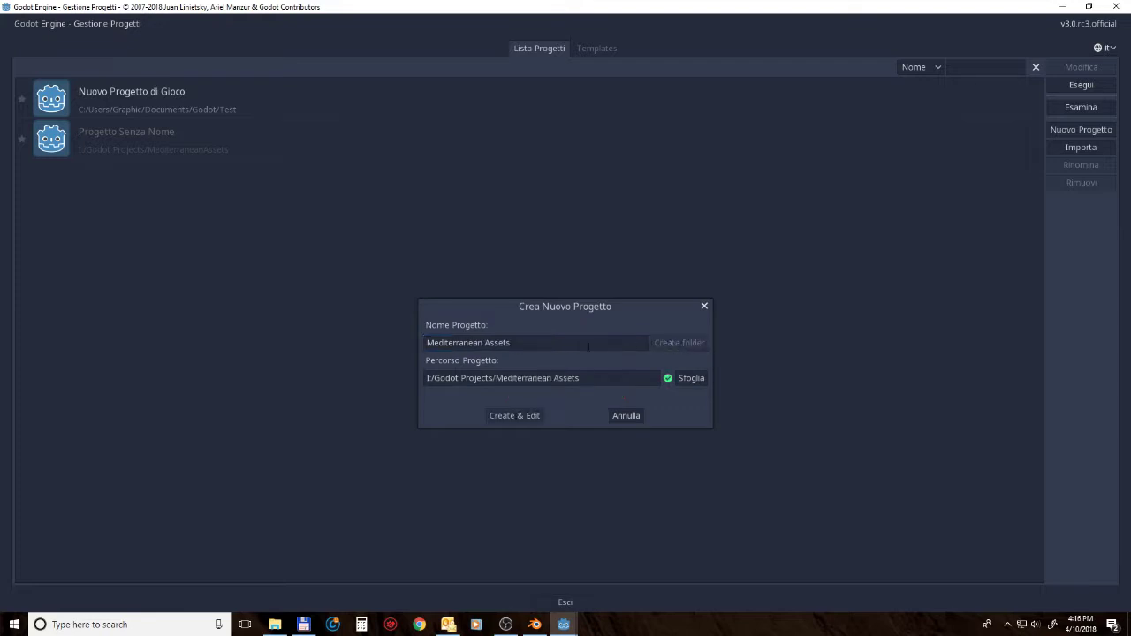
pyautogui.click(505, 419)
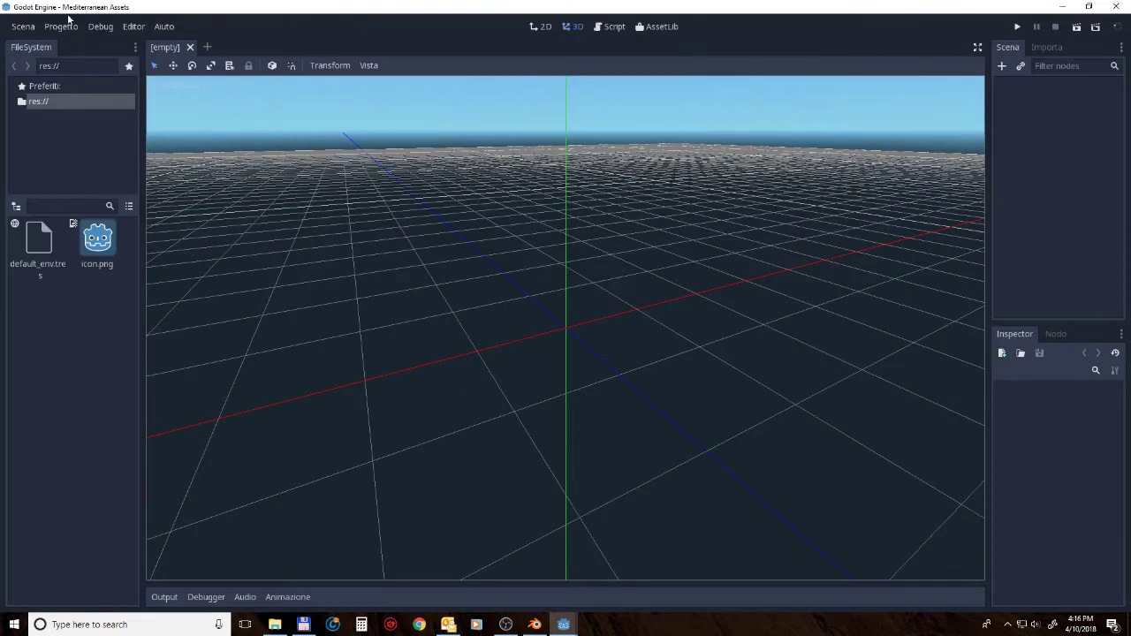
# Step: Navigate File Explorer from Godot Projects to I:\3D\Casa Cantoniera\Casa Cantoniera Assets
pyautogui.moveTo(275, 624)
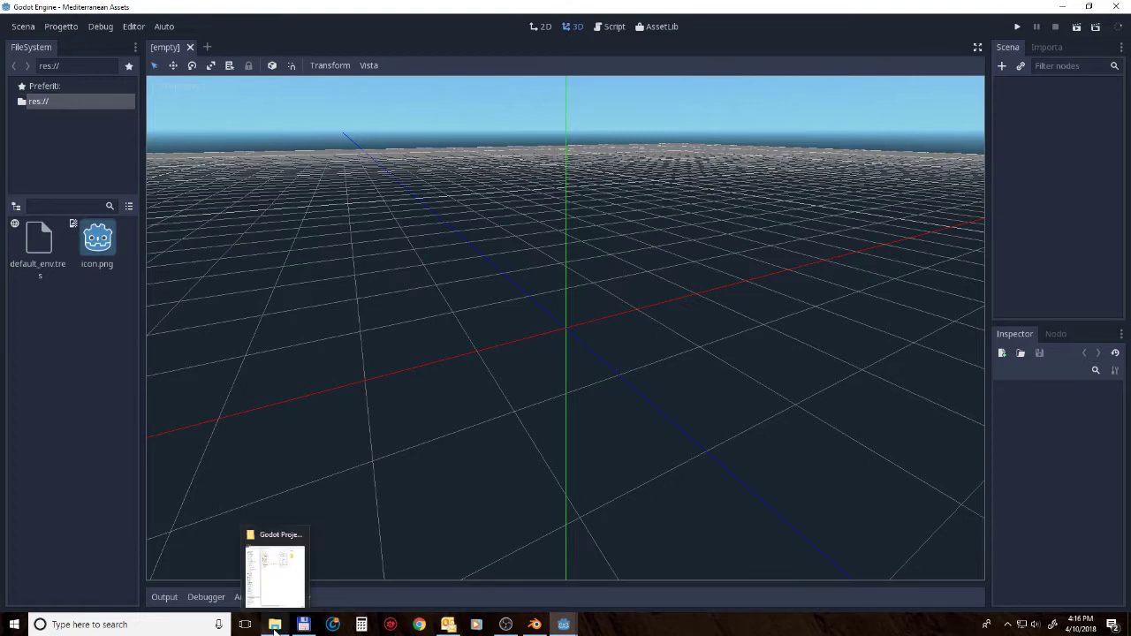
pyautogui.click(274, 565)
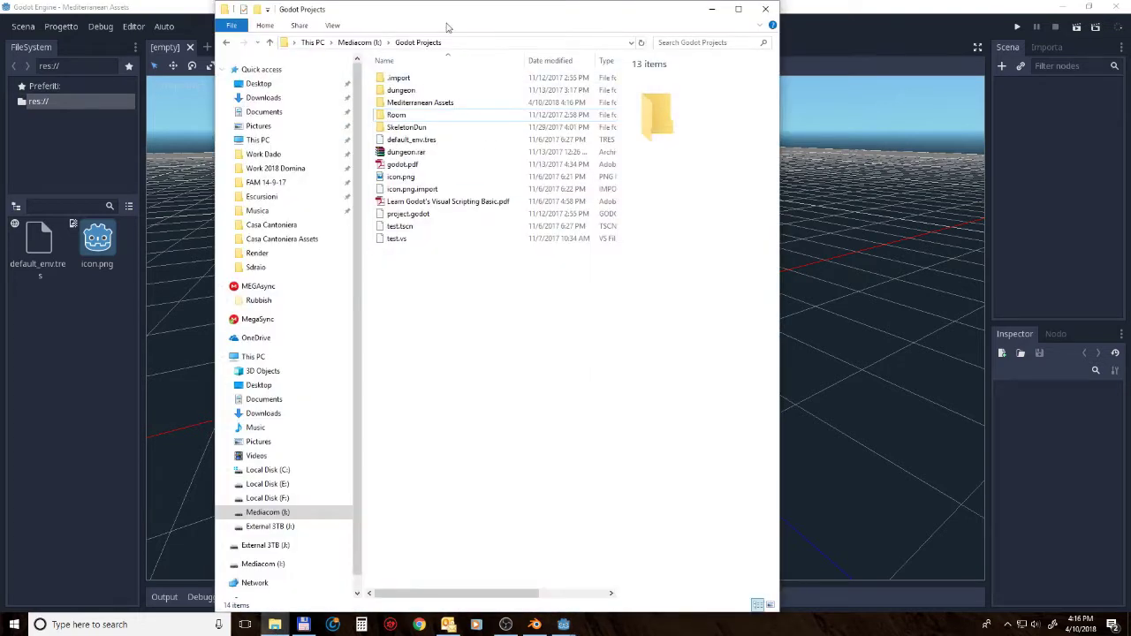
pyautogui.moveTo(775, 166); pyautogui.dragTo(929, 170)
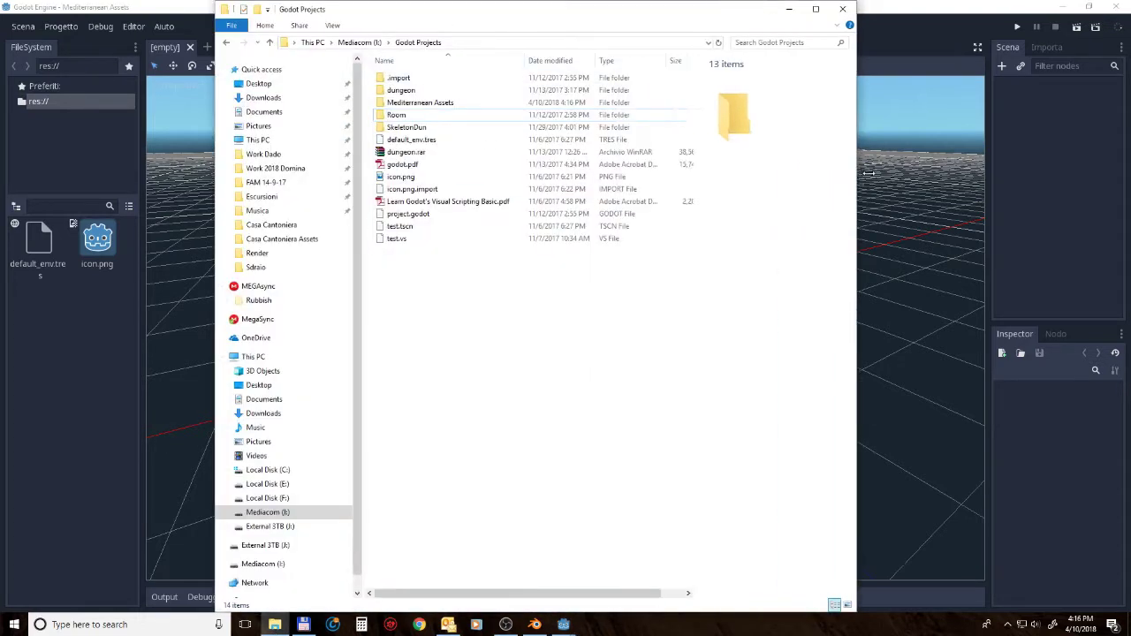
pyautogui.click(424, 107)
pyautogui.doubleClick(425, 104)
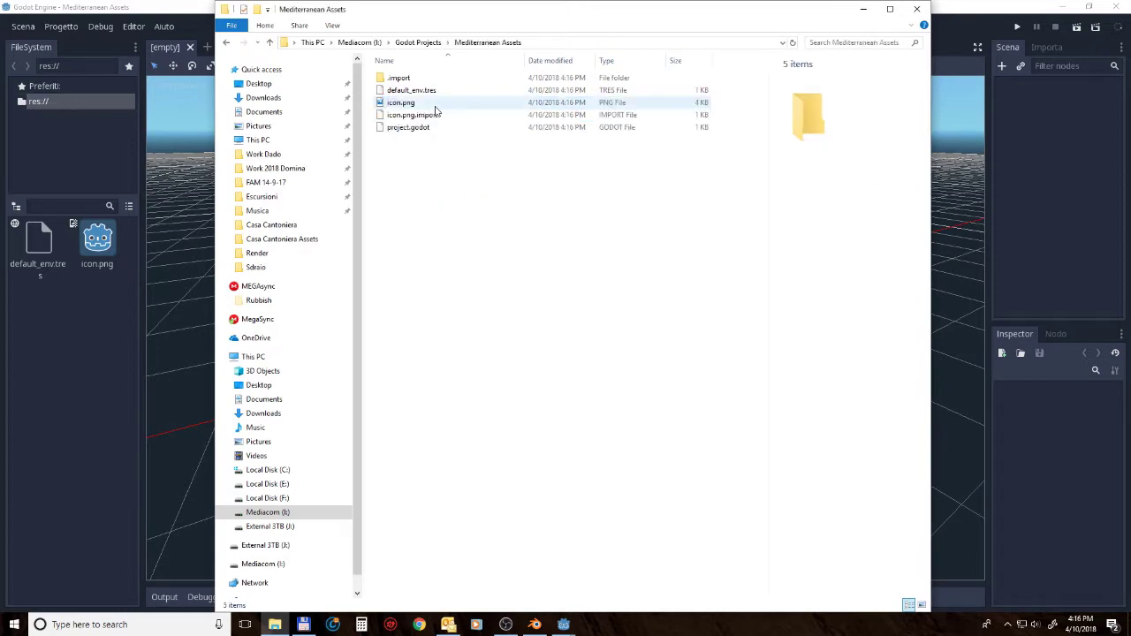
pyautogui.click(415, 43)
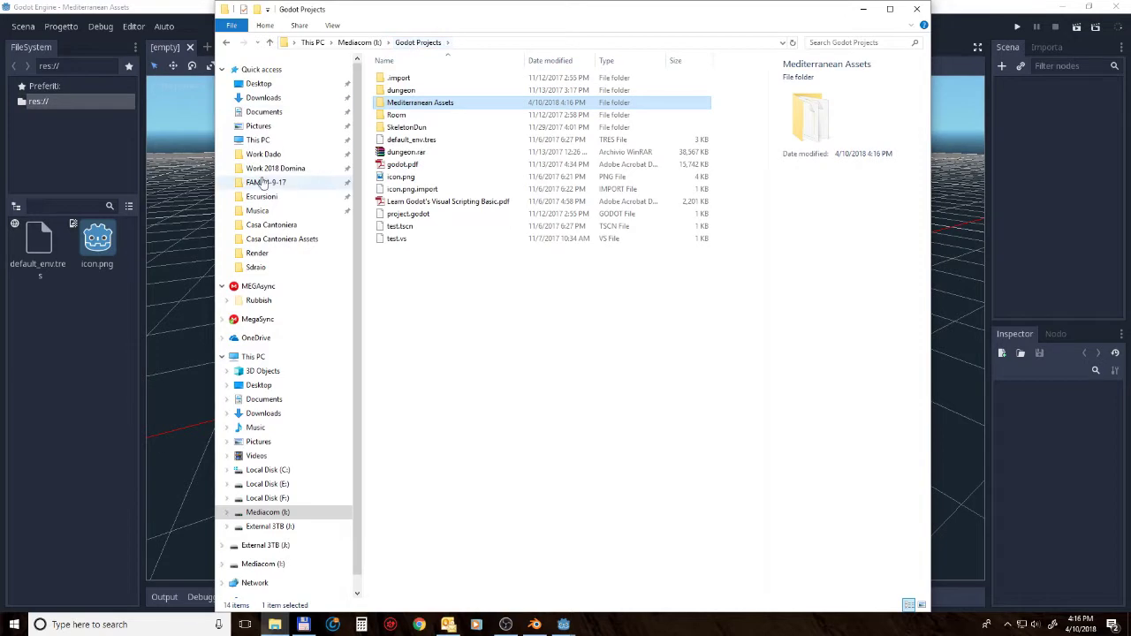
pyautogui.click(359, 42)
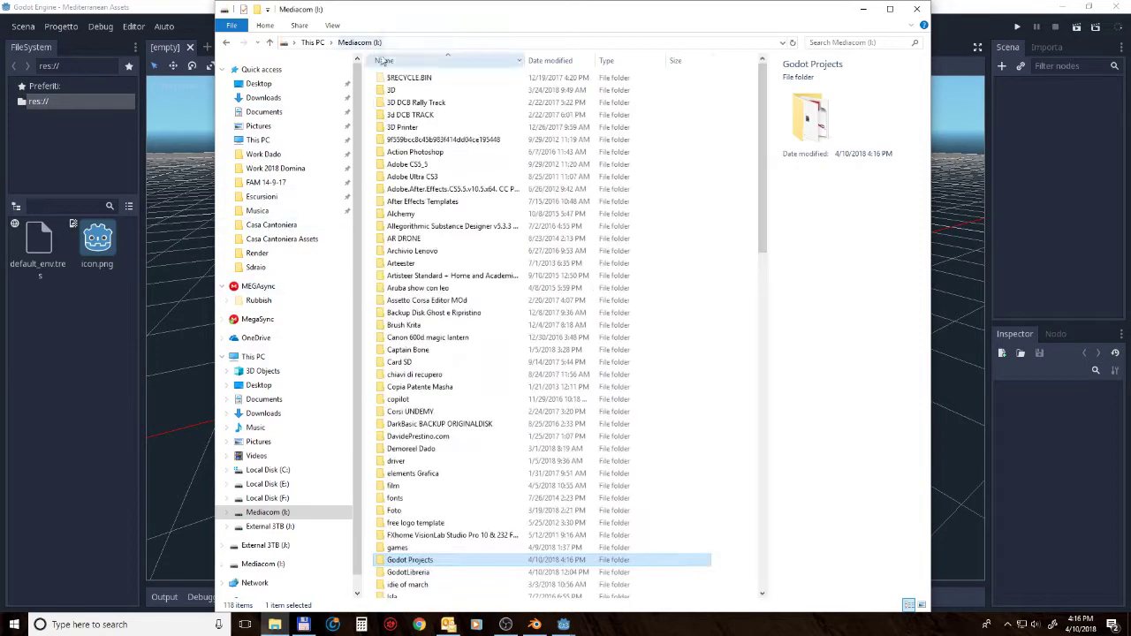
pyautogui.doubleClick(411, 91)
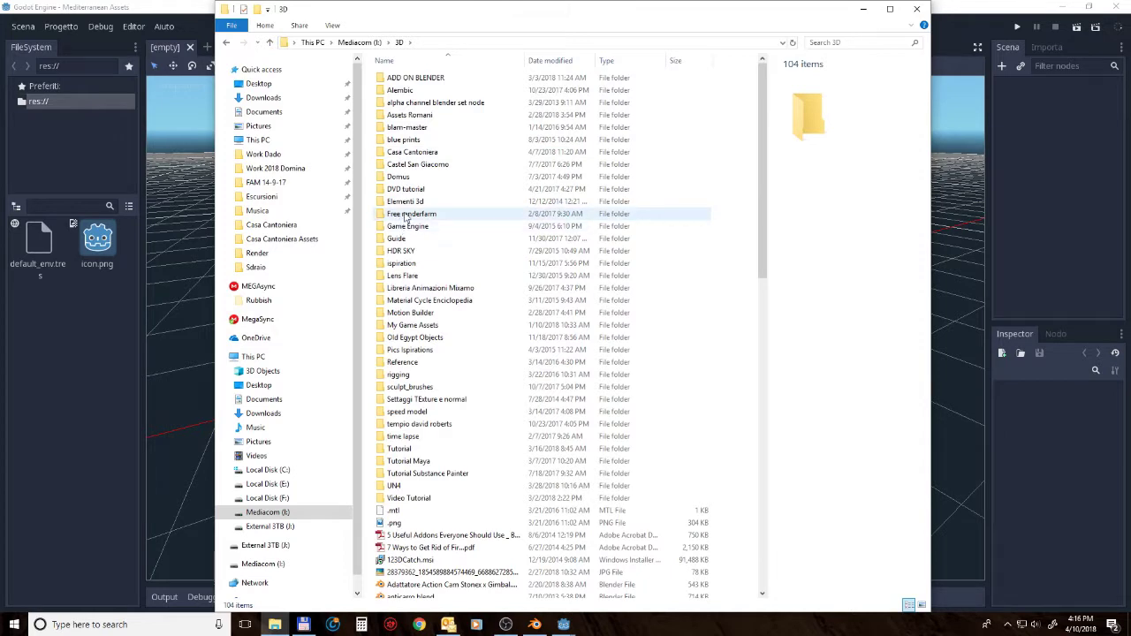
pyautogui.doubleClick(412, 152)
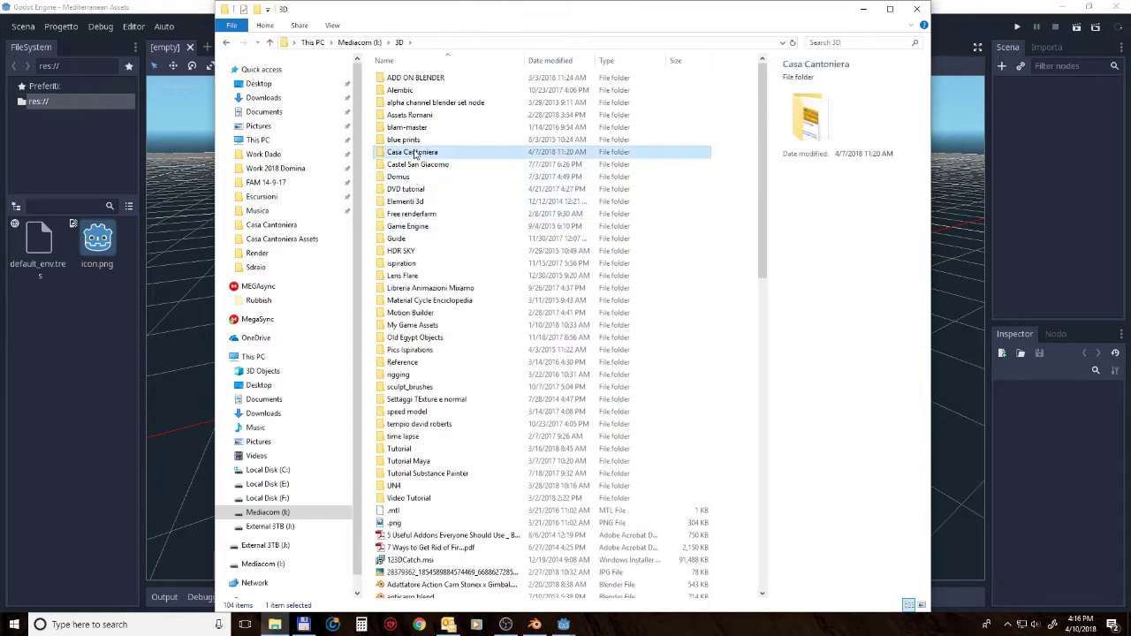
pyautogui.doubleClick(409, 80)
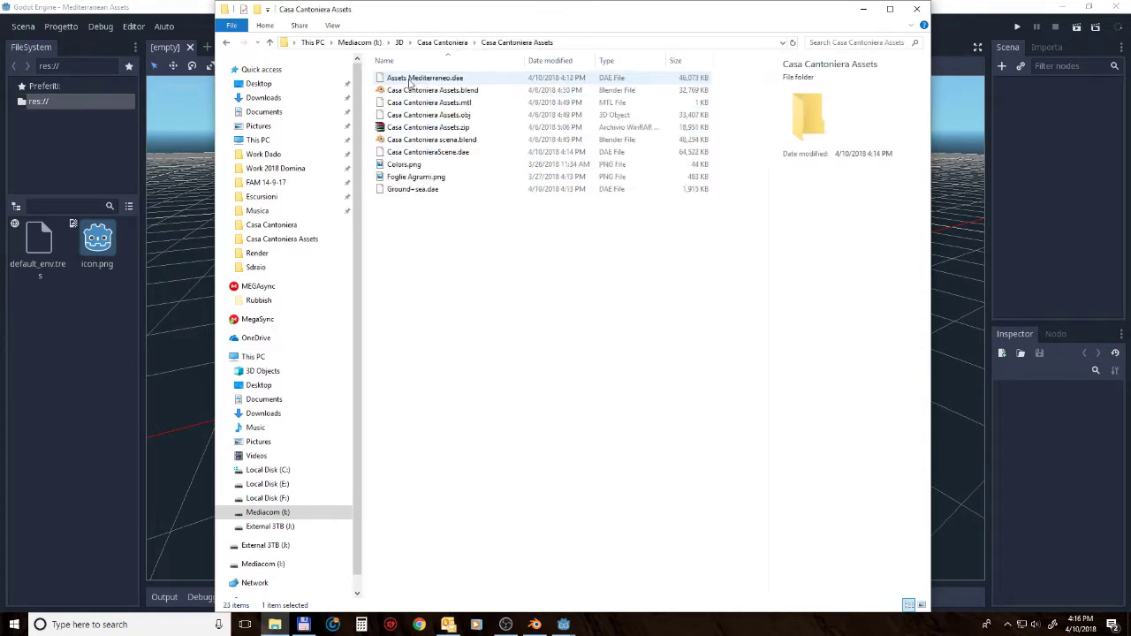
# Step: Select Assets Mediterraneo.dae, Casa CantonieraScene.dae, Colors.png, Foglie Agrumi.png and Ground-sea.dae
pyautogui.click(442, 78)
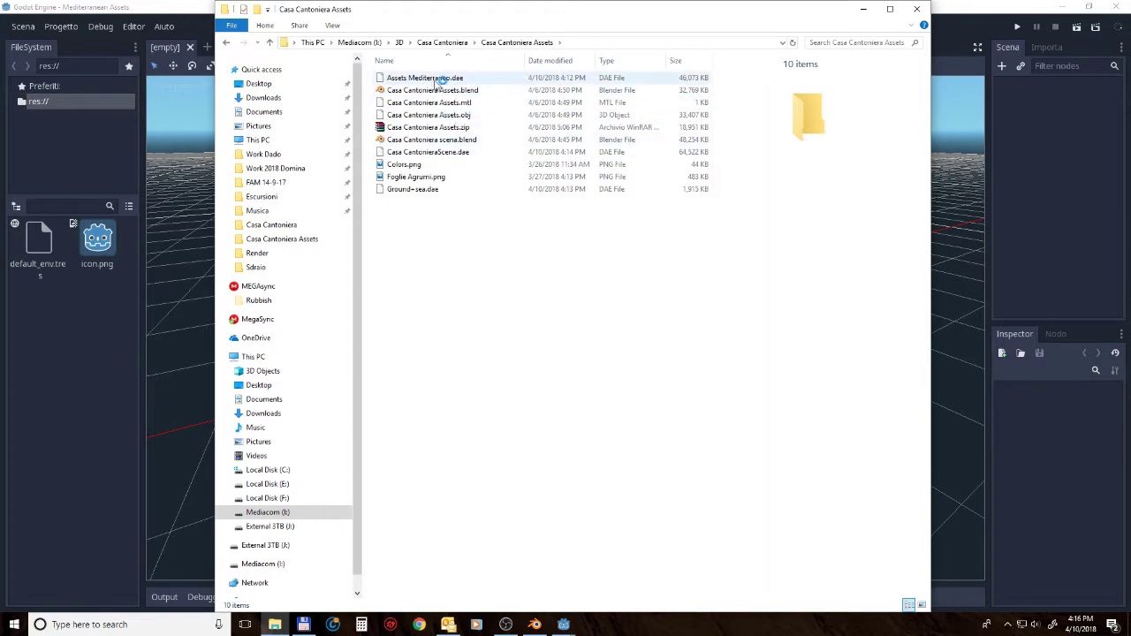
pyautogui.keyDown('ctrl'); pyautogui.click(461, 154); pyautogui.keyUp('ctrl')
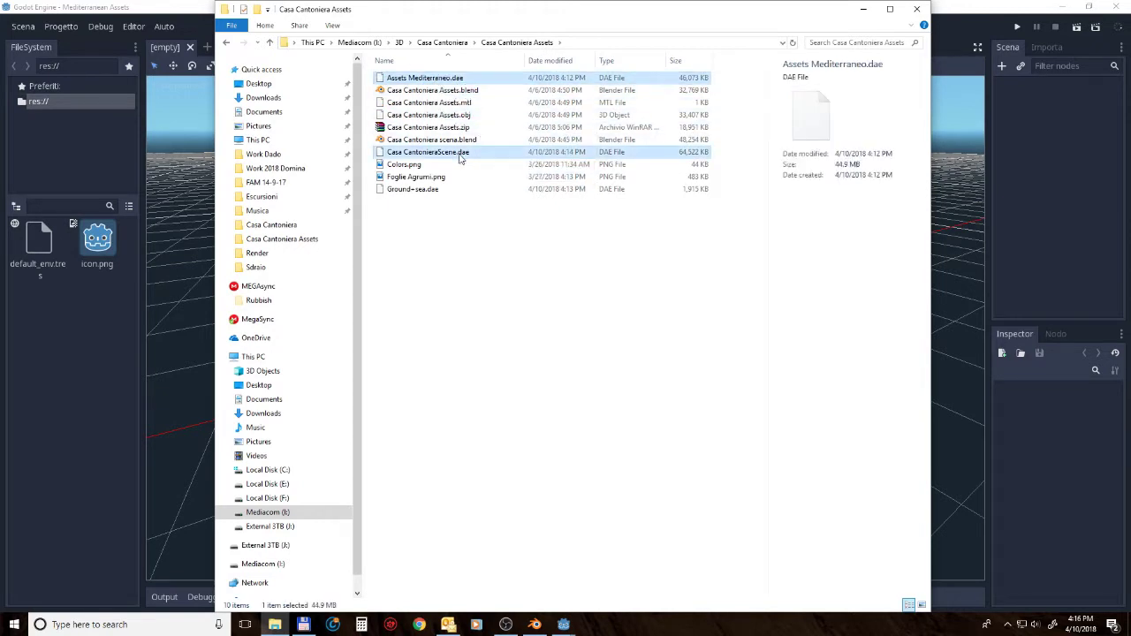
pyautogui.keyDown('ctrl'); pyautogui.click(402, 165); pyautogui.keyUp('ctrl')
pyautogui.keyDown('ctrl'); pyautogui.click(413, 176); pyautogui.keyUp('ctrl')
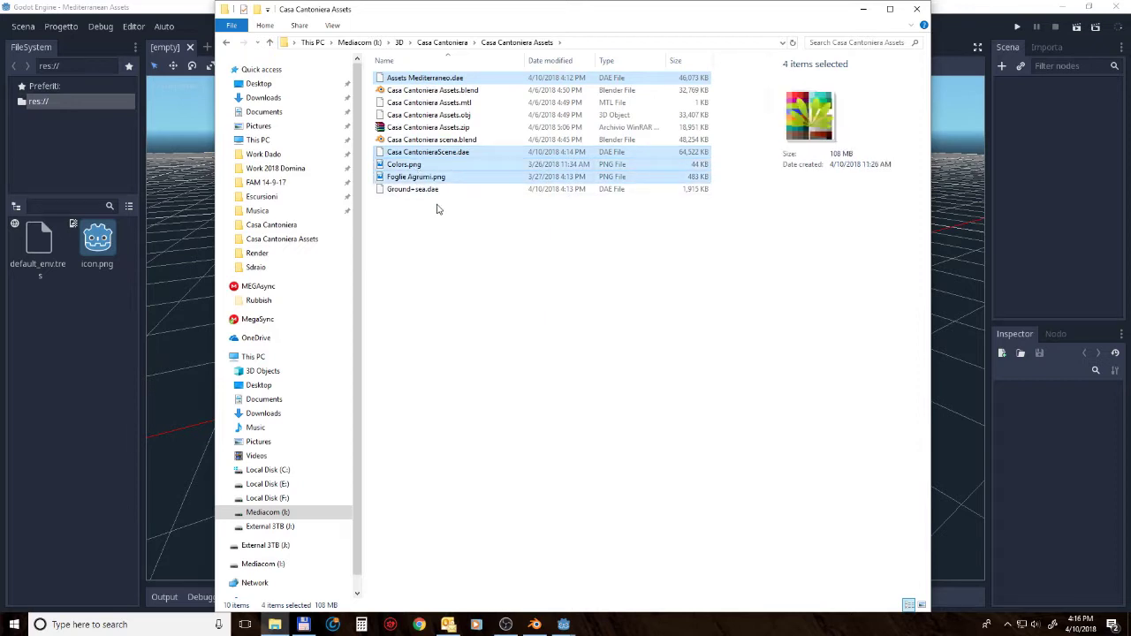
pyautogui.keyDown('ctrl'); pyautogui.click(436, 191); pyautogui.keyUp('ctrl')
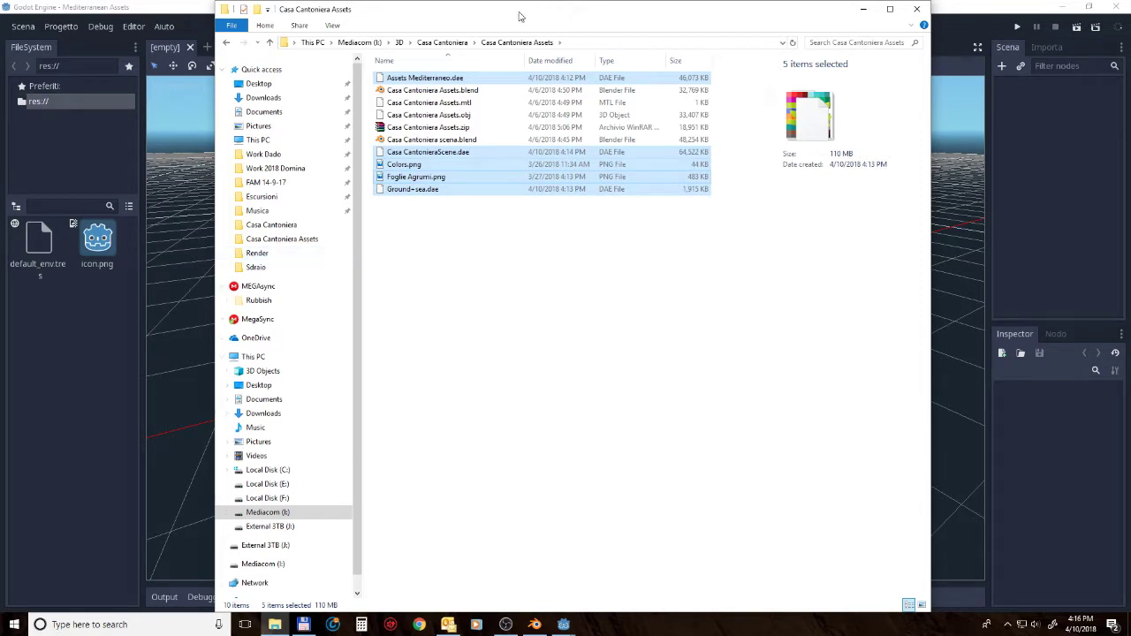
pyautogui.moveTo(518, 17); pyautogui.dragTo(480, 59)
# Step: Paste the five files into Godot Projects\Mediterranean Assets, replacing existing ones, and close Explorer
pyautogui.rightClick(375, 217)
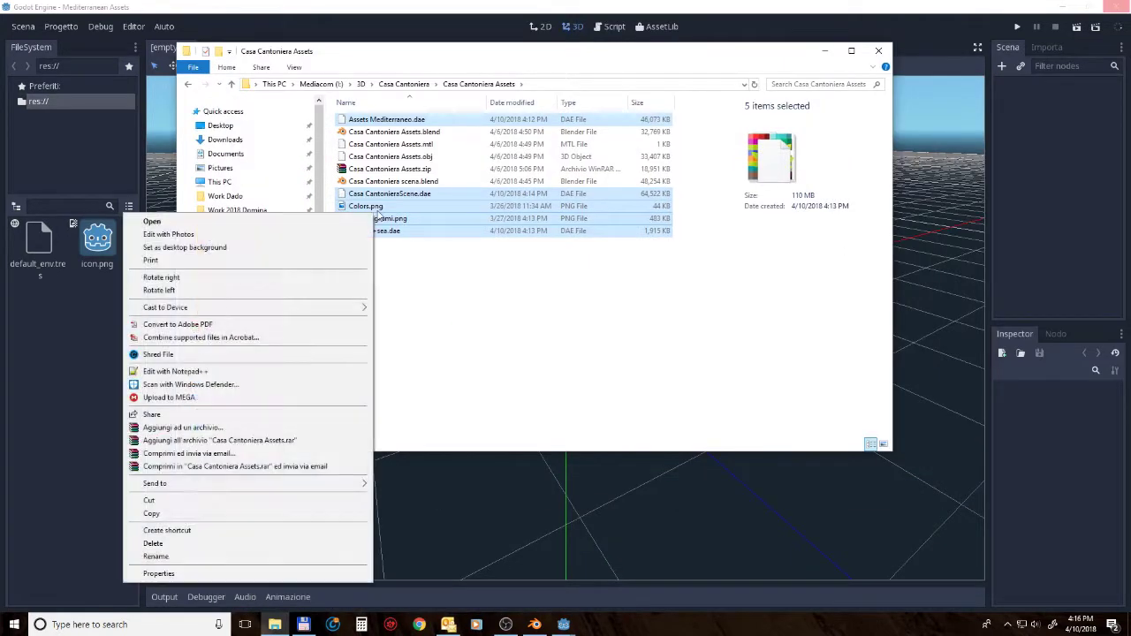
pyautogui.click(151, 515)
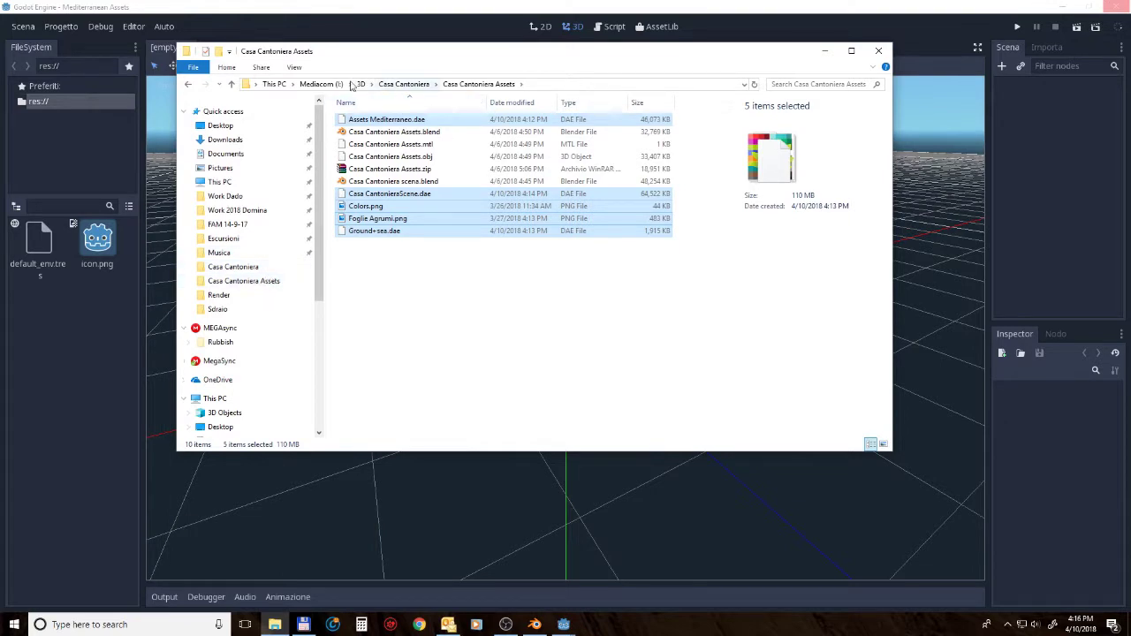
pyautogui.click(320, 84)
pyautogui.scroll(-5, 362, 347)
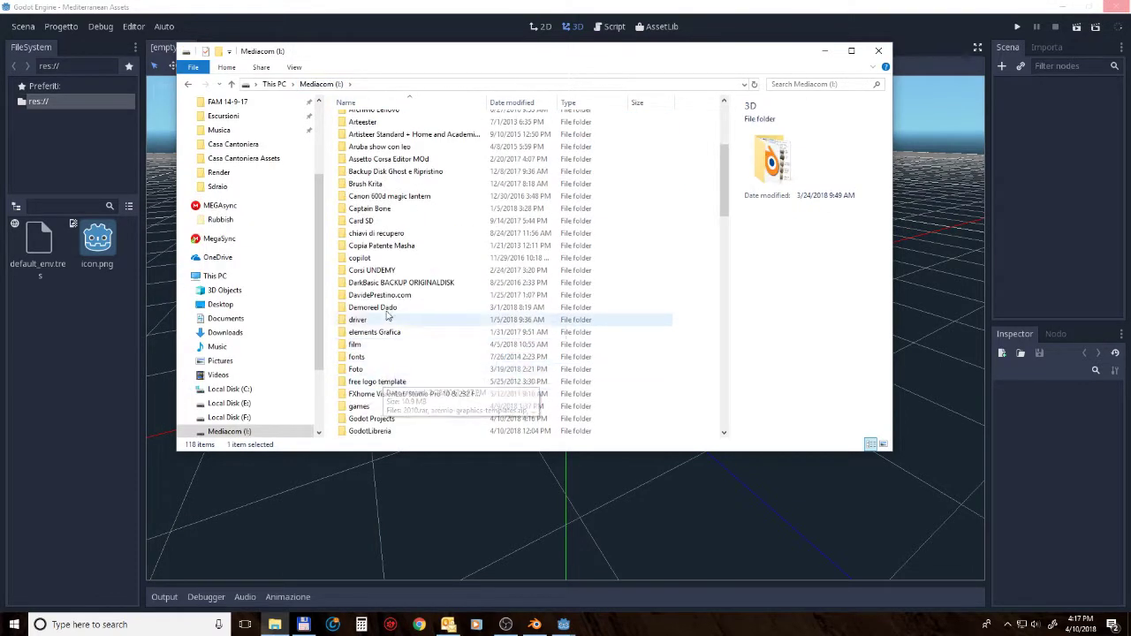
pyautogui.click(375, 419)
pyautogui.doubleClick(375, 420)
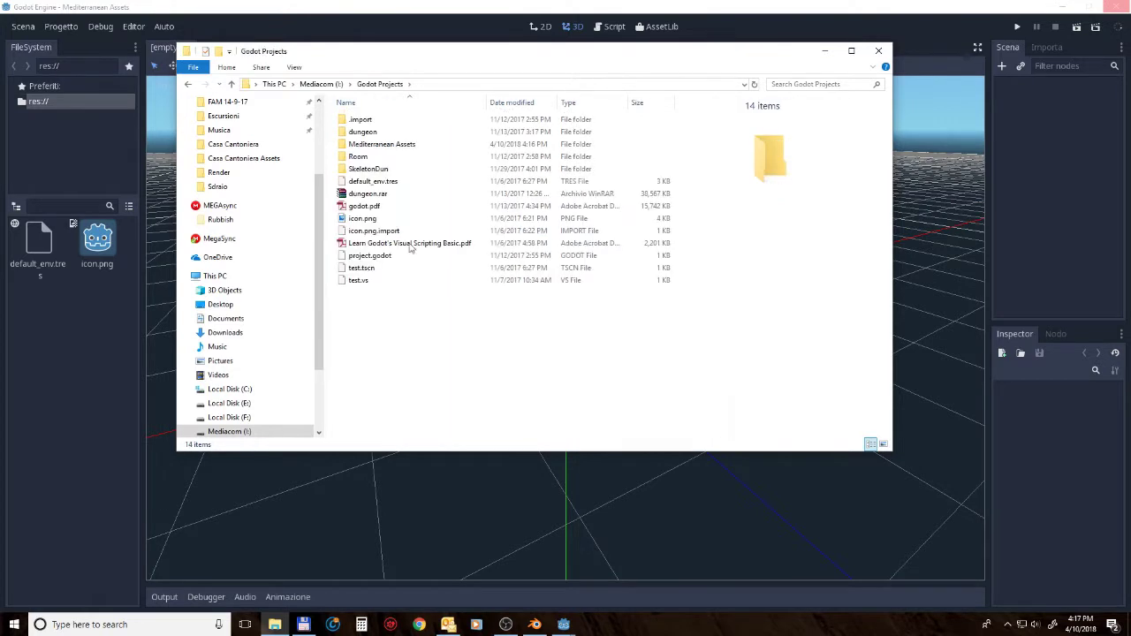
pyautogui.doubleClick(362, 150)
pyautogui.rightClick(374, 351)
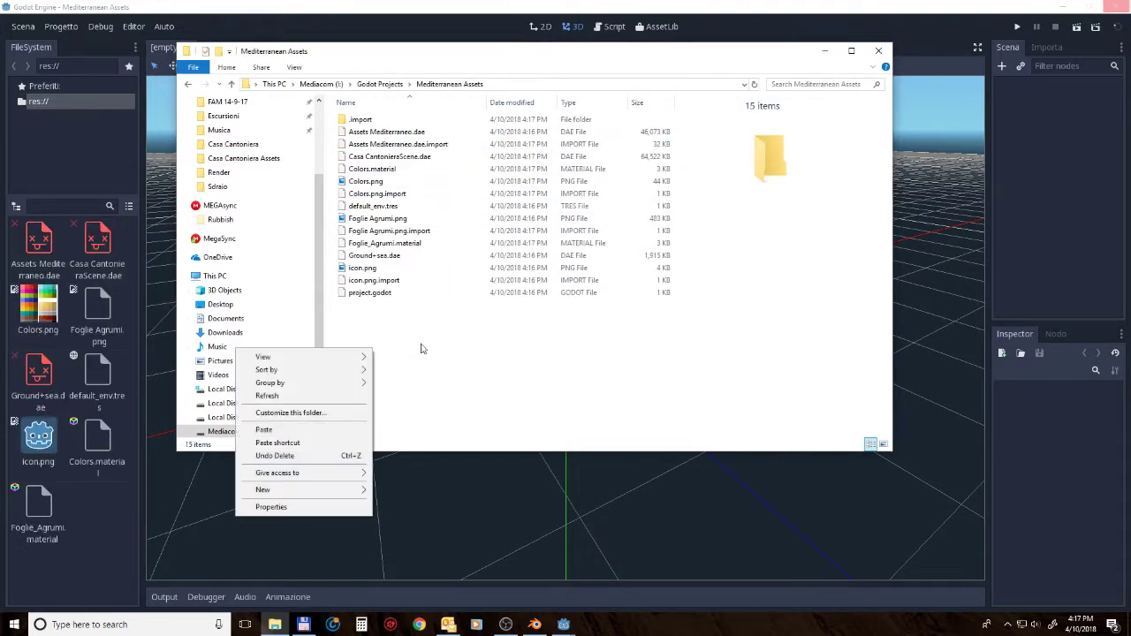
pyautogui.click(274, 430)
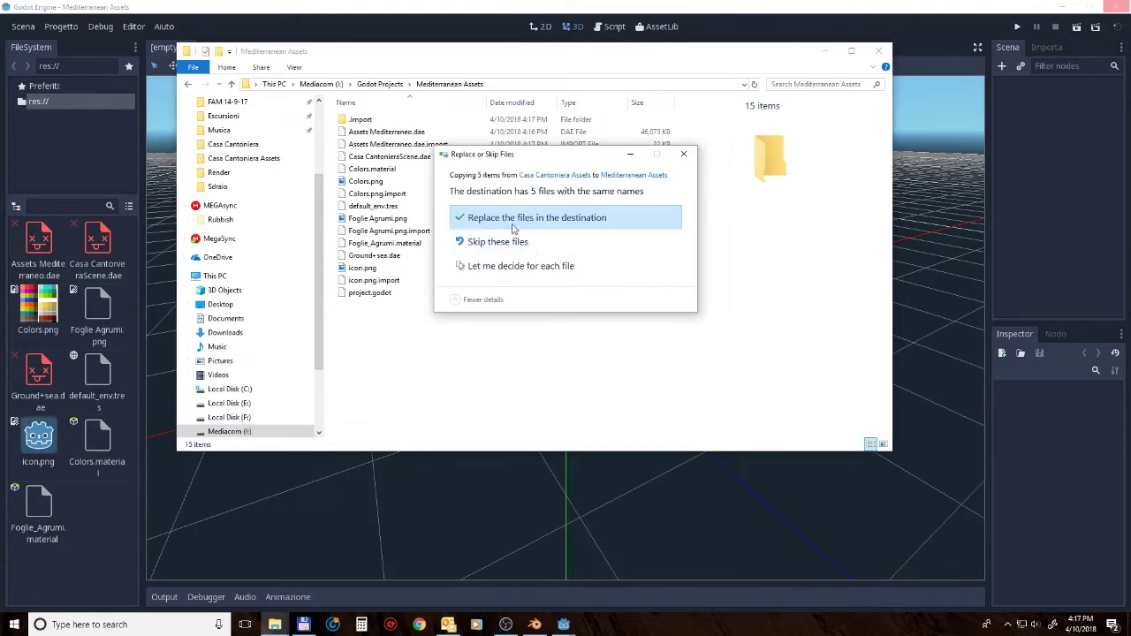
pyautogui.click(515, 218)
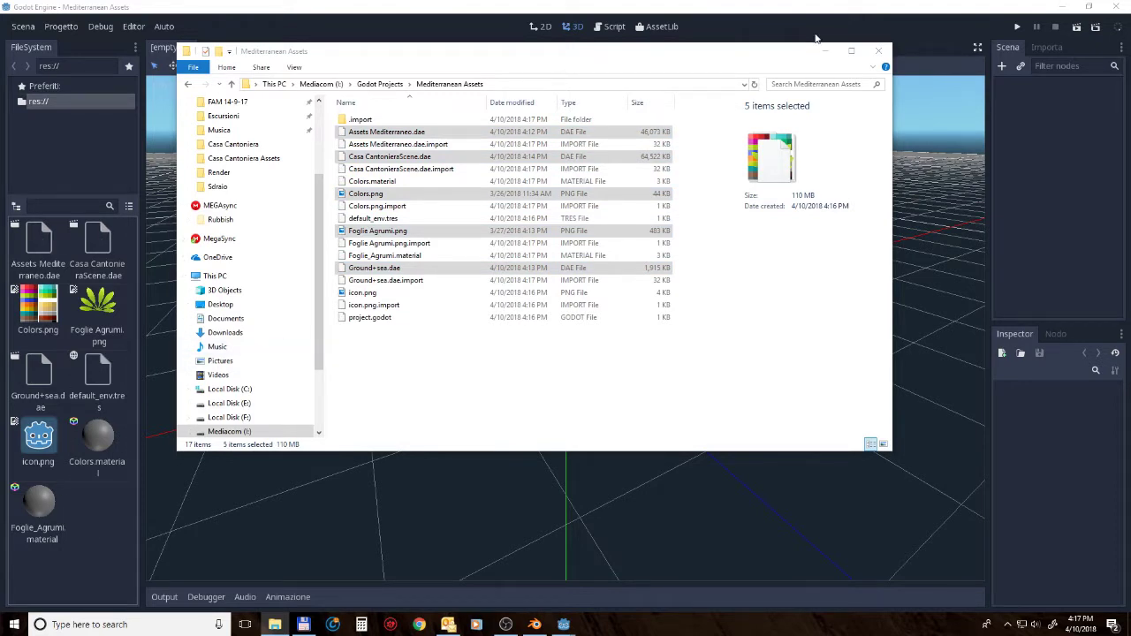
pyautogui.click(878, 51)
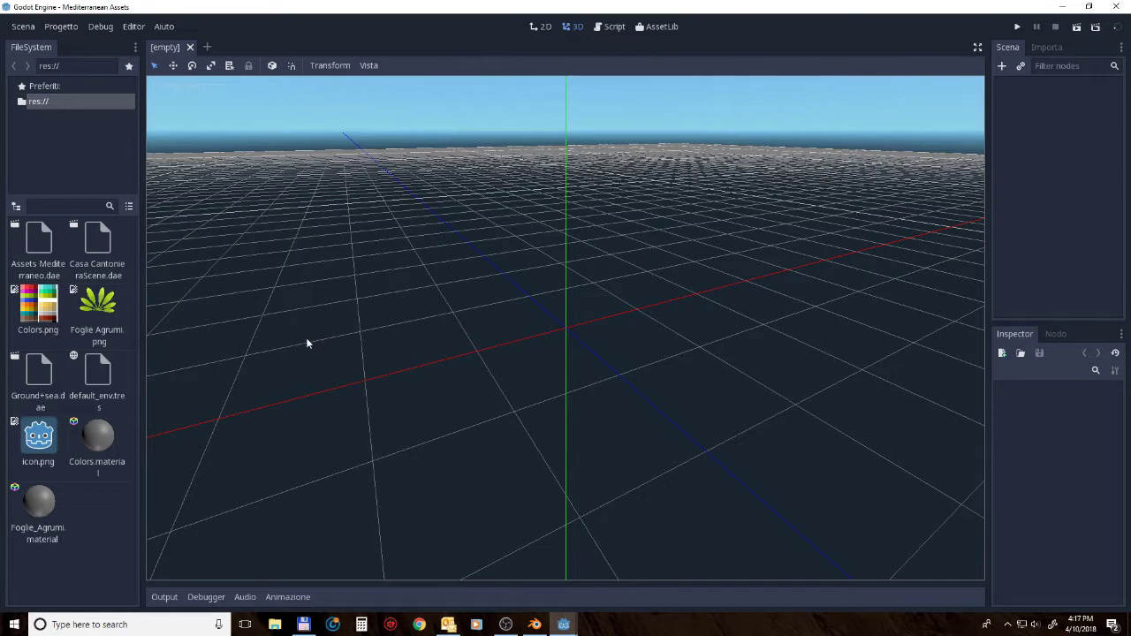
# Step: After dropping Assets Mediterraneo.dae triggers a no-parent warning, create a Spatial root node
pyautogui.moveTo(49, 254)
pyautogui.mouseDown()
pyautogui.moveTo(500, 323)
pyautogui.moveTo(573, 306)
pyautogui.mouseUp()
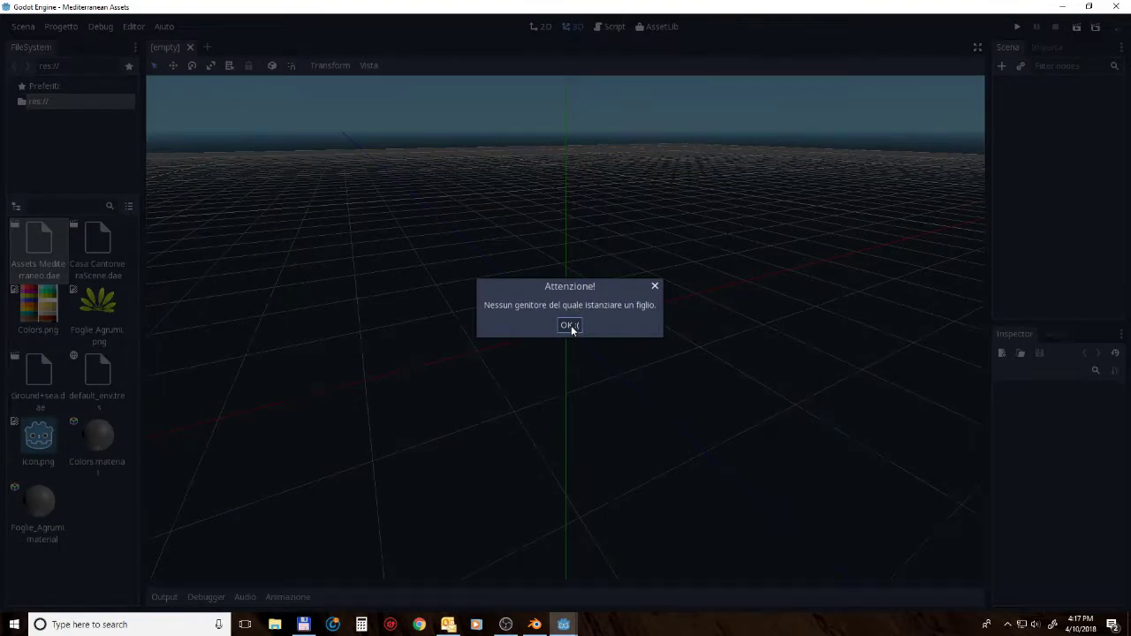
pyautogui.click(570, 326)
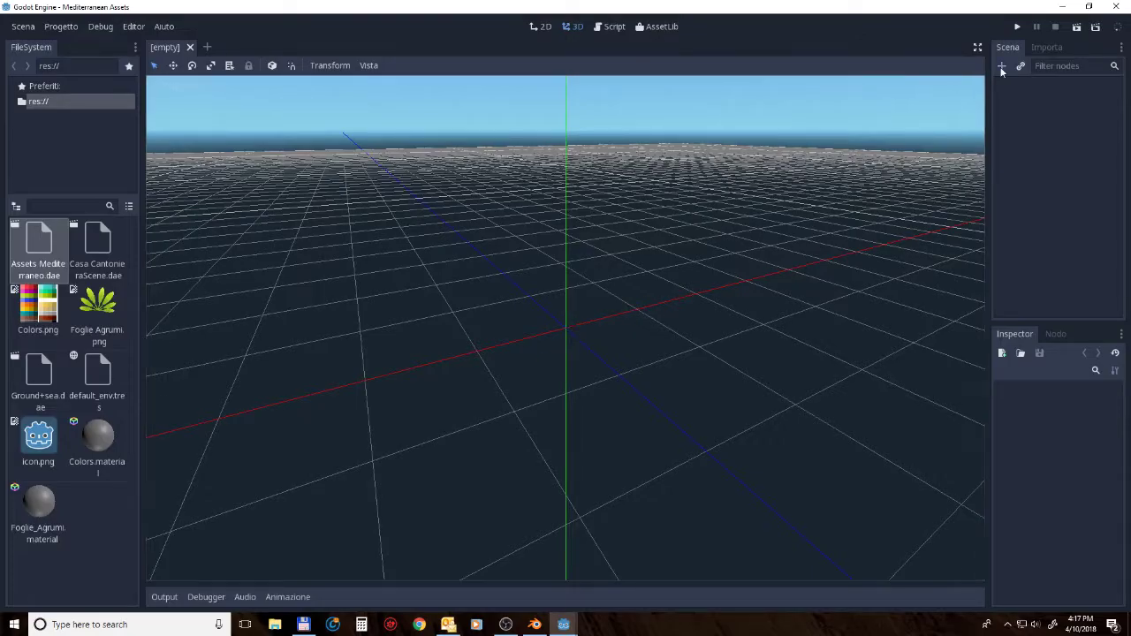
pyautogui.click(1001, 66)
pyautogui.click(278, 171)
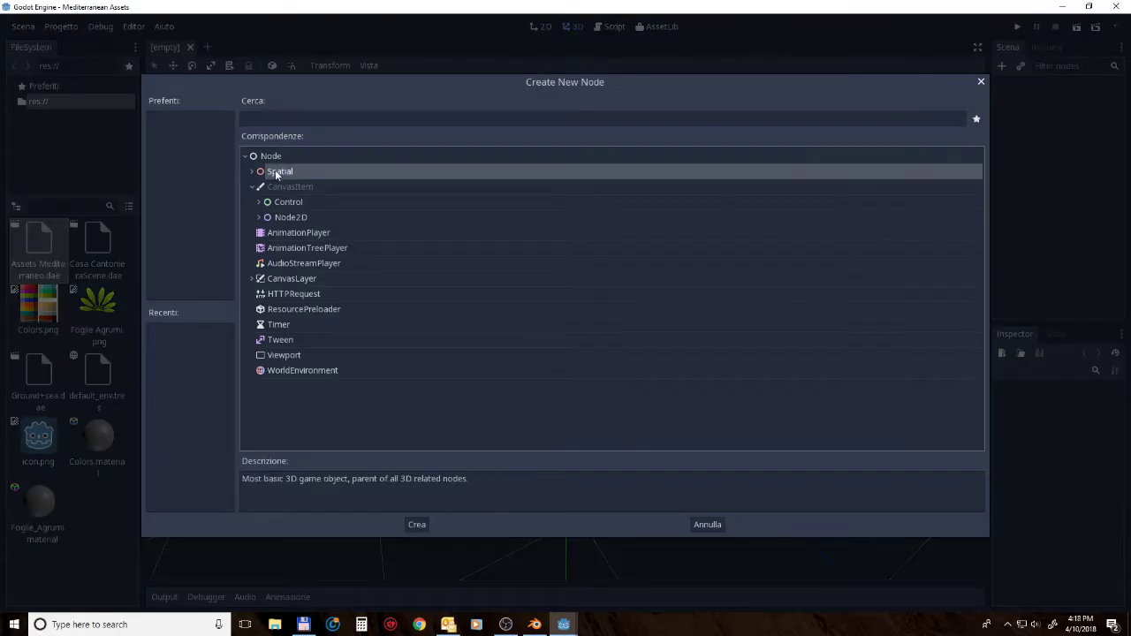
pyautogui.doubleClick(286, 169)
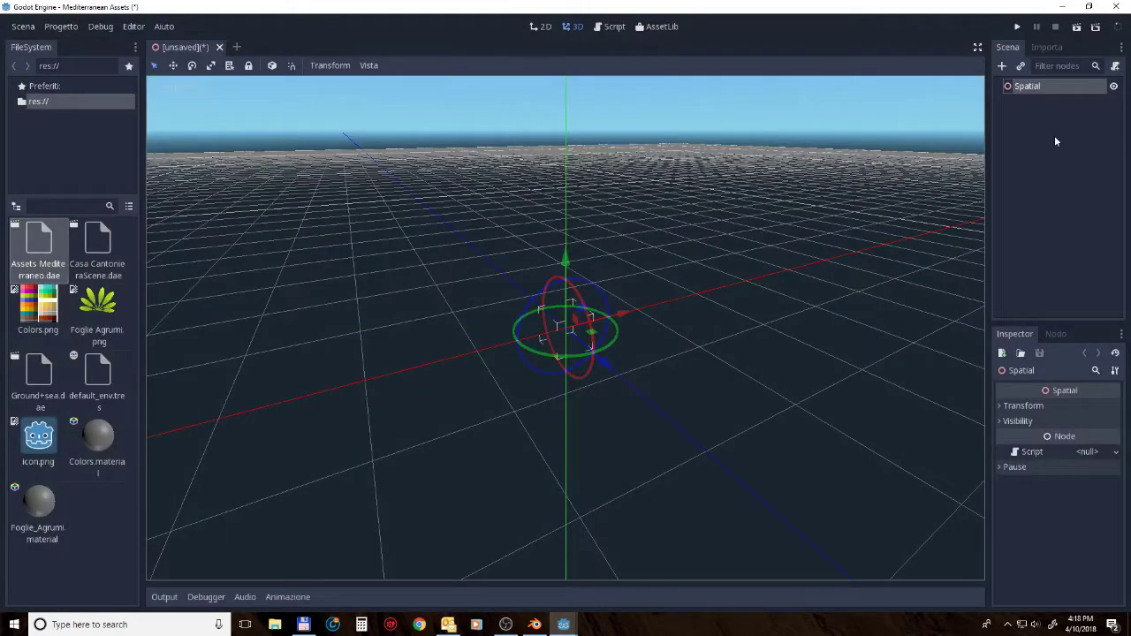
# Step: Rename the Spatial node to Assets
pyautogui.doubleClick(1026, 87)
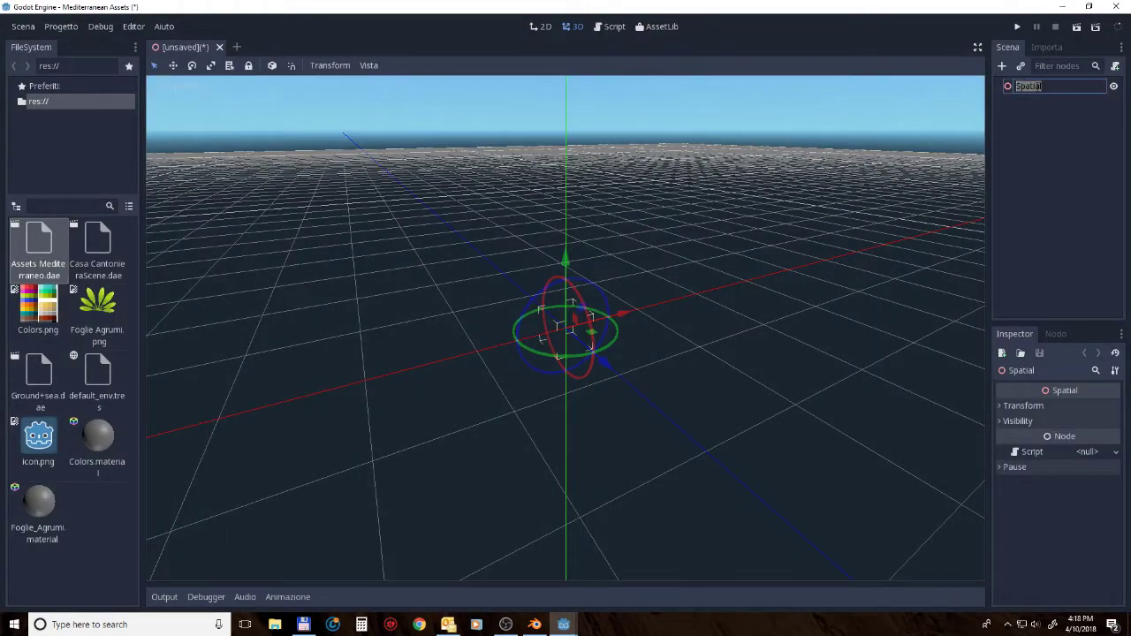
pyautogui.write('ws')
pyautogui.press('BackSpace')
pyautogui.press('BackSpace')
pyautogui.press('BackSpace')
pyautogui.press('Return')
pyautogui.rightClick(1015, 88)
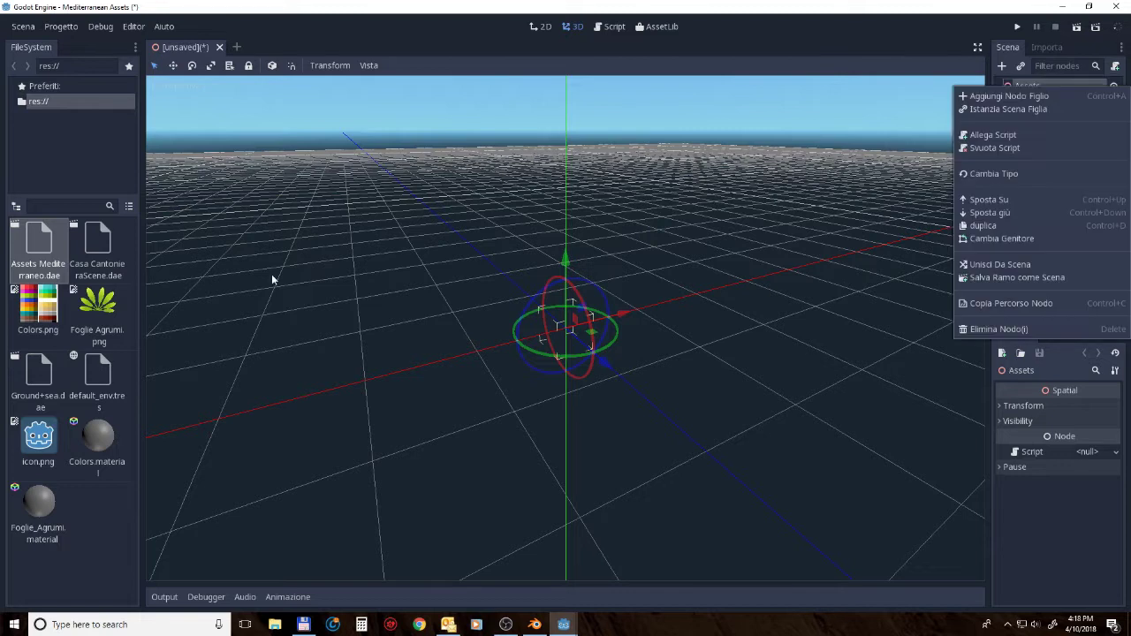
pyautogui.click(1033, 86)
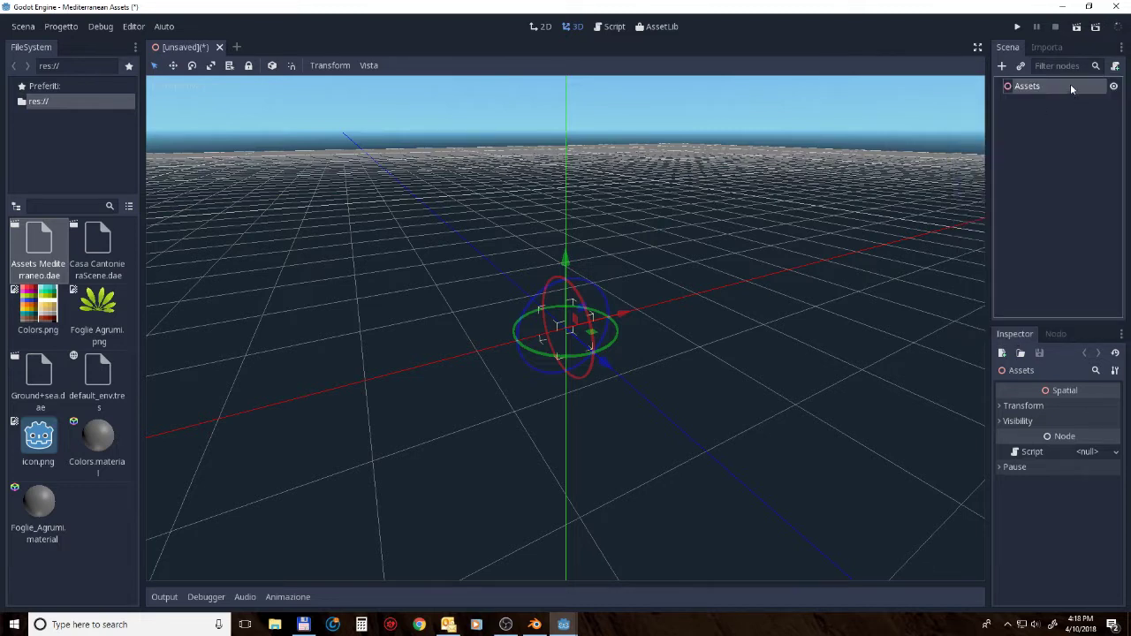
# Step: Instance Assets Mediterraneo.dae under Assets and raise Assets to a Y translation of about 2.13
pyautogui.moveTo(30, 255); pyautogui.dragTo(607, 314)
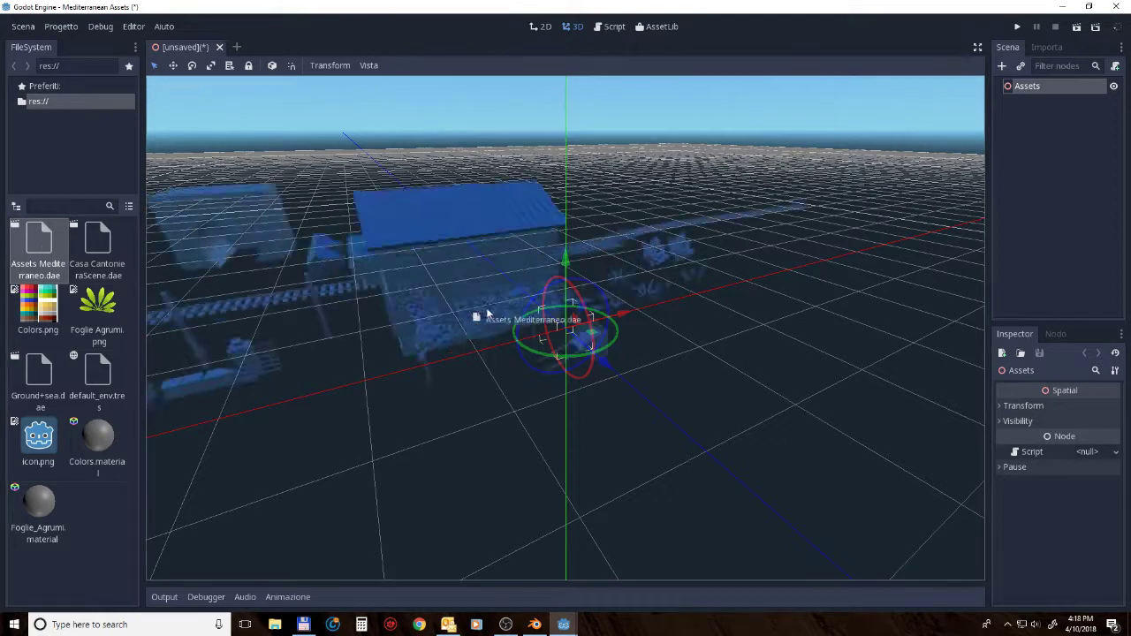
pyautogui.moveTo(607, 313); pyautogui.dragTo(563, 328)
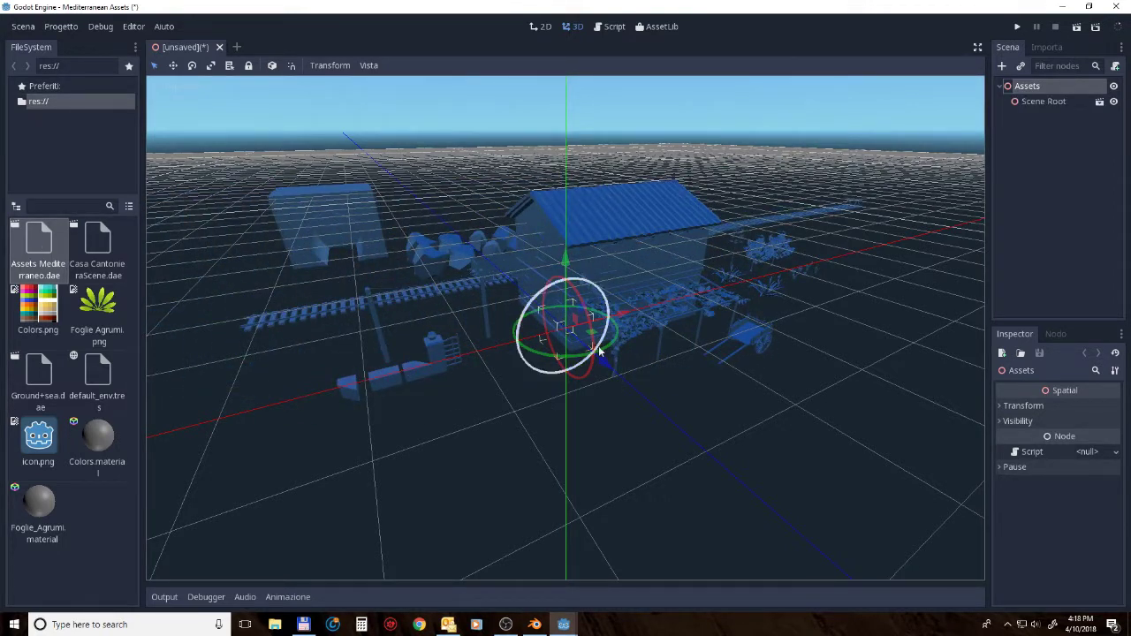
pyautogui.moveTo(563, 328)
pyautogui.mouseDown(button='middle')
pyautogui.moveTo(657, 307)
pyautogui.moveTo(647, 321)
pyautogui.mouseUp(button='middle')
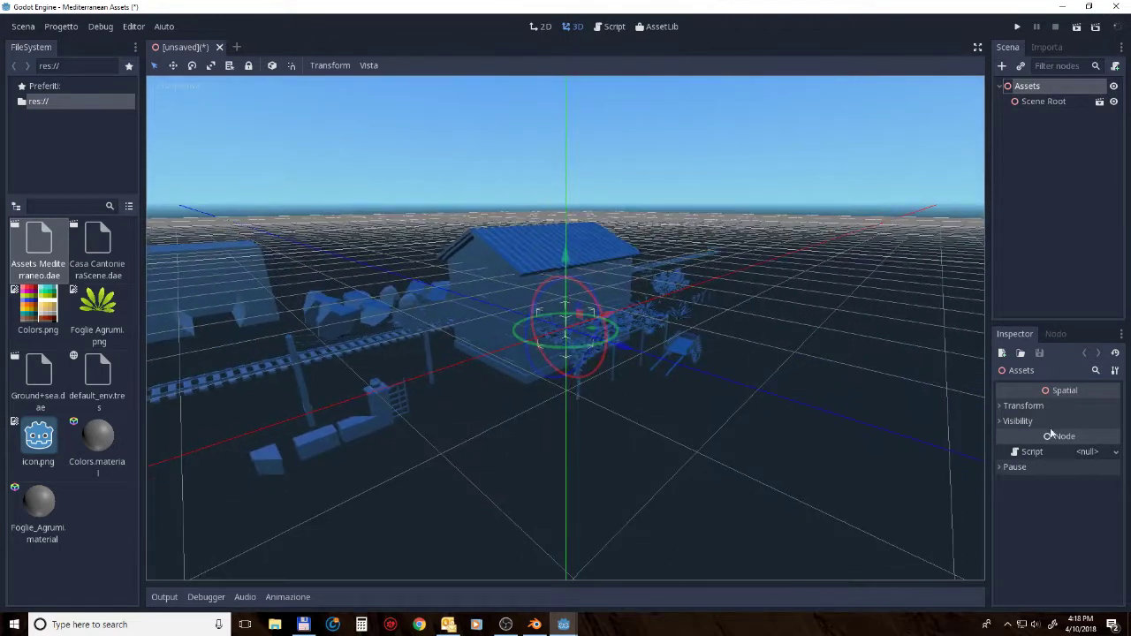
pyautogui.click(999, 407)
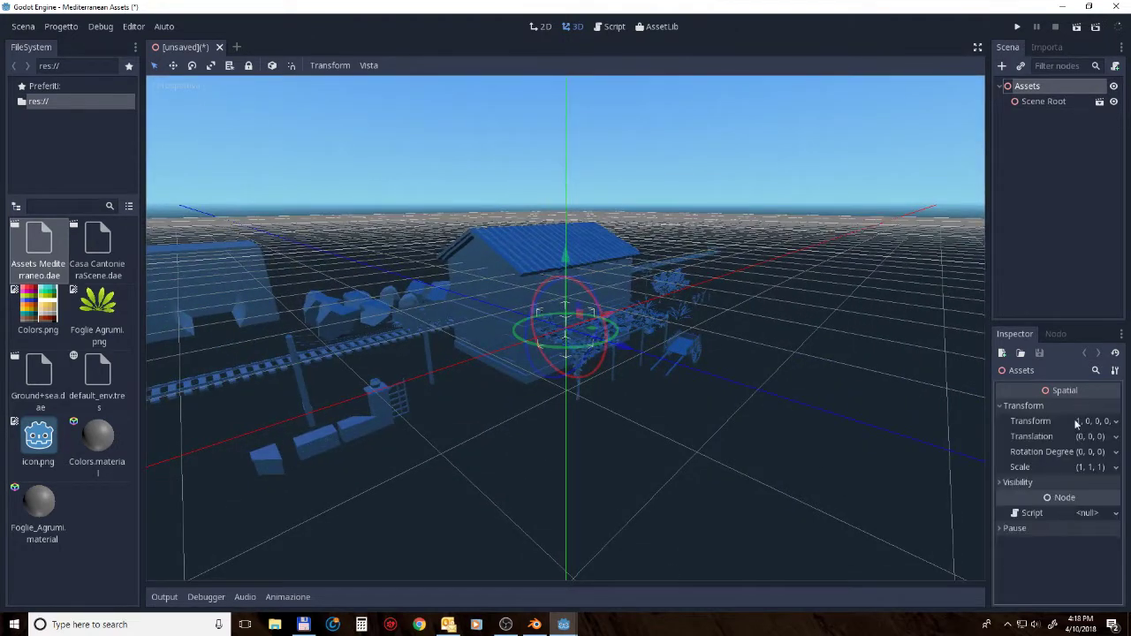
pyautogui.moveTo(469, 253); pyautogui.dragTo(442, 13)
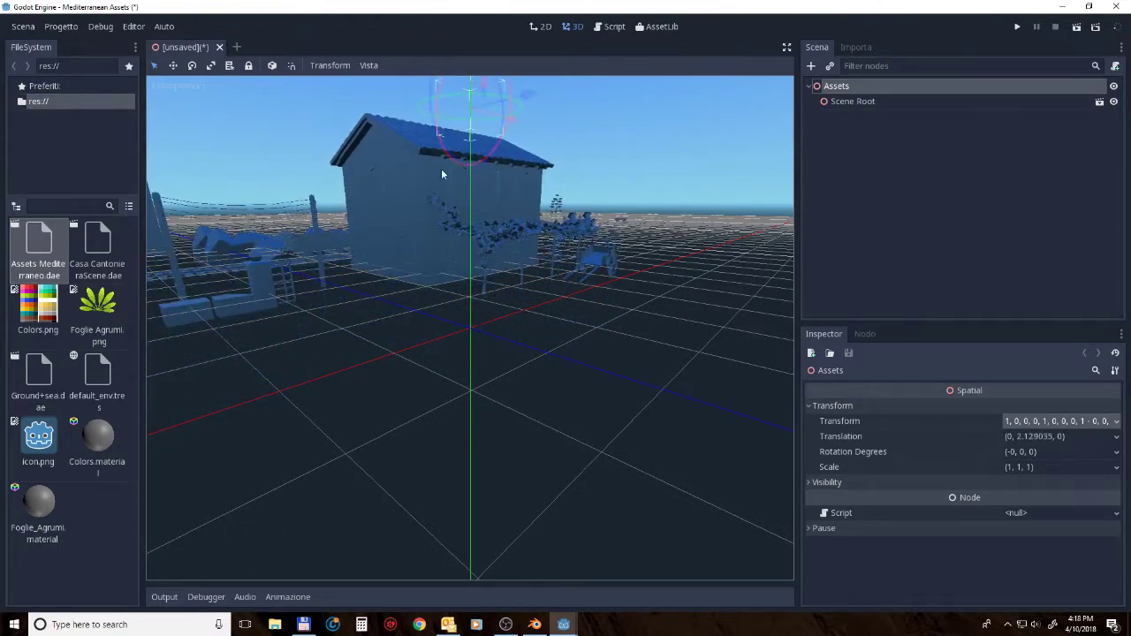
# Step: Switch to a two-viewport layout, orbit both views, and lift Assets to Y about 2.36
pyautogui.click(367, 68)
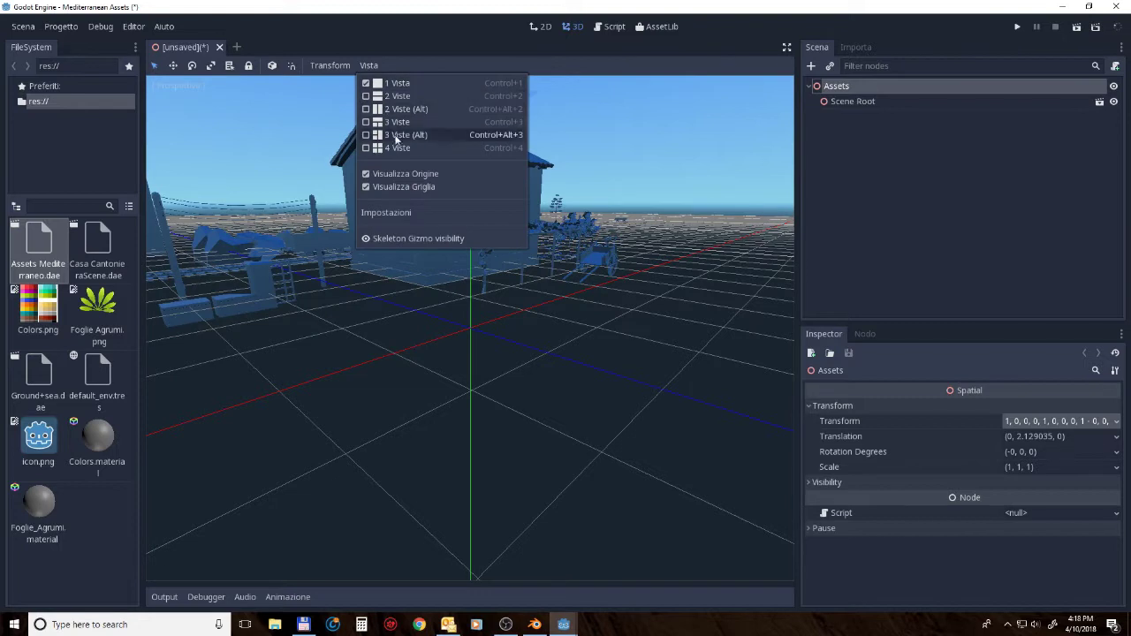
pyautogui.click(394, 95)
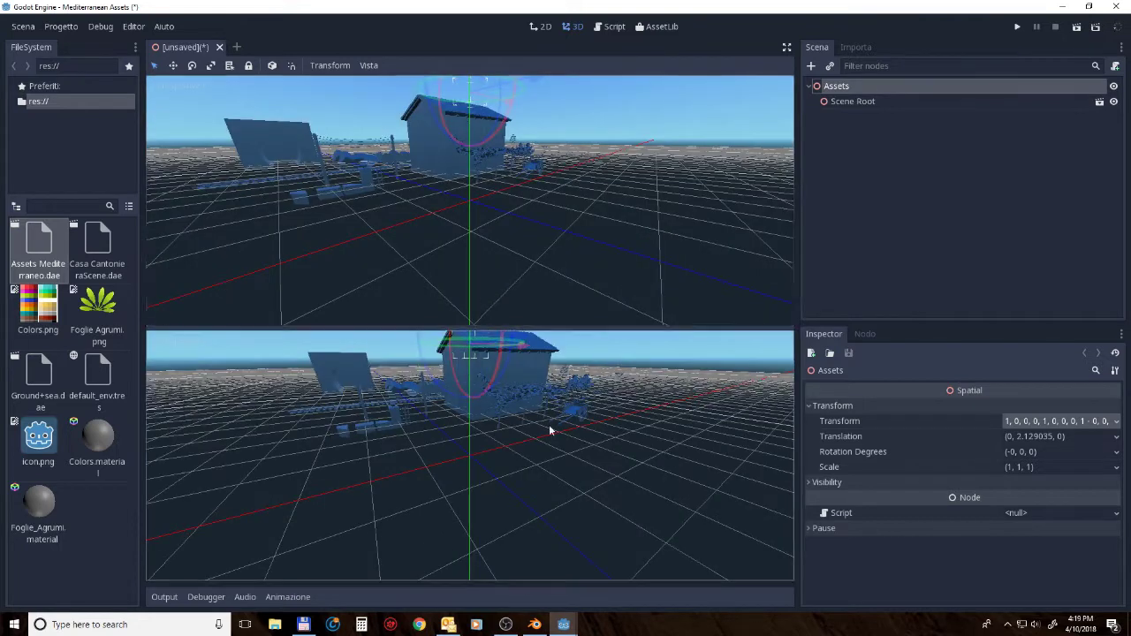
pyautogui.scroll(-8, 453, 210)
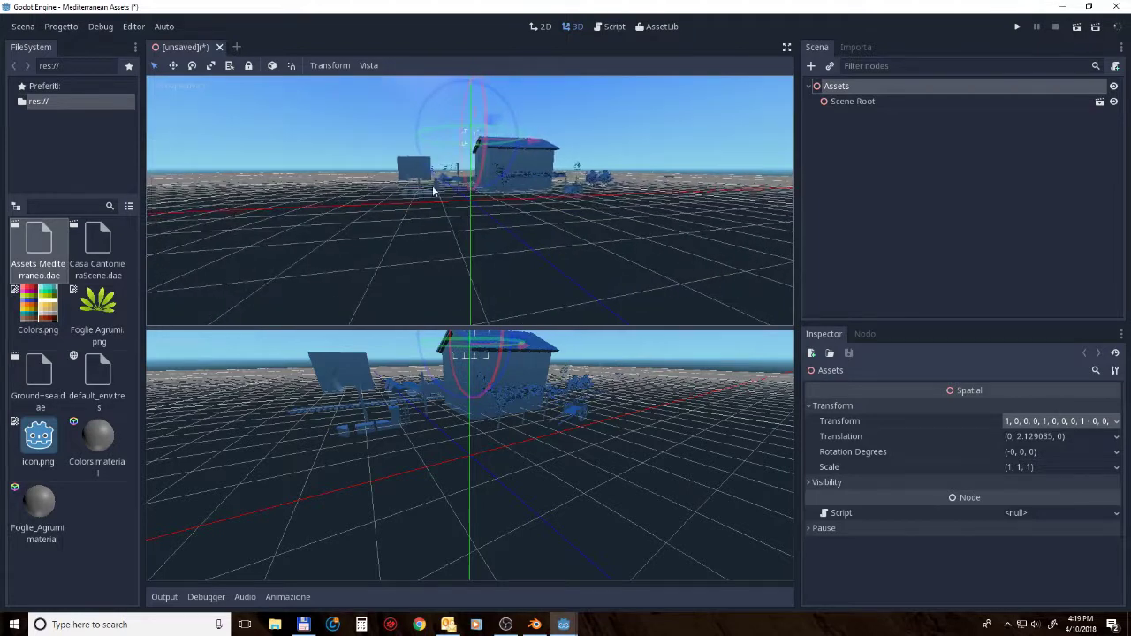
pyautogui.moveTo(415, 226)
pyautogui.mouseDown(button='middle')
pyautogui.moveTo(430, 214)
pyautogui.moveTo(416, 212)
pyautogui.mouseUp(button='middle')
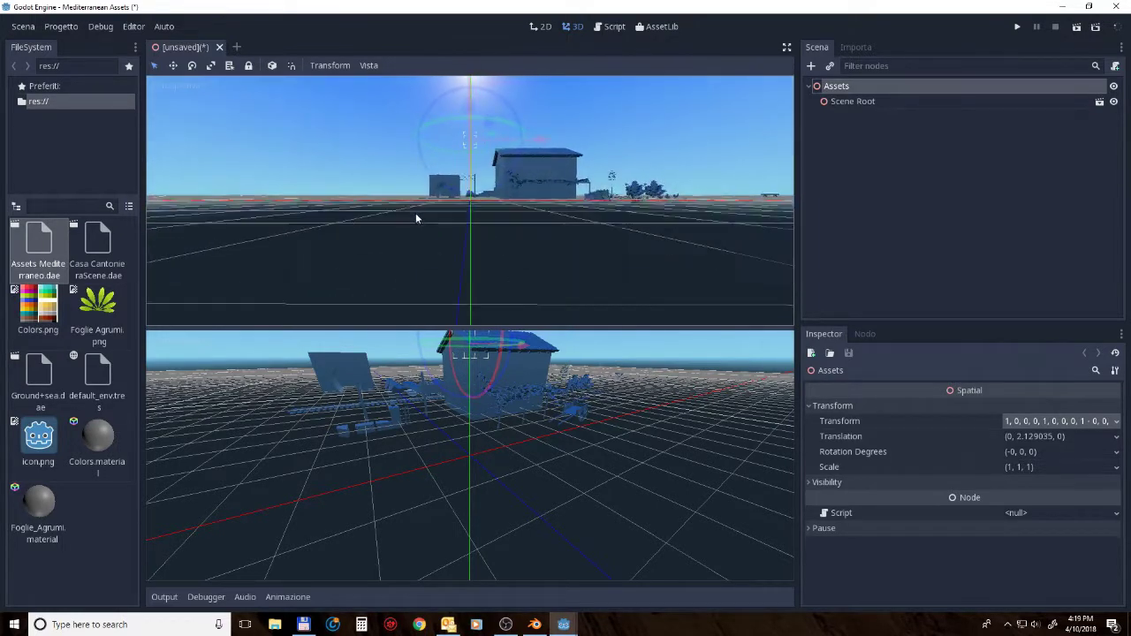
pyautogui.moveTo(466, 356); pyautogui.dragTo(471, 465, button='middle')
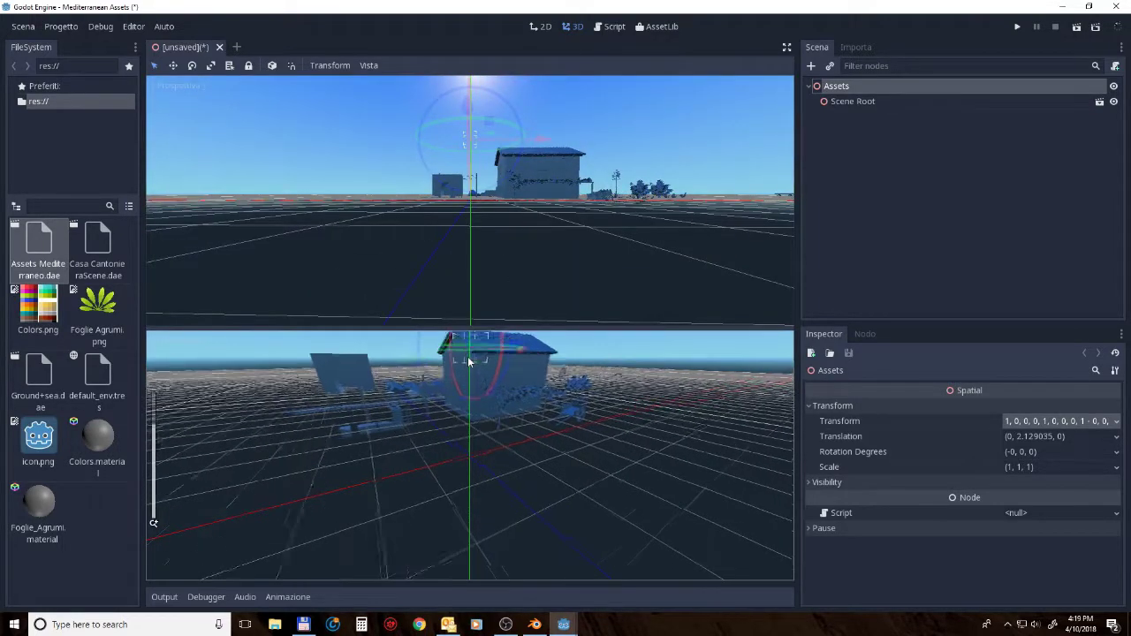
pyautogui.scroll(3, 480, 373)
pyautogui.moveTo(471, 350); pyautogui.dragTo(469, 301)
# Step: Set the top viewport to an orthographic front view
pyautogui.click(171, 85)
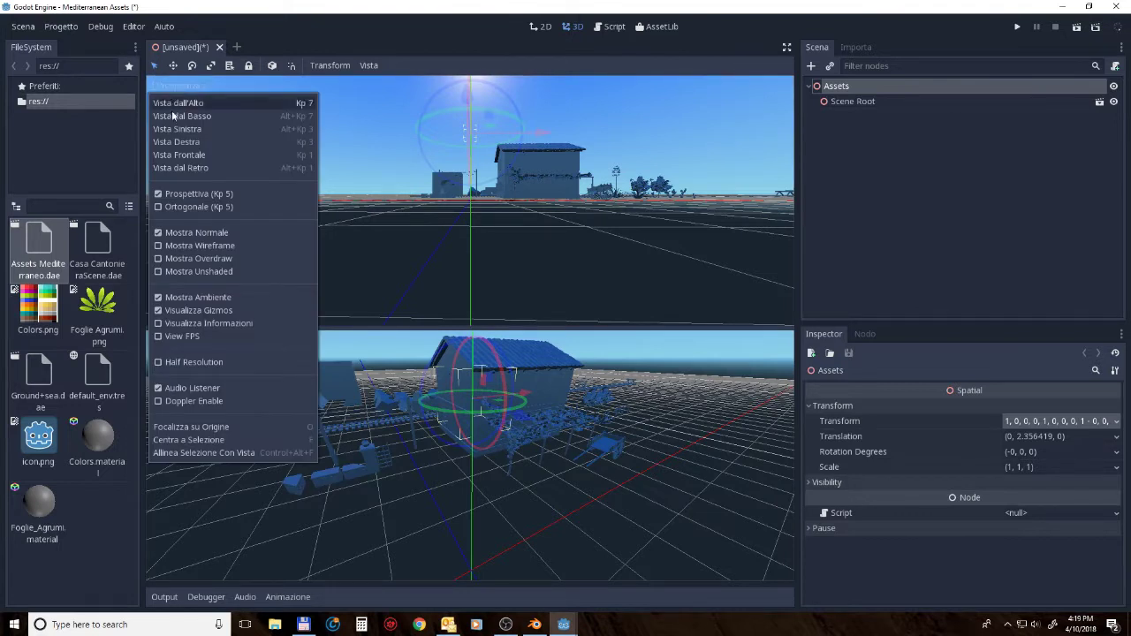
pyautogui.click(177, 156)
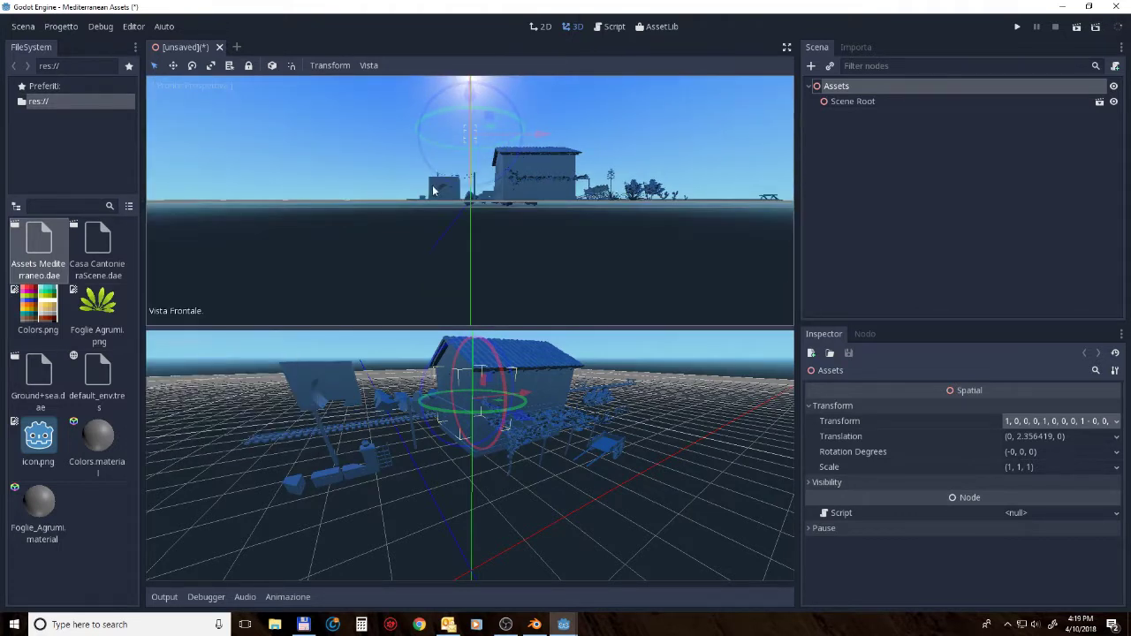
pyautogui.click(173, 86)
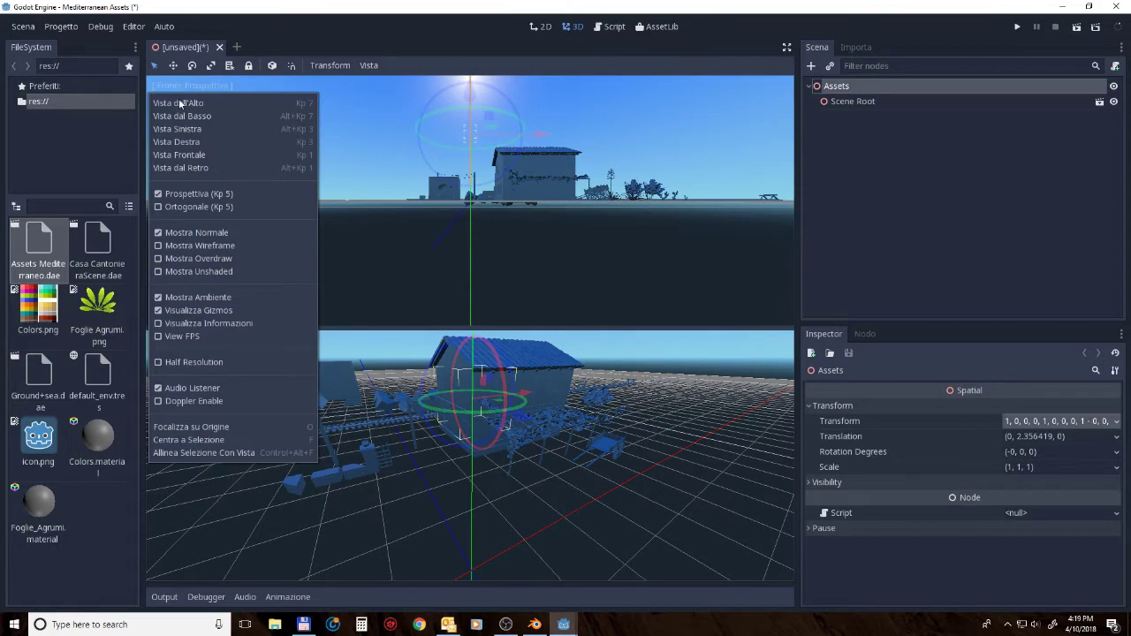
pyautogui.click(162, 207)
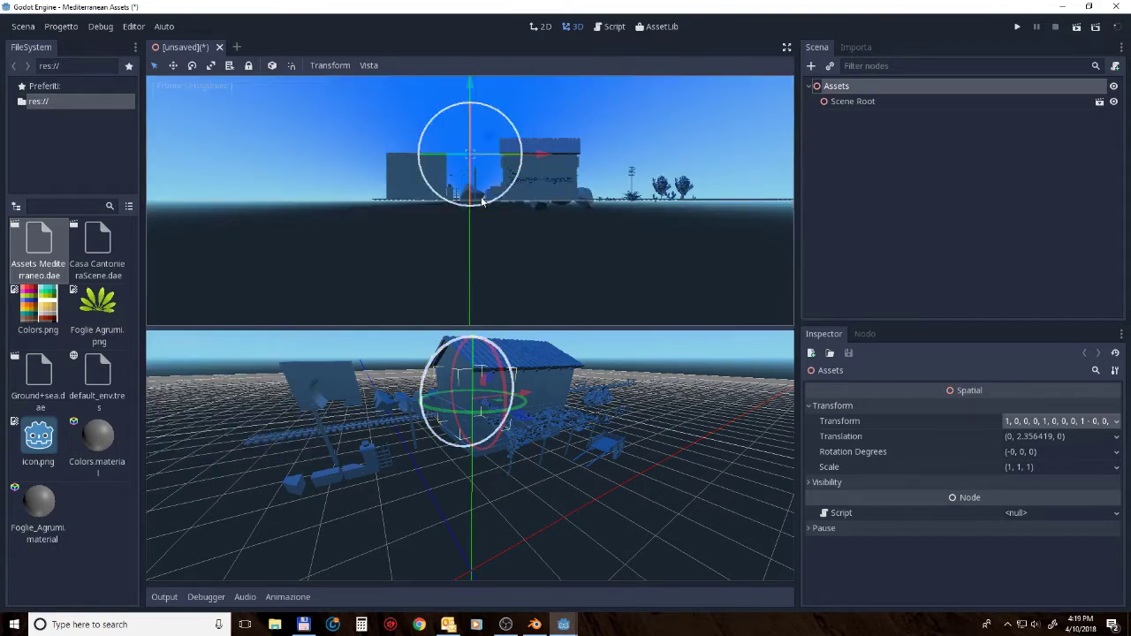
pyautogui.scroll(8, 549, 205)
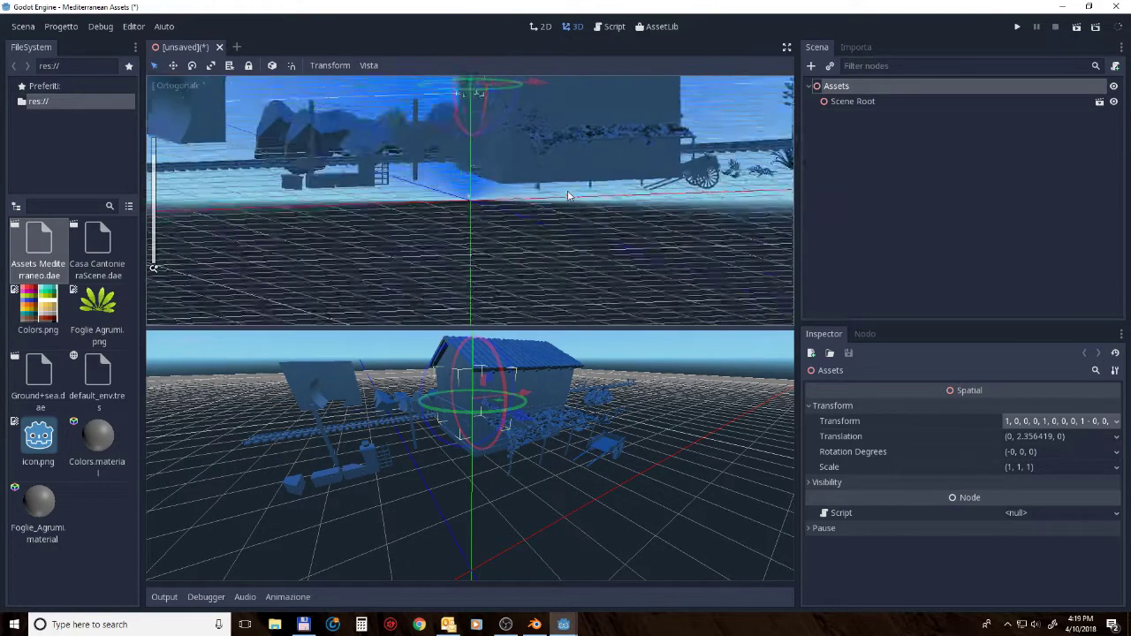
# Step: Rotate the top viewport off the front angle and return it to perspective, looking down
pyautogui.moveTo(565, 193); pyautogui.dragTo(249, 138, button='middle')
pyautogui.scroll(-5, 519, 178)
pyautogui.click(171, 85)
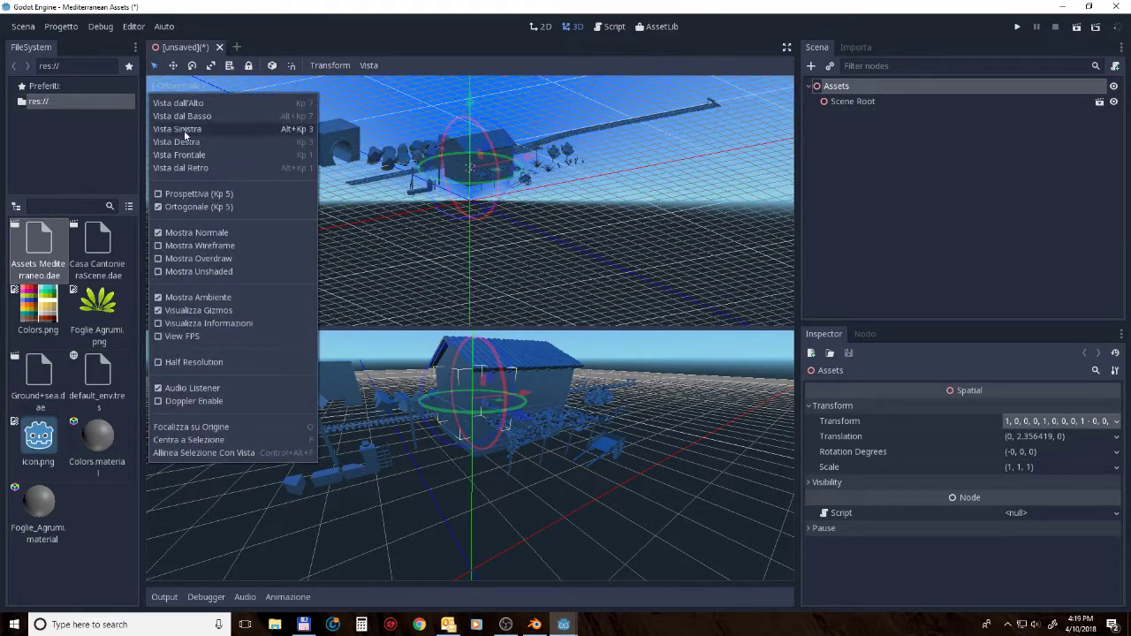
pyautogui.click(189, 195)
pyautogui.moveTo(446, 173); pyautogui.dragTo(462, 187, button='middle')
pyautogui.scroll(-3, 462, 187)
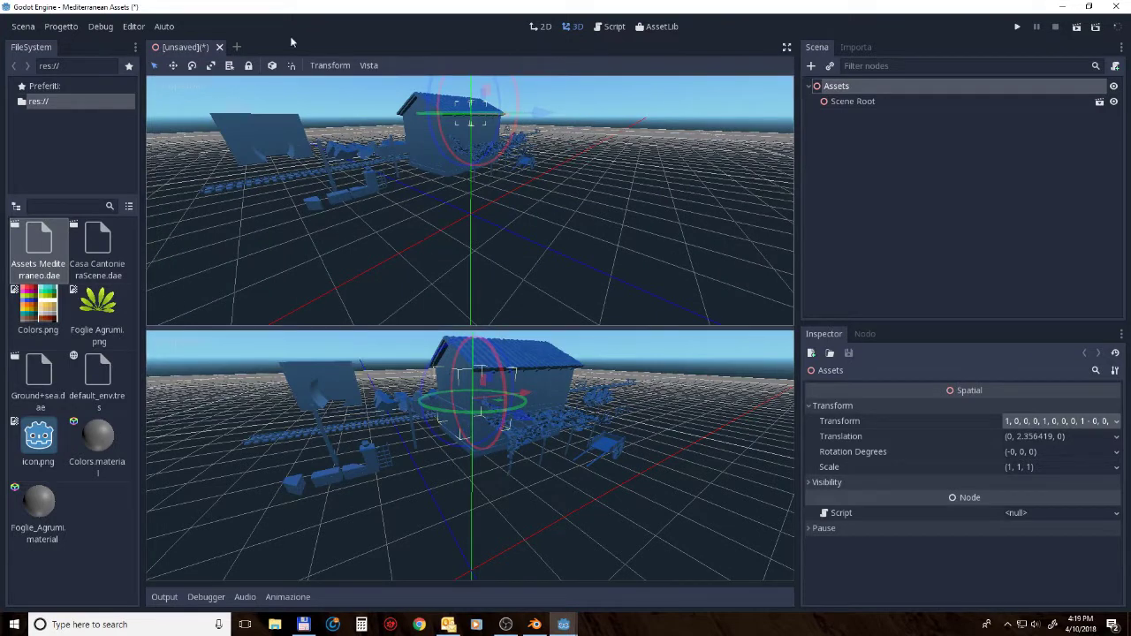
# Step: Return to a single 3D viewport and orbit to view the house from above
pyautogui.click(368, 66)
pyautogui.click(375, 84)
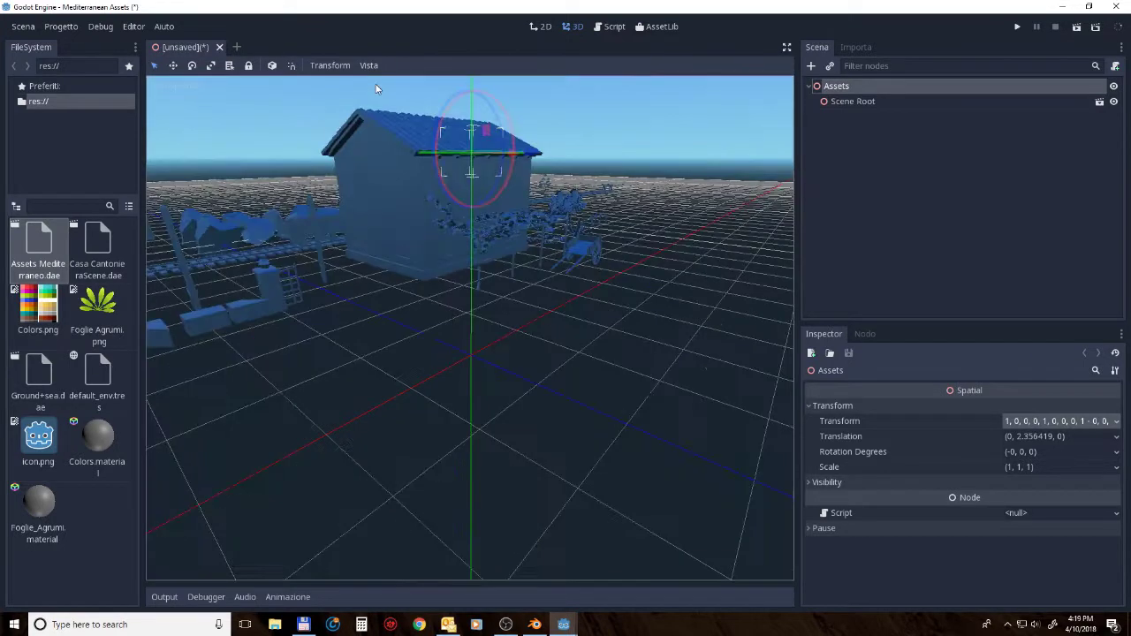
pyautogui.moveTo(471, 267); pyautogui.dragTo(543, 160, button='middle')
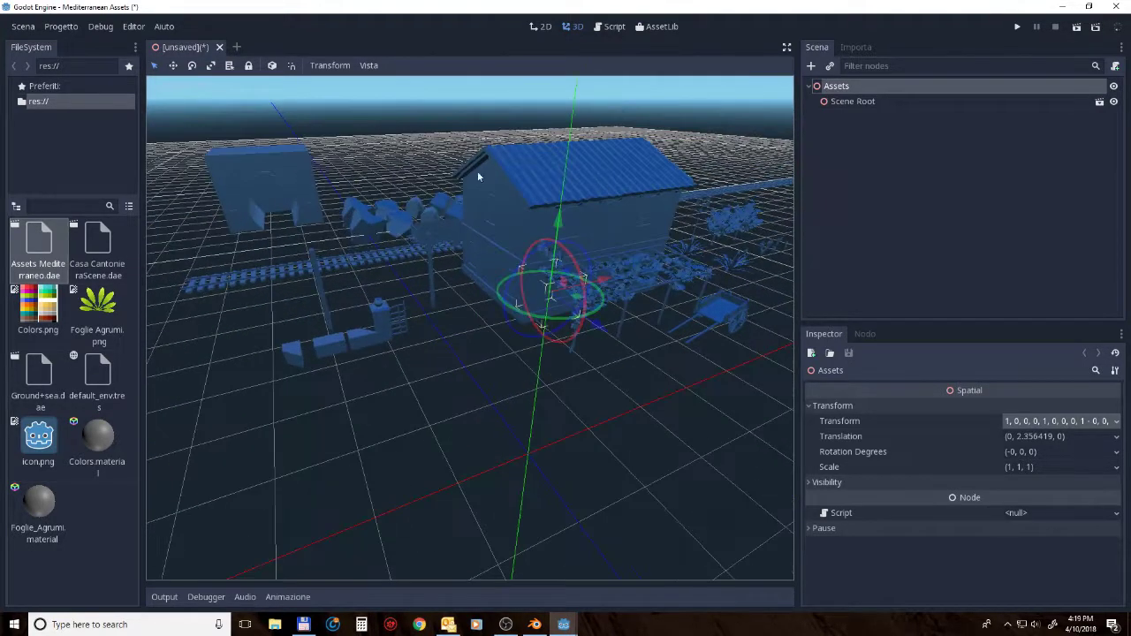
# Step: Rename the Scene Root node to 'Assets di Scena'
pyautogui.click(626, 201)
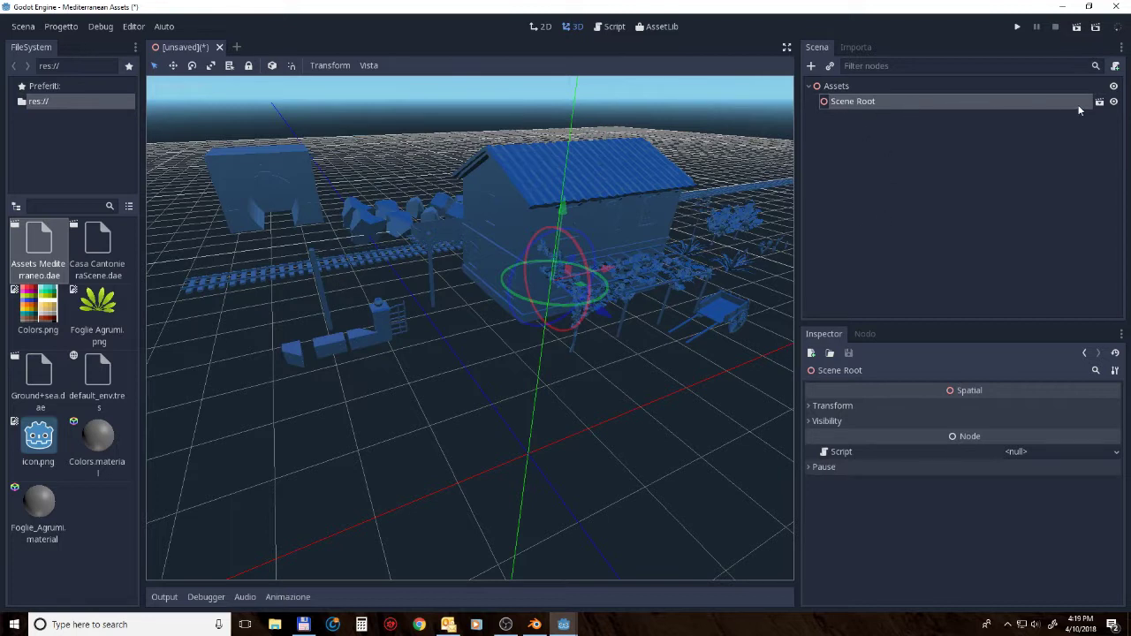
pyautogui.doubleClick(872, 102)
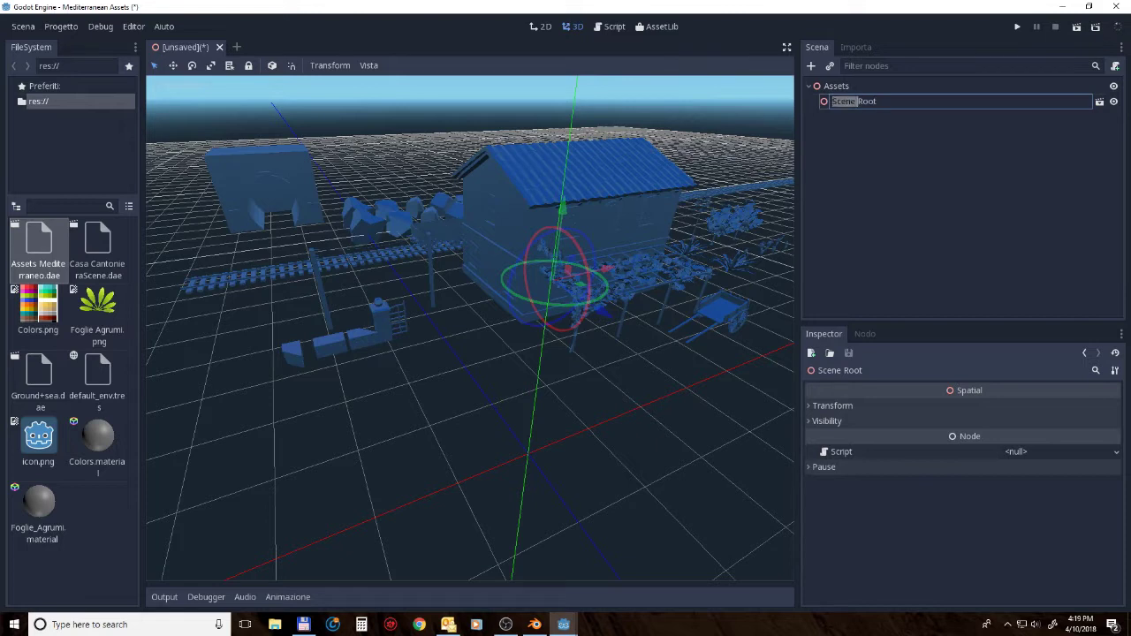
pyautogui.write('Assets di Sce')
pyautogui.write('na')
pyautogui.press('Return')
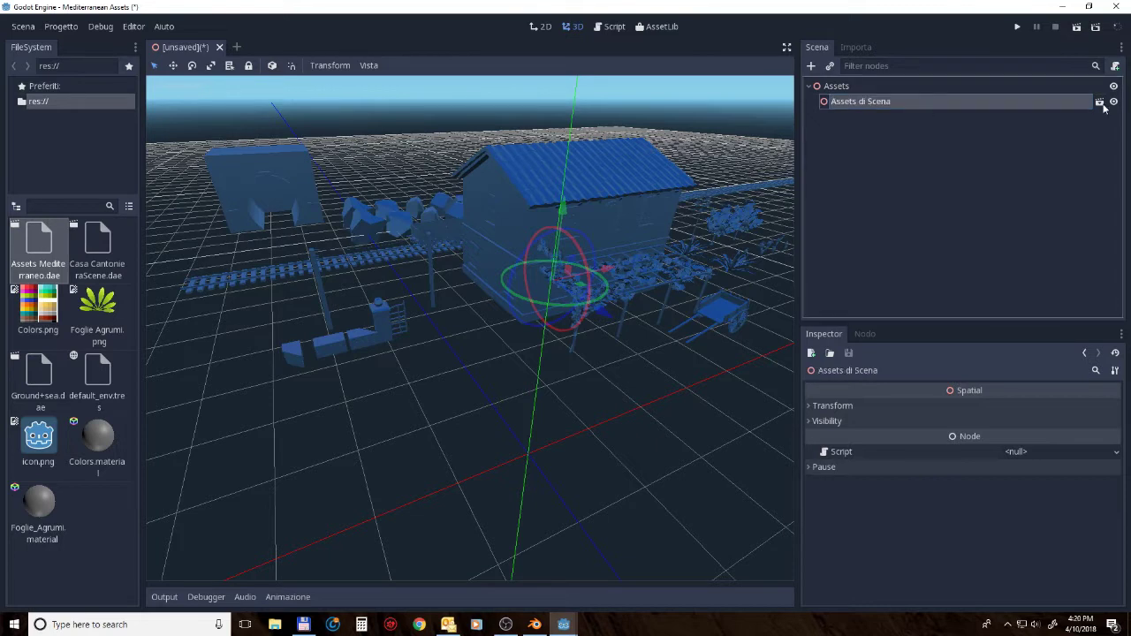
# Step: Create a new inherited scene from the instanced node and save it as Assets di Scena.tscn
pyautogui.click(1100, 103)
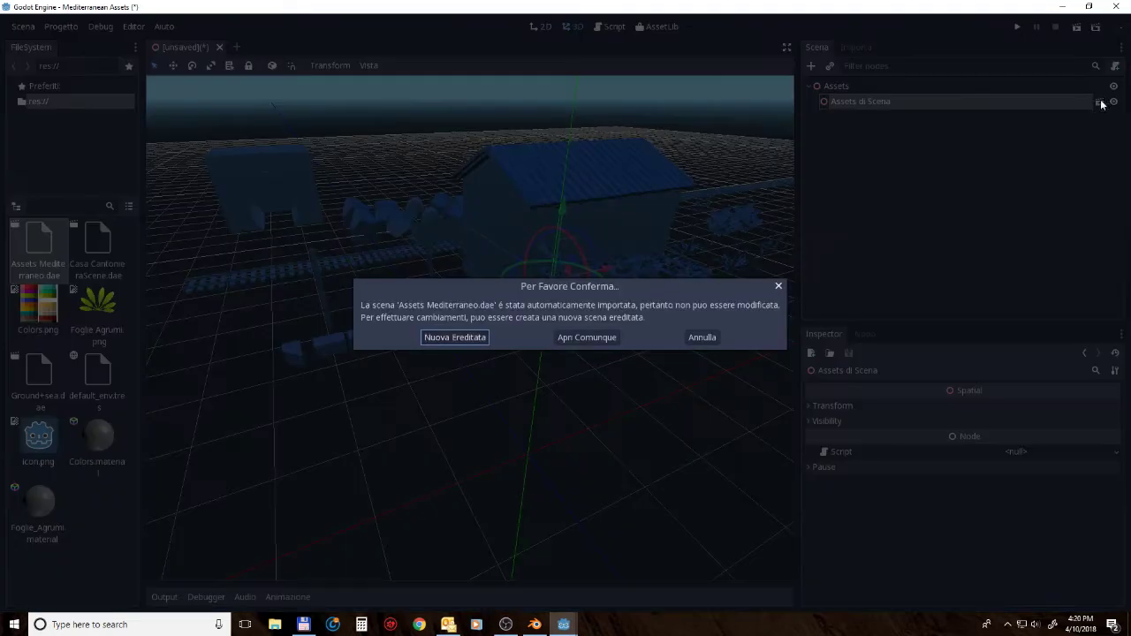
pyautogui.click(444, 338)
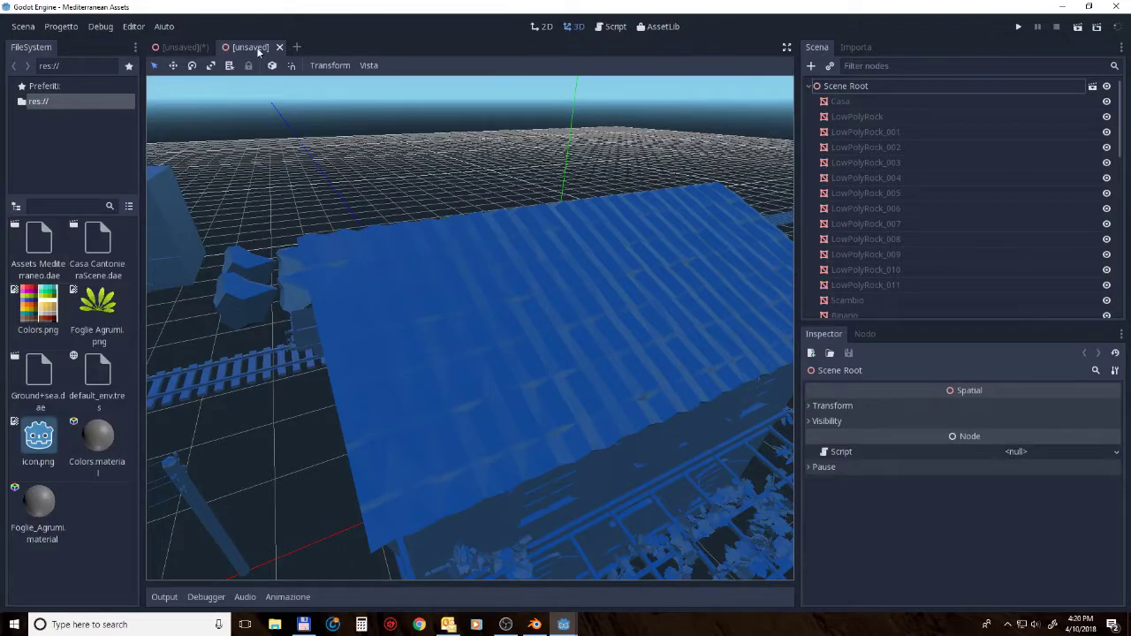
pyautogui.click(23, 26)
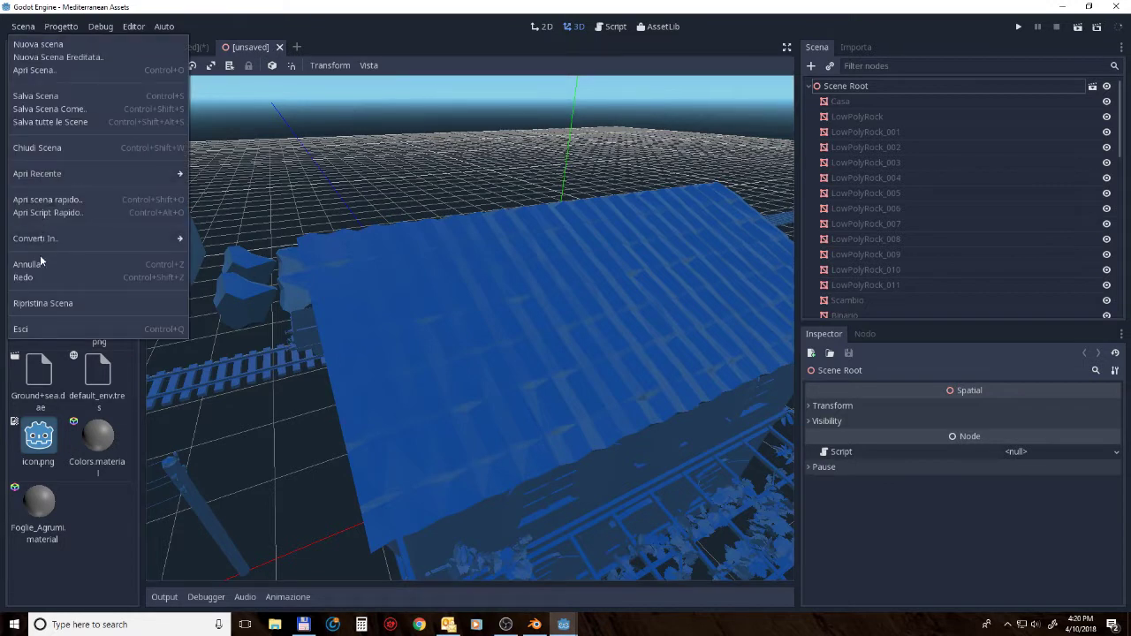
pyautogui.click(47, 100)
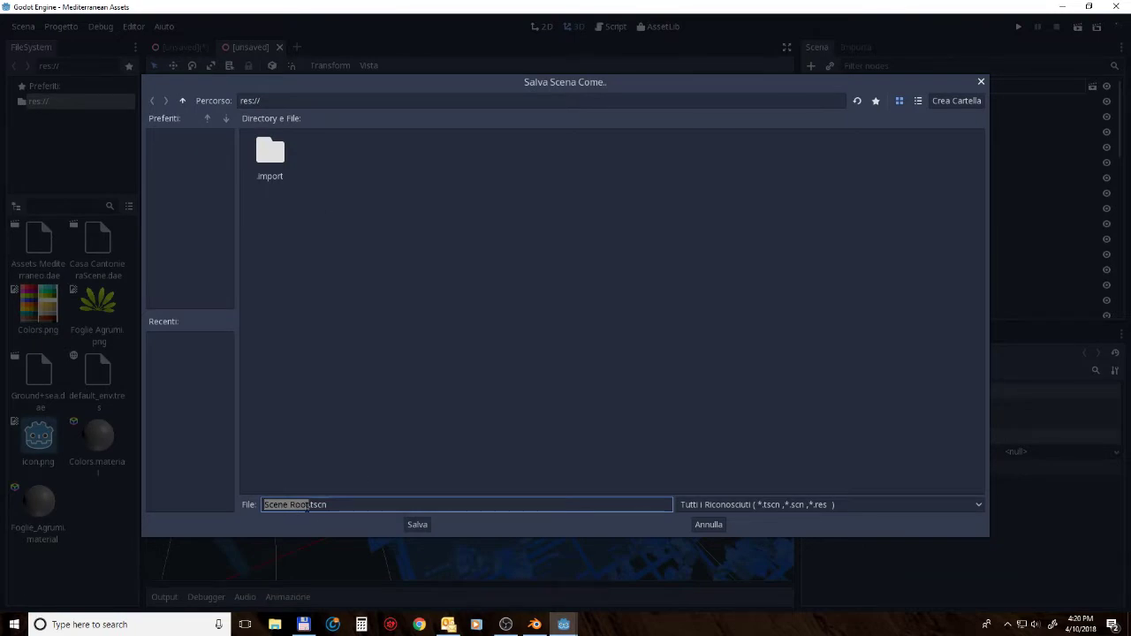
pyautogui.moveTo(305, 504); pyautogui.dragTo(199, 501)
pyautogui.write('Assets di Scena')
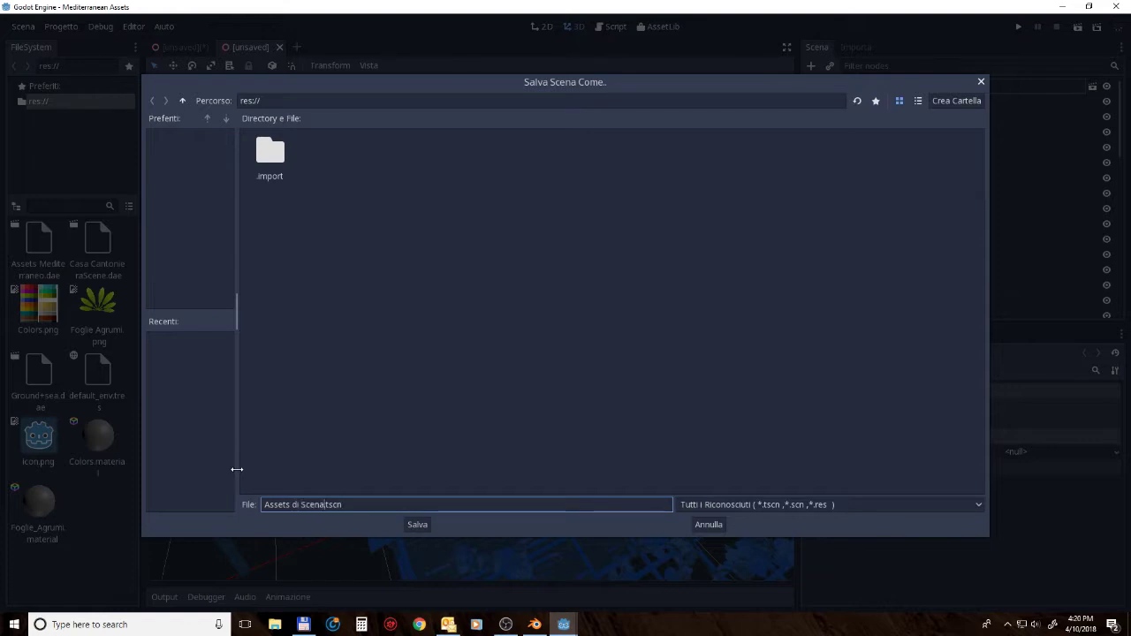
pyautogui.click(416, 525)
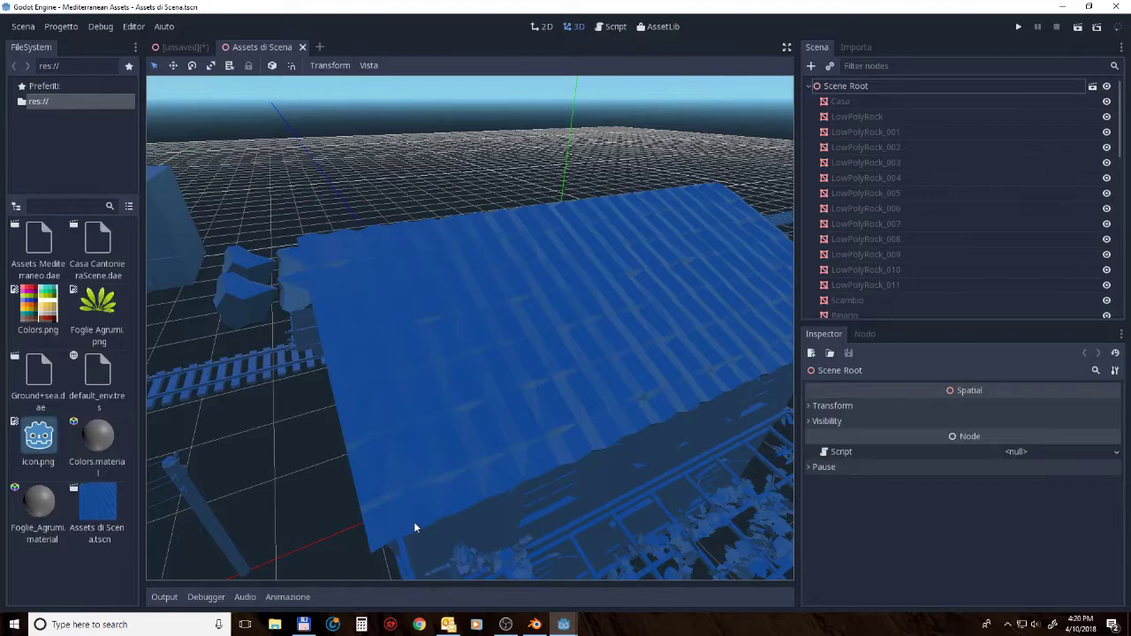
pyautogui.scroll(-3, 526, 349)
pyautogui.moveTo(571, 293)
pyautogui.mouseDown(button='middle')
pyautogui.moveTo(519, 259)
pyautogui.moveTo(553, 230)
pyautogui.moveTo(415, 244)
pyautogui.moveTo(494, 248)
pyautogui.moveTo(470, 224)
pyautogui.mouseUp(button='middle')
# Step: In the unsaved main scene, delete the Assets di Scena node
pyautogui.click(184, 46)
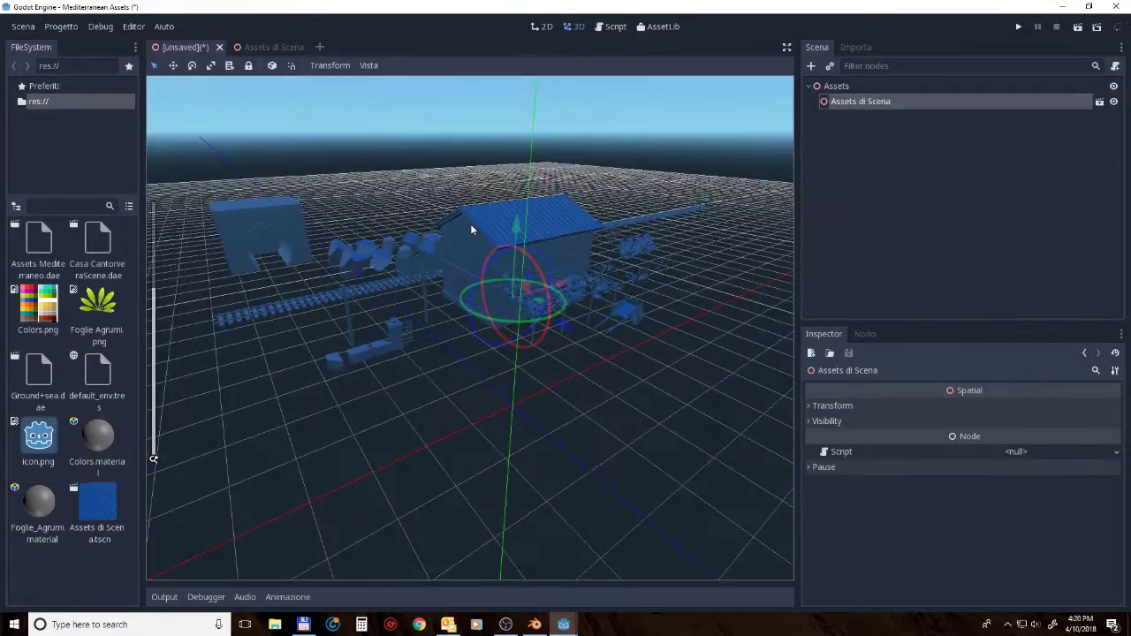
pyautogui.press('Delete')
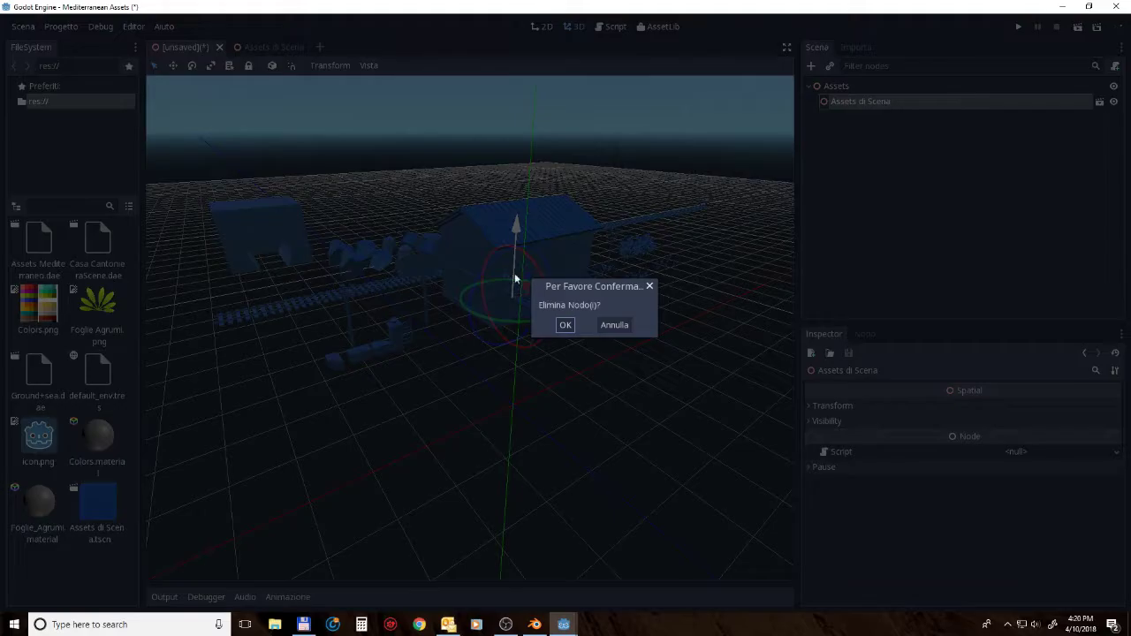
pyautogui.click(565, 325)
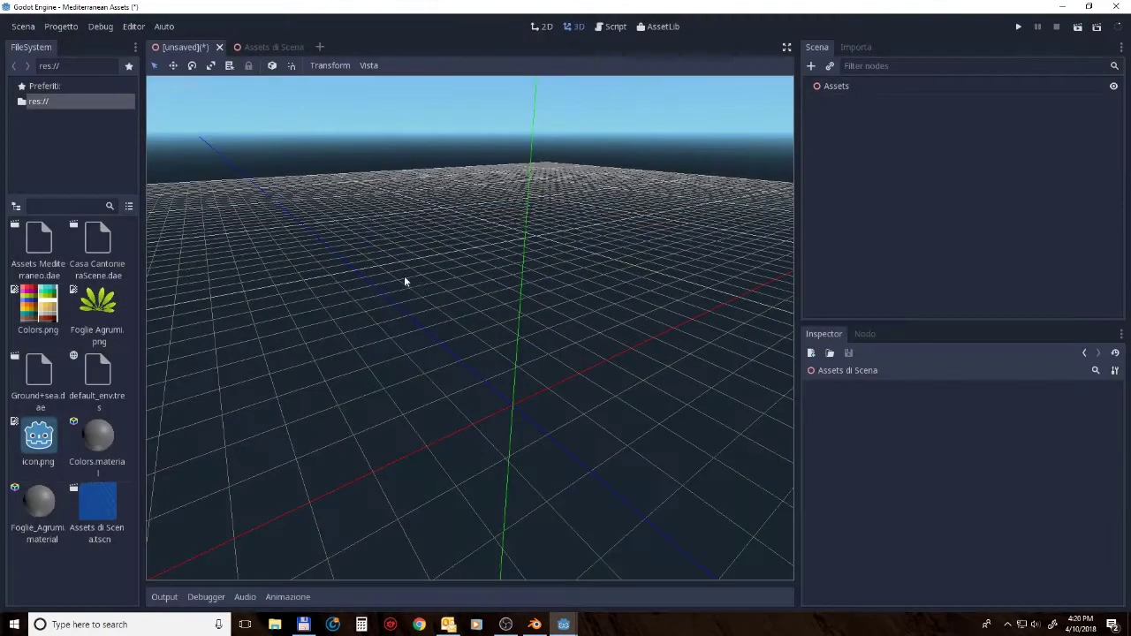
# Step: Instance Assets di Scena.tscn as a child of the Assets node
pyautogui.click(831, 67)
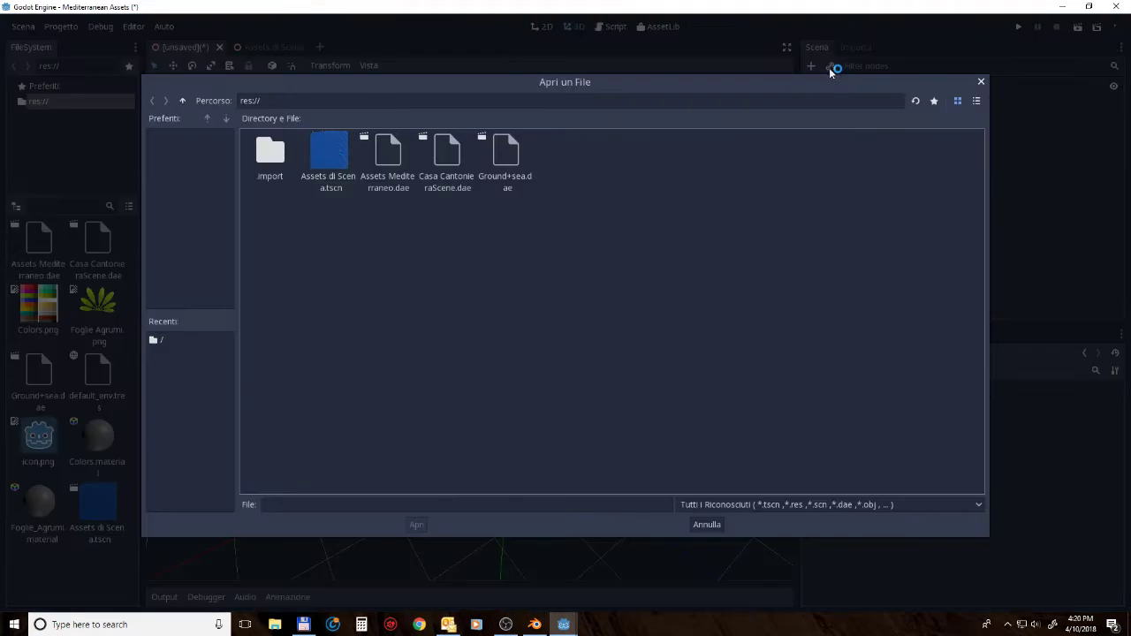
pyautogui.click(334, 166)
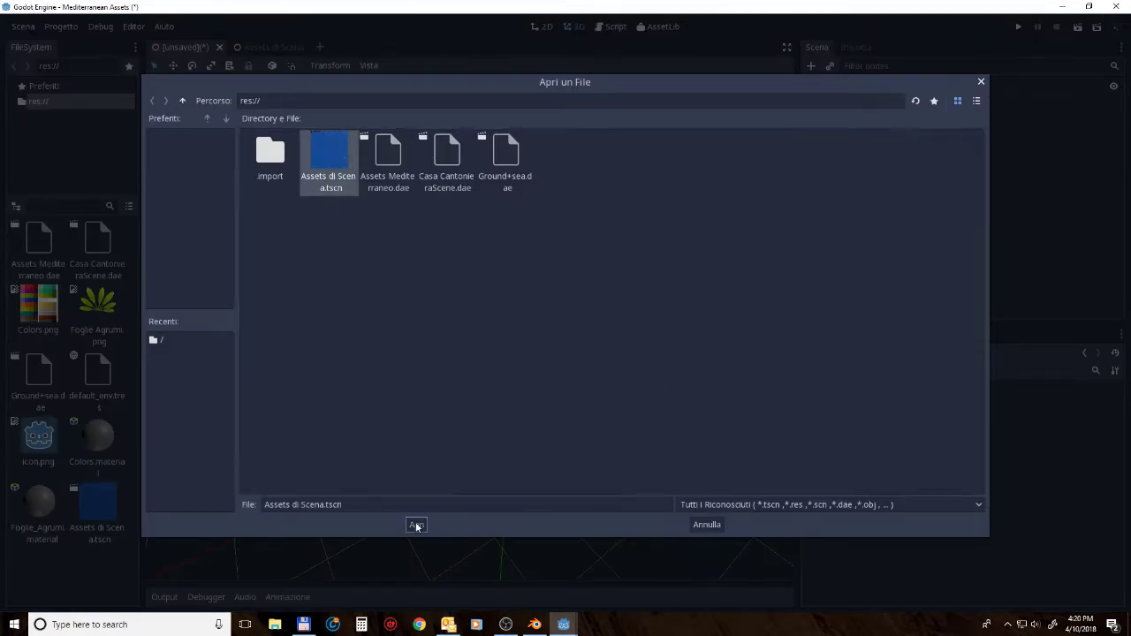
pyautogui.click(416, 524)
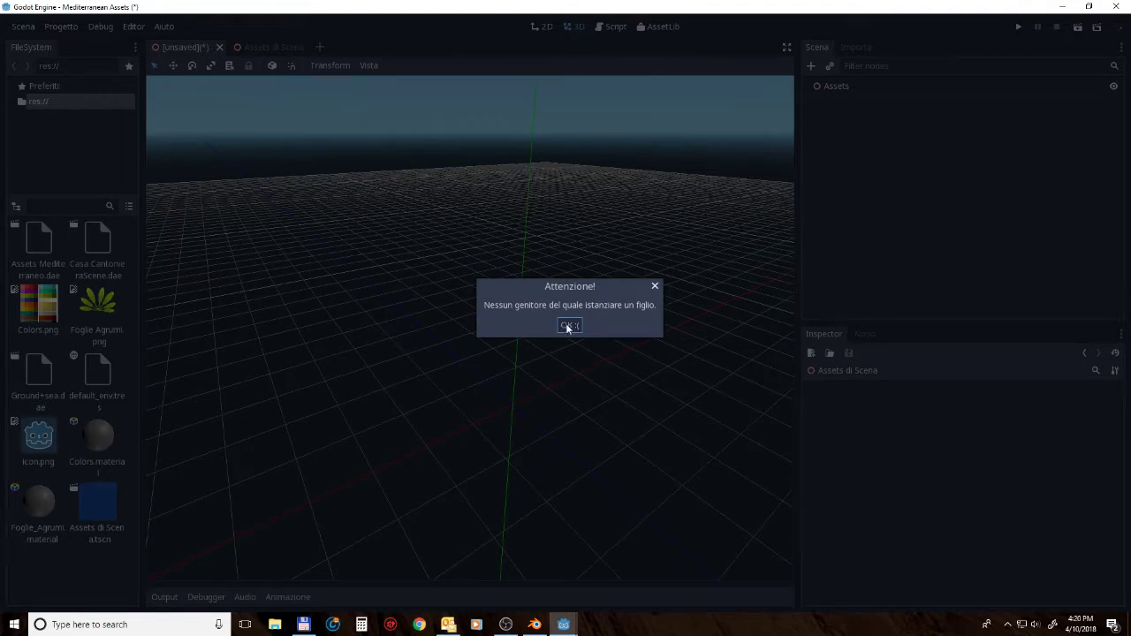
pyautogui.click(568, 326)
pyautogui.click(831, 87)
pyautogui.click(830, 68)
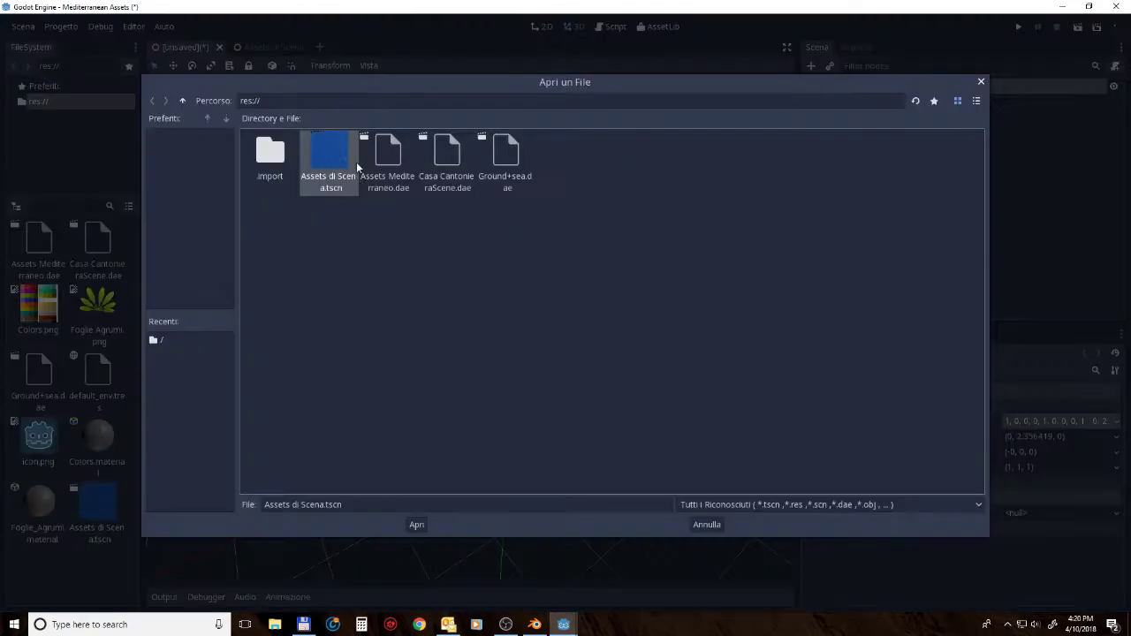
pyautogui.click(416, 525)
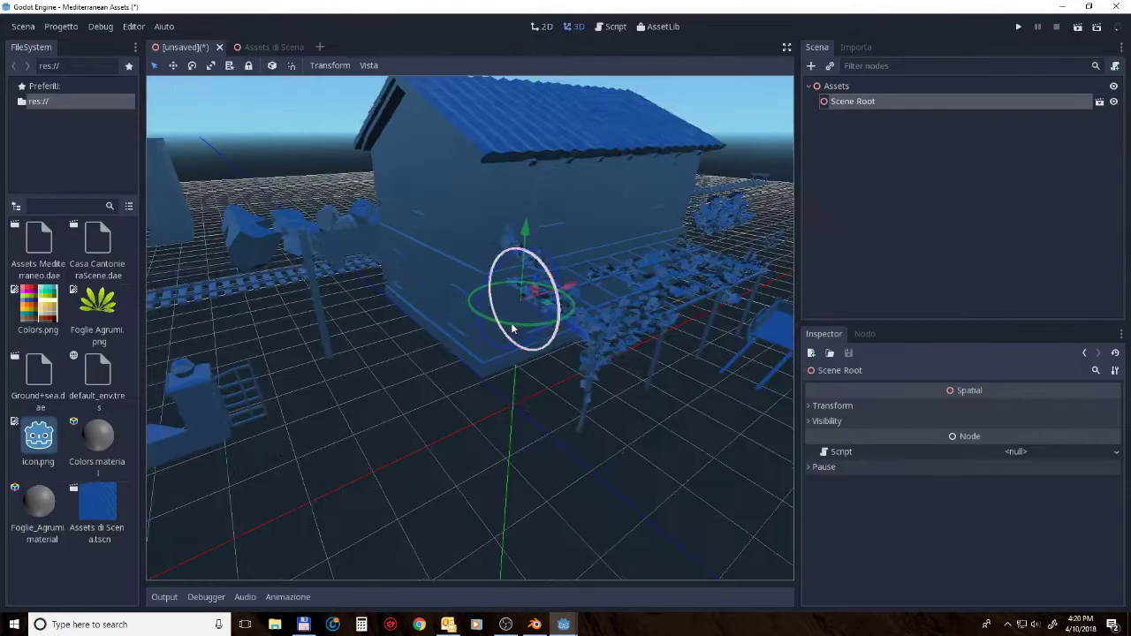
pyautogui.scroll(-3, 520, 350)
pyautogui.scroll(2, 507, 320)
pyautogui.moveTo(498, 324); pyautogui.dragTo(491, 298, button='middle')
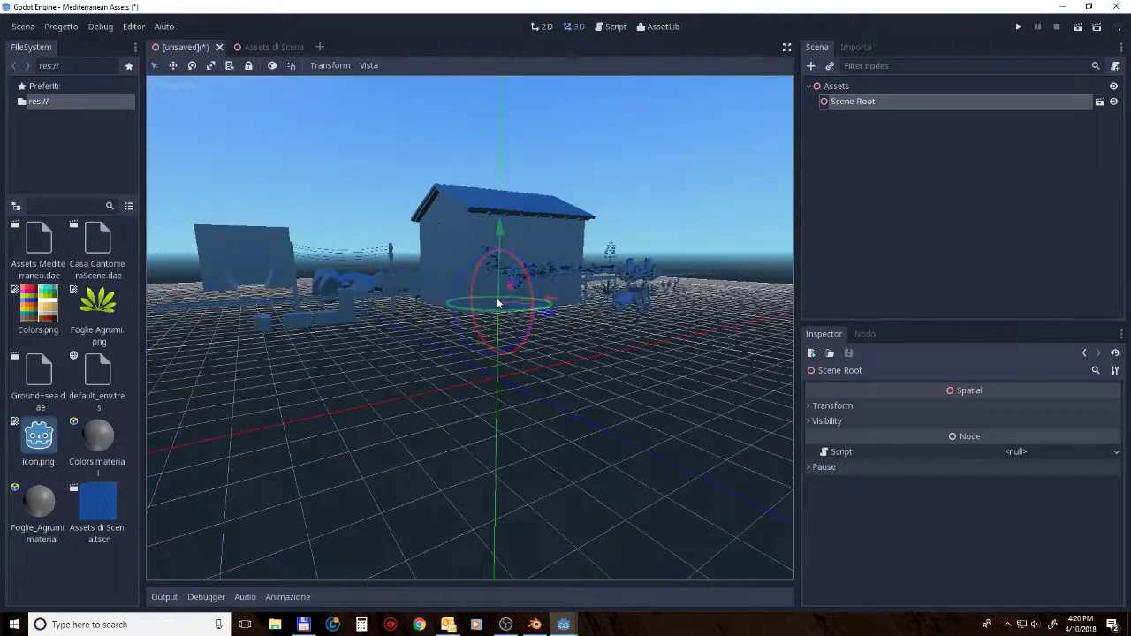
pyautogui.moveTo(497, 238); pyautogui.dragTo(500, 319)
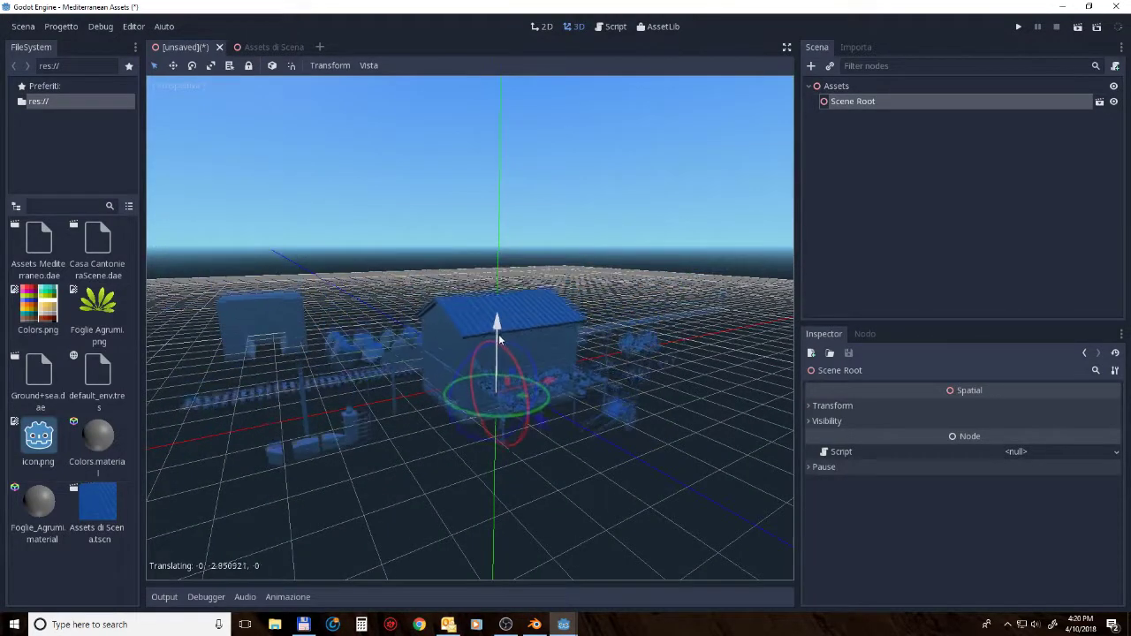
# Step: In the Assets di Scena scene, move muretto_angolo_2 along its Z and X axes
pyautogui.click(281, 47)
pyautogui.moveTo(493, 329)
pyautogui.mouseDown(button='middle')
pyautogui.moveTo(525, 346)
pyautogui.moveTo(510, 325)
pyautogui.moveTo(416, 396)
pyautogui.mouseUp(button='middle')
pyautogui.scroll(-3, 525, 347)
pyautogui.click(379, 386)
pyautogui.moveTo(431, 415); pyautogui.dragTo(579, 503)
pyautogui.moveTo(520, 419); pyautogui.dragTo(616, 364)
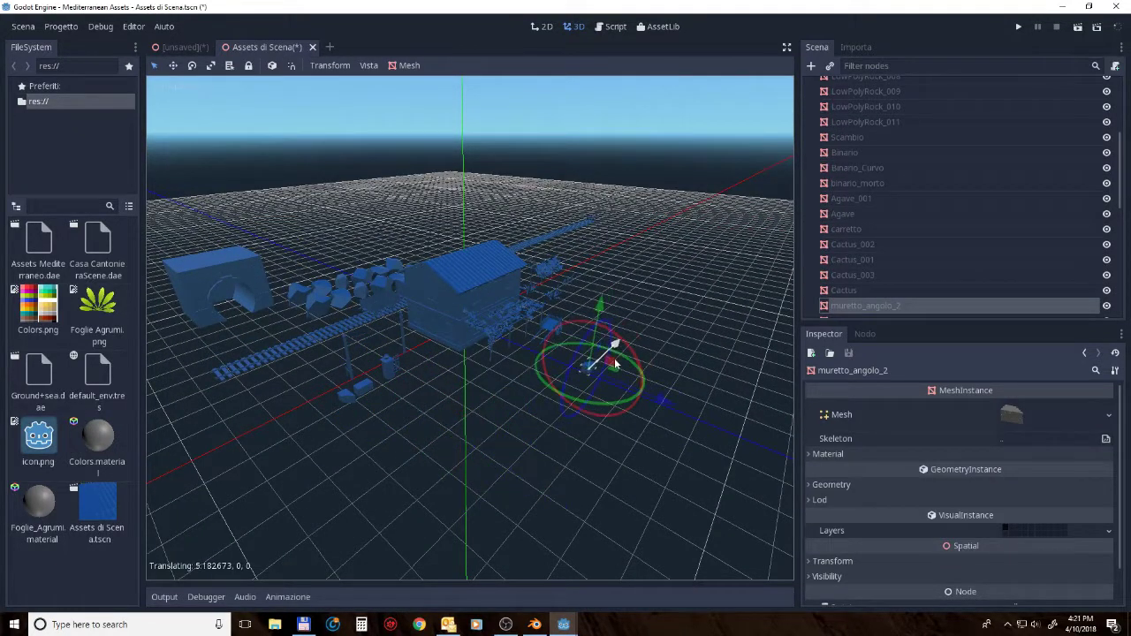
# Step: Move the Muretto_ wall piece right along X and nudge it along Z near the house
pyautogui.click(365, 392)
pyautogui.moveTo(366, 391); pyautogui.dragTo(484, 484, button='middle')
pyautogui.moveTo(485, 484); pyautogui.dragTo(640, 495)
pyautogui.moveTo(640, 495)
pyautogui.mouseDown(button='middle')
pyautogui.moveTo(389, 380)
pyautogui.moveTo(298, 392)
pyautogui.mouseUp(button='middle')
pyautogui.moveTo(354, 366); pyautogui.dragTo(635, 358)
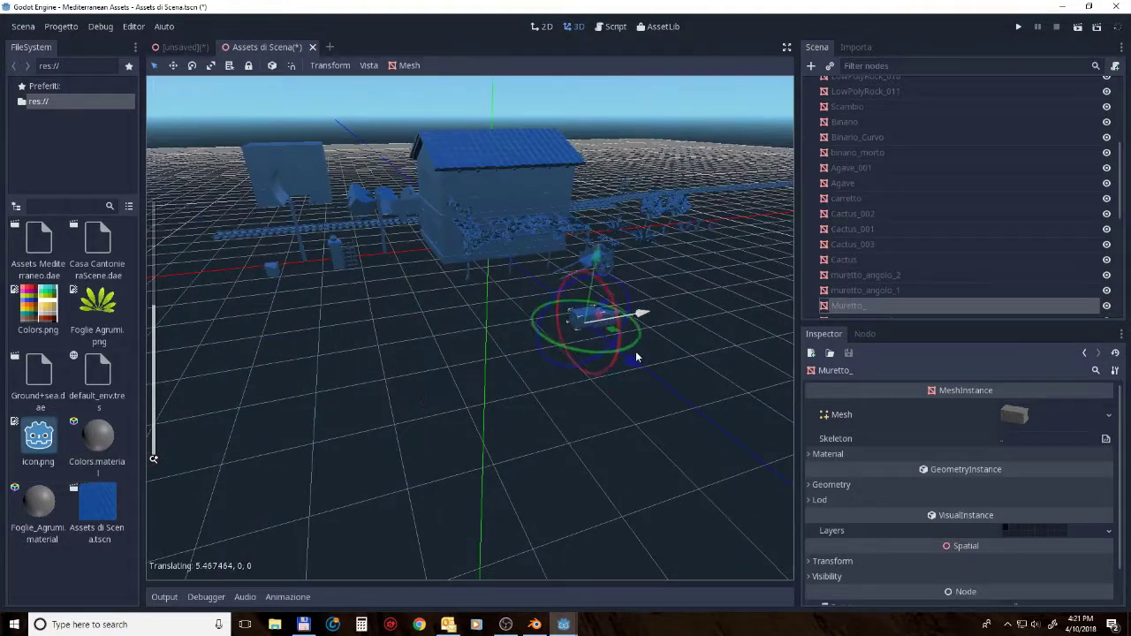
pyautogui.scroll(5, 626, 352)
pyautogui.moveTo(626, 352); pyautogui.dragTo(442, 378, button='middle')
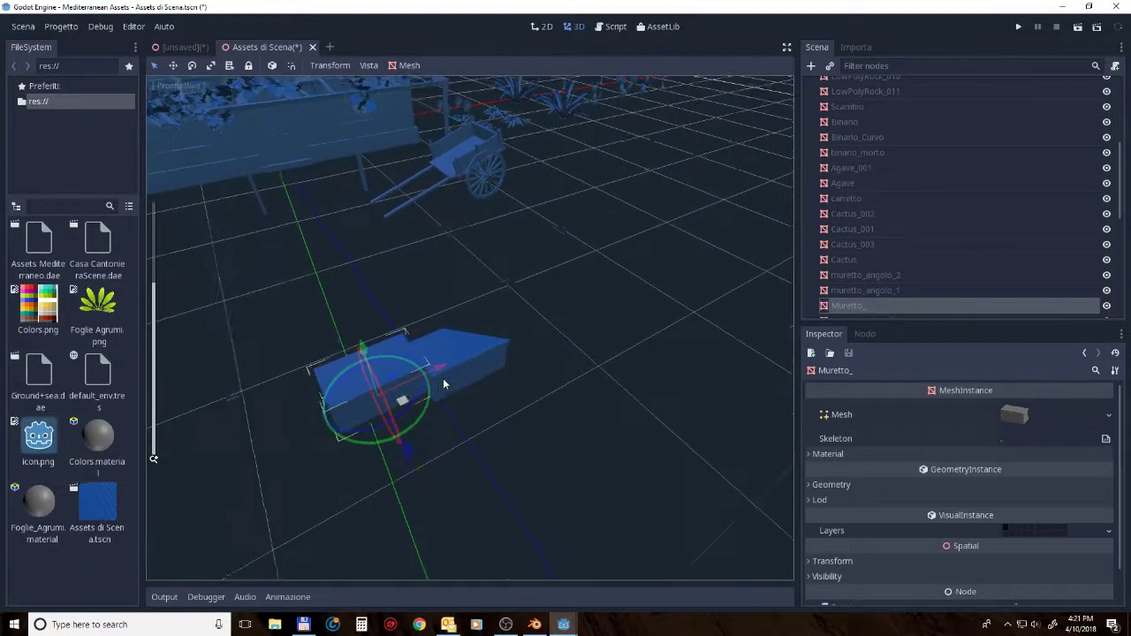
pyautogui.moveTo(396, 450); pyautogui.dragTo(404, 459)
pyautogui.scroll(-5, 468, 333)
pyautogui.moveTo(480, 303); pyautogui.dragTo(489, 332, button='middle')
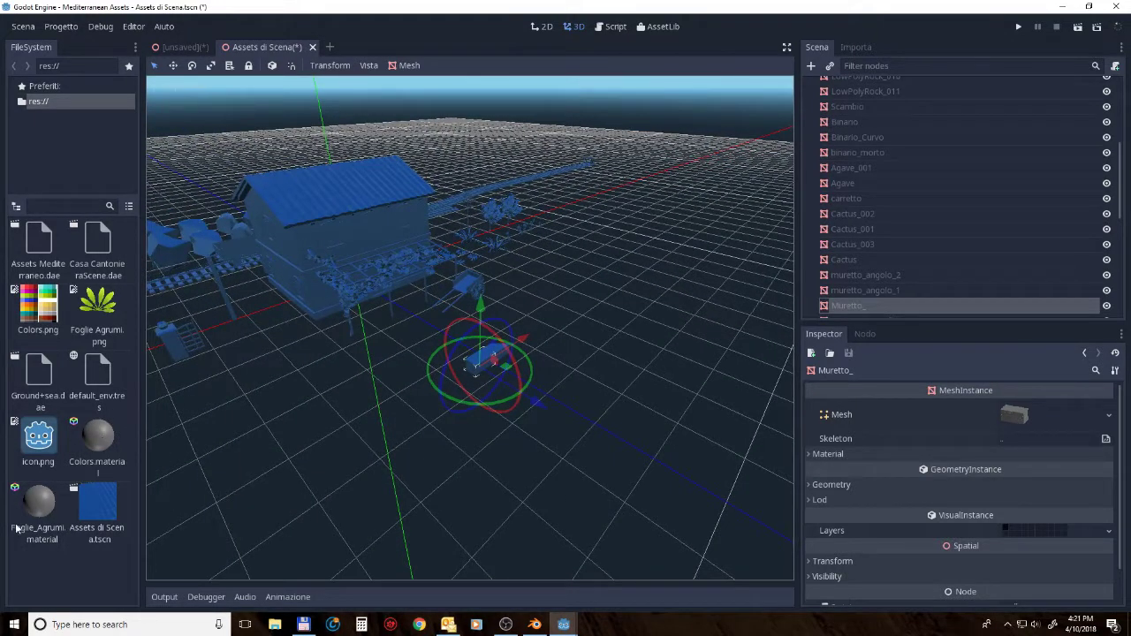
# Step: Open Colors.material and assign Colors.png as its albedo texture
pyautogui.click(109, 448)
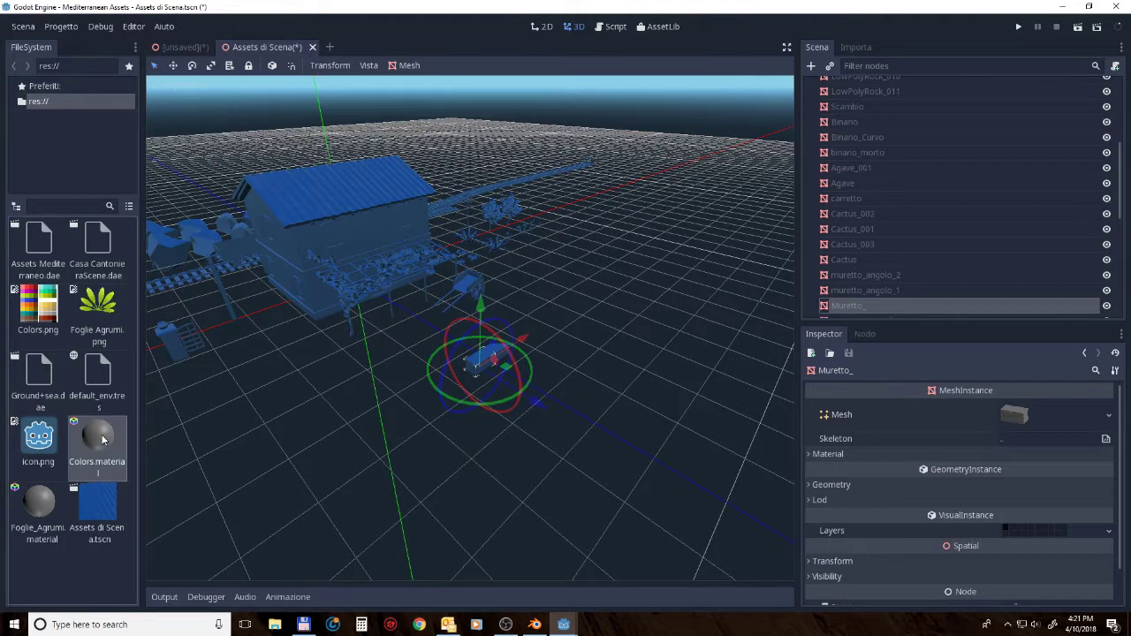
pyautogui.doubleClick(102, 439)
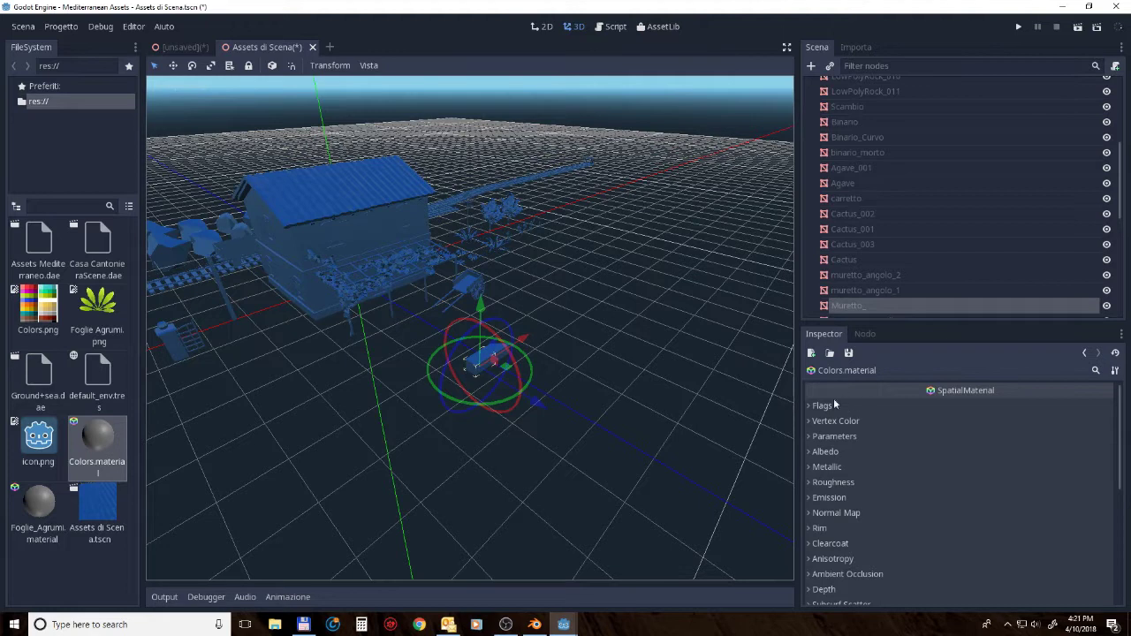
pyautogui.click(810, 452)
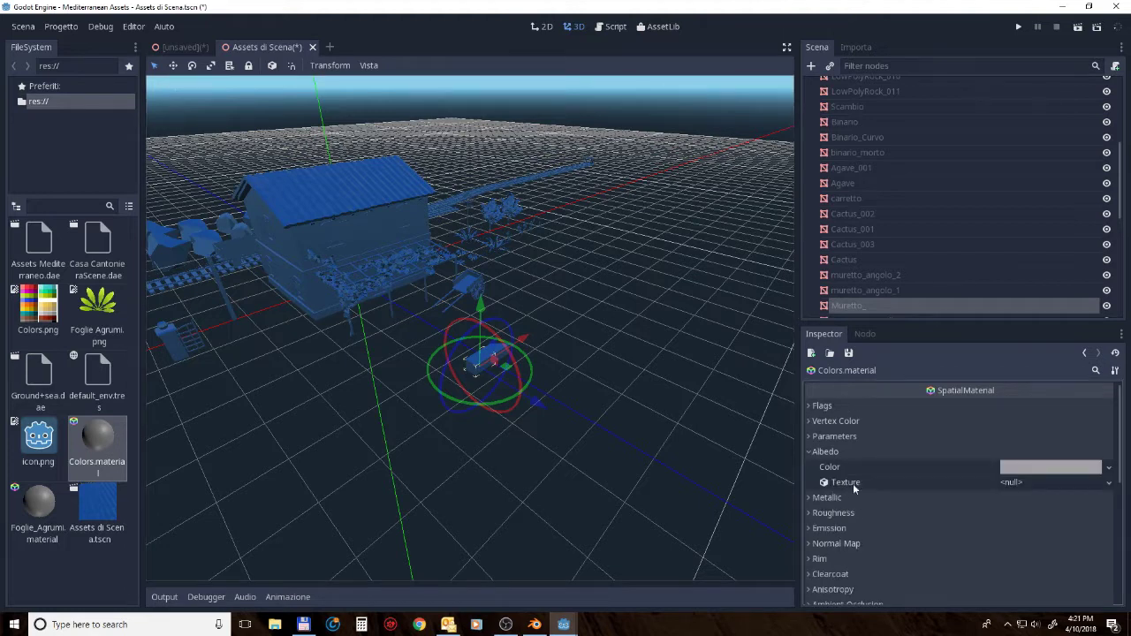
pyautogui.moveTo(38, 309)
pyautogui.mouseDown()
pyautogui.moveTo(1061, 490)
pyautogui.moveTo(1057, 482)
pyautogui.mouseUp()
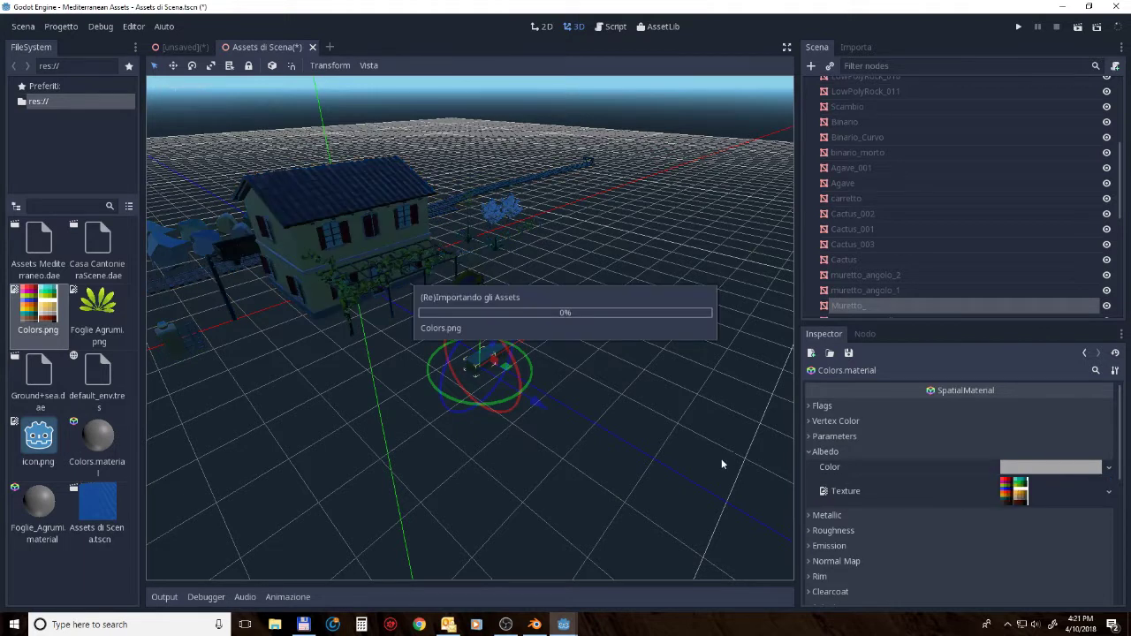
# Step: Set the material's Metallic and Specular values to 0
pyautogui.click(811, 516)
pyautogui.scroll(-1, 870, 519)
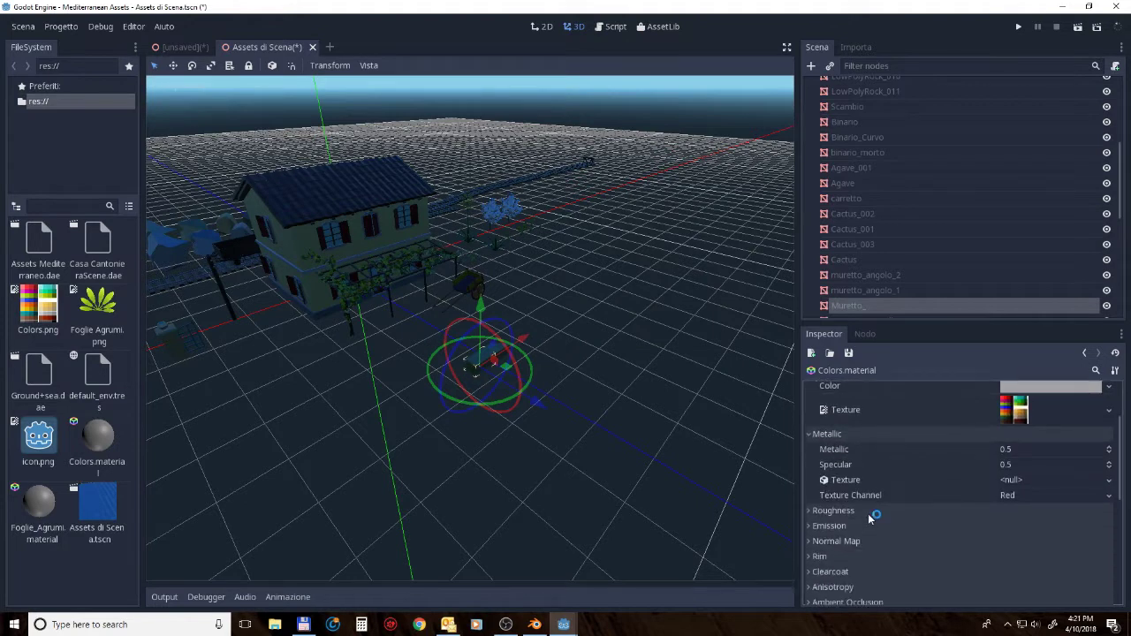
pyautogui.click(1007, 450)
pyautogui.write('0')
pyautogui.press('Return')
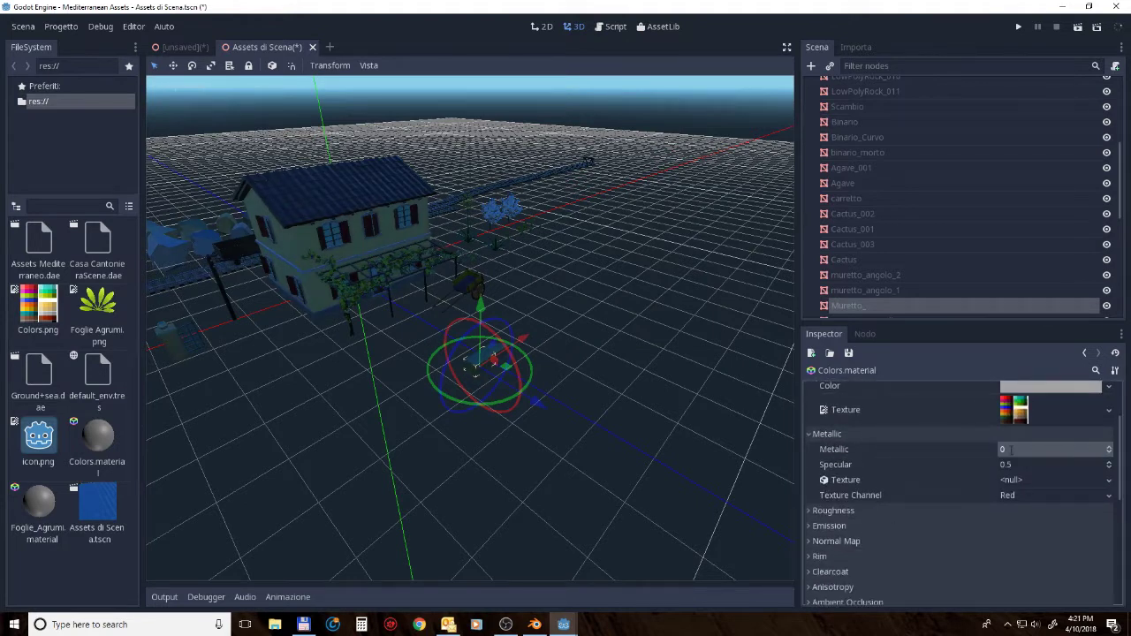
pyautogui.click(1015, 466)
pyautogui.write('0')
pyautogui.press('Return')
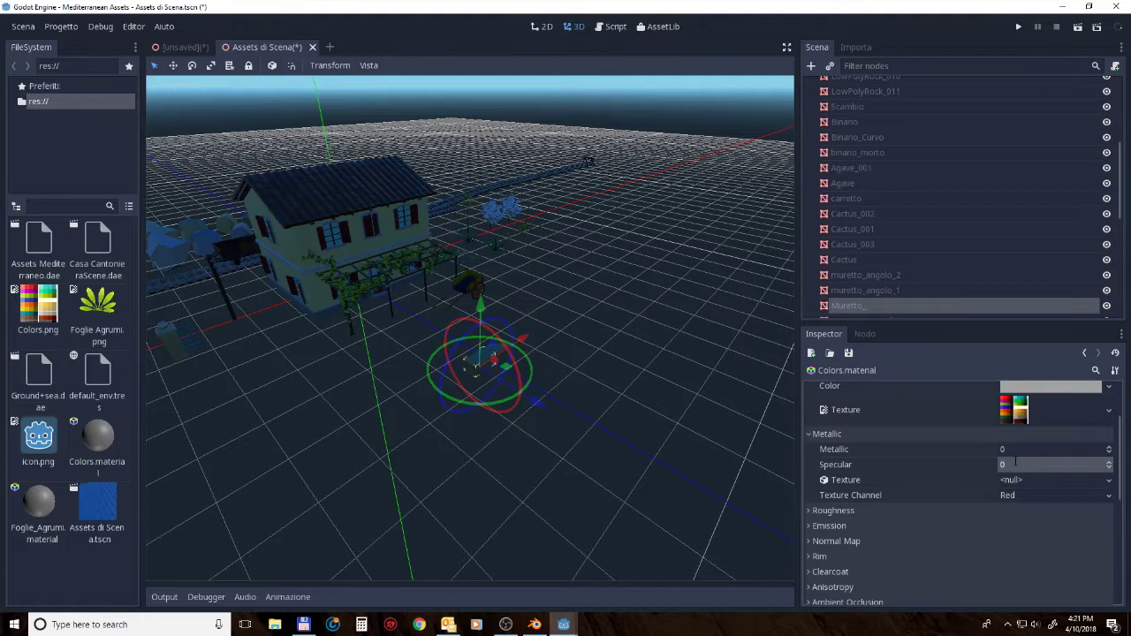
# Step: Set the material's Roughness to 1
pyautogui.click(810, 512)
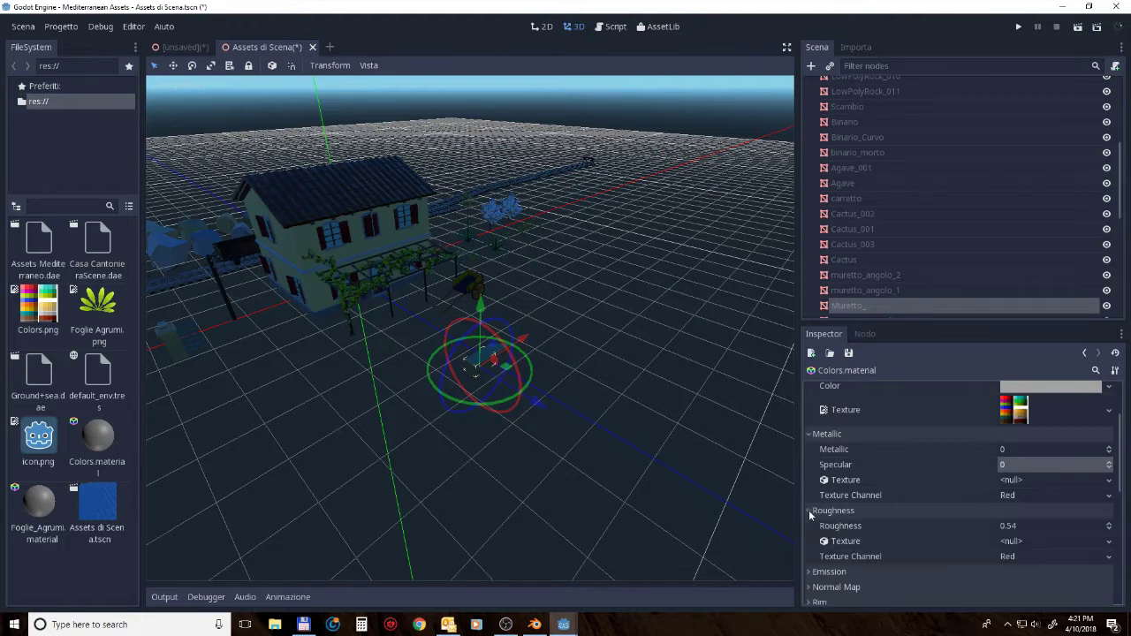
pyautogui.click(1037, 525)
pyautogui.write('1')
pyautogui.press('Return')
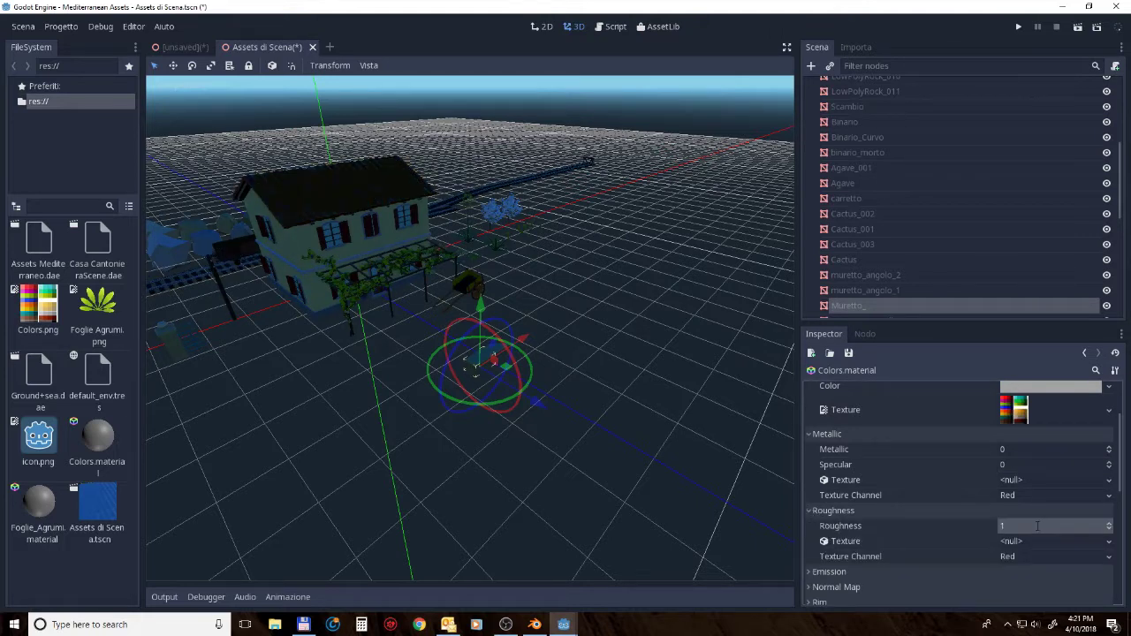
pyautogui.moveTo(487, 457)
pyautogui.mouseDown(button='middle')
pyautogui.moveTo(548, 434)
pyautogui.moveTo(658, 446)
pyautogui.moveTo(781, 428)
pyautogui.moveTo(620, 398)
pyautogui.moveTo(520, 412)
pyautogui.moveTo(508, 397)
pyautogui.moveTo(480, 397)
pyautogui.moveTo(538, 380)
pyautogui.mouseUp(button='middle')
pyautogui.scroll(-3, 658, 446)
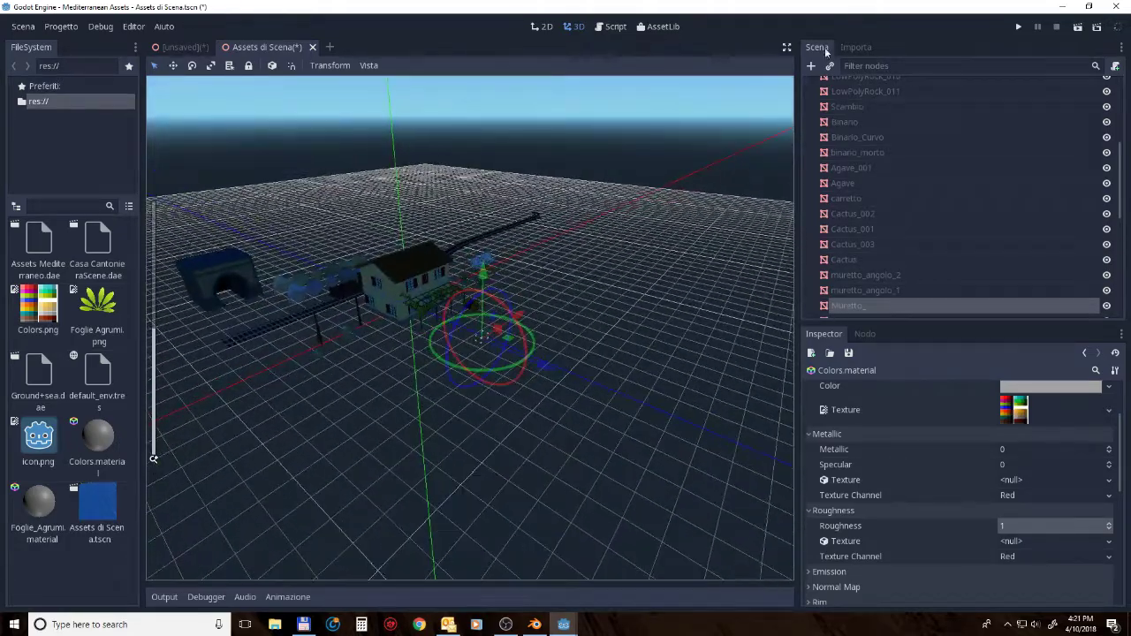
# Step: Add a plain Node as a child of Scene Root
pyautogui.scroll(-5, 902, 164)
pyautogui.scroll(-3, 902, 164)
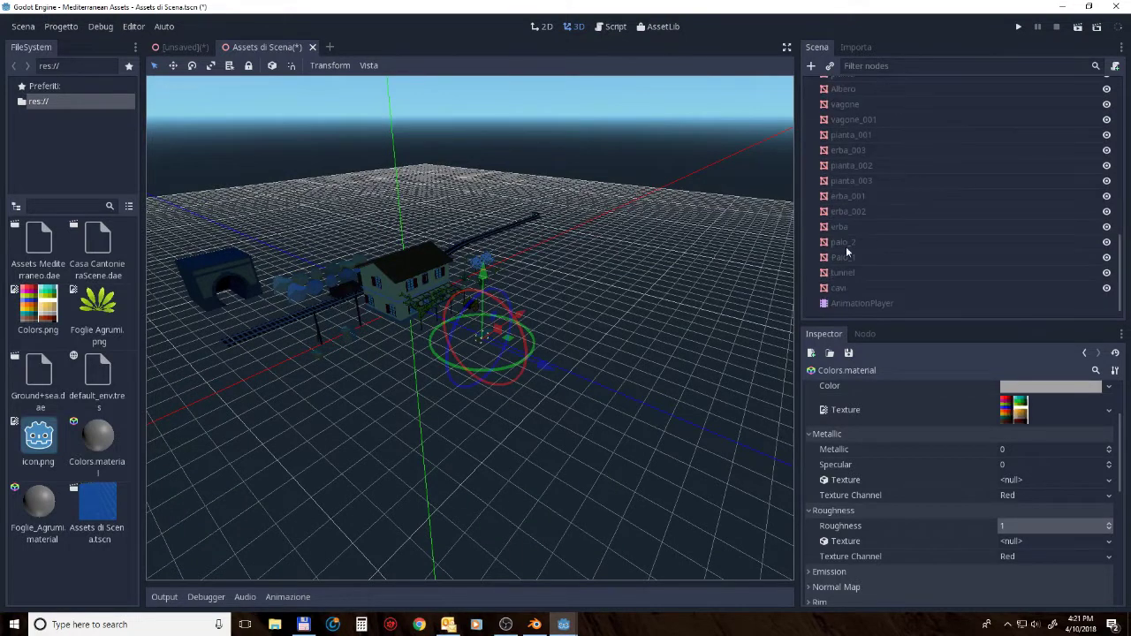
pyautogui.click(846, 289)
pyautogui.moveTo(1121, 275); pyautogui.dragTo(1129, 92)
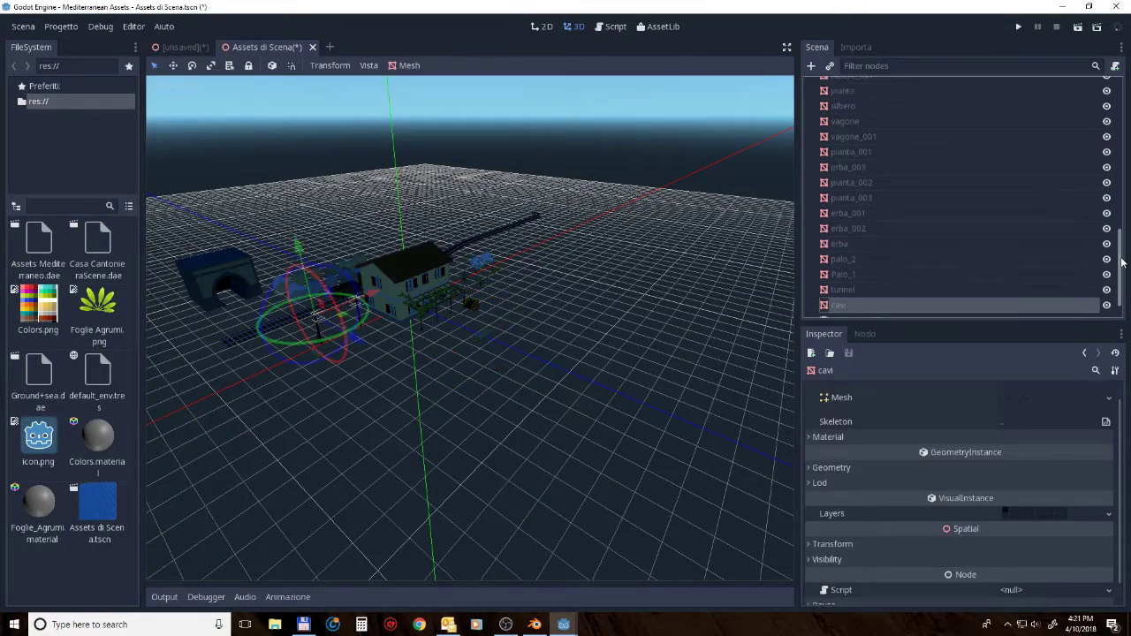
pyautogui.click(830, 89)
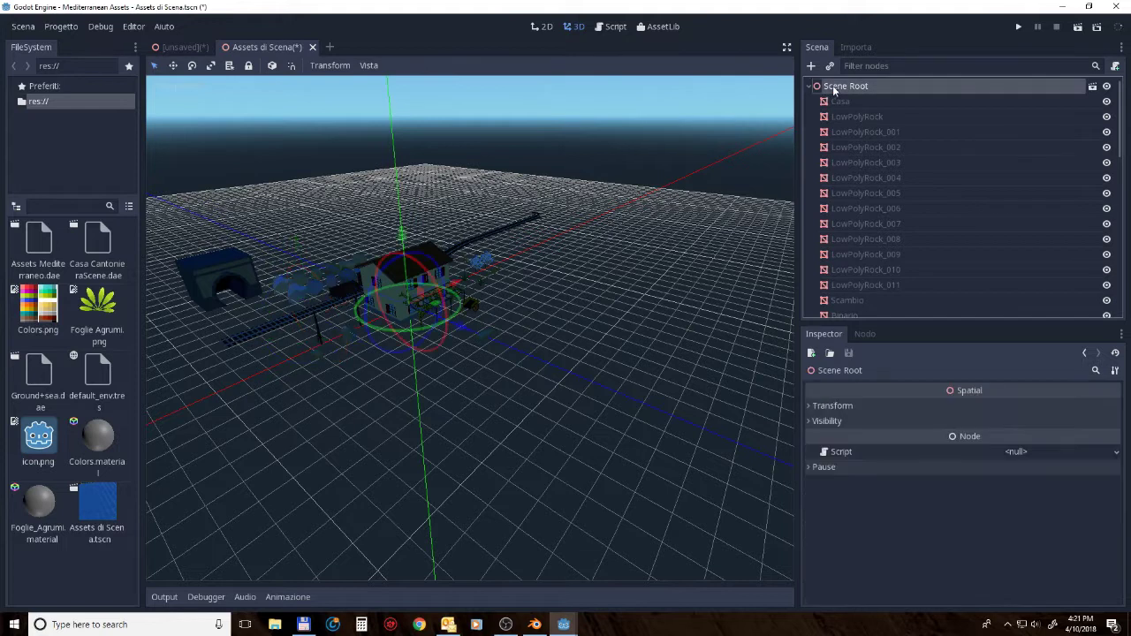
pyautogui.rightClick(835, 90)
pyautogui.click(853, 95)
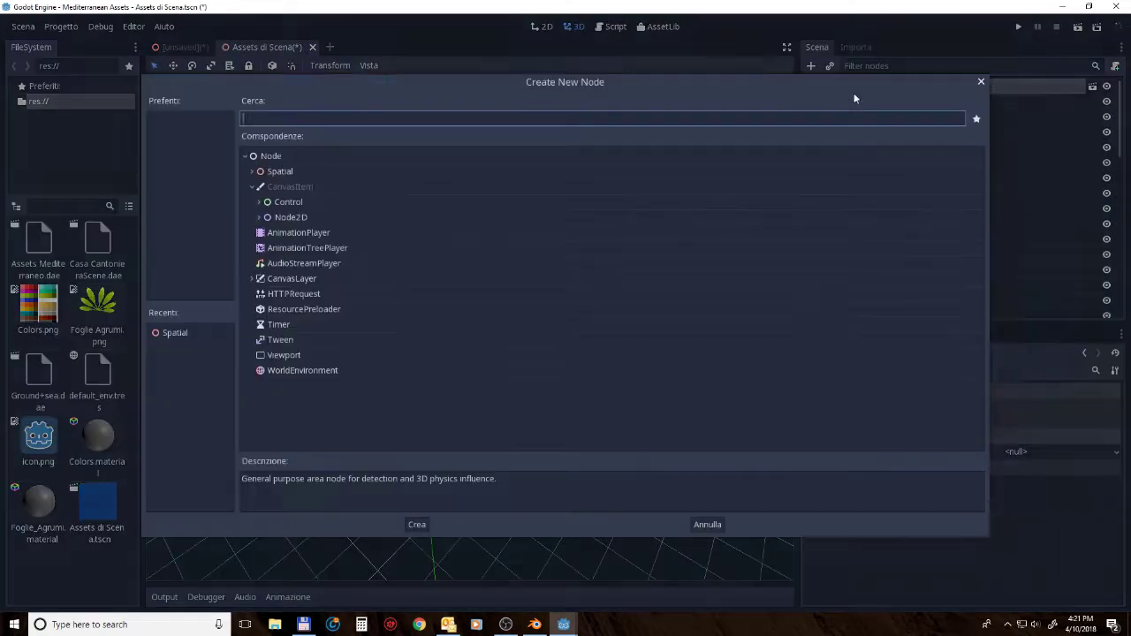
pyautogui.click(268, 158)
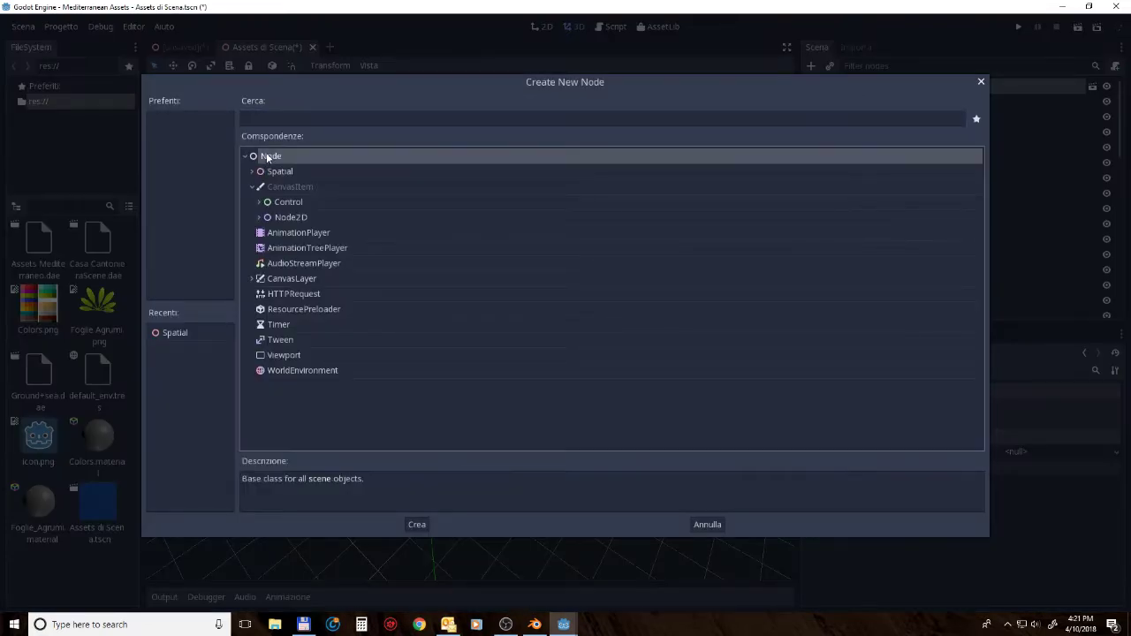
pyautogui.click(417, 525)
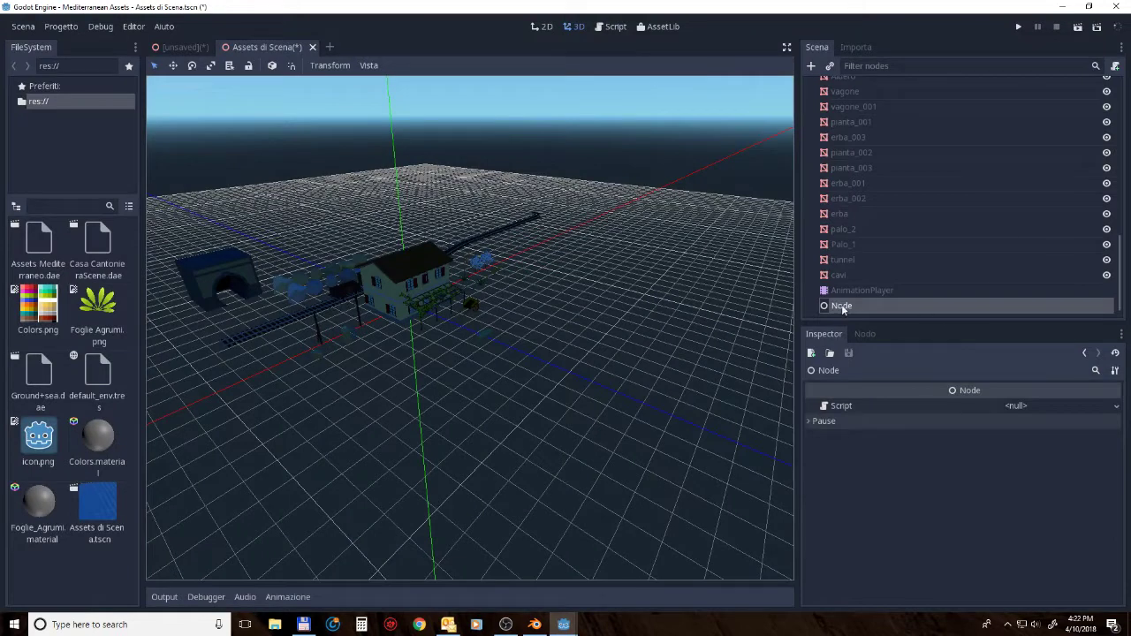
# Step: Rename the new Node to 'Elements'
pyautogui.doubleClick(842, 306)
pyautogui.write('eLI:MEN')
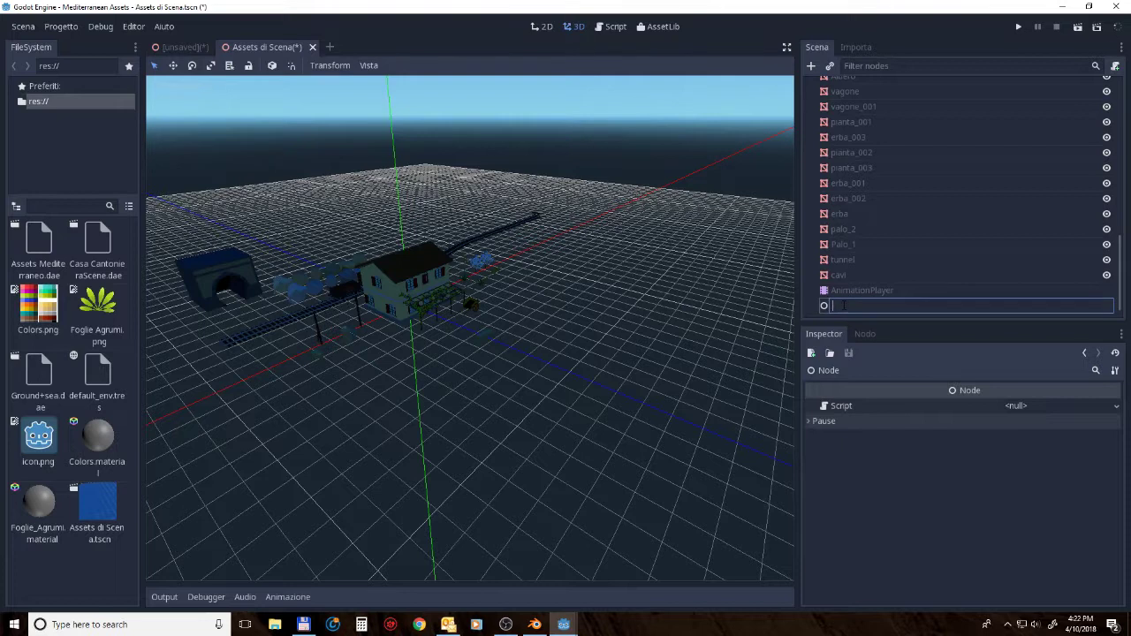
pyautogui.write('Elements')
pyautogui.press('Return')
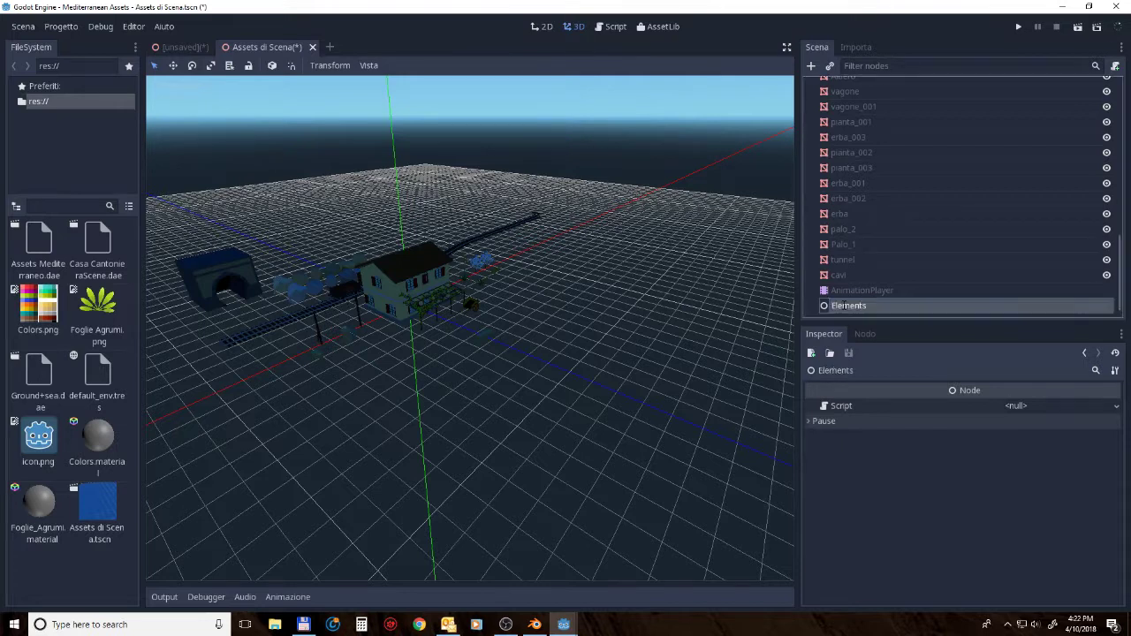
pyautogui.doubleClick(844, 305)
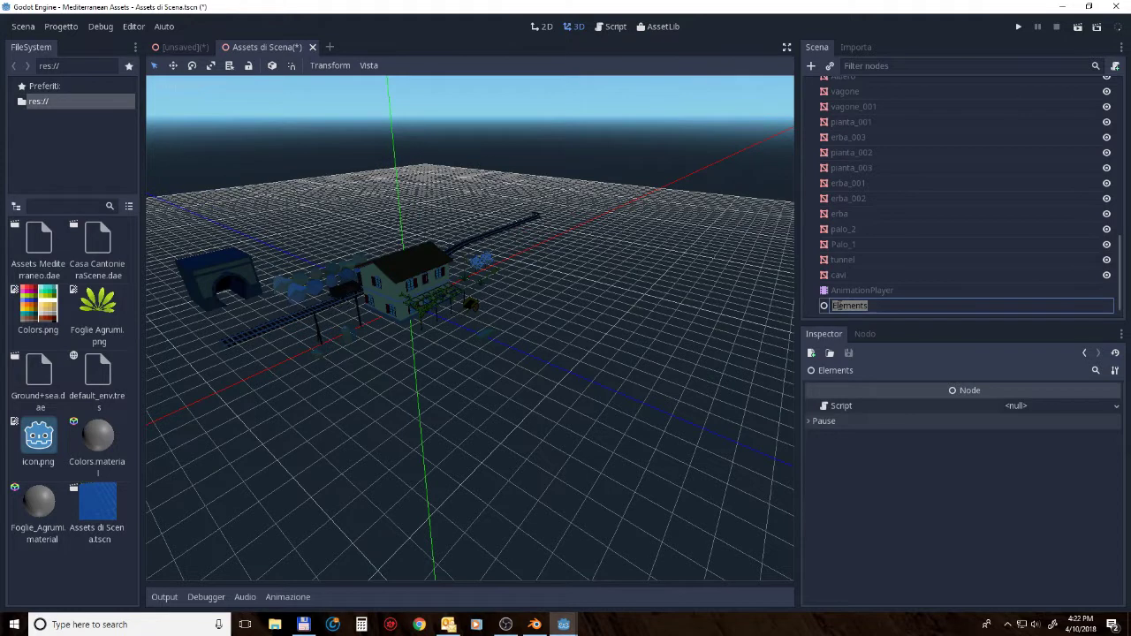
pyautogui.press('Escape')
# Step: Move all imported nodes from Casa to cavi inside Elements and collapse it
pyautogui.click(844, 275)
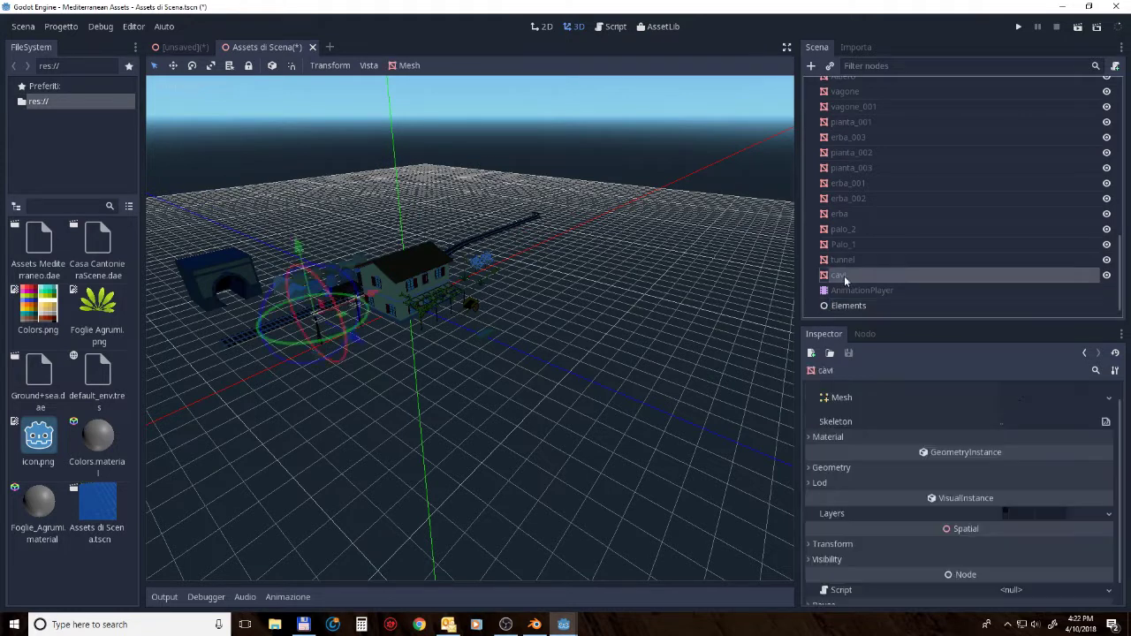
pyautogui.moveTo(1118, 235)
pyautogui.mouseDown()
pyautogui.moveTo(1117, 168)
pyautogui.moveTo(1117, 203)
pyautogui.mouseUp()
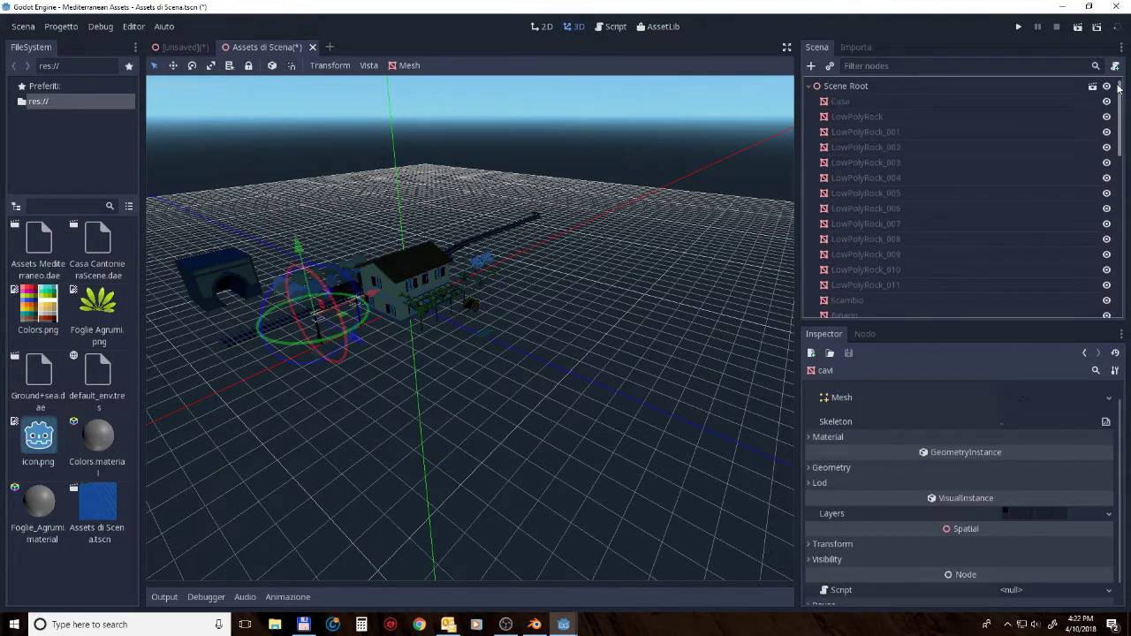
pyautogui.keyDown('shift'); pyautogui.click(953, 124); pyautogui.keyUp('shift')
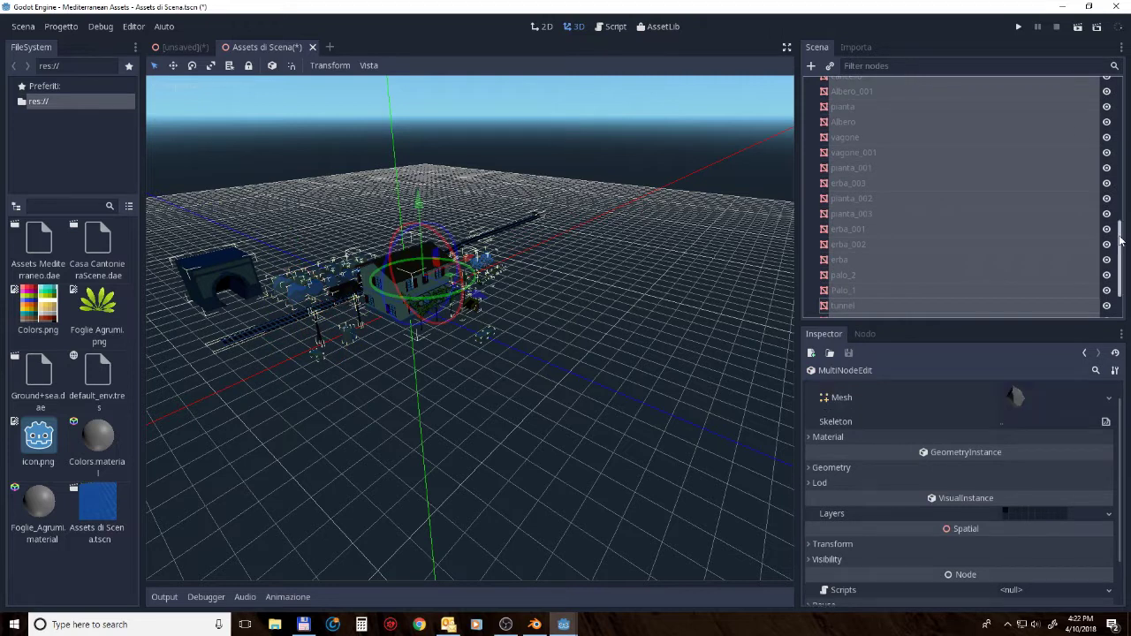
pyautogui.scroll(-3, 871, 279)
pyautogui.moveTo(837, 275); pyautogui.dragTo(841, 299)
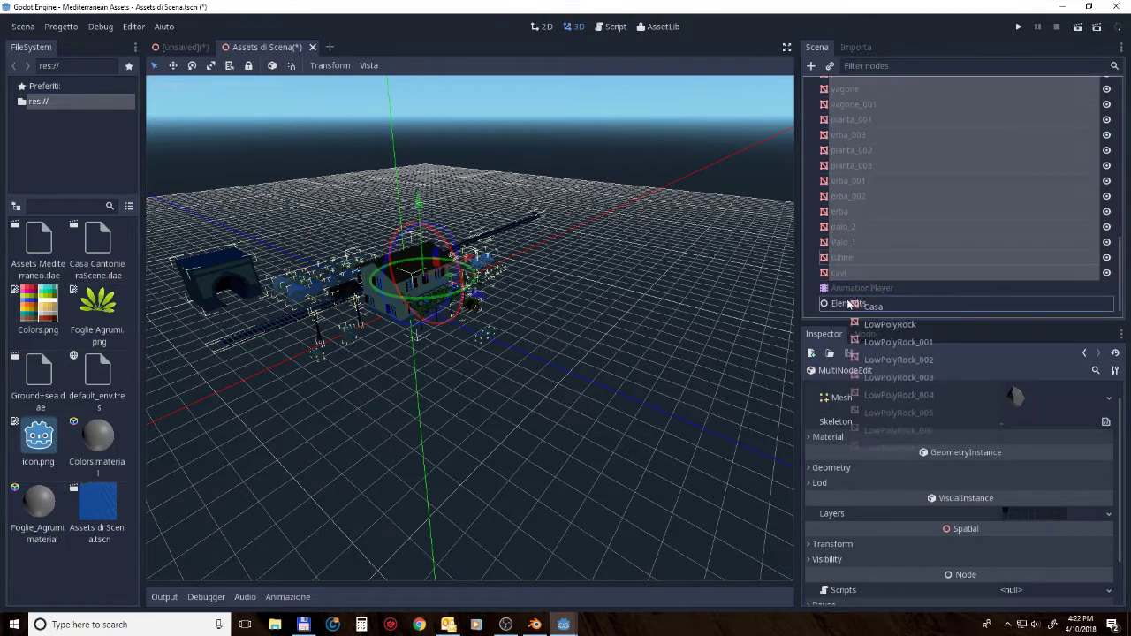
pyautogui.scroll(5, 889, 234)
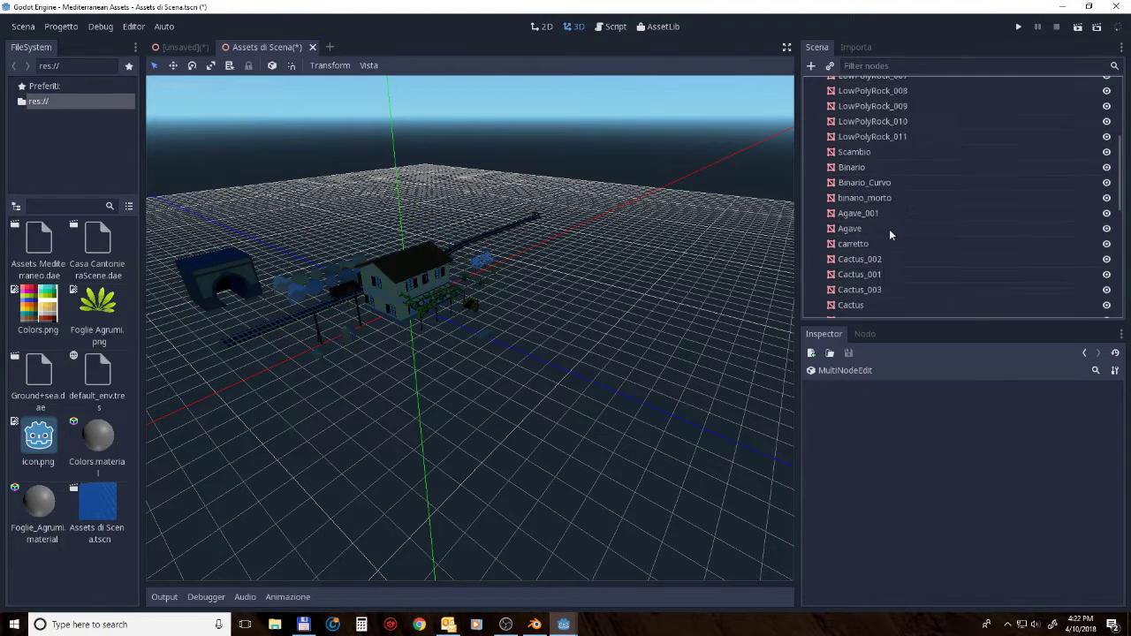
pyautogui.click(816, 119)
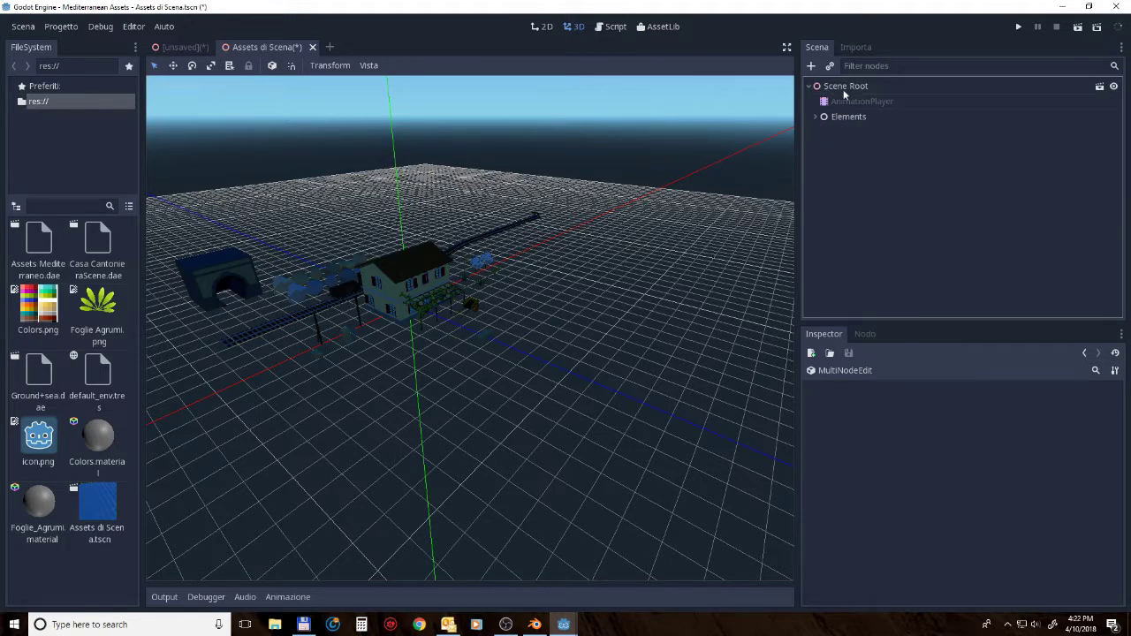
pyautogui.click(843, 86)
# Step: Add a DirectionalLight under Scene Root and move it up above the scene
pyautogui.click(811, 66)
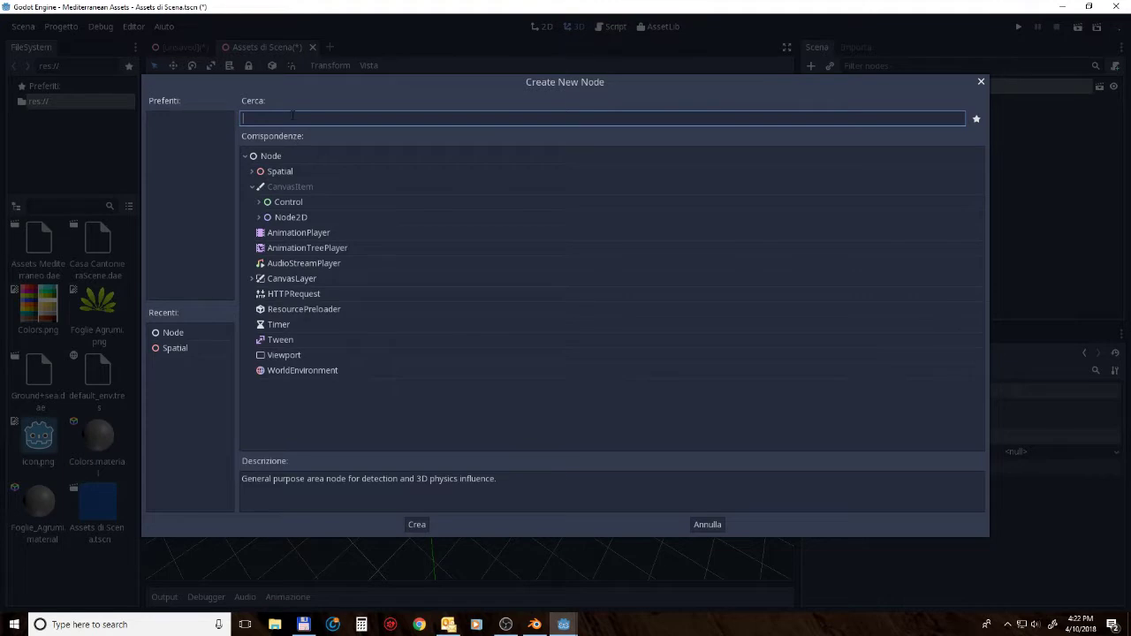
pyautogui.write('light')
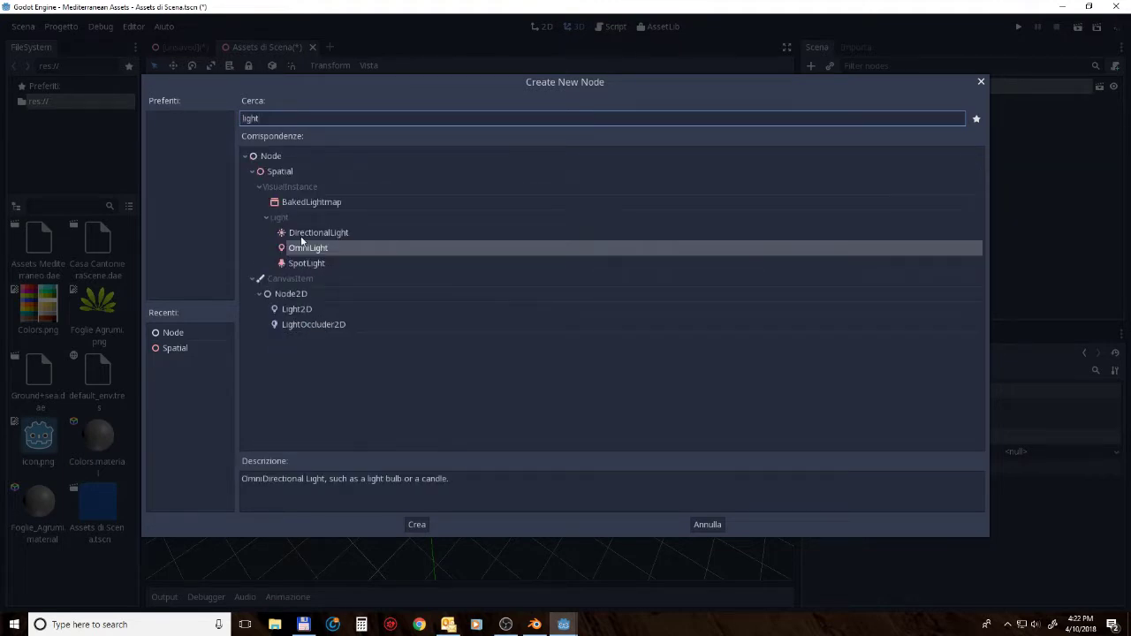
pyautogui.click(302, 235)
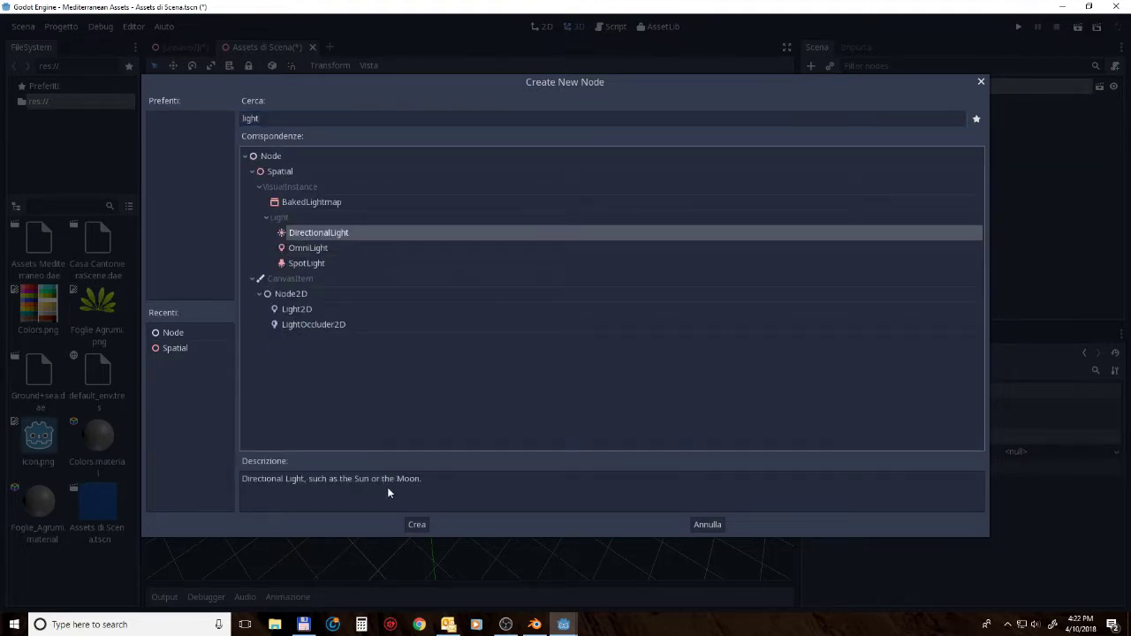
pyautogui.click(418, 525)
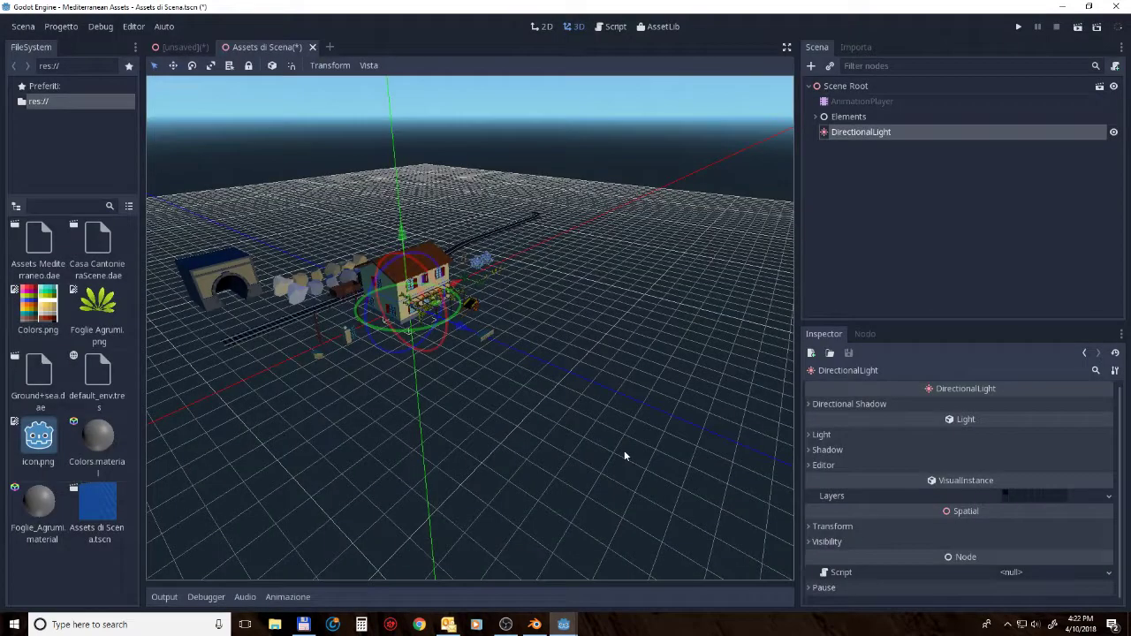
pyautogui.moveTo(477, 325); pyautogui.dragTo(657, 295)
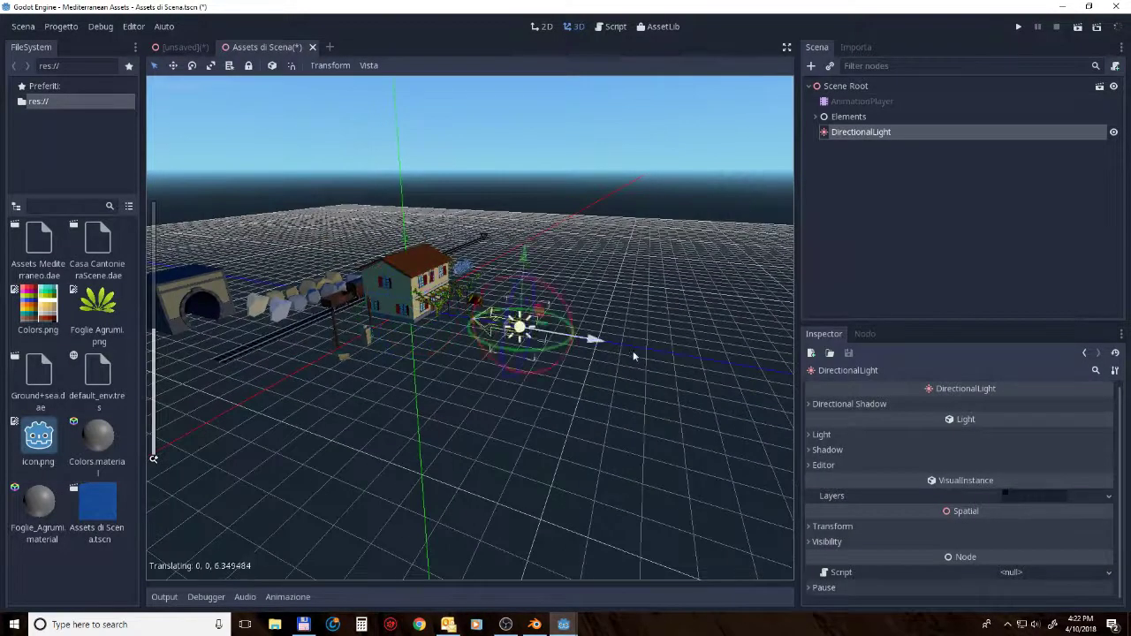
pyautogui.moveTo(603, 270)
pyautogui.mouseDown()
pyautogui.moveTo(594, 172)
pyautogui.moveTo(582, 195)
pyautogui.mouseUp()
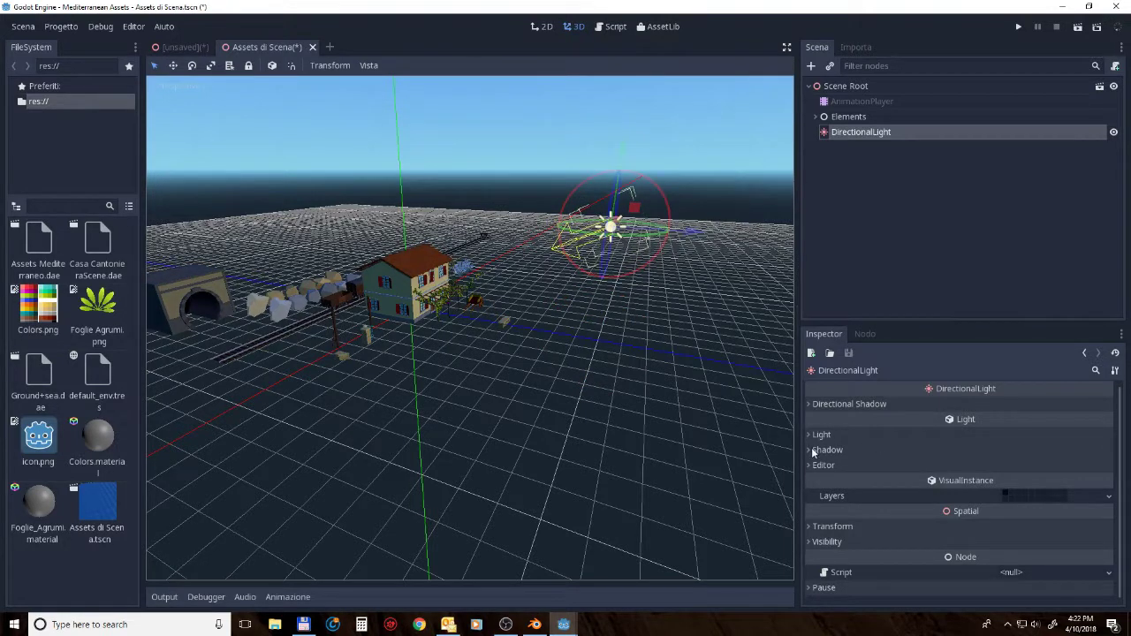
# Step: Enable shadows on the DirectionalLight and inspect the lit scene
pyautogui.click(809, 405)
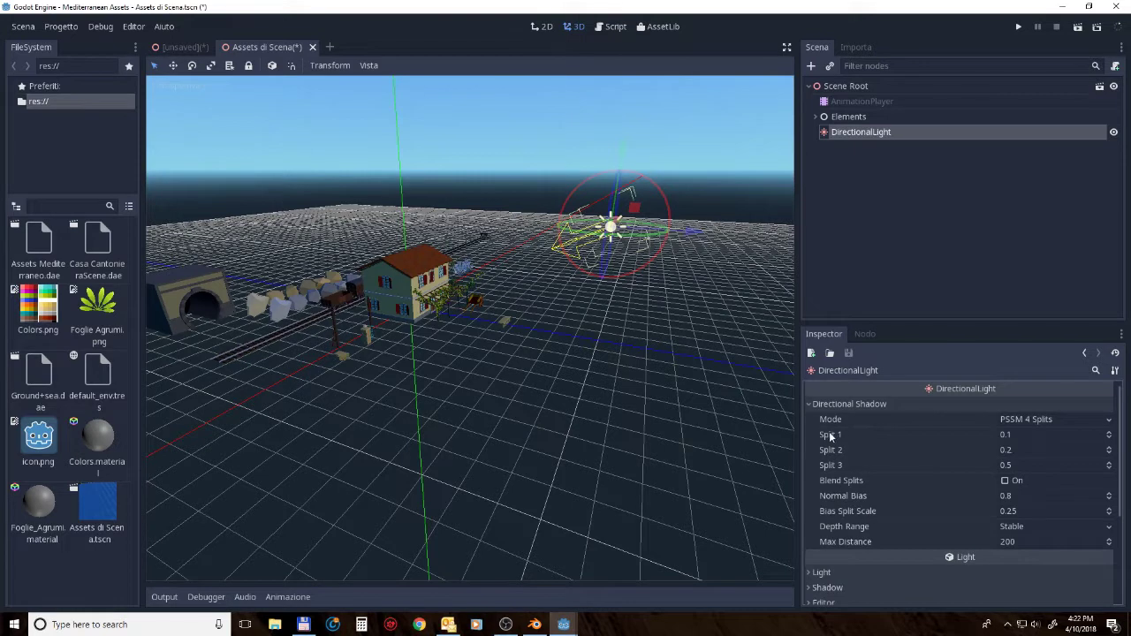
pyautogui.click(810, 403)
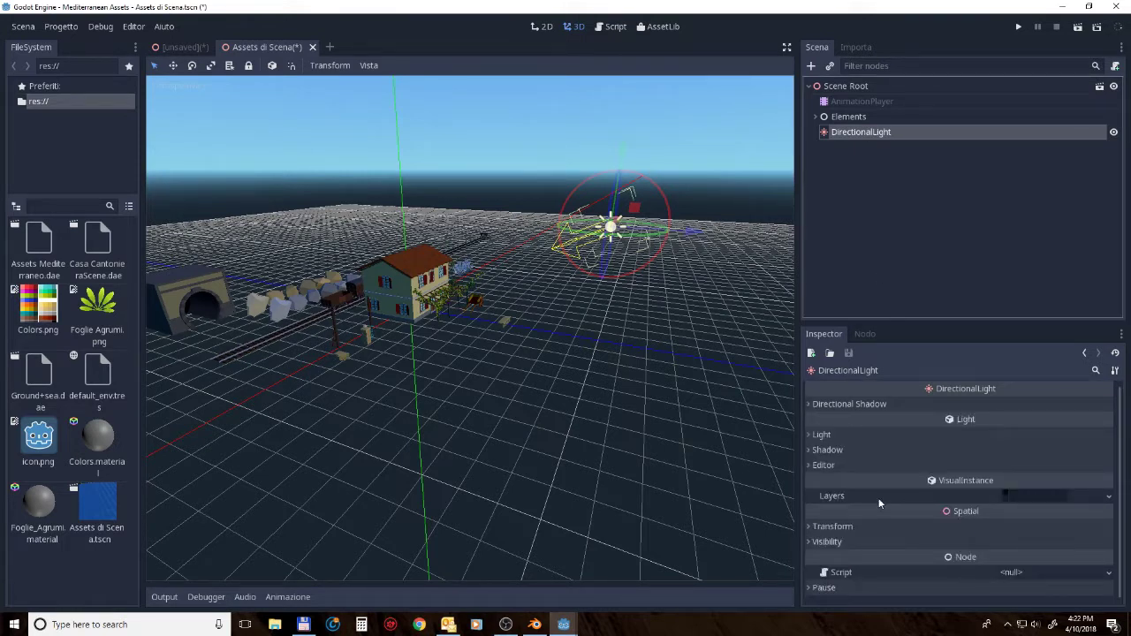
pyautogui.click(808, 450)
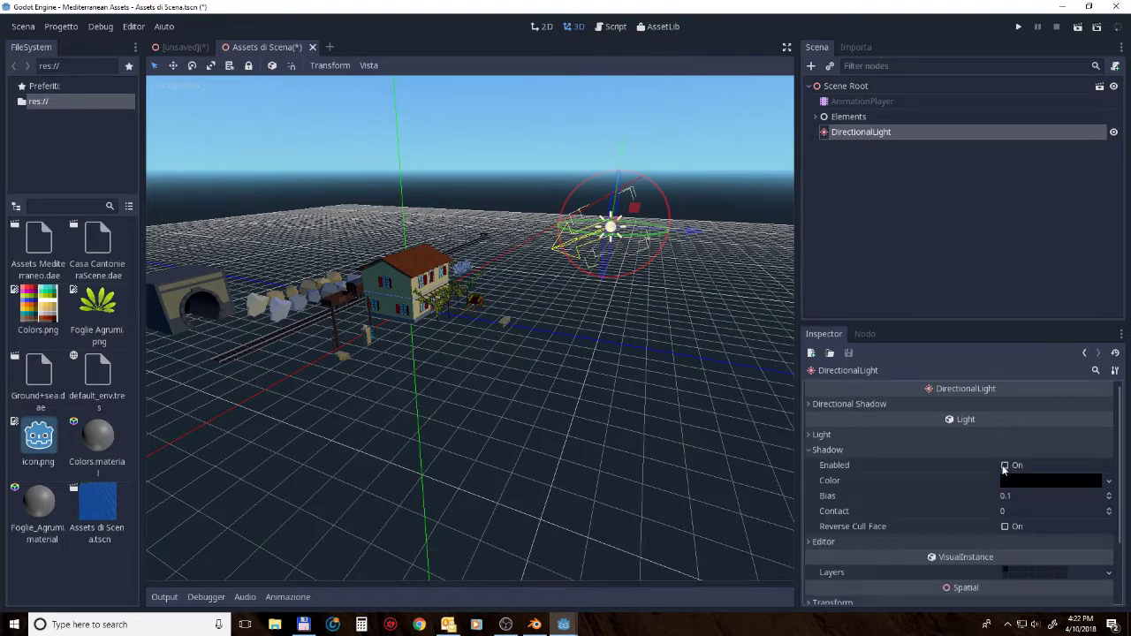
pyautogui.click(1004, 464)
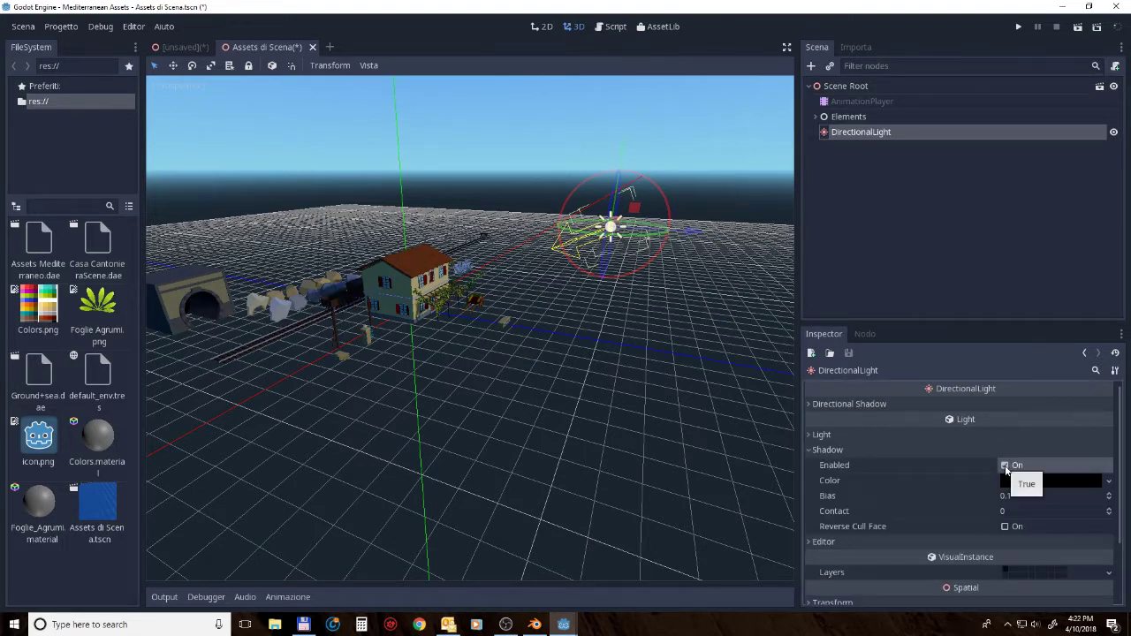
pyautogui.scroll(-5, 386, 315)
pyautogui.moveTo(386, 315)
pyautogui.mouseDown(button='middle')
pyautogui.moveTo(570, 371)
pyautogui.moveTo(484, 331)
pyautogui.mouseUp(button='middle')
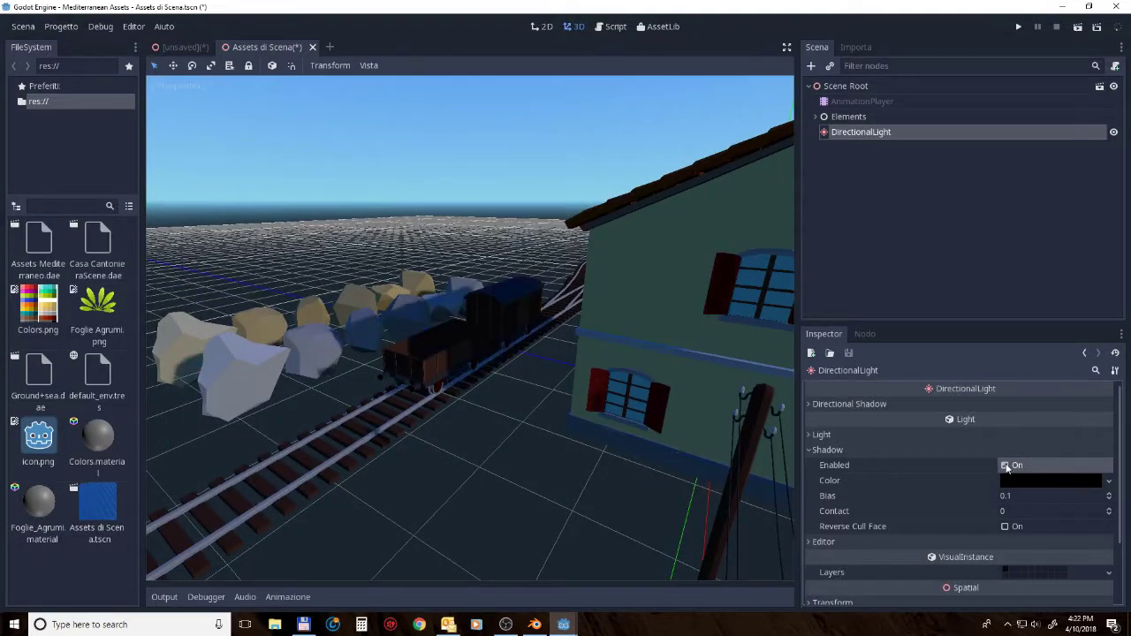
pyautogui.scroll(5, 575, 345)
pyautogui.moveTo(575, 344)
pyautogui.mouseDown(button='middle')
pyautogui.moveTo(305, 350)
pyautogui.moveTo(573, 360)
pyautogui.moveTo(498, 354)
pyautogui.mouseUp(button='middle')
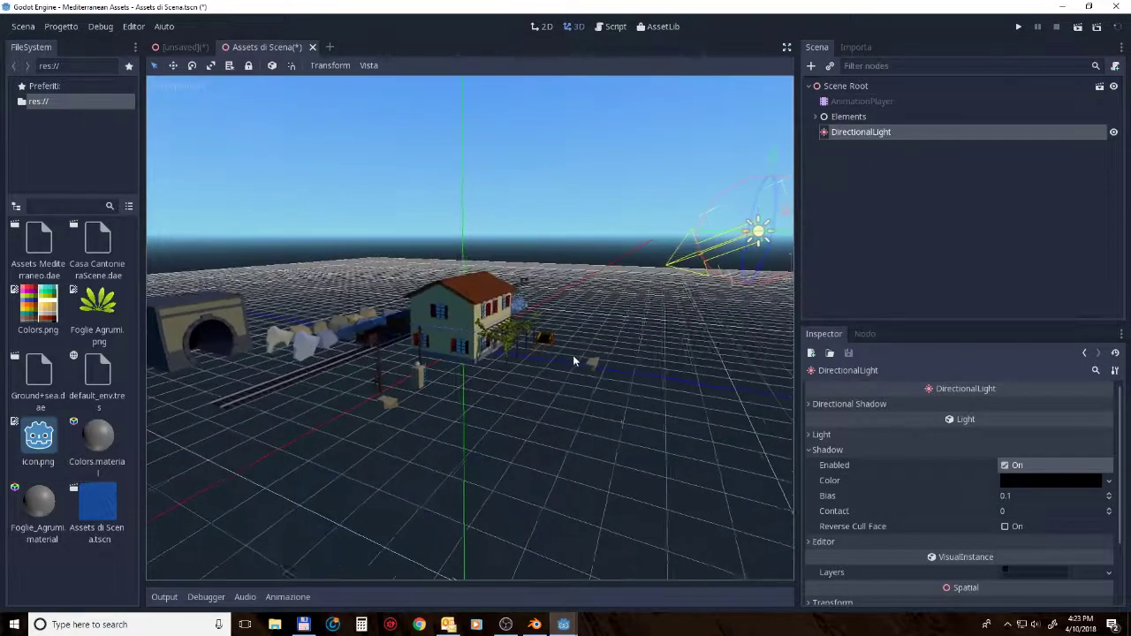
pyautogui.scroll(2, 572, 355)
pyautogui.scroll(3, 573, 355)
pyautogui.scroll(3, 573, 355)
pyautogui.scroll(3, 548, 352)
pyautogui.scroll(-5, 480, 365)
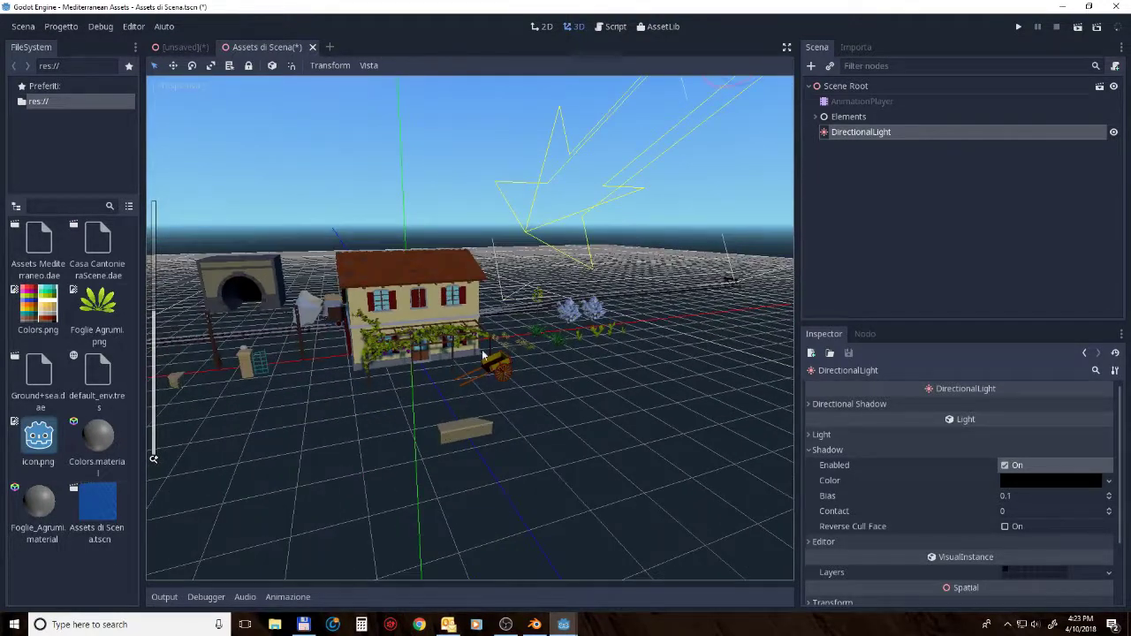
pyautogui.moveTo(483, 354)
pyautogui.mouseDown(button='middle')
pyautogui.moveTo(540, 323)
pyautogui.moveTo(435, 381)
pyautogui.mouseUp(button='middle')
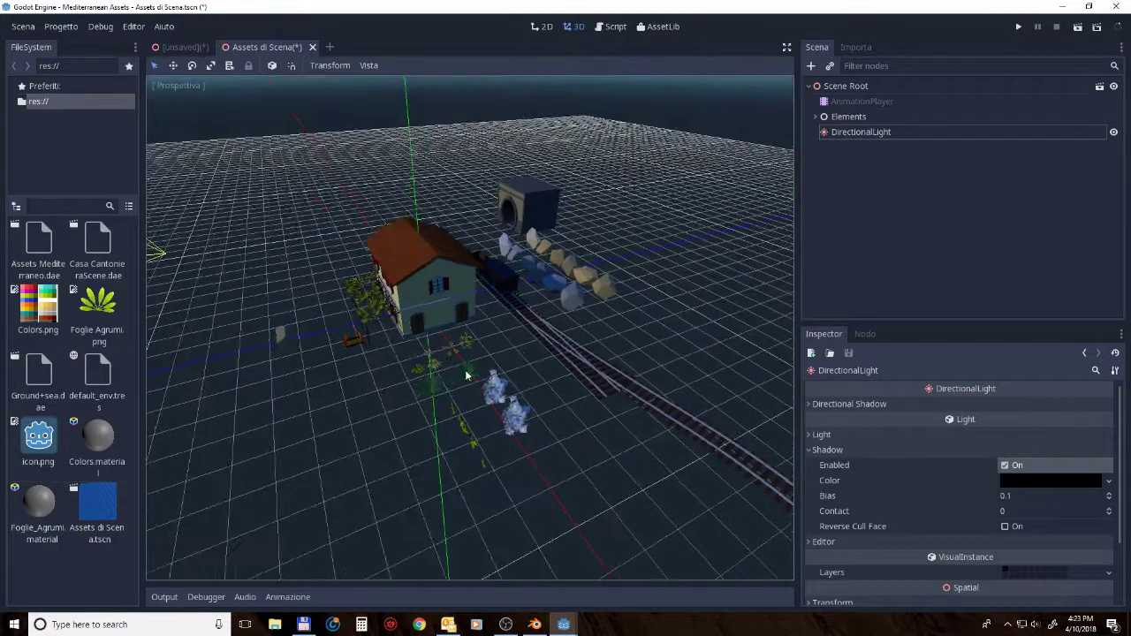
# Step: Slide the Agave plant along X, then duplicate it as Agave2 and move it beside it
pyautogui.click(463, 378)
pyautogui.moveTo(414, 399); pyautogui.dragTo(237, 472)
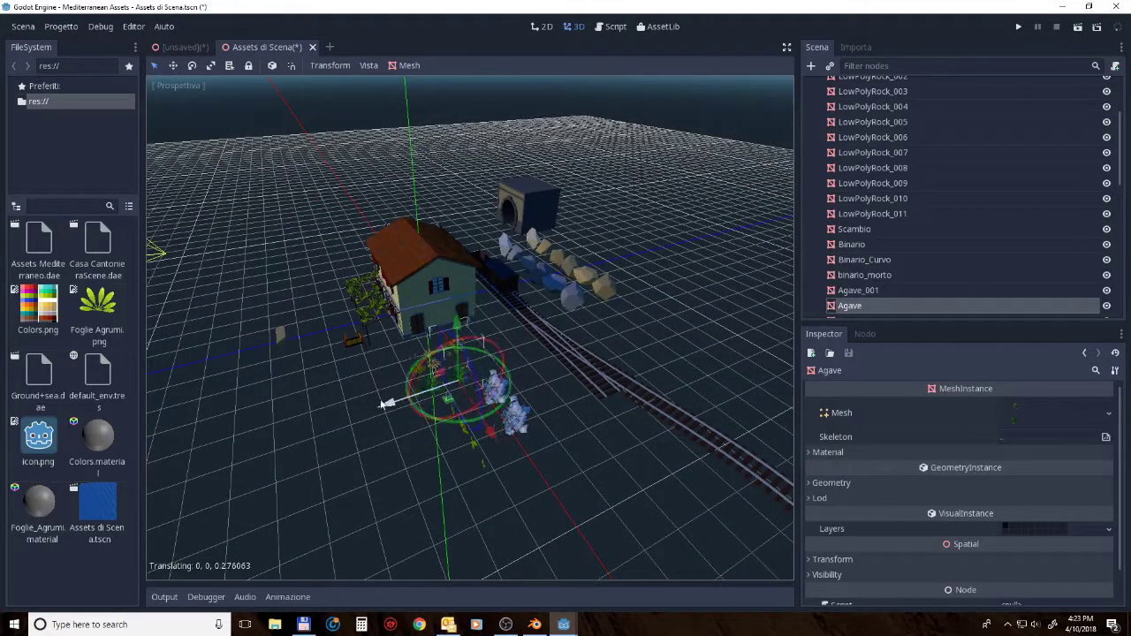
pyautogui.moveTo(237, 473)
pyautogui.mouseDown(button='middle')
pyautogui.moveTo(362, 375)
pyautogui.moveTo(478, 368)
pyautogui.mouseUp(button='middle')
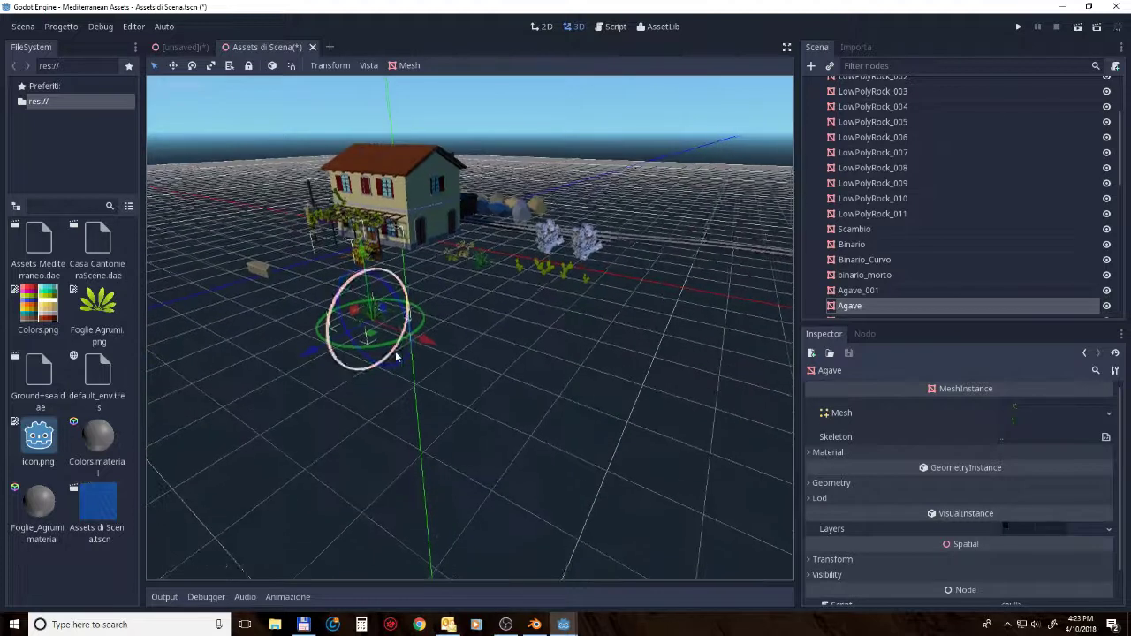
pyautogui.moveTo(484, 363); pyautogui.dragTo(549, 381)
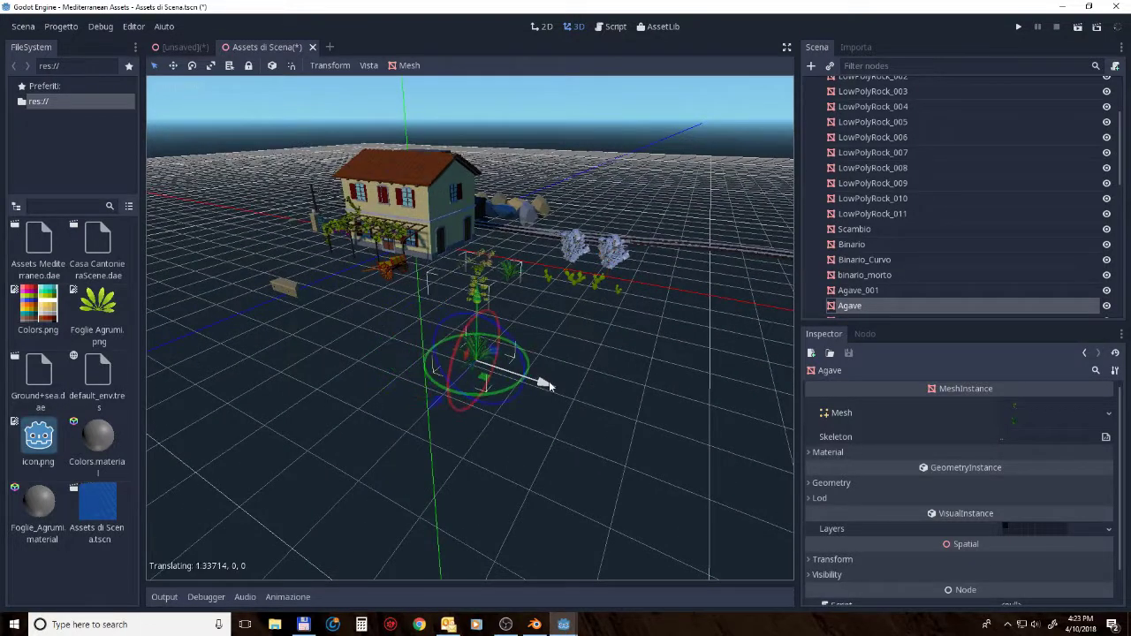
pyautogui.hotkey('ctrl', 'd')
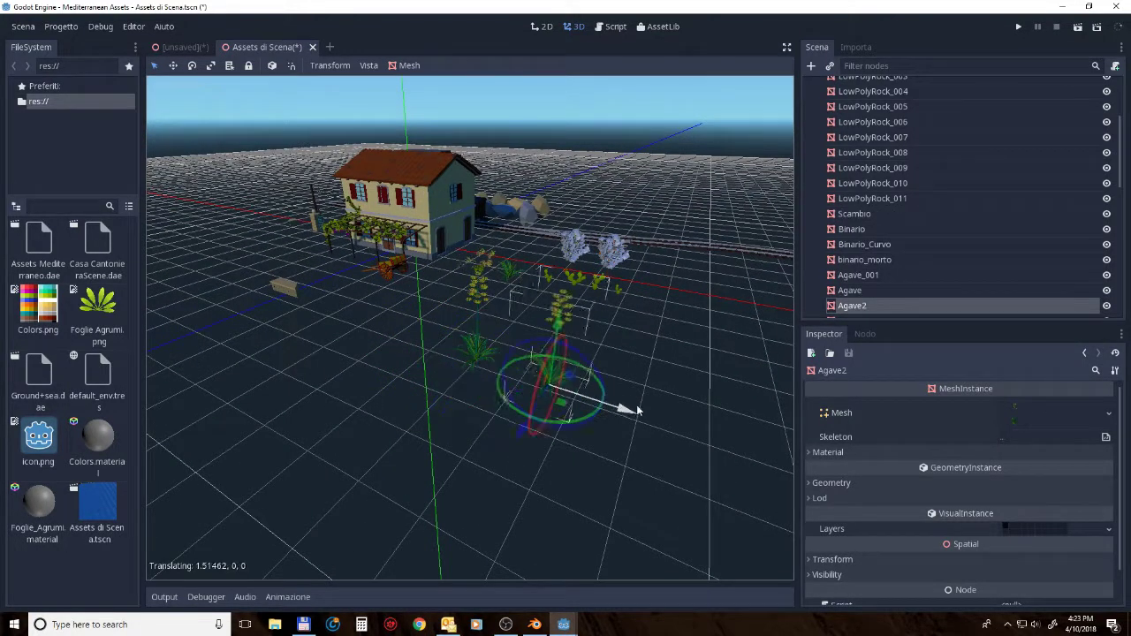
pyautogui.moveTo(548, 381); pyautogui.dragTo(596, 426)
pyautogui.moveTo(596, 425); pyautogui.dragTo(531, 446, button='middle')
# Step: Add Agave3 and Agave4 copies, each dragged to a new spot on the ground
pyautogui.hotkey('ctrl', 'd')
pyautogui.moveTo(300, 475); pyautogui.dragTo(411, 443)
pyautogui.hotkey('ctrl', 'd')
pyautogui.moveTo(510, 459); pyautogui.dragTo(454, 391)
pyautogui.moveTo(454, 391)
pyautogui.mouseDown(button='middle')
pyautogui.moveTo(482, 389)
pyautogui.moveTo(472, 404)
pyautogui.moveTo(399, 369)
pyautogui.mouseUp(button='middle')
# Step: Move the foreground Agave plant left across the ground
pyautogui.click(375, 373)
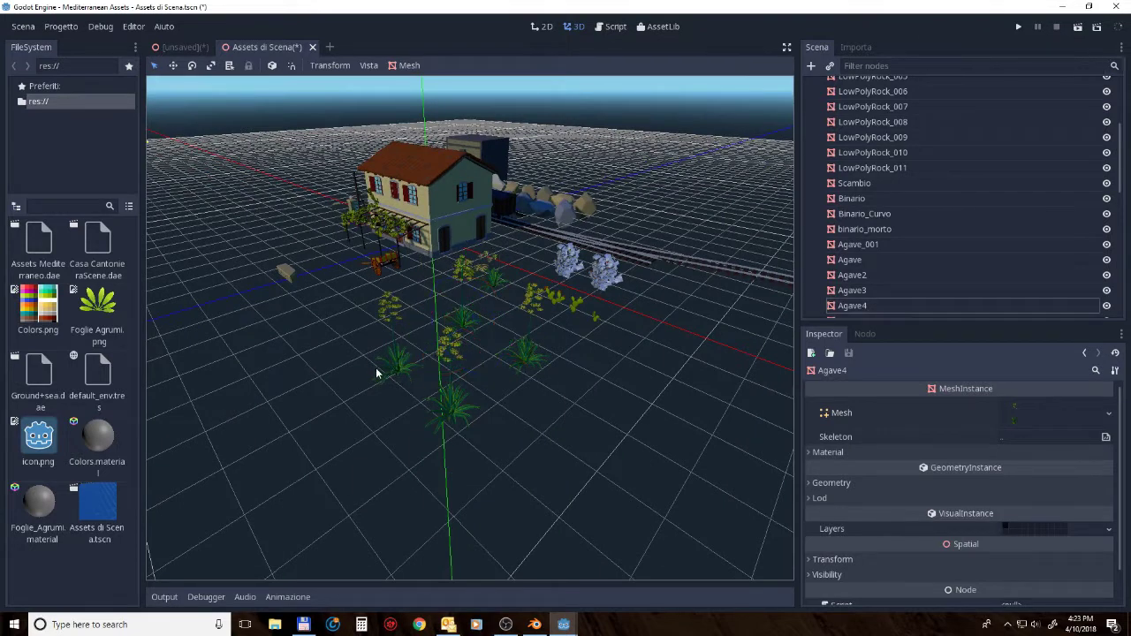
pyautogui.click(399, 367)
pyautogui.moveTo(392, 383); pyautogui.dragTo(309, 333)
pyautogui.moveTo(379, 385)
pyautogui.mouseDown(button='middle')
pyautogui.moveTo(476, 369)
pyautogui.moveTo(355, 384)
pyautogui.moveTo(606, 341)
pyautogui.mouseUp(button='middle')
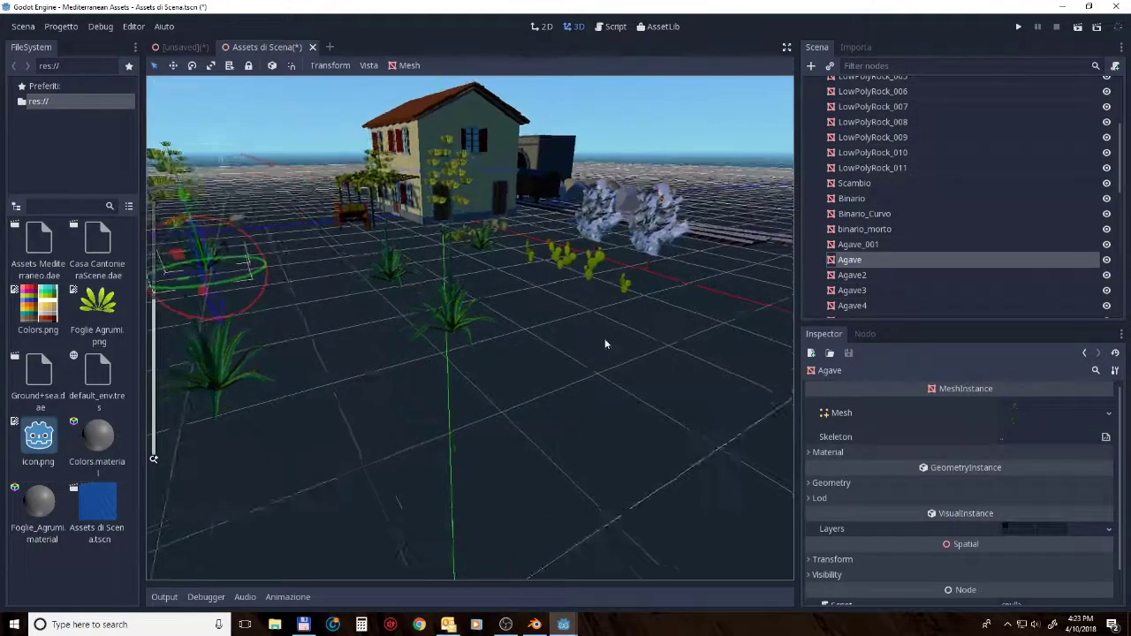
pyautogui.scroll(5, 486, 409)
pyautogui.scroll(3, 487, 392)
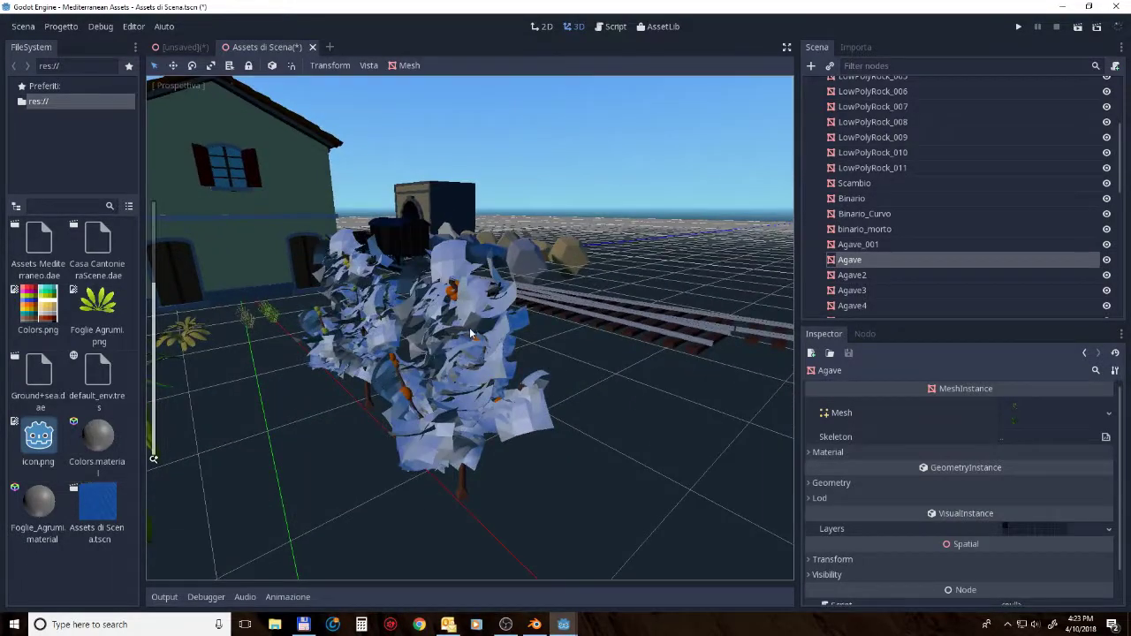
# Step: Assign Foglie Agrumi.png as the Albedo texture of Foglie_Agrumi.material
pyautogui.click(469, 327)
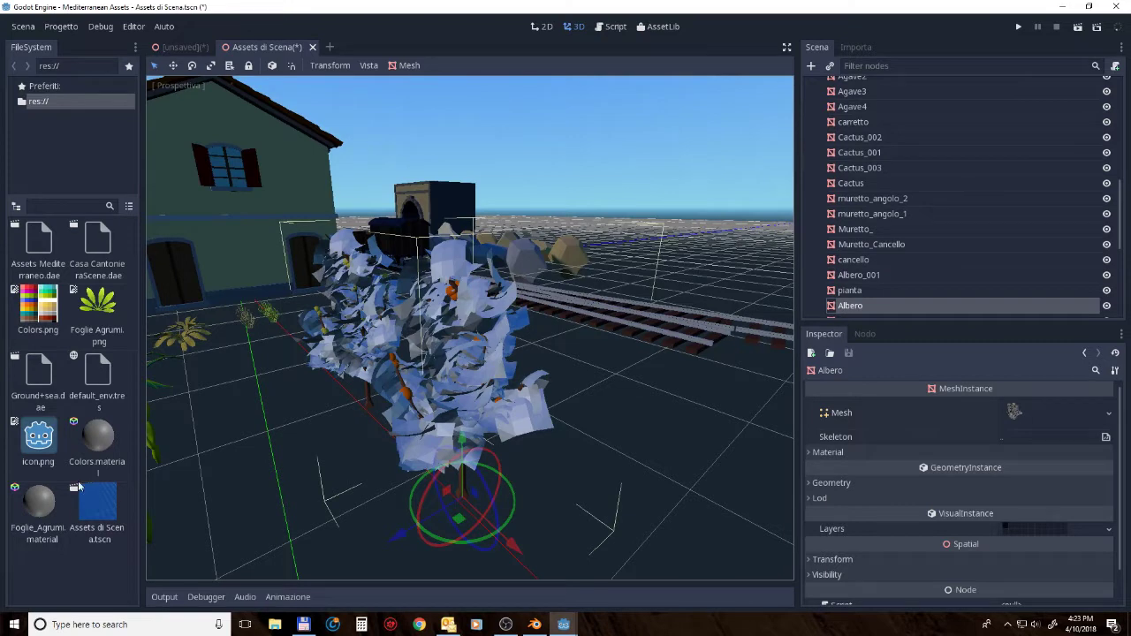
pyautogui.click(42, 500)
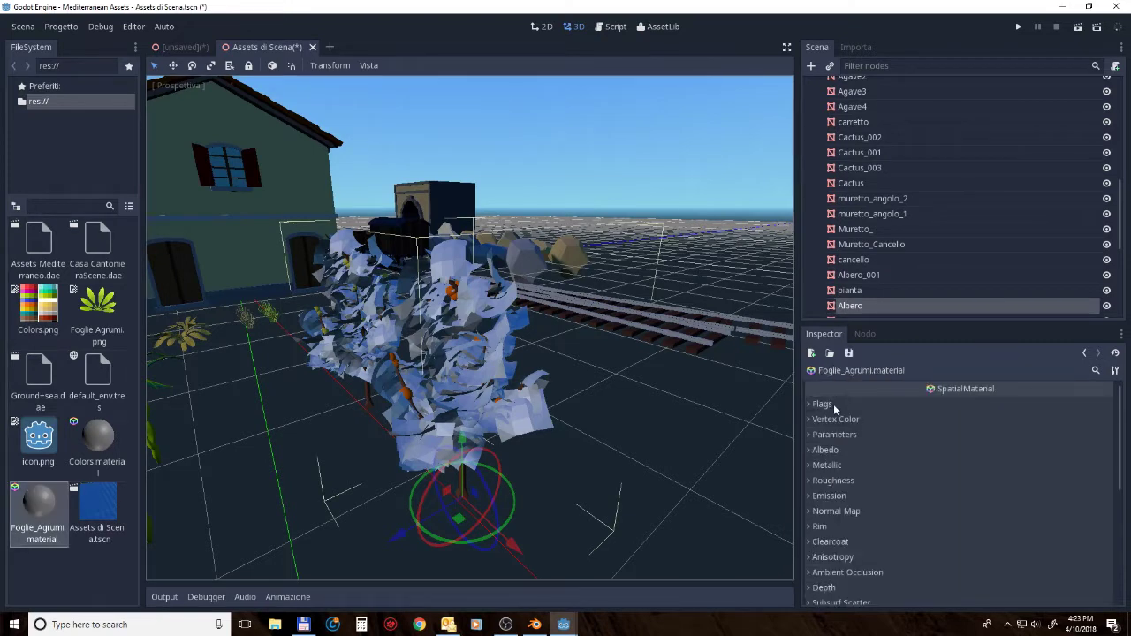
pyautogui.click(809, 451)
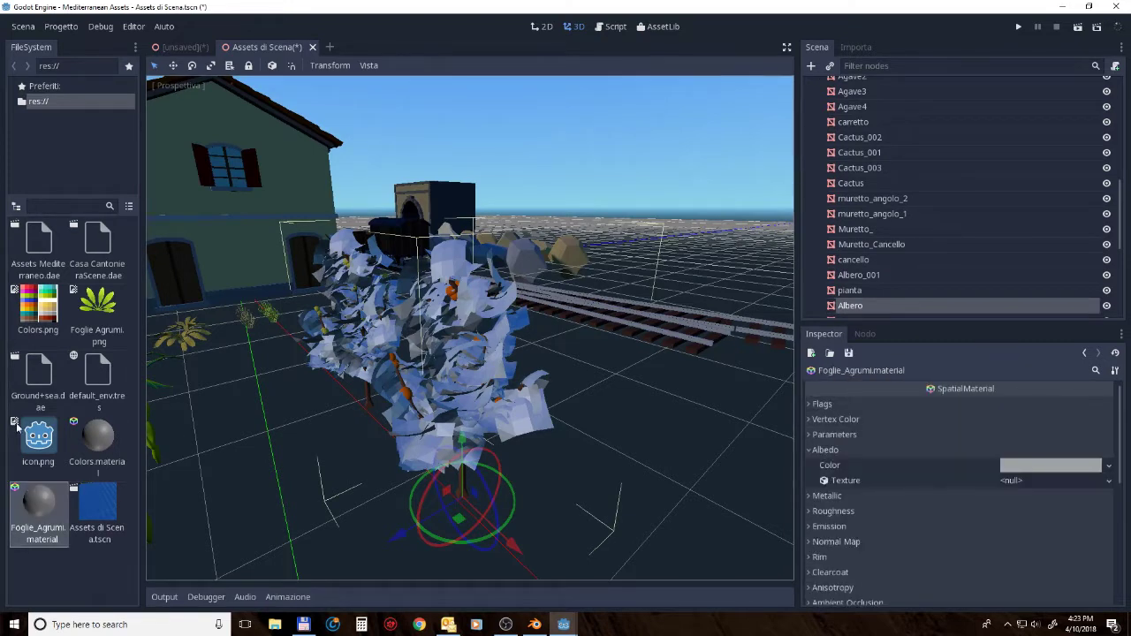
pyautogui.moveTo(97, 304); pyautogui.dragTo(1051, 488)
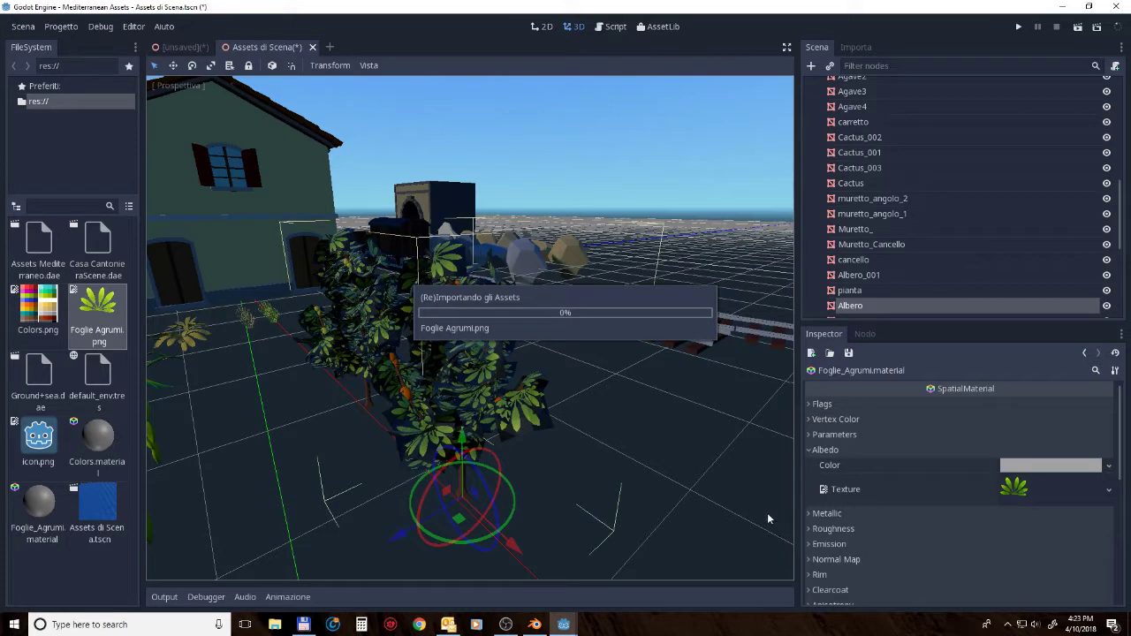
# Step: Set the leaf material's Metallic and Specular to 0 and Roughness to 1
pyautogui.click(810, 514)
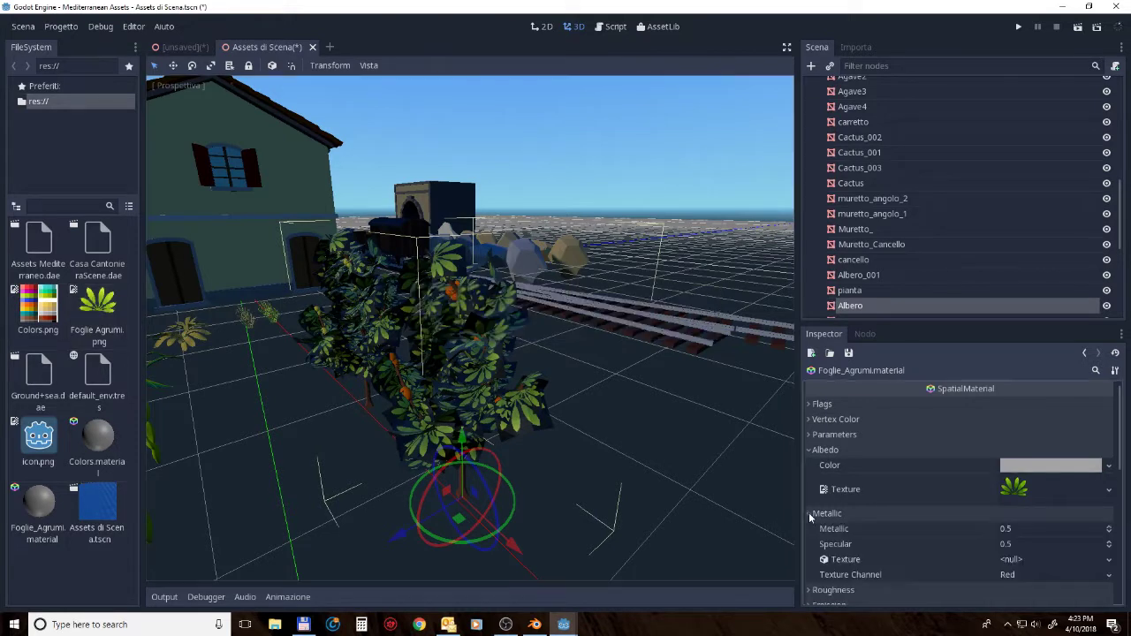
pyautogui.click(1015, 533)
pyautogui.write('0')
pyautogui.click(1016, 545)
pyautogui.write('0')
pyautogui.press('Return')
pyautogui.scroll(-2, 1004, 563)
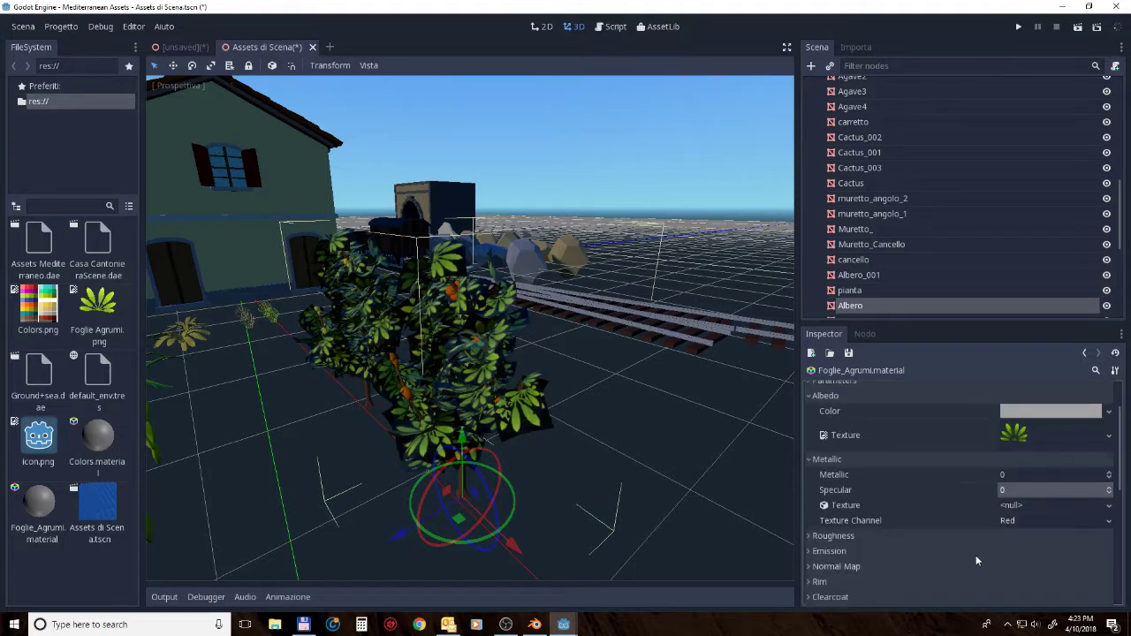
pyautogui.click(811, 537)
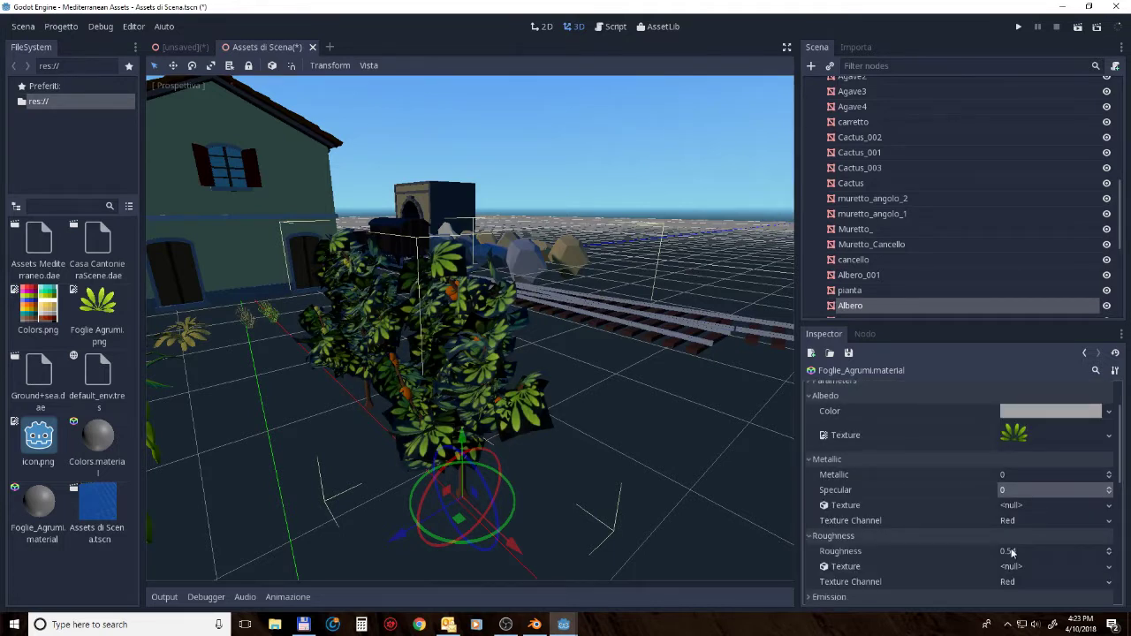
pyautogui.click(1012, 552)
pyautogui.write('1')
pyautogui.press('Return')
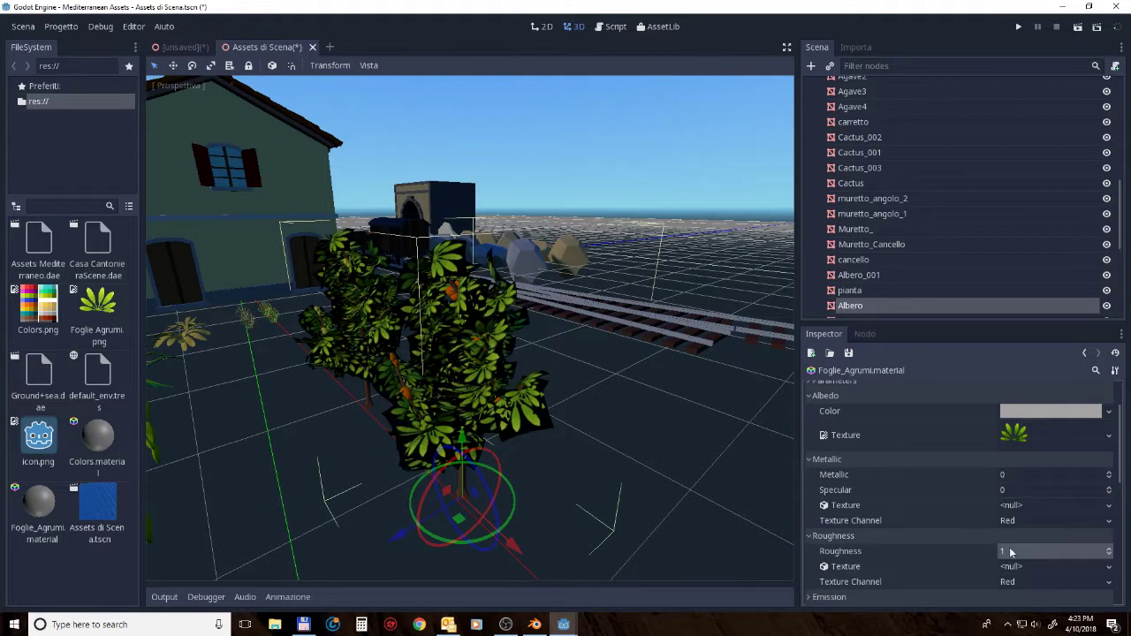
# Step: Enable the Transparent flag on the leaf material and check the Albero tree
pyautogui.scroll(3, 887, 439)
pyautogui.click(811, 407)
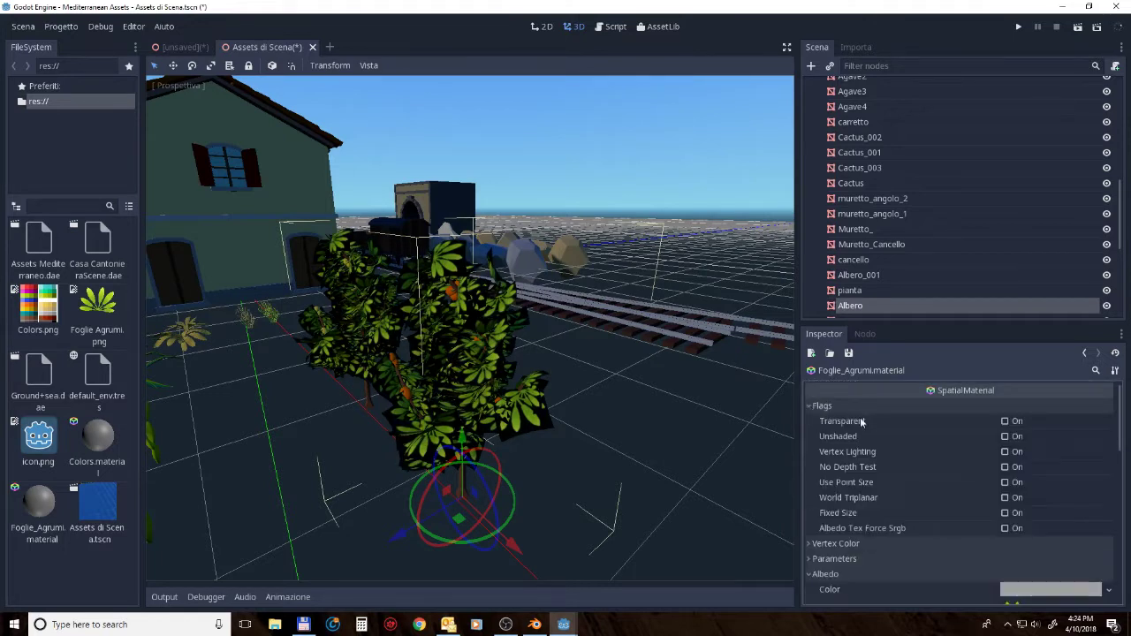
pyautogui.click(1004, 420)
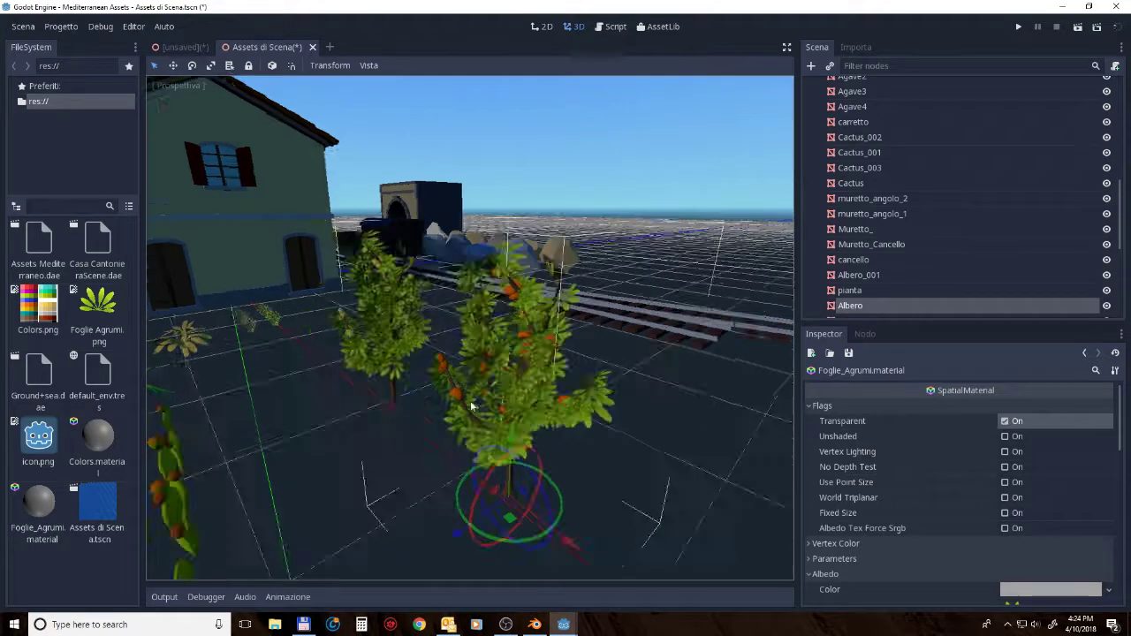
pyautogui.moveTo(707, 423); pyautogui.dragTo(479, 394, button='middle')
pyautogui.press('f')
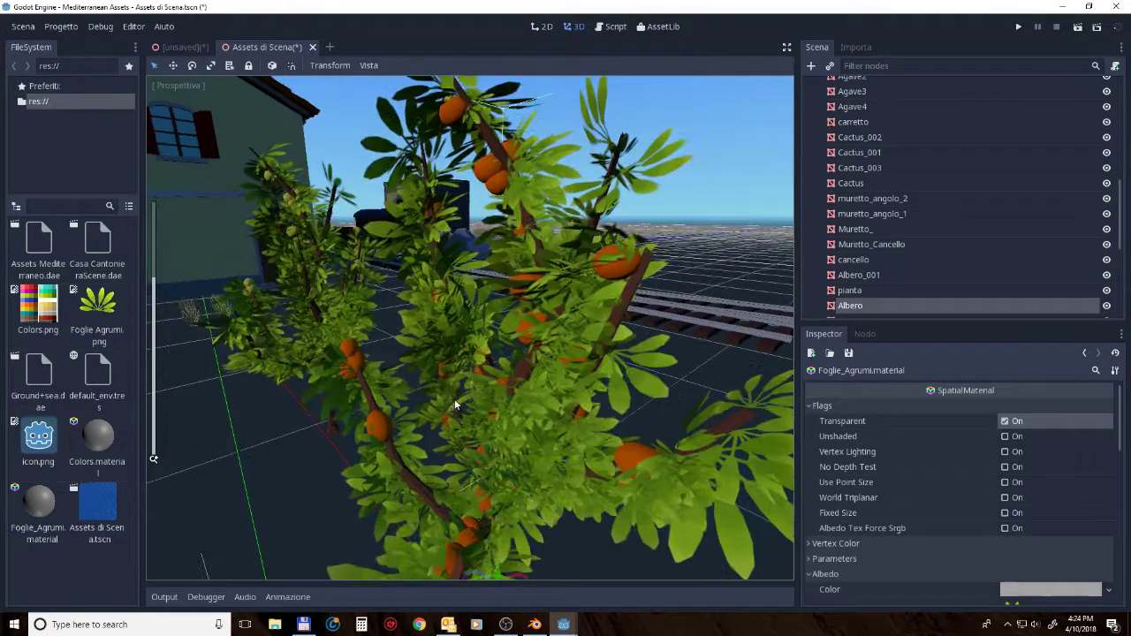
pyautogui.scroll(-3, 454, 398)
pyautogui.moveTo(454, 404)
pyautogui.mouseDown(button='middle')
pyautogui.moveTo(353, 406)
pyautogui.moveTo(338, 314)
pyautogui.moveTo(436, 344)
pyautogui.mouseUp(button='middle')
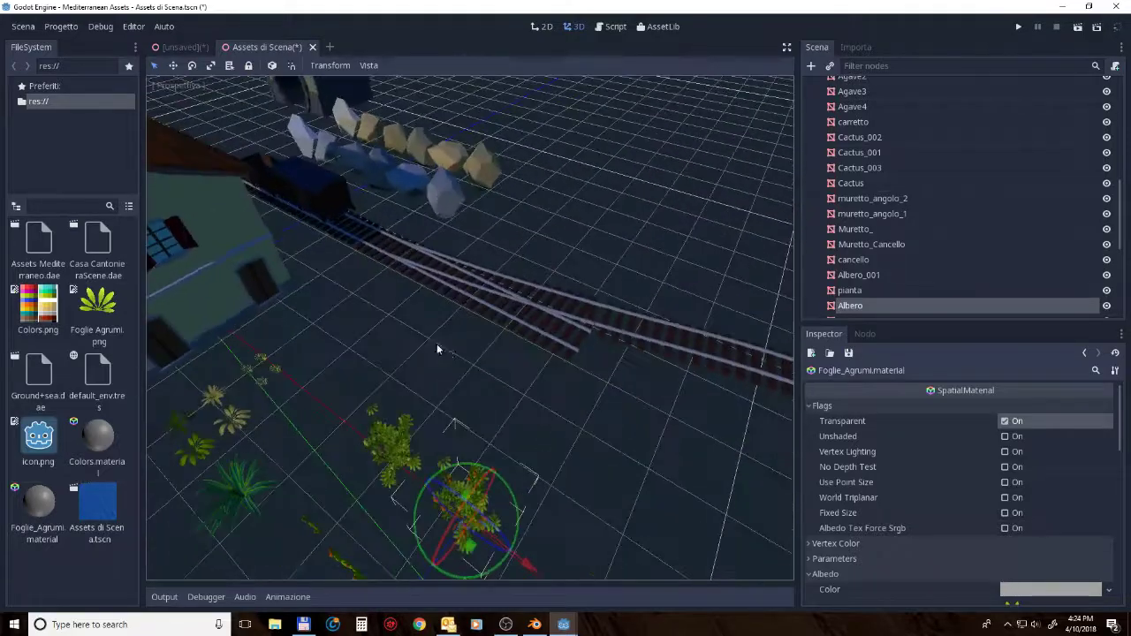
# Step: Select the straight Binario rails, trying and cancelling a move along X
pyautogui.click(504, 321)
pyautogui.moveTo(505, 321)
pyautogui.mouseDown(button='middle')
pyautogui.moveTo(590, 357)
pyautogui.moveTo(530, 346)
pyautogui.moveTo(537, 391)
pyautogui.moveTo(316, 400)
pyautogui.mouseUp(button='middle')
pyautogui.click(316, 400)
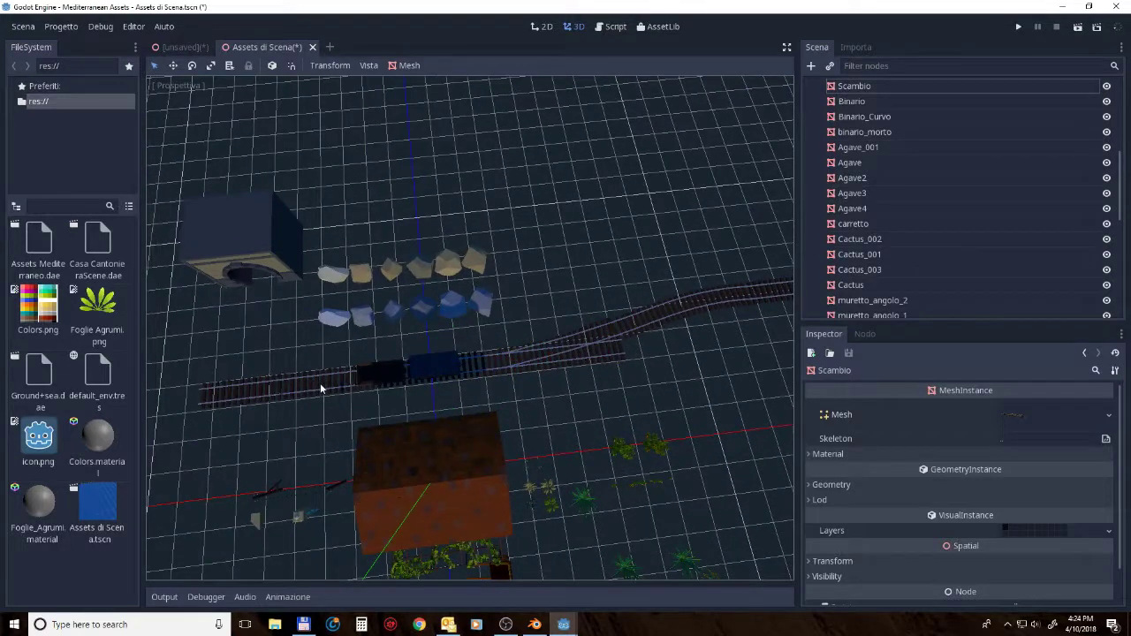
pyautogui.click(320, 383)
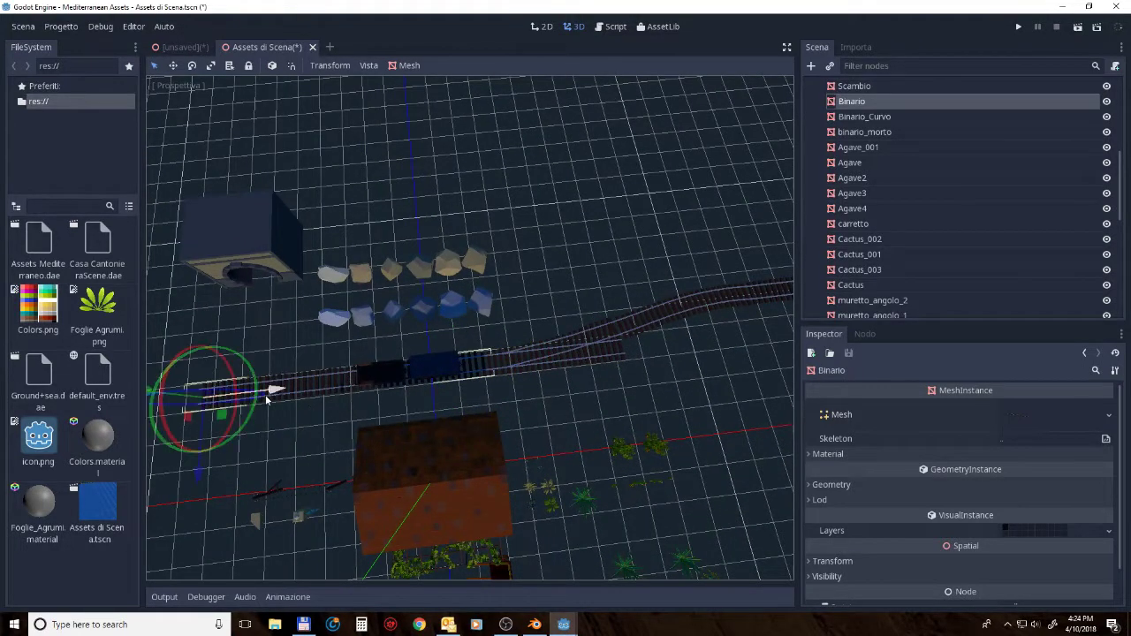
pyautogui.moveTo(276, 389); pyautogui.dragTo(466, 381)
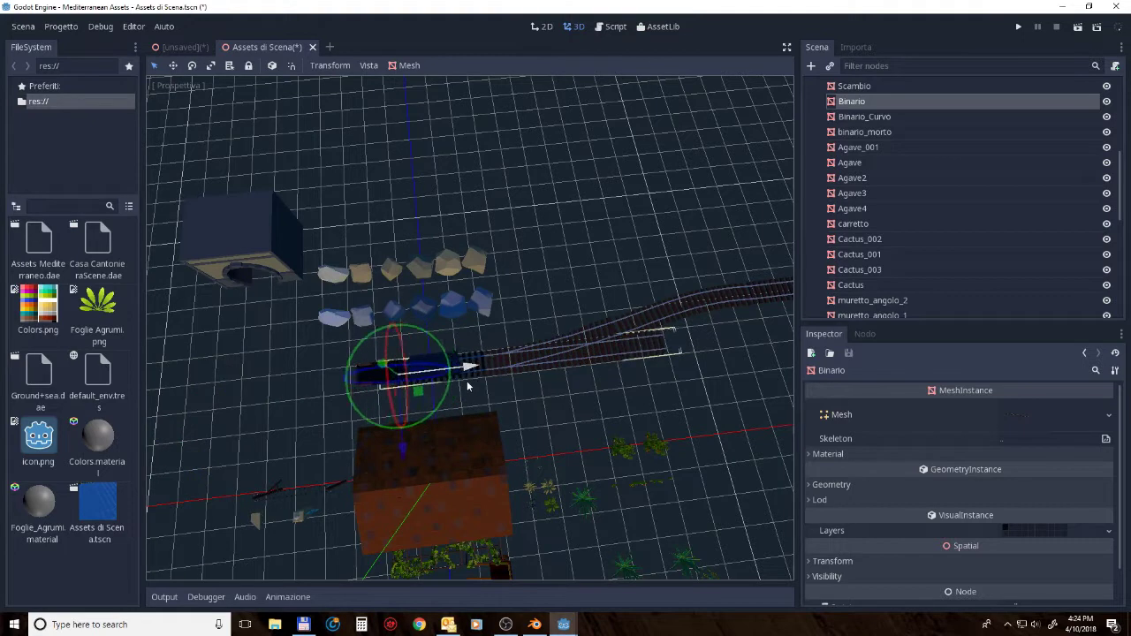
pyautogui.rightClick(466, 381)
# Step: Duplicate Binario as Binario2 and slide the rails right along X to extend the track
pyautogui.hotkey('ctrl', 'd')
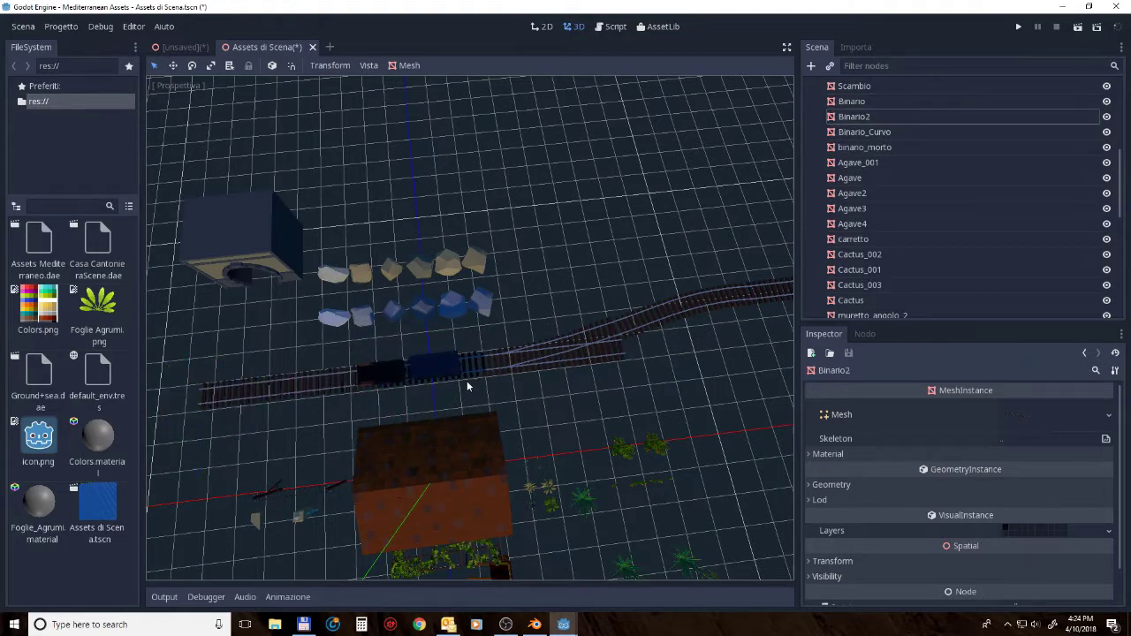
pyautogui.click(241, 388)
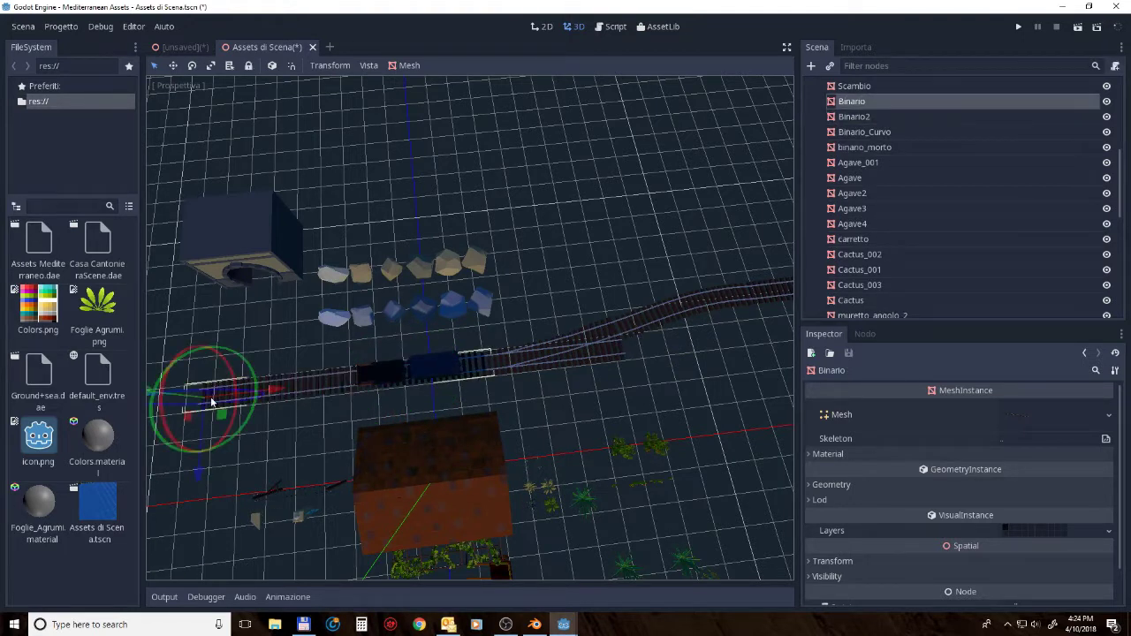
pyautogui.moveTo(275, 389); pyautogui.dragTo(698, 354)
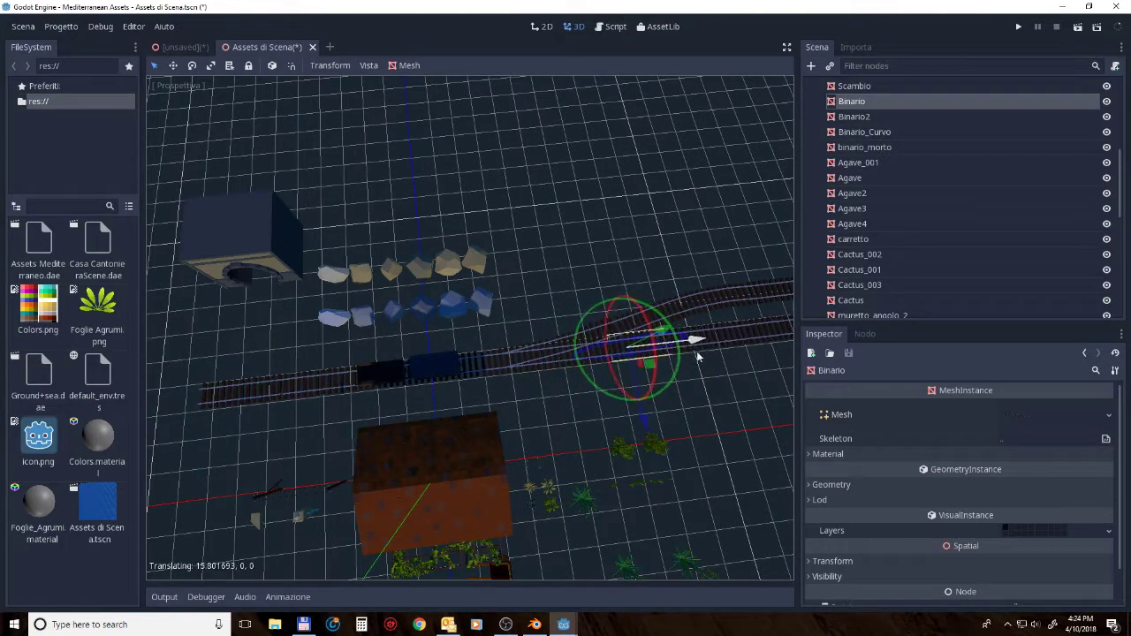
pyautogui.moveTo(674, 373)
pyautogui.mouseDown(button='middle')
pyautogui.moveTo(493, 332)
pyautogui.moveTo(344, 334)
pyautogui.mouseUp(button='middle')
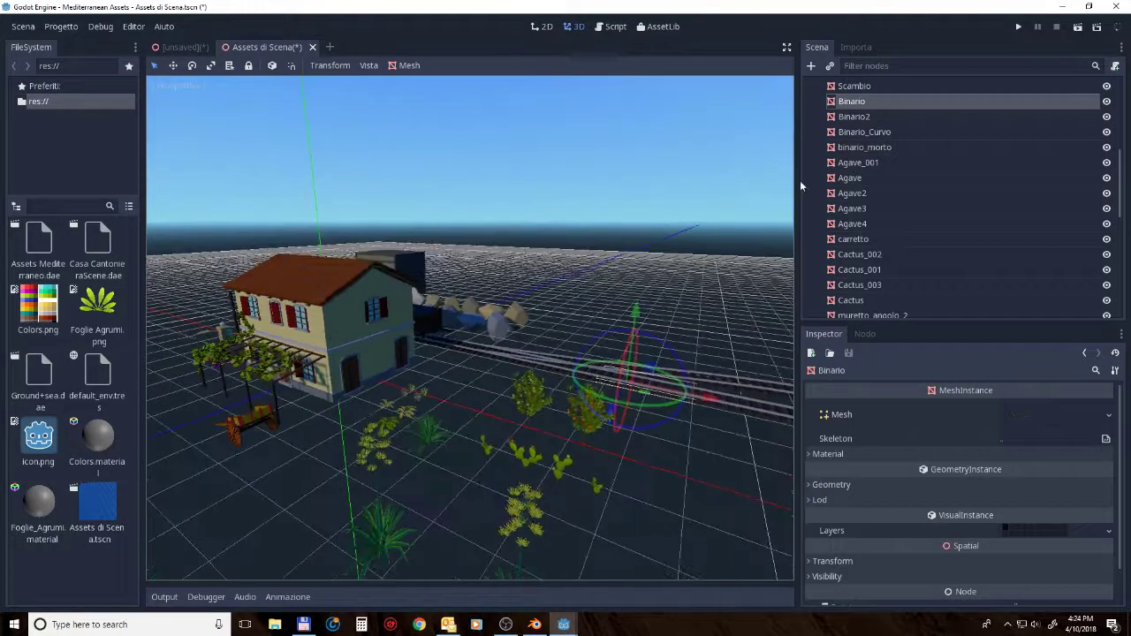
pyautogui.scroll(-3, 854, 105)
pyautogui.scroll(-3, 857, 171)
pyautogui.scroll(-2, 858, 182)
pyautogui.scroll(5, 870, 194)
pyautogui.scroll(2, 870, 194)
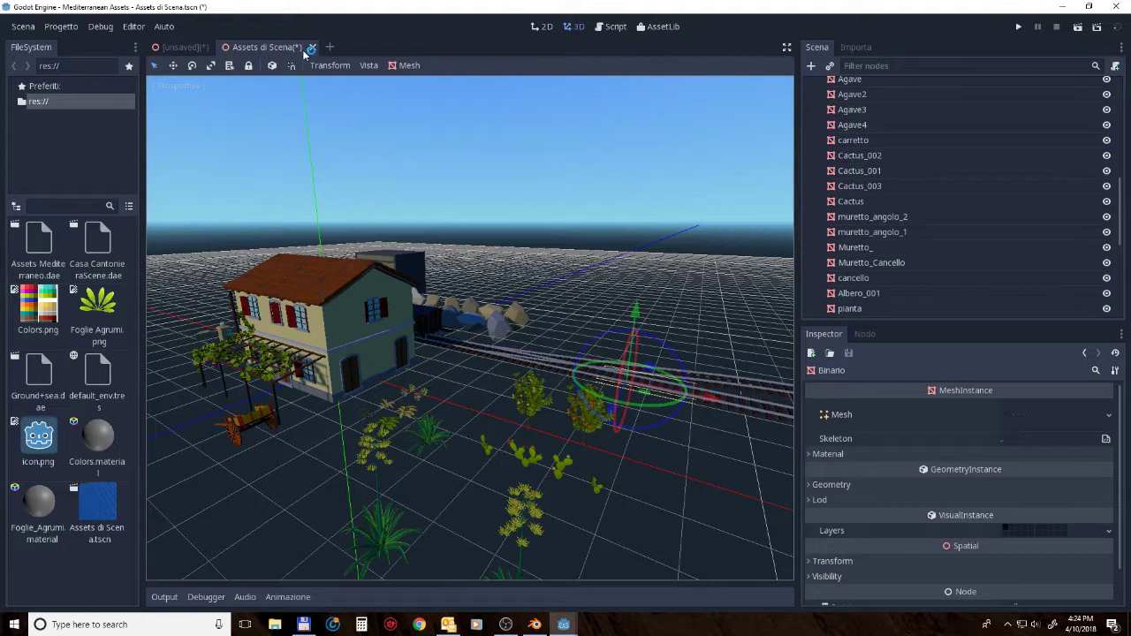
# Step: Save Assets di Scena.tscn with Scena > Salva Scena
pyautogui.click(23, 27)
pyautogui.moveTo(43, 181)
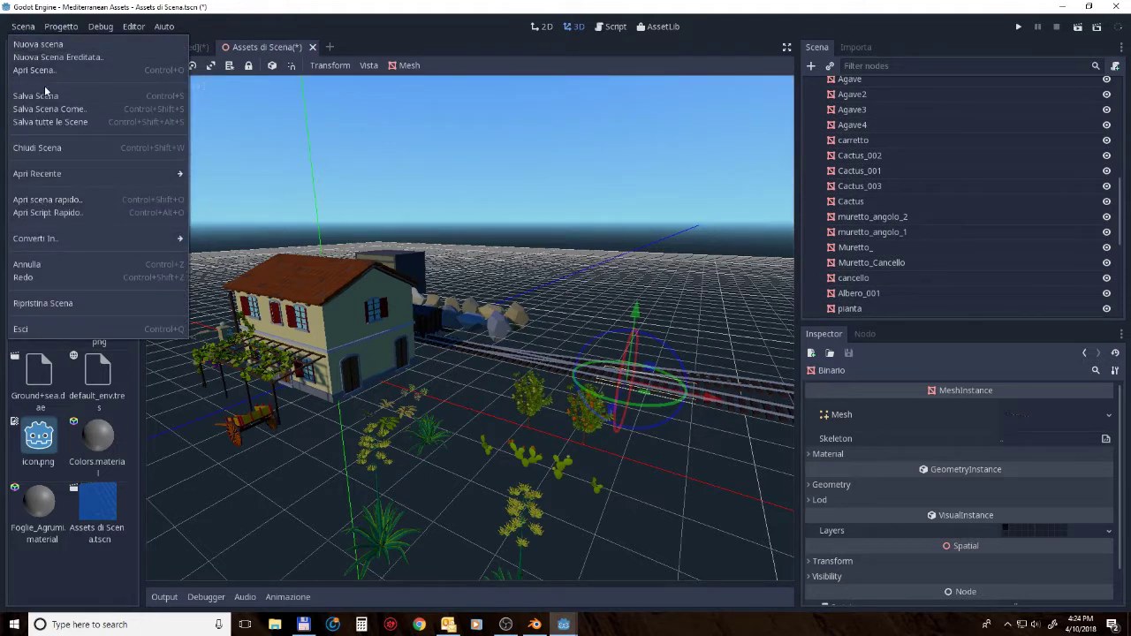
pyautogui.click(45, 99)
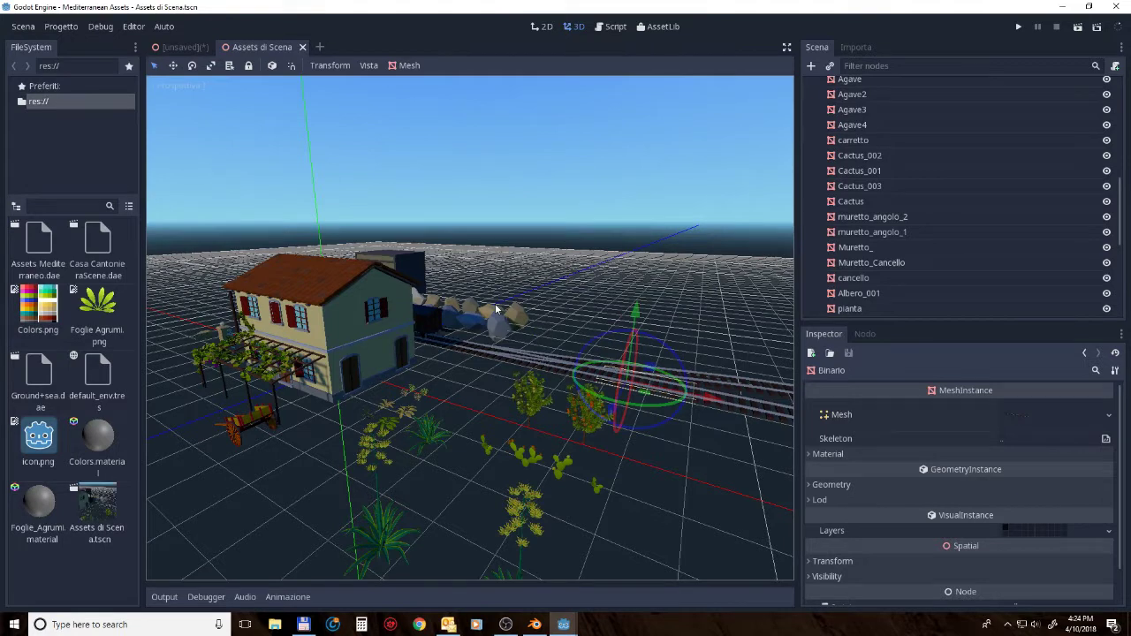
# Step: Drop the Ground+sea.dae model into the scene to add the sand terrain
pyautogui.scroll(-5, 434, 397)
pyautogui.moveTo(433, 397); pyautogui.dragTo(468, 406, button='middle')
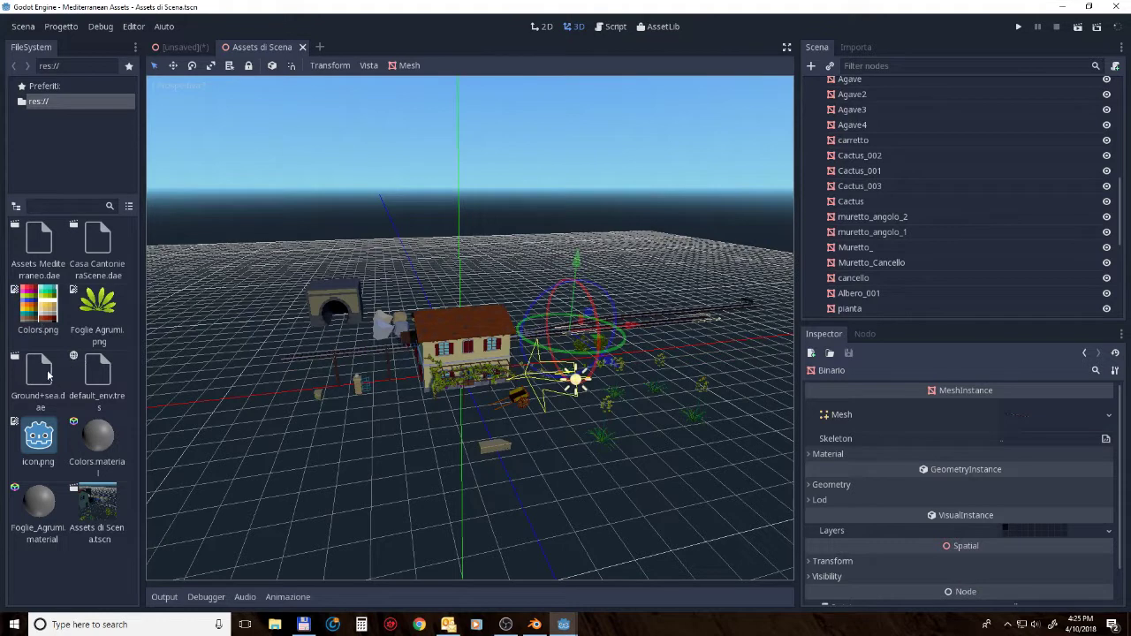
pyautogui.moveTo(39, 374)
pyautogui.mouseDown()
pyautogui.moveTo(360, 440)
pyautogui.moveTo(449, 377)
pyautogui.mouseUp()
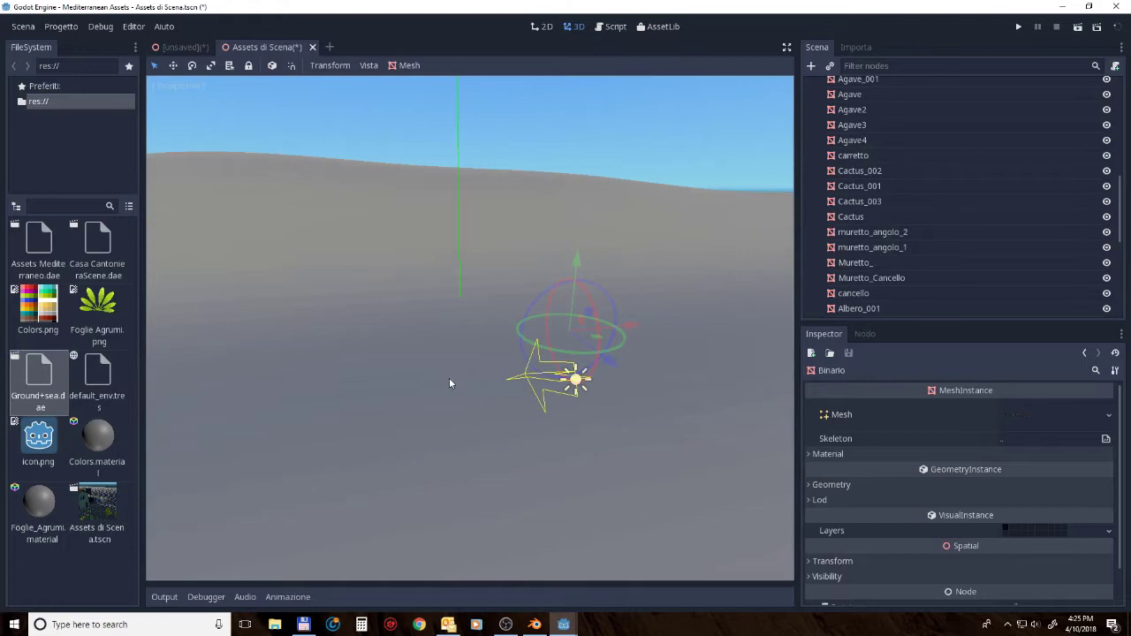
# Step: Raise the imported Scene Root about 5 units along Y and shift it along Z
pyautogui.scroll(-2, 470, 364)
pyautogui.moveTo(470, 366); pyautogui.dragTo(510, 351, button='middle')
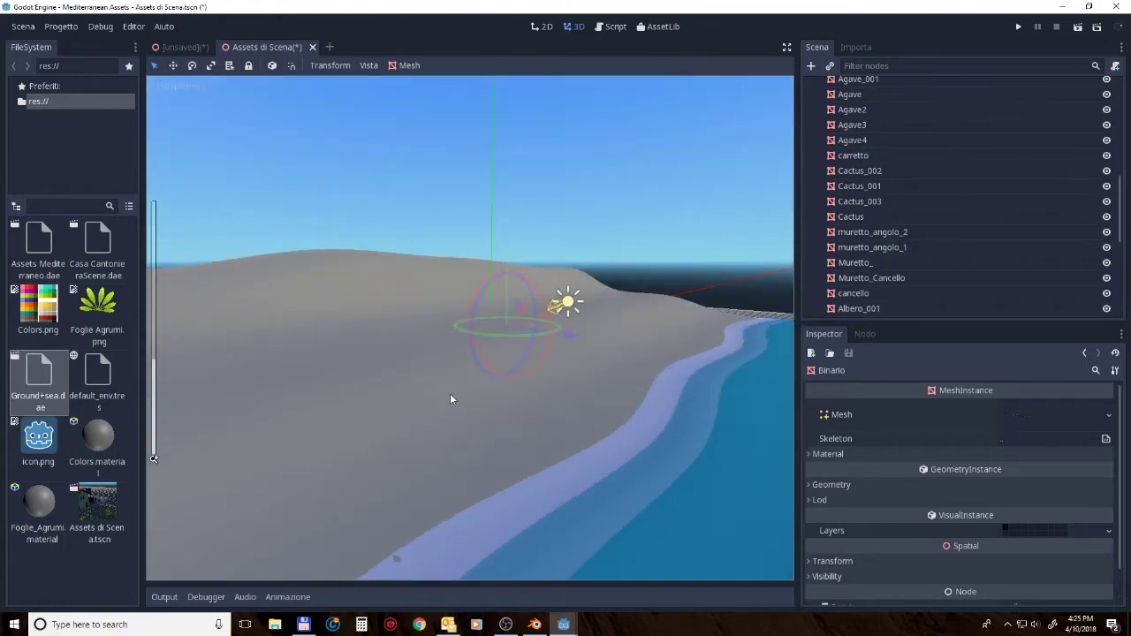
pyautogui.click(450, 393)
pyautogui.moveTo(536, 251)
pyautogui.mouseDown()
pyautogui.moveTo(526, 294)
pyautogui.moveTo(627, 391)
pyautogui.mouseUp()
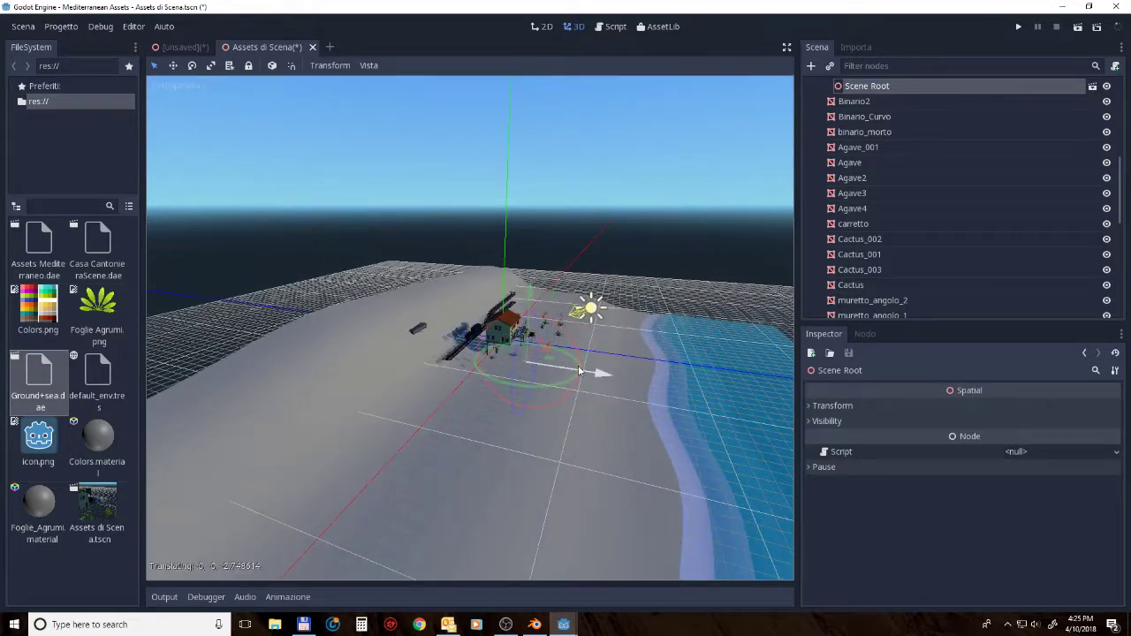
pyautogui.moveTo(627, 390); pyautogui.dragTo(508, 358, button='middle')
pyautogui.scroll(5, 477, 335)
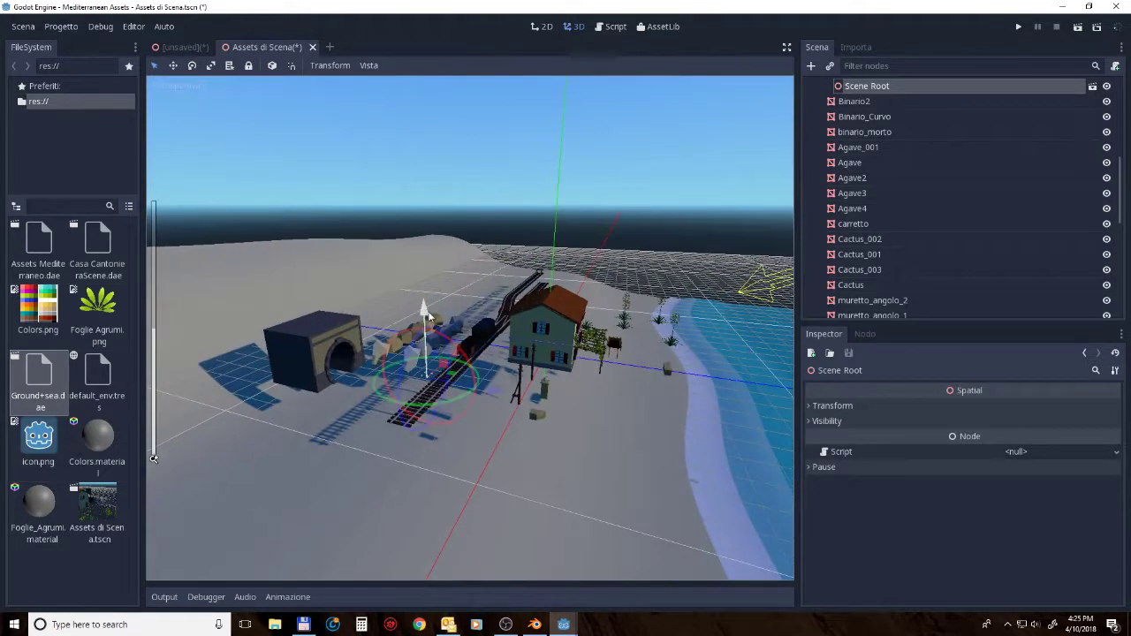
pyautogui.moveTo(423, 304); pyautogui.dragTo(407, 278)
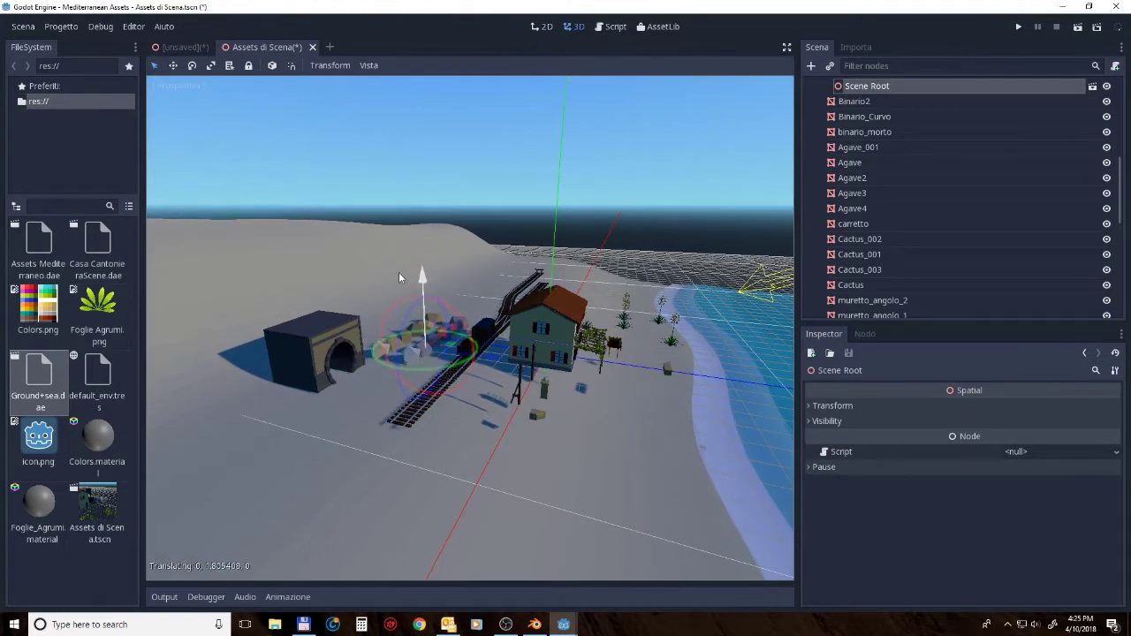
pyautogui.moveTo(400, 279); pyautogui.dragTo(480, 345, button='middle')
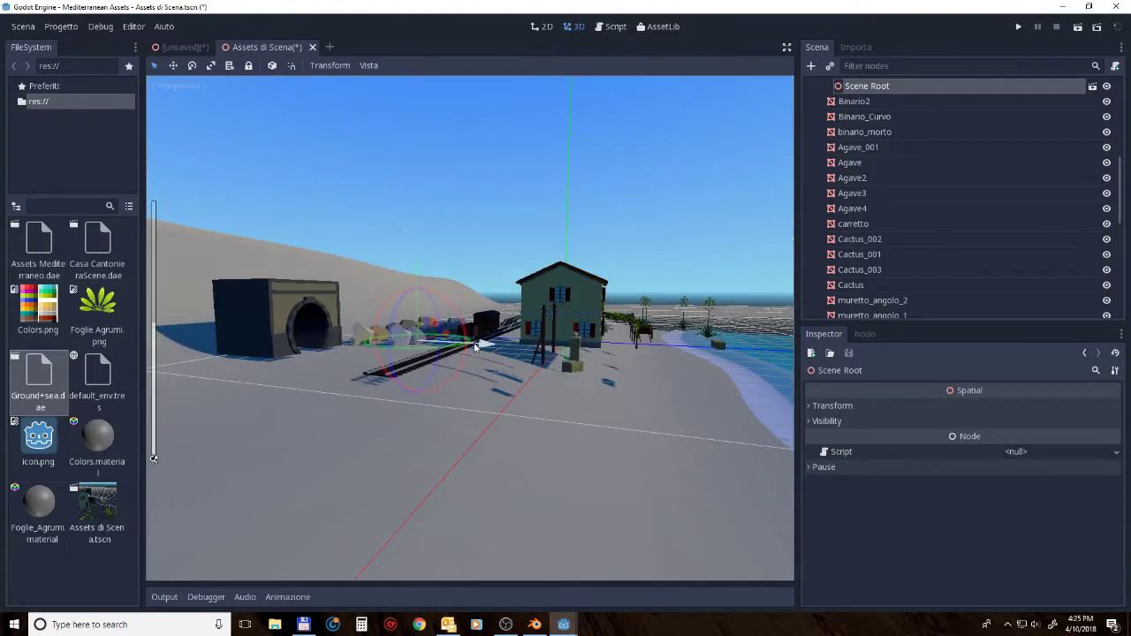
pyautogui.moveTo(481, 345); pyautogui.dragTo(583, 358)
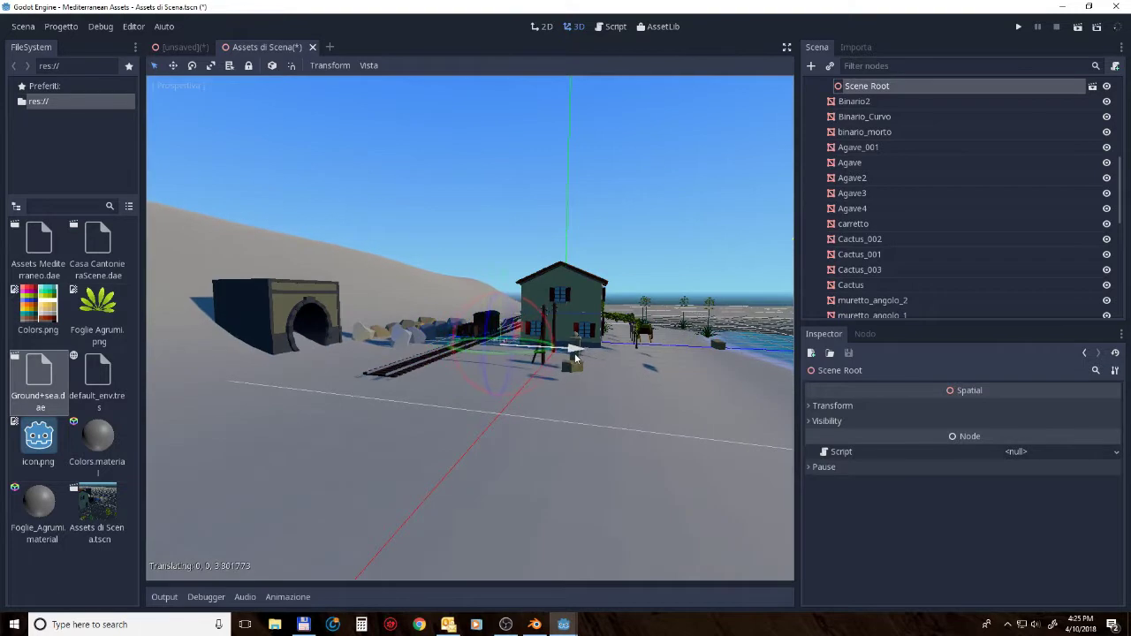
pyautogui.moveTo(503, 288); pyautogui.dragTo(499, 281)
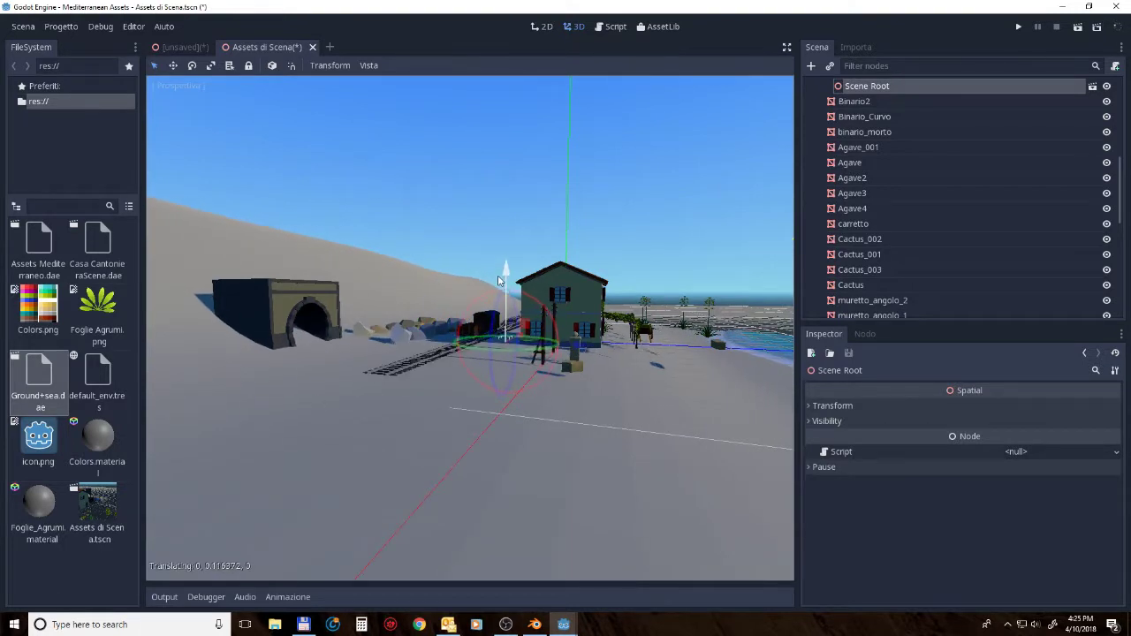
pyautogui.moveTo(499, 281)
pyautogui.mouseDown(button='middle')
pyautogui.moveTo(376, 349)
pyautogui.moveTo(513, 323)
pyautogui.moveTo(494, 358)
pyautogui.mouseUp(button='middle')
# Step: Move the tunnel along Z and rotate it about 50 degrees beside the tracks
pyautogui.click(474, 296)
pyautogui.moveTo(508, 375); pyautogui.dragTo(605, 456)
pyautogui.moveTo(521, 433)
pyautogui.mouseDown()
pyautogui.moveTo(639, 430)
pyautogui.moveTo(554, 413)
pyautogui.moveTo(482, 342)
pyautogui.mouseUp()
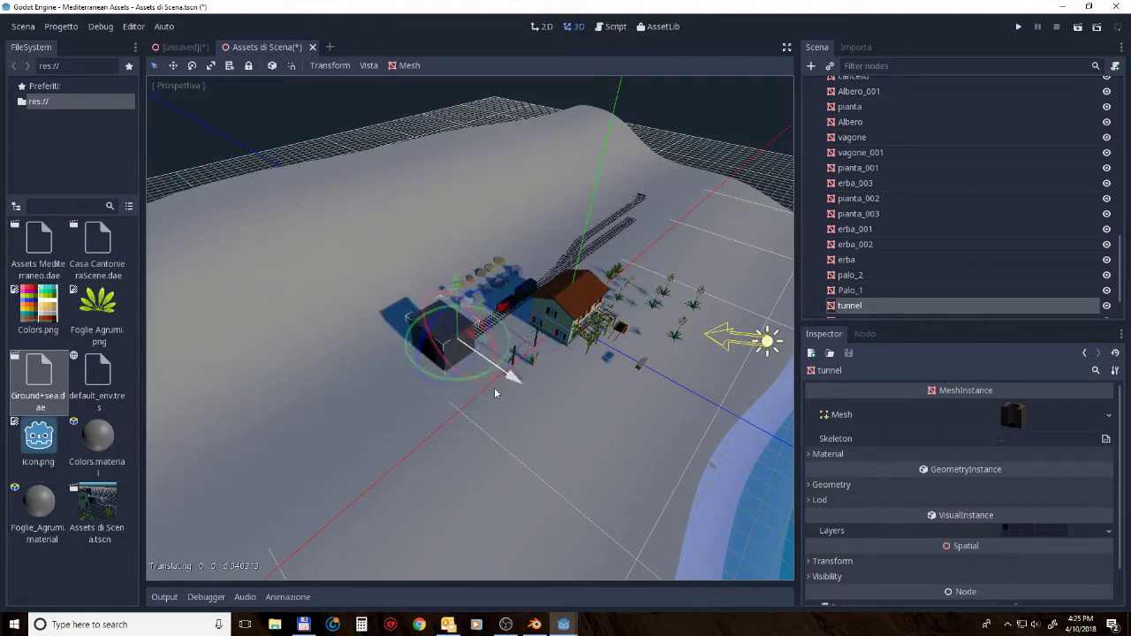
# Step: Move LowPolyRock_001 along X next to the tunnel
pyautogui.click(481, 276)
pyautogui.moveTo(482, 277); pyautogui.dragTo(653, 299, button='middle')
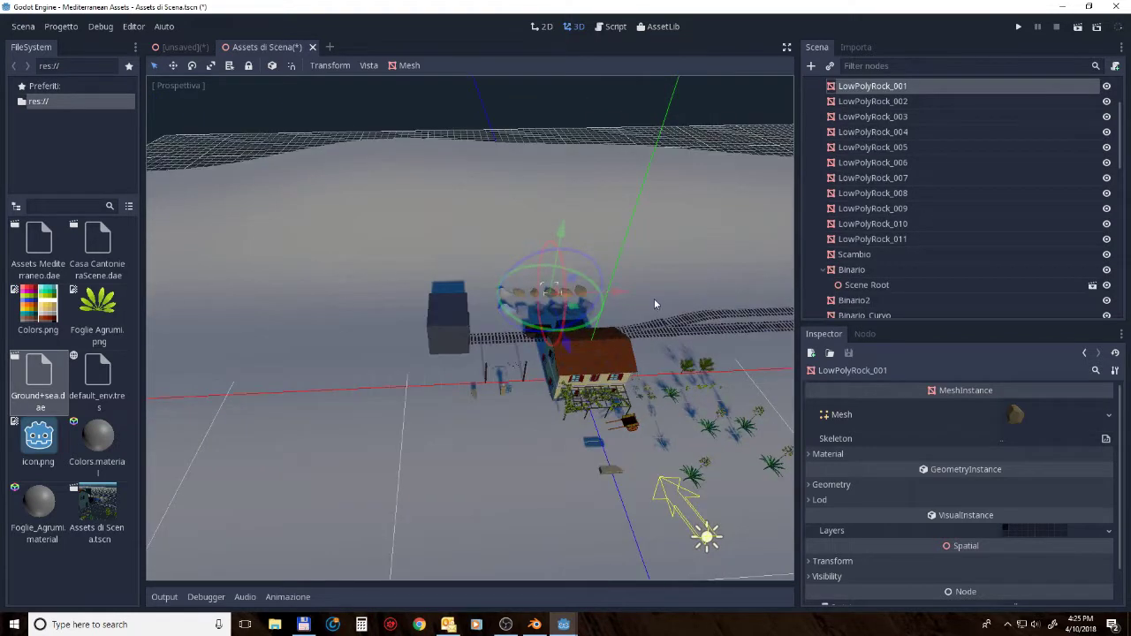
pyautogui.moveTo(581, 296); pyautogui.dragTo(455, 298)
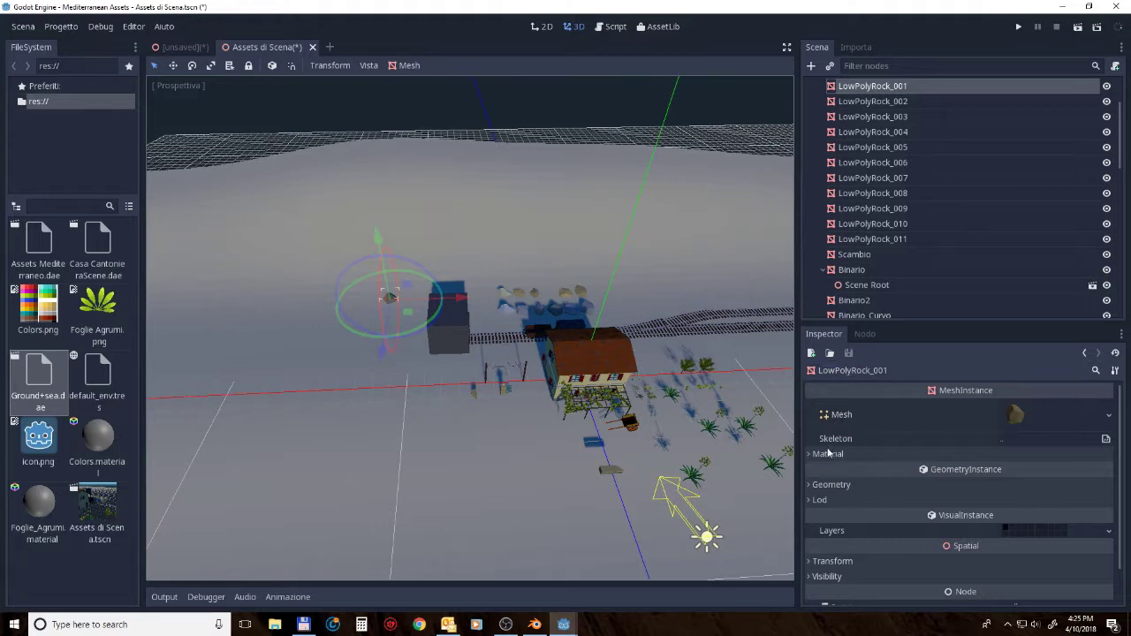
# Step: Scale the rock to about (8.99, 8.99, 13.63) so it forms a hill
pyautogui.click(811, 560)
pyautogui.scroll(-3, 884, 485)
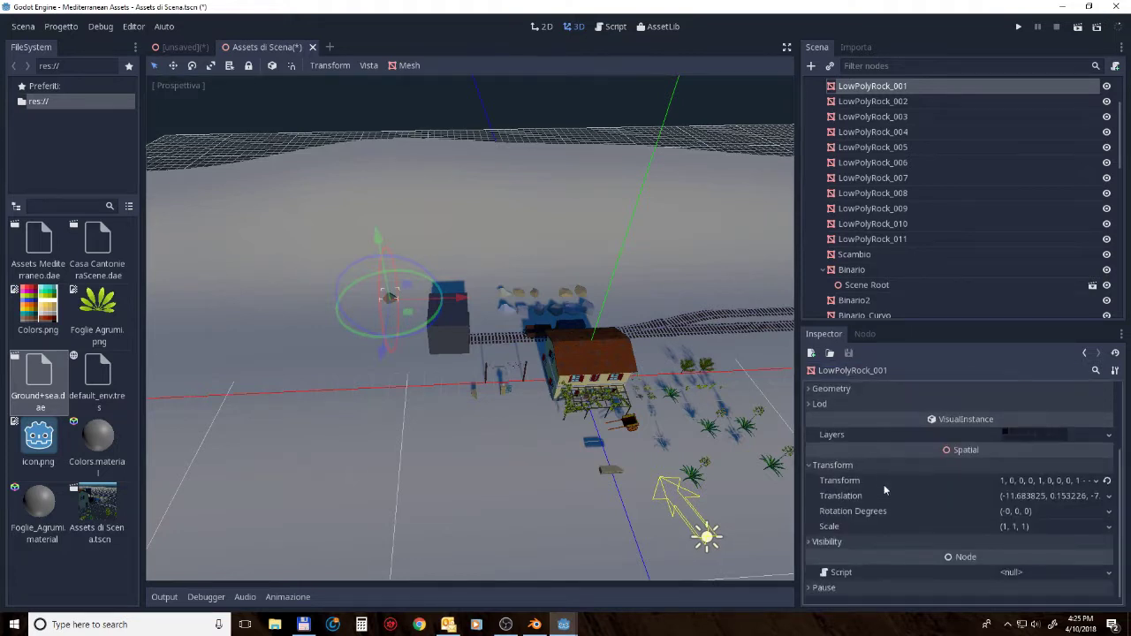
pyautogui.click(1109, 527)
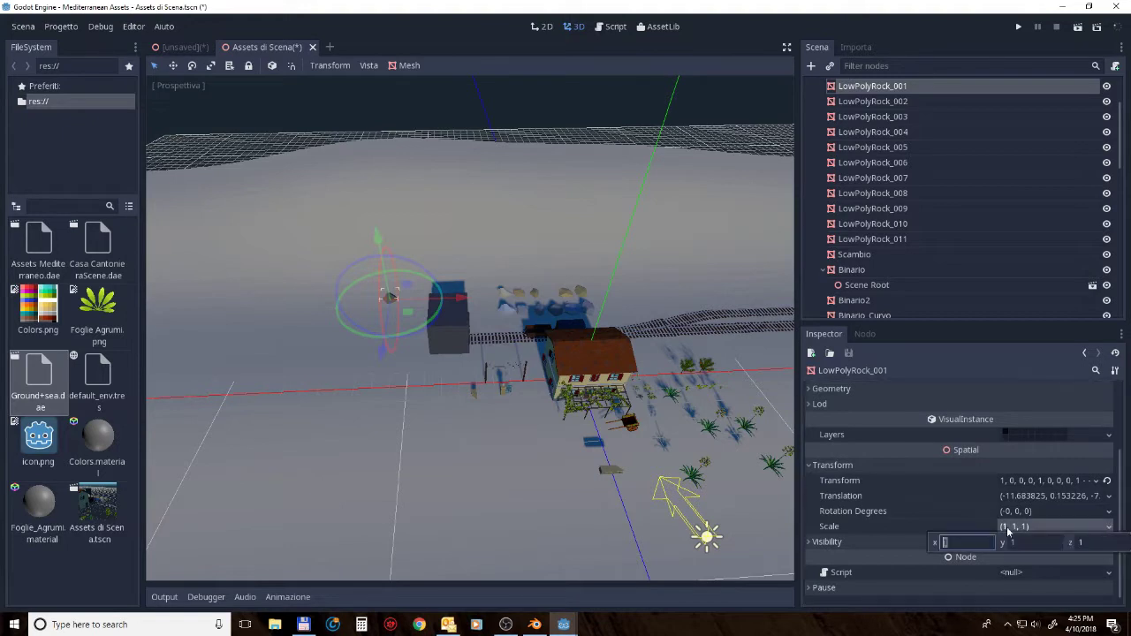
pyautogui.click(836, 529)
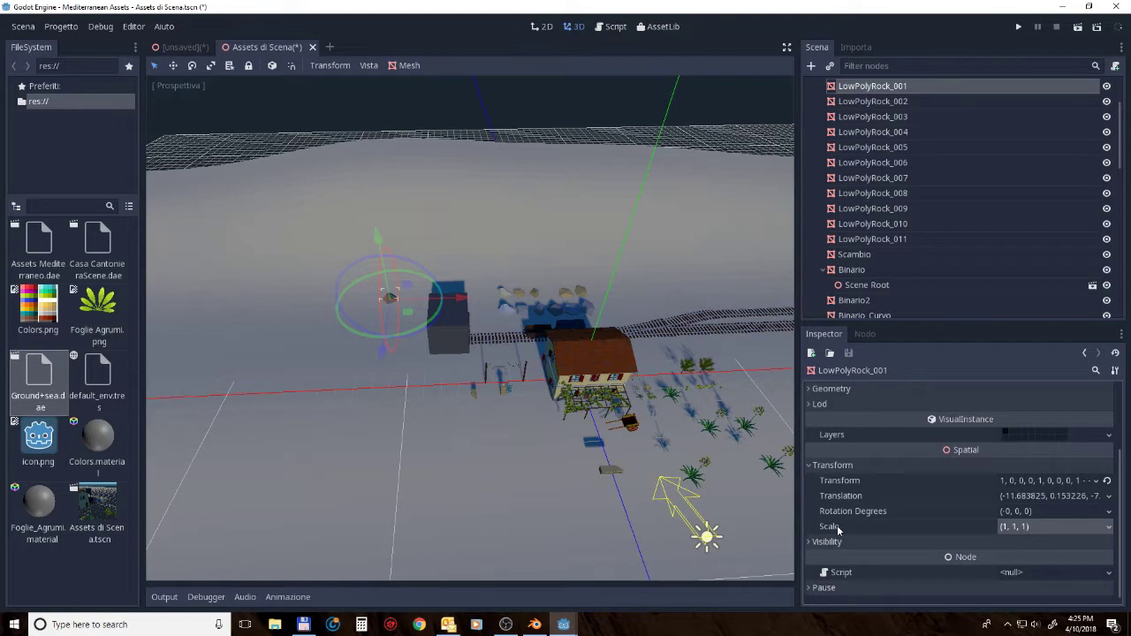
pyautogui.click(211, 66)
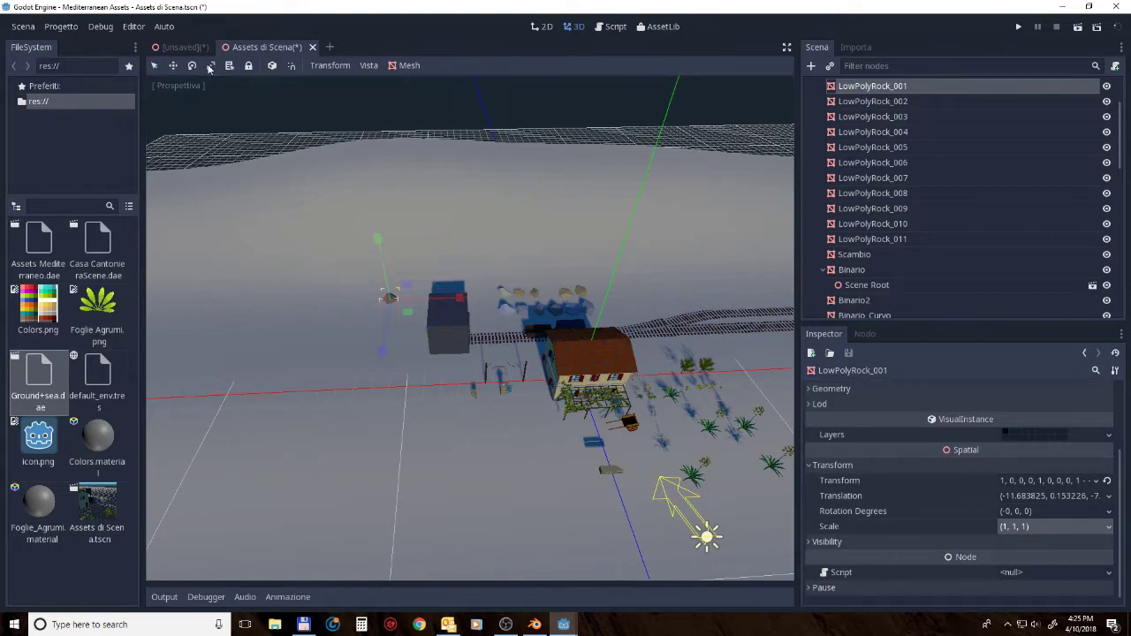
pyautogui.moveTo(391, 301); pyautogui.dragTo(498, 298)
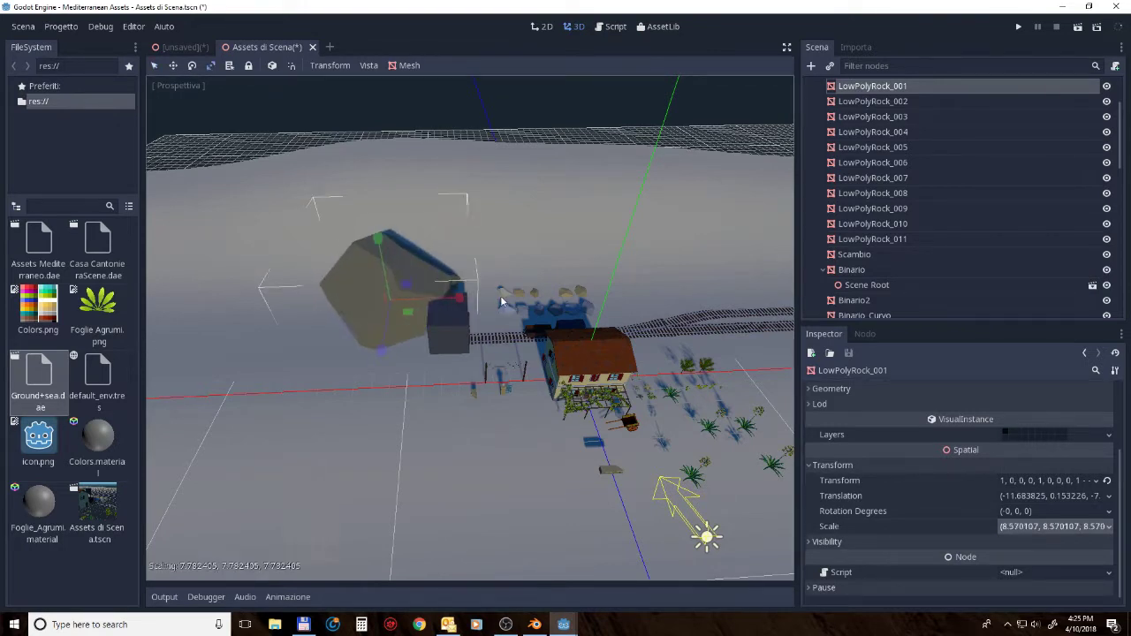
pyautogui.moveTo(497, 297); pyautogui.dragTo(368, 269, button='middle')
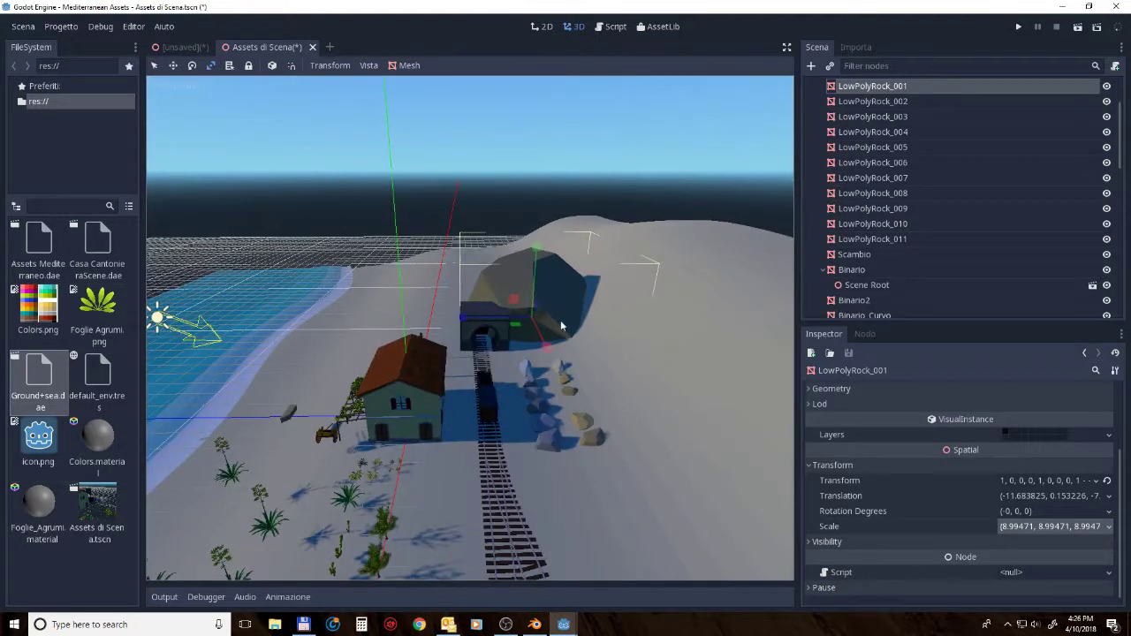
pyautogui.moveTo(460, 318); pyautogui.dragTo(461, 321)
pyautogui.moveTo(460, 322)
pyautogui.mouseDown(button='middle')
pyautogui.moveTo(707, 318)
pyautogui.moveTo(625, 327)
pyautogui.moveTo(509, 305)
pyautogui.mouseUp(button='middle')
pyautogui.scroll(-3, 509, 304)
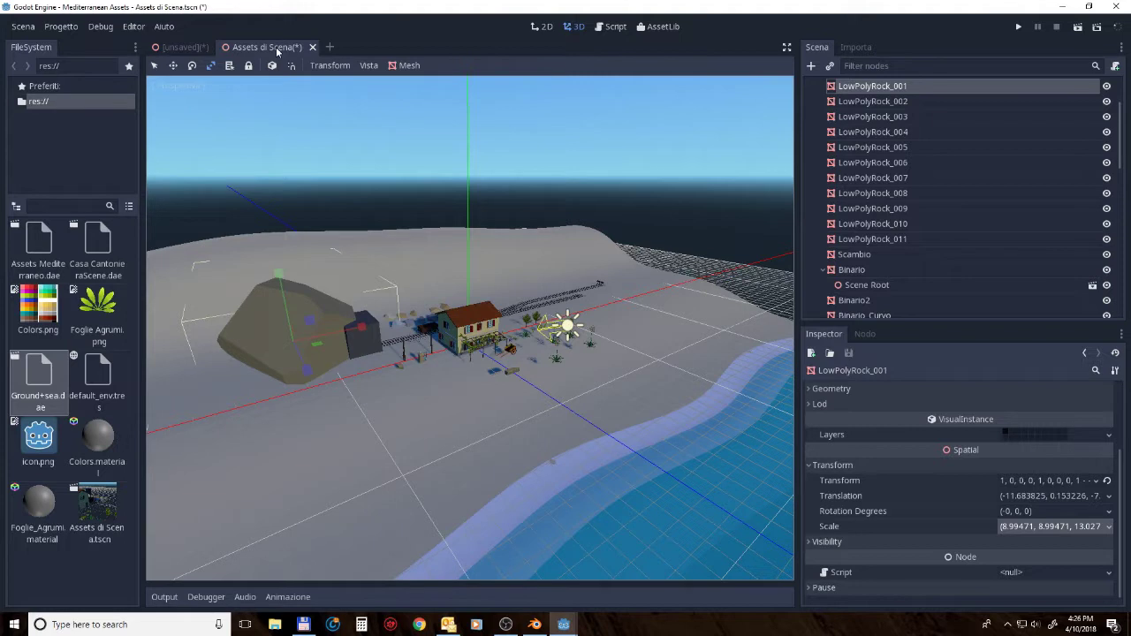
# Step: Save Assets di Scena.tscn and switch to the [unsaved] scene tab
pyautogui.click(23, 25)
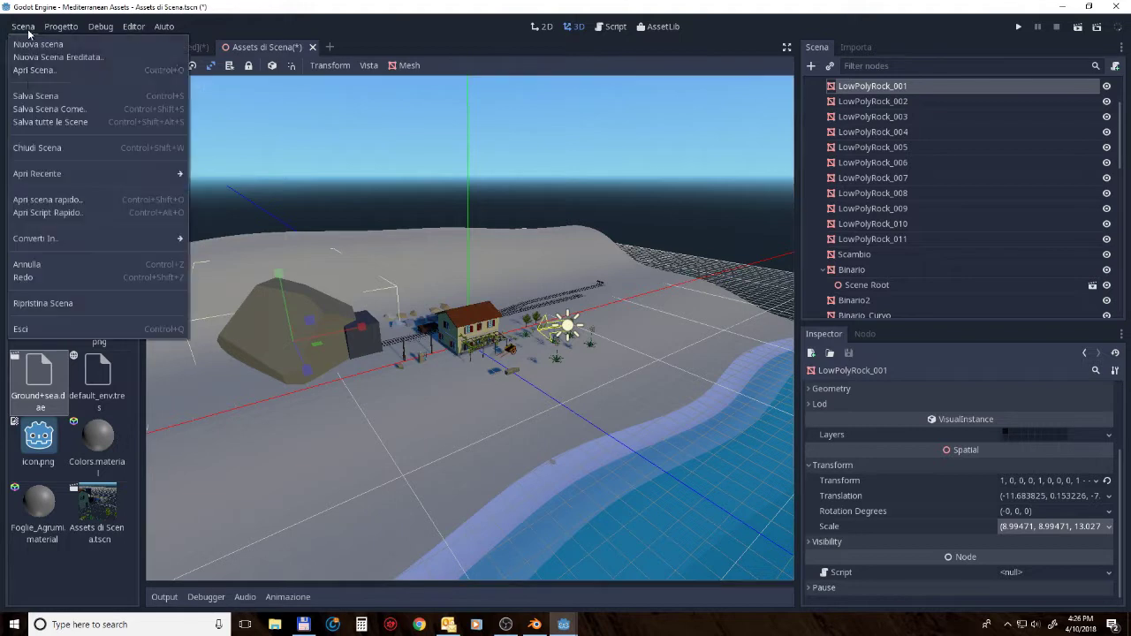
pyautogui.click(36, 95)
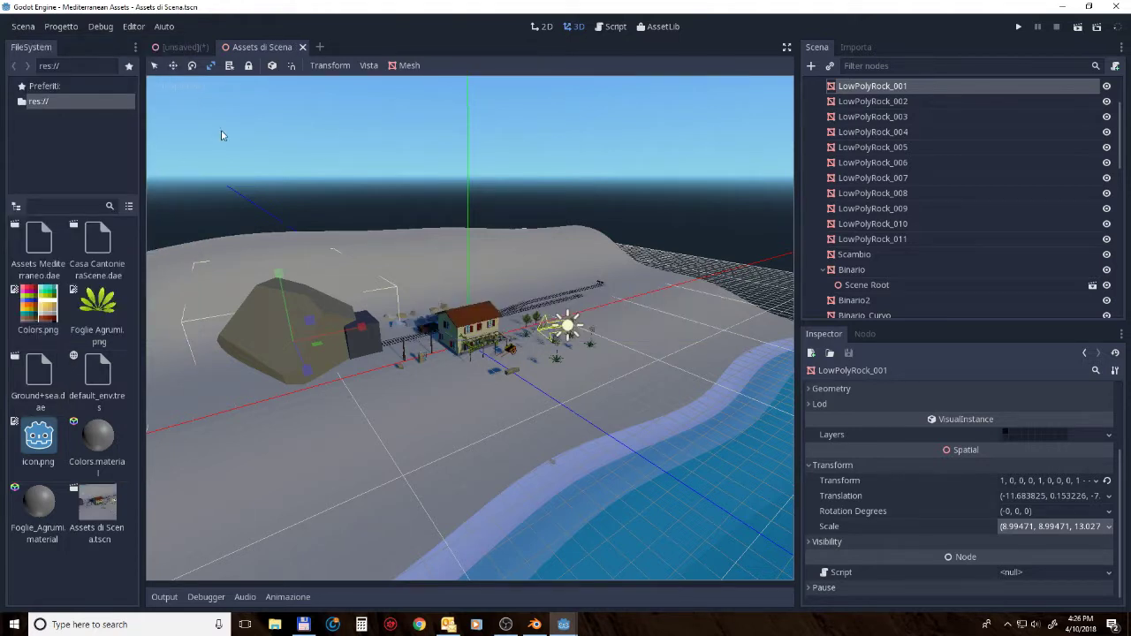
pyautogui.click(173, 48)
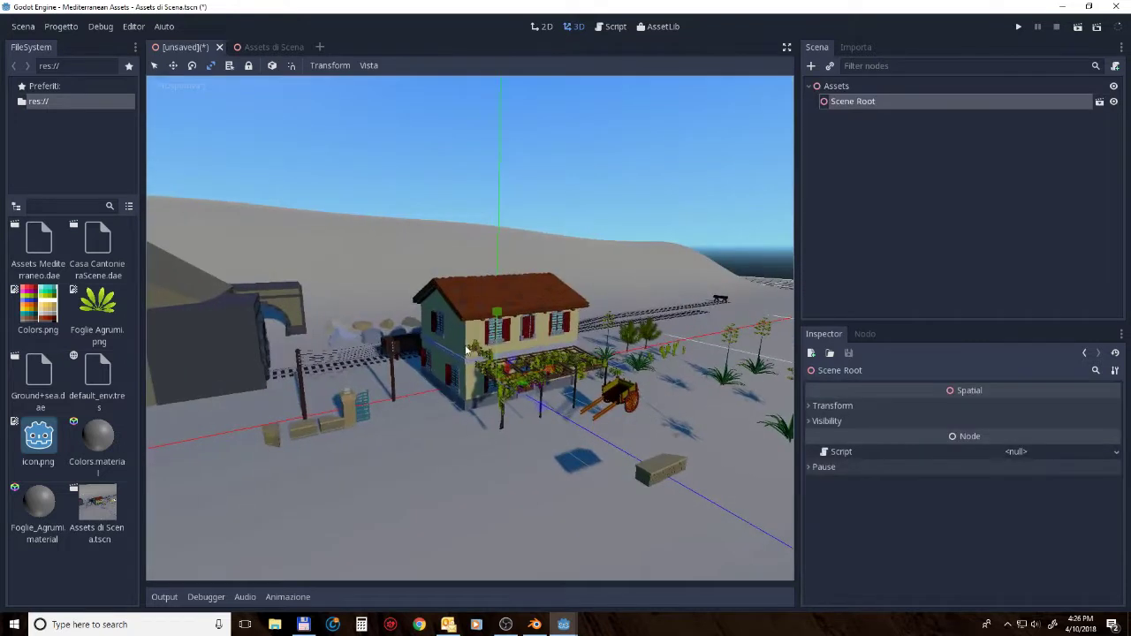
# Step: Toggle the visibility of the imported scene and Scene Root to inspect them
pyautogui.scroll(3, 443, 359)
pyautogui.scroll(-5, 444, 359)
pyautogui.moveTo(445, 408); pyautogui.dragTo(511, 404, button='middle')
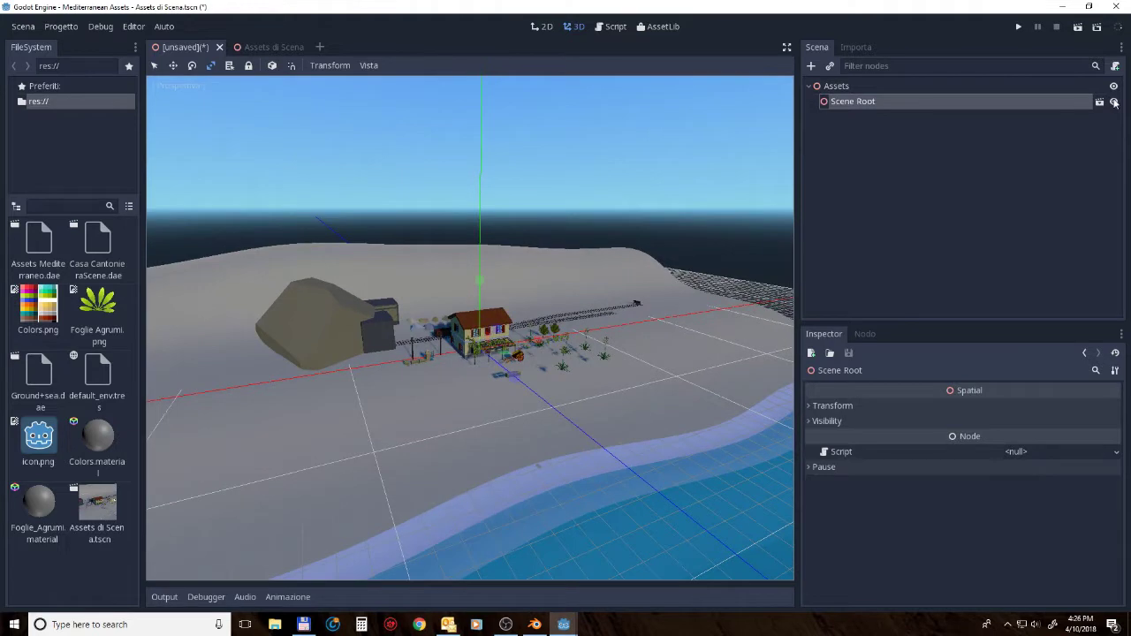
pyautogui.click(1113, 86)
pyautogui.click(1113, 86)
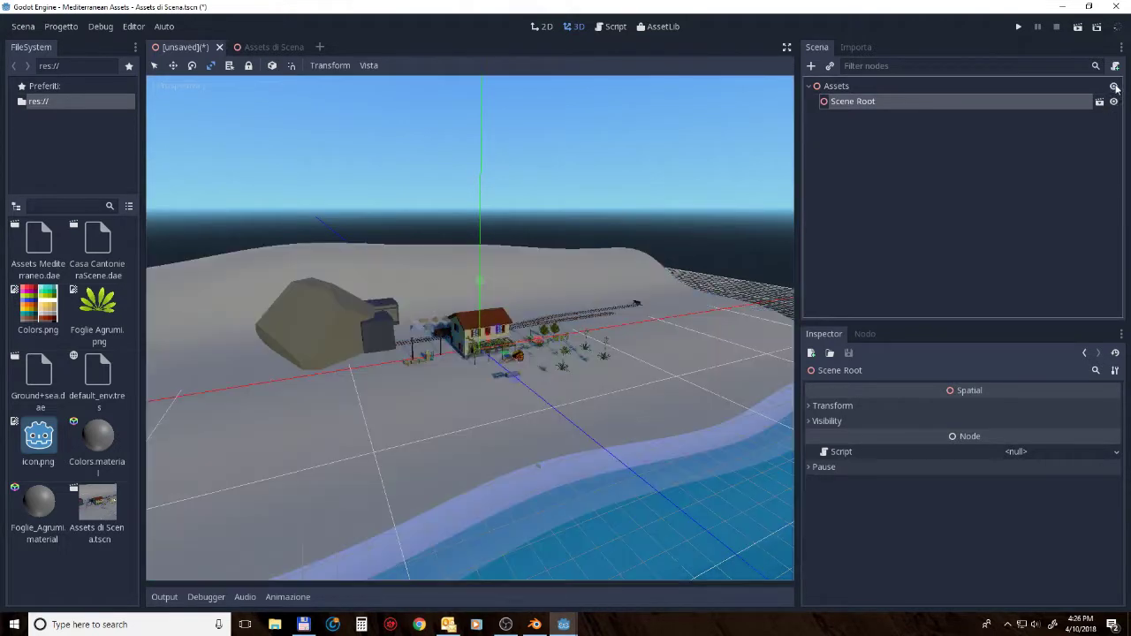
pyautogui.scroll(-2, 537, 367)
pyautogui.scroll(-2, 534, 370)
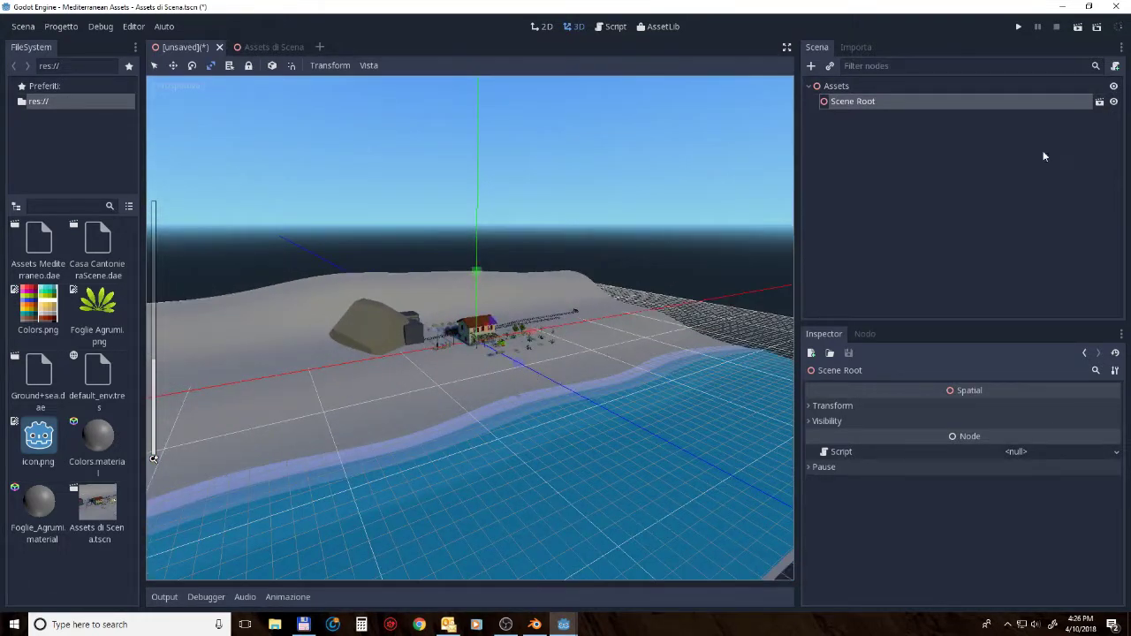
pyautogui.click(1113, 102)
pyautogui.scroll(-2, 449, 384)
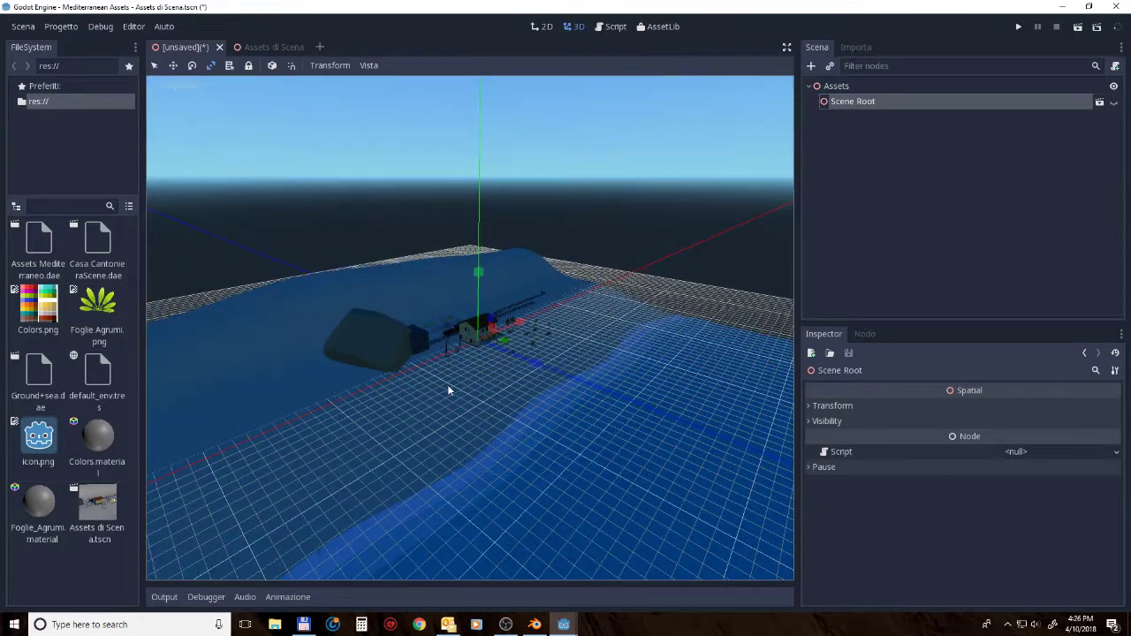
pyautogui.scroll(-2, 447, 384)
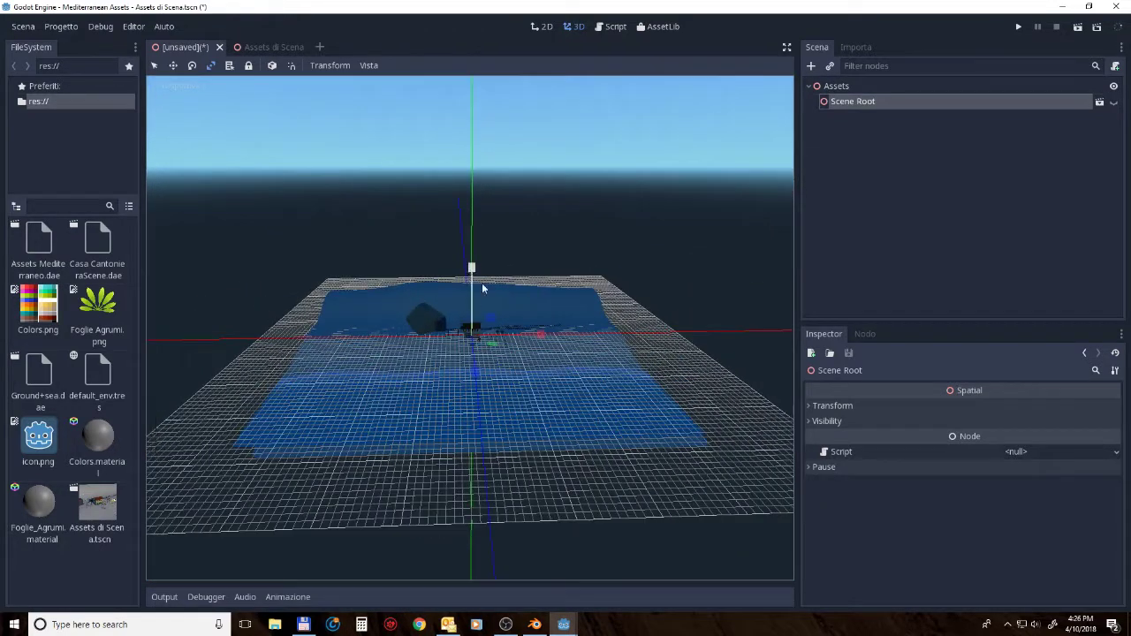
# Step: Collapse and re-expand the Assets node and lift the Scene Root along Y
pyautogui.moveTo(481, 282); pyautogui.dragTo(732, 210, button='middle')
pyautogui.click(808, 85)
pyautogui.click(808, 86)
pyautogui.moveTo(533, 324); pyautogui.dragTo(427, 411, button='middle')
pyautogui.click(152, 66)
pyautogui.moveTo(463, 332); pyautogui.dragTo(468, 292, button='middle')
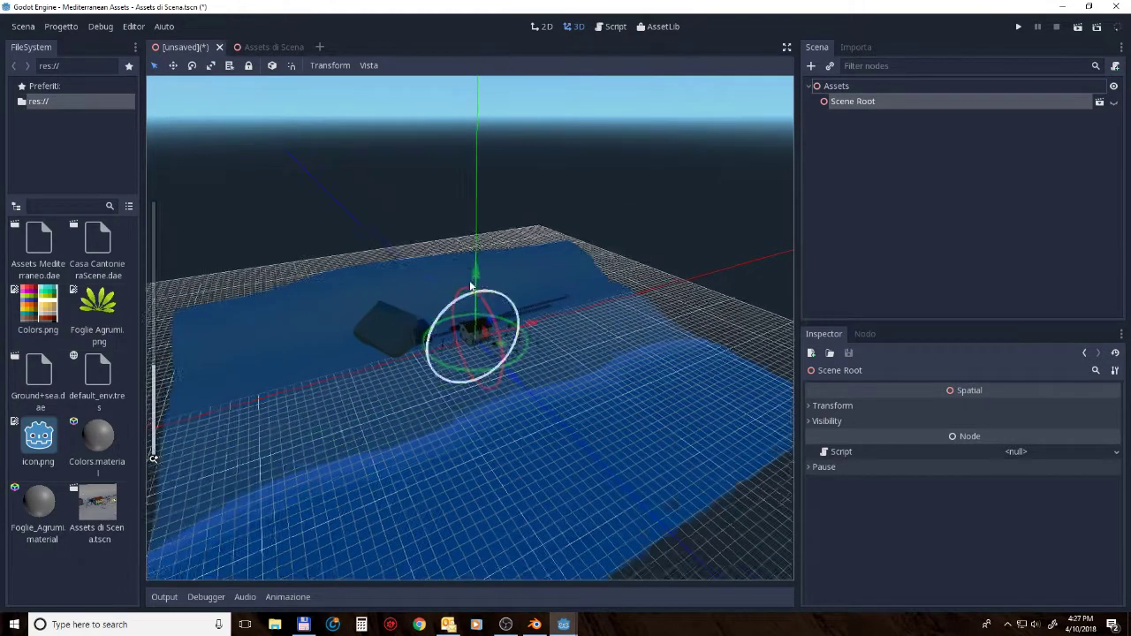
pyautogui.moveTo(474, 265); pyautogui.dragTo(463, 228)
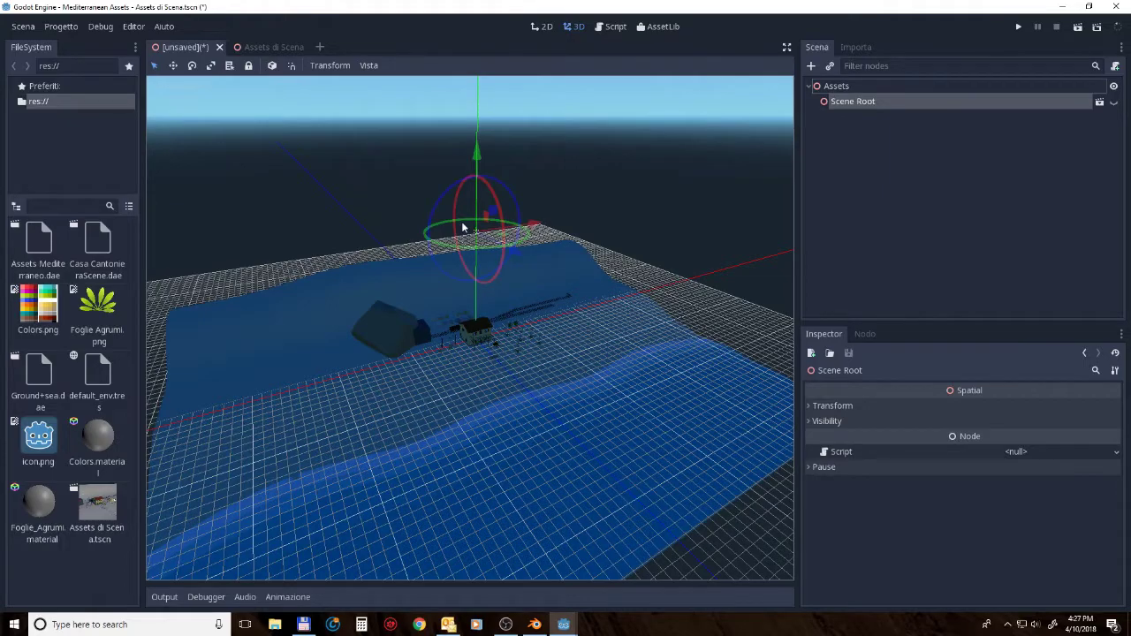
pyautogui.moveTo(451, 343); pyautogui.dragTo(499, 348, button='middle')
# Step: Delete the Scene Root node, confirming the Elimina Nodo(i)? prompt
pyautogui.press('Delete')
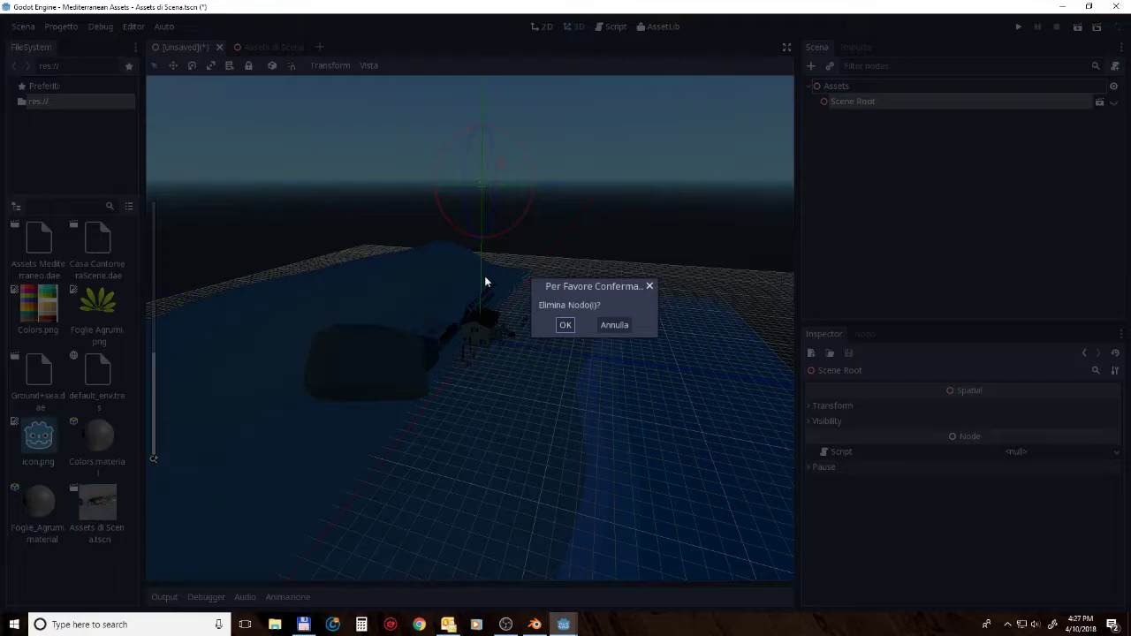
pyautogui.click(565, 325)
pyautogui.moveTo(529, 345); pyautogui.dragTo(380, 356, button='middle')
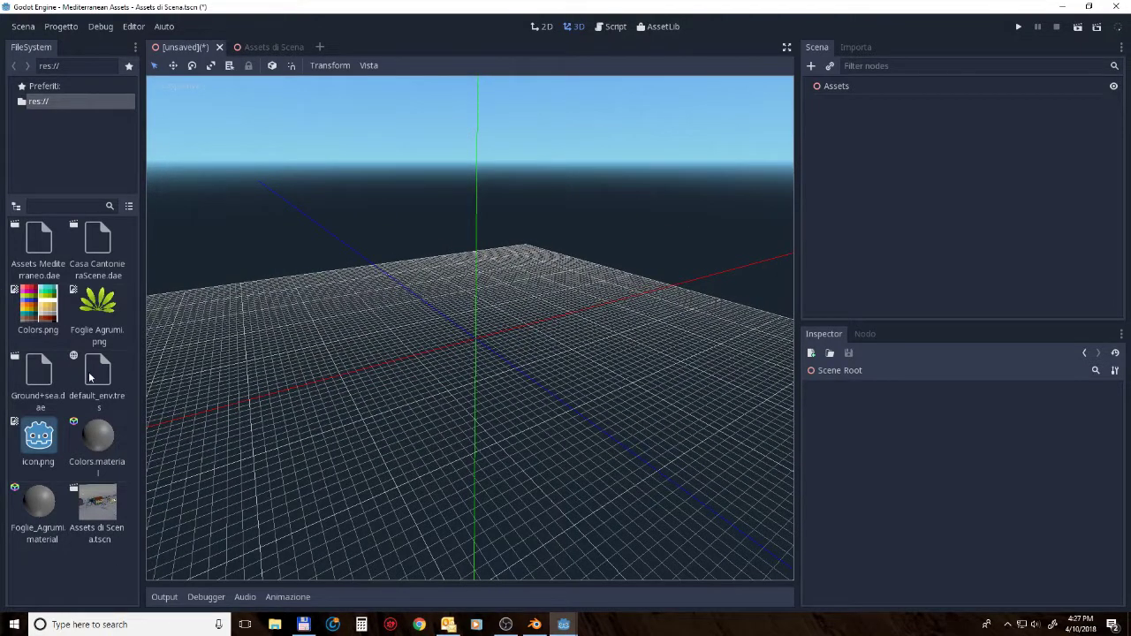
# Step: Drag Casa CantonieraScene.dae into the viewport so it is instanced under Assets
pyautogui.moveTo(99, 262); pyautogui.dragTo(192, 282)
pyautogui.moveTo(338, 345); pyautogui.dragTo(517, 306)
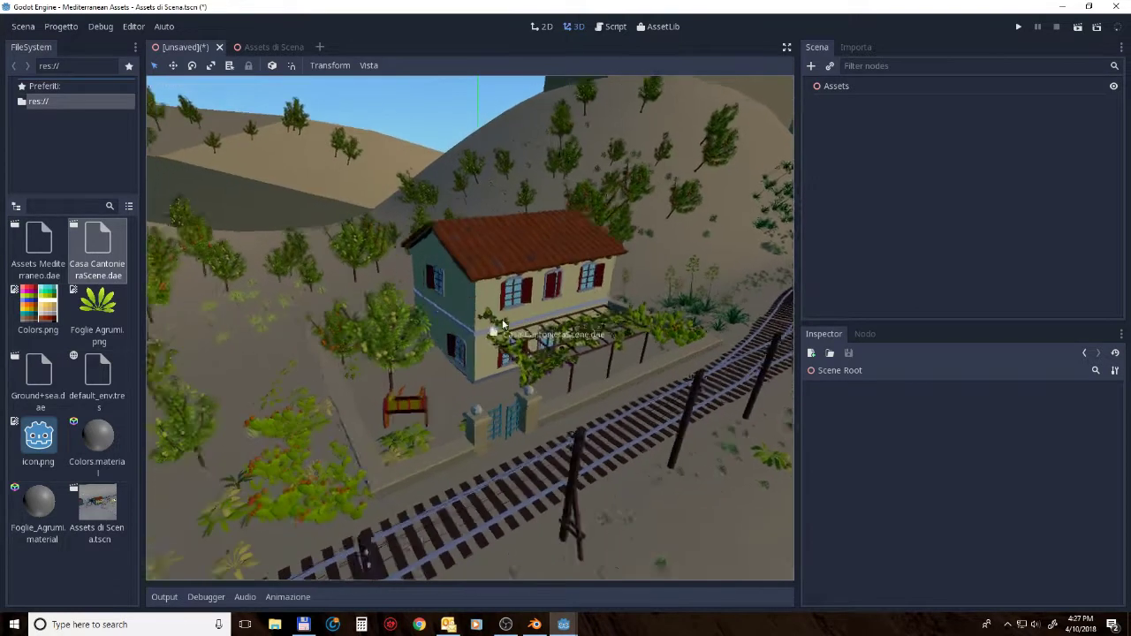
pyautogui.moveTo(468, 383); pyautogui.dragTo(466, 378)
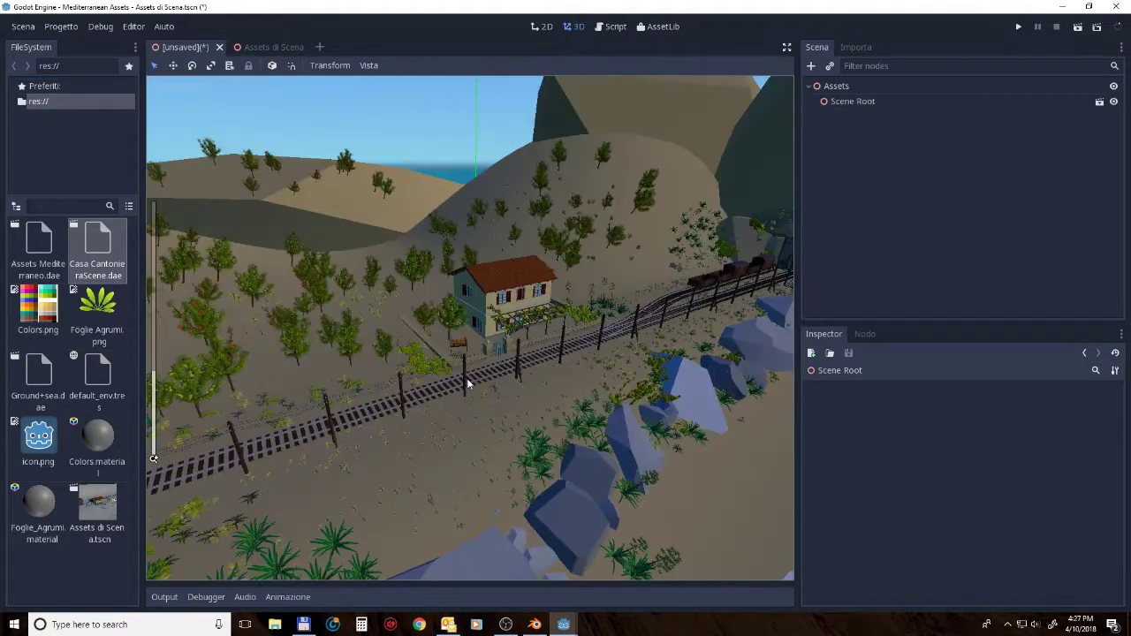
pyautogui.scroll(-10, 467, 378)
pyautogui.scroll(3, 406, 378)
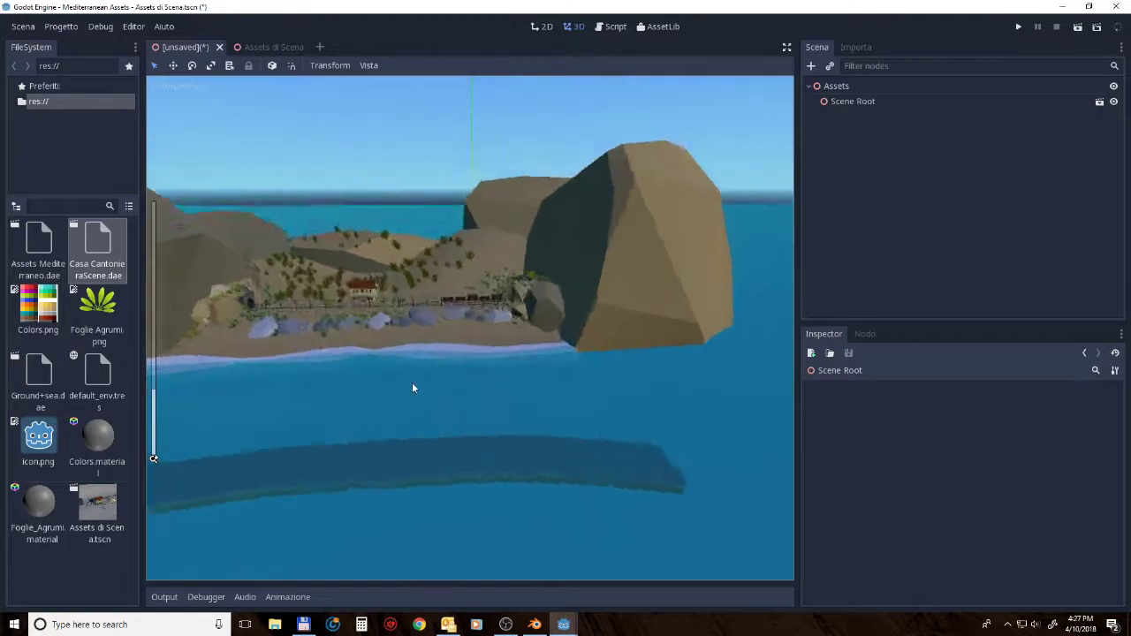
pyautogui.scroll(3, 415, 383)
pyautogui.scroll(3, 442, 387)
pyautogui.scroll(3, 458, 394)
pyautogui.scroll(3, 458, 391)
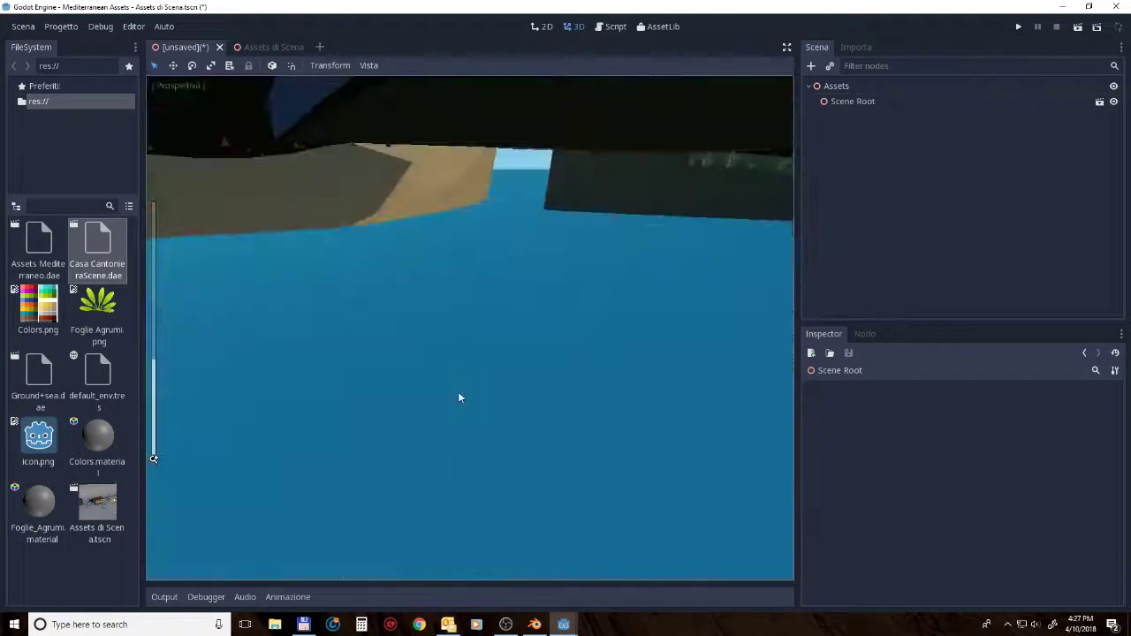
pyautogui.scroll(3, 458, 391)
pyautogui.scroll(2, 462, 393)
pyautogui.scroll(2, 460, 397)
# Step: Orbit around the house, then use Open in Editor beside its Scene Root
pyautogui.moveTo(462, 399)
pyautogui.mouseDown(button='middle')
pyautogui.moveTo(459, 381)
pyautogui.moveTo(439, 380)
pyautogui.moveTo(446, 374)
pyautogui.mouseUp(button='middle')
pyautogui.scroll(3, 449, 375)
pyautogui.scroll(-3, 449, 382)
pyautogui.scroll(2, 440, 377)
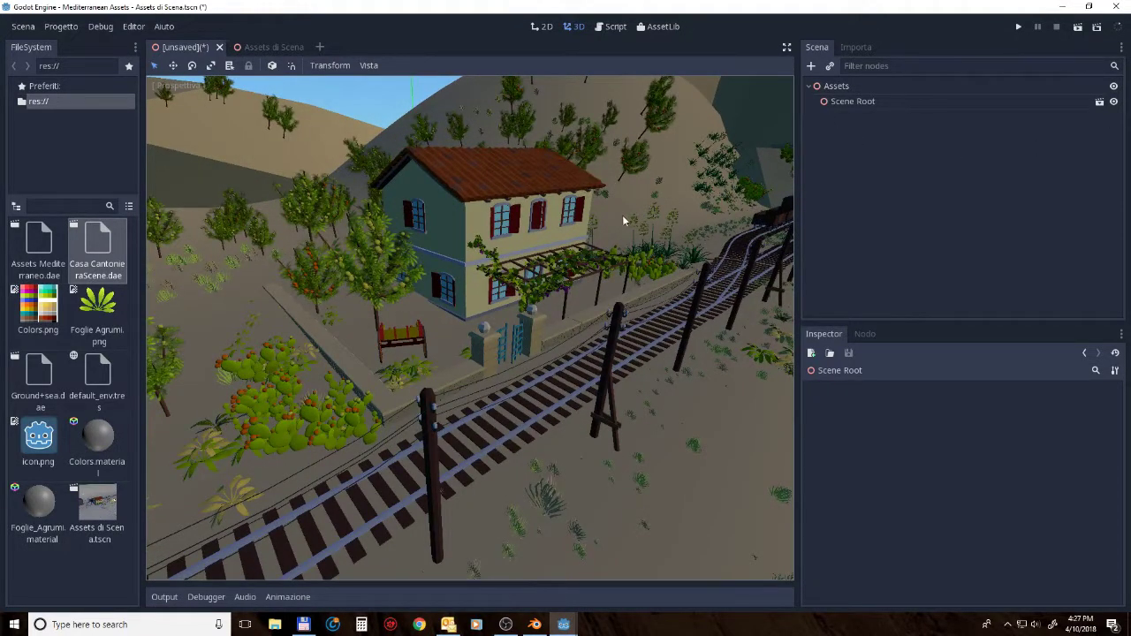
pyautogui.scroll(-5, 601, 228)
pyautogui.scroll(-3, 566, 247)
pyautogui.scroll(5, 542, 261)
pyautogui.scroll(-4, 565, 258)
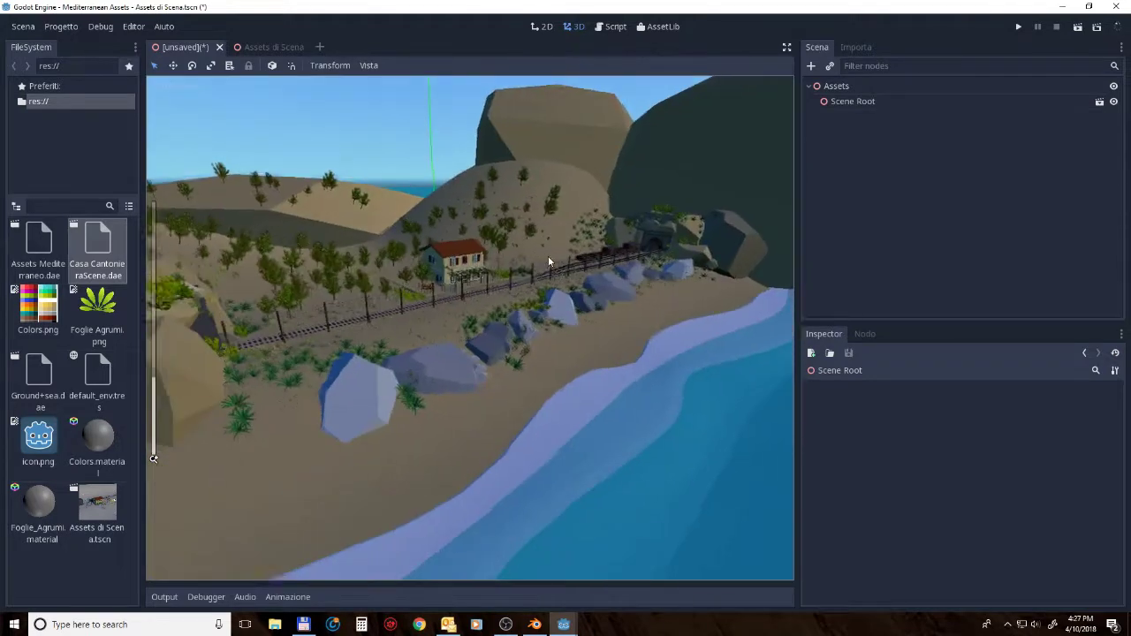
pyautogui.scroll(3, 548, 257)
pyautogui.scroll(2, 535, 247)
pyautogui.scroll(-3, 525, 239)
pyautogui.scroll(4, 525, 240)
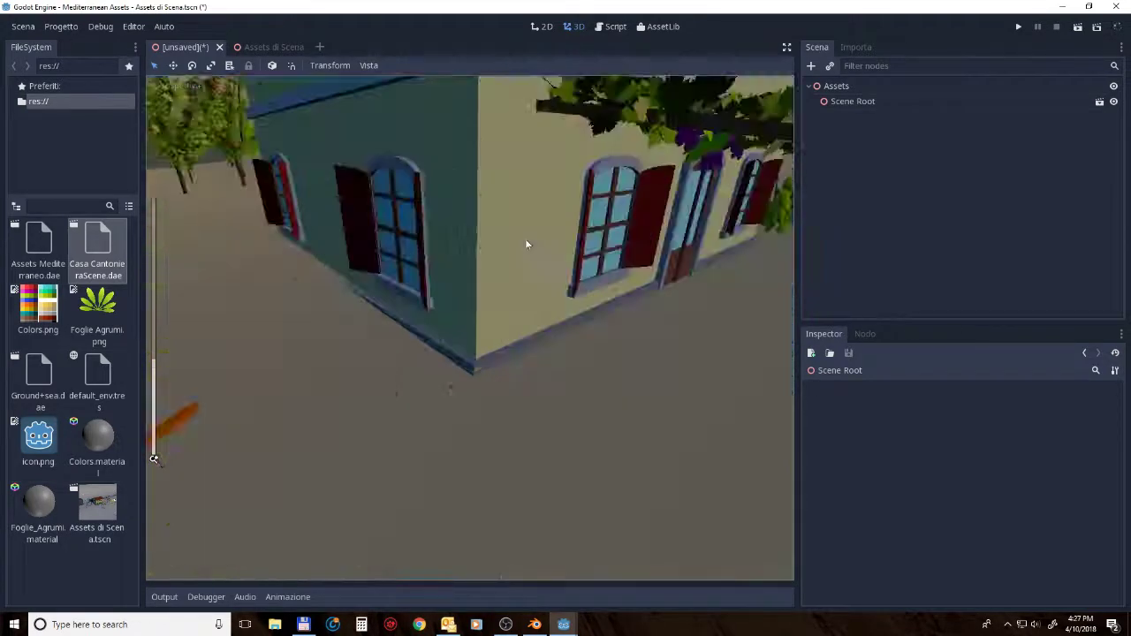
pyautogui.scroll(-4, 524, 239)
pyautogui.scroll(-1, 525, 239)
pyautogui.click(525, 239)
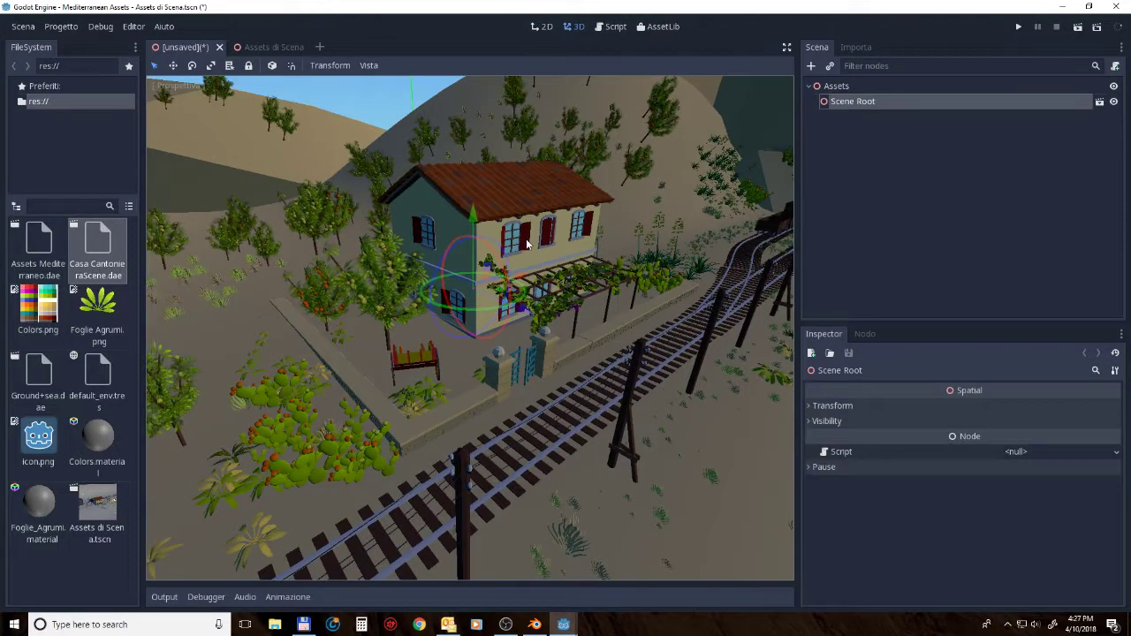
pyautogui.scroll(-5, 526, 239)
pyautogui.scroll(-3, 474, 260)
pyautogui.scroll(5, 441, 262)
pyautogui.scroll(2, 495, 309)
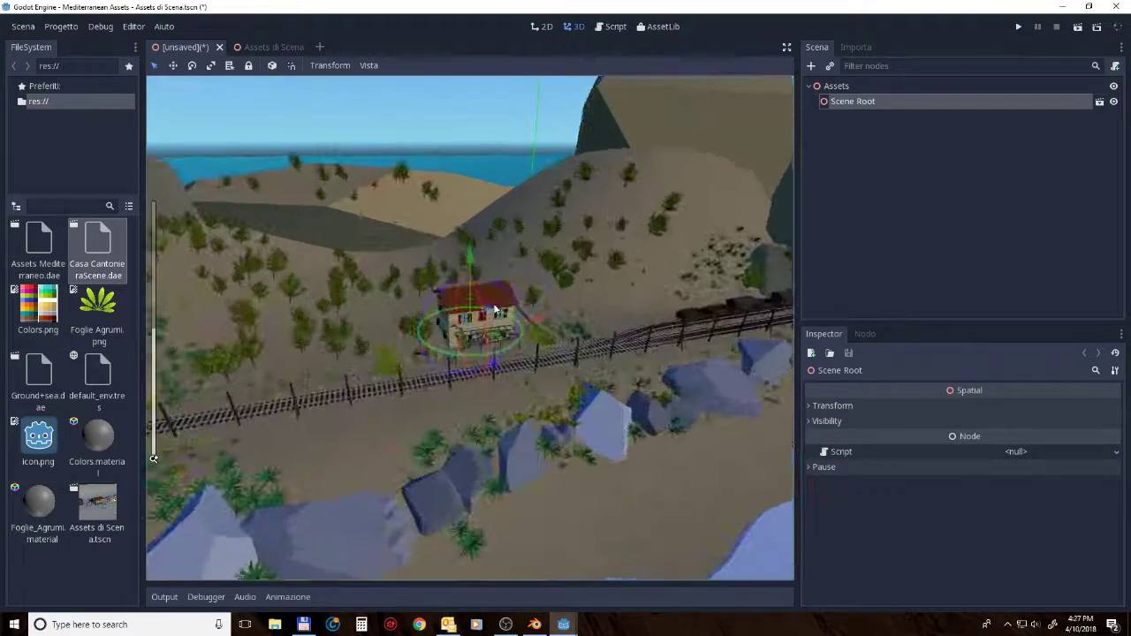
pyautogui.scroll(5, 496, 309)
pyautogui.moveTo(480, 327); pyautogui.dragTo(376, 212, button='middle')
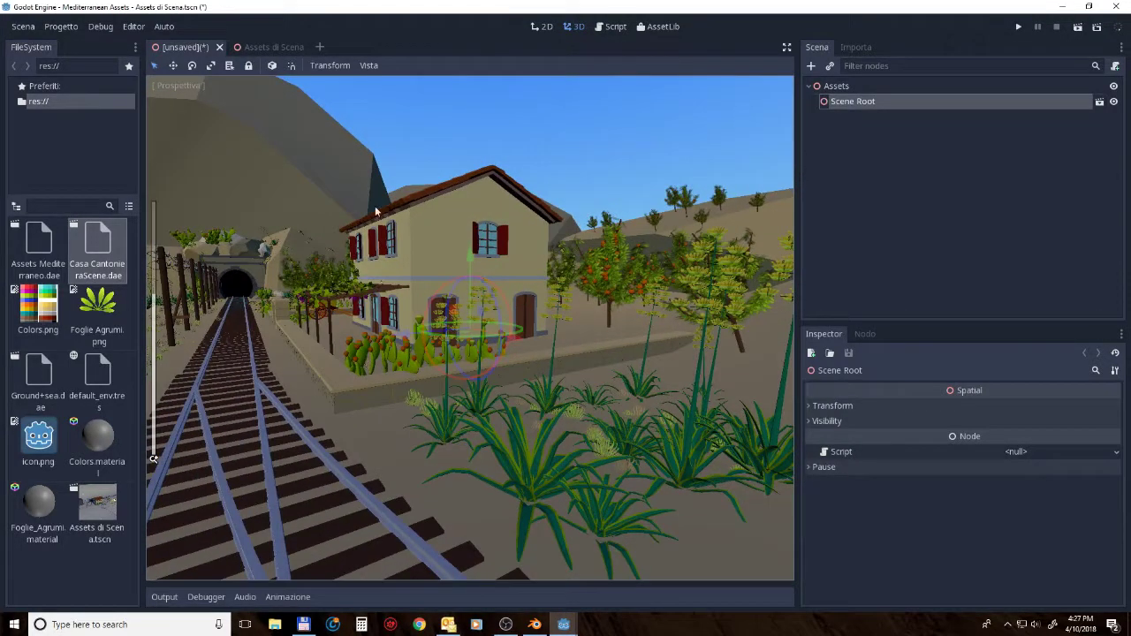
pyautogui.moveTo(419, 243); pyautogui.dragTo(459, 306, button='middle')
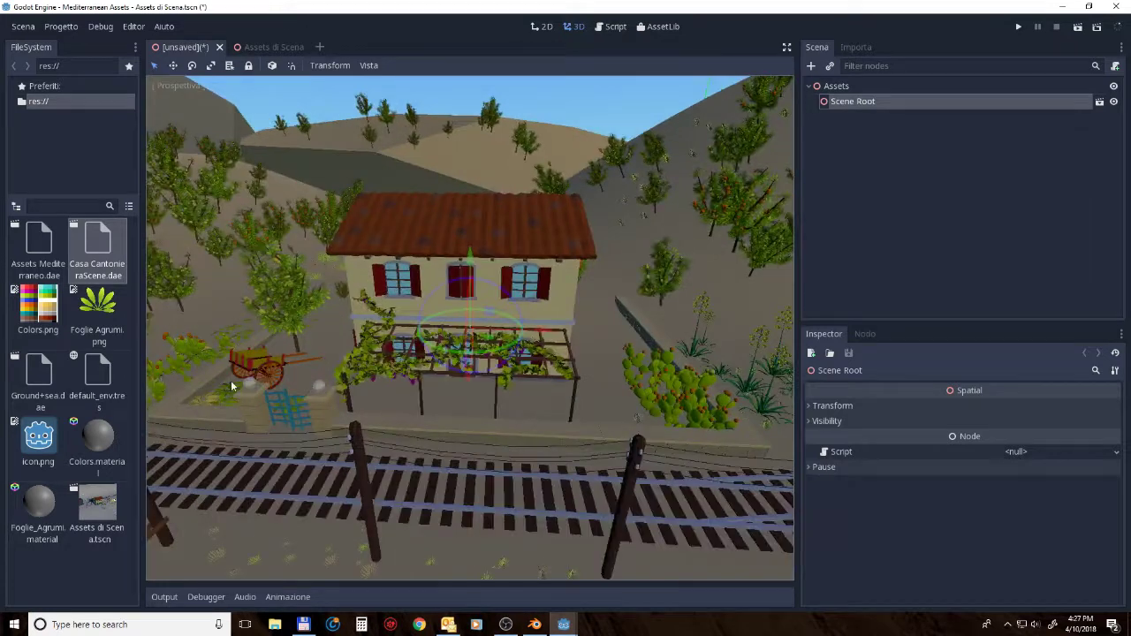
pyautogui.moveTo(265, 294); pyautogui.dragTo(433, 259, button='middle')
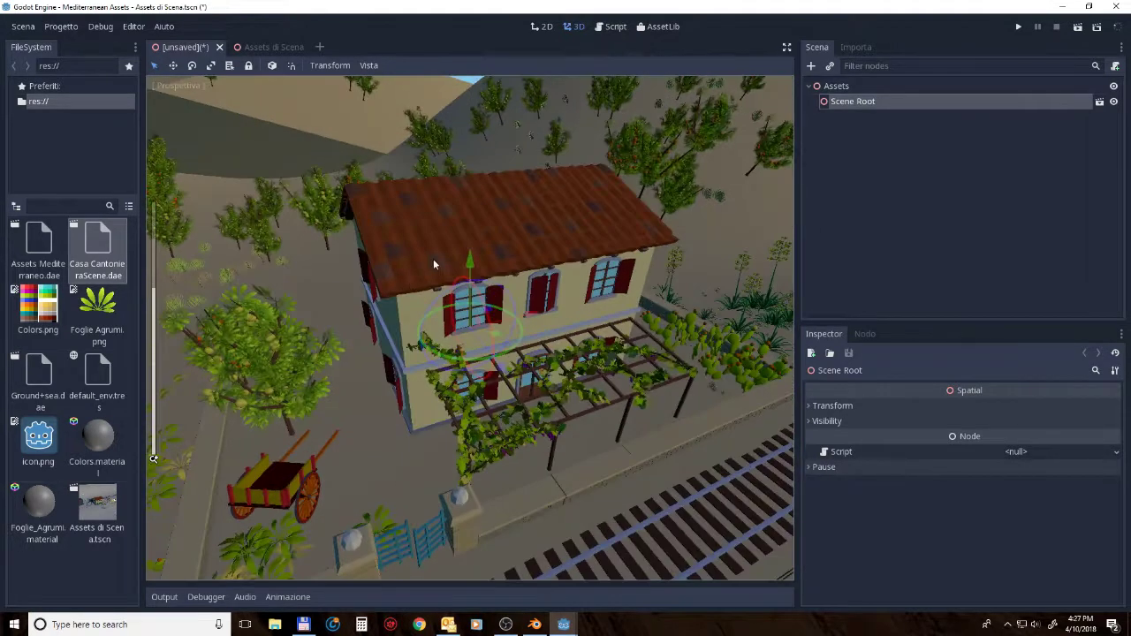
pyautogui.click(1099, 103)
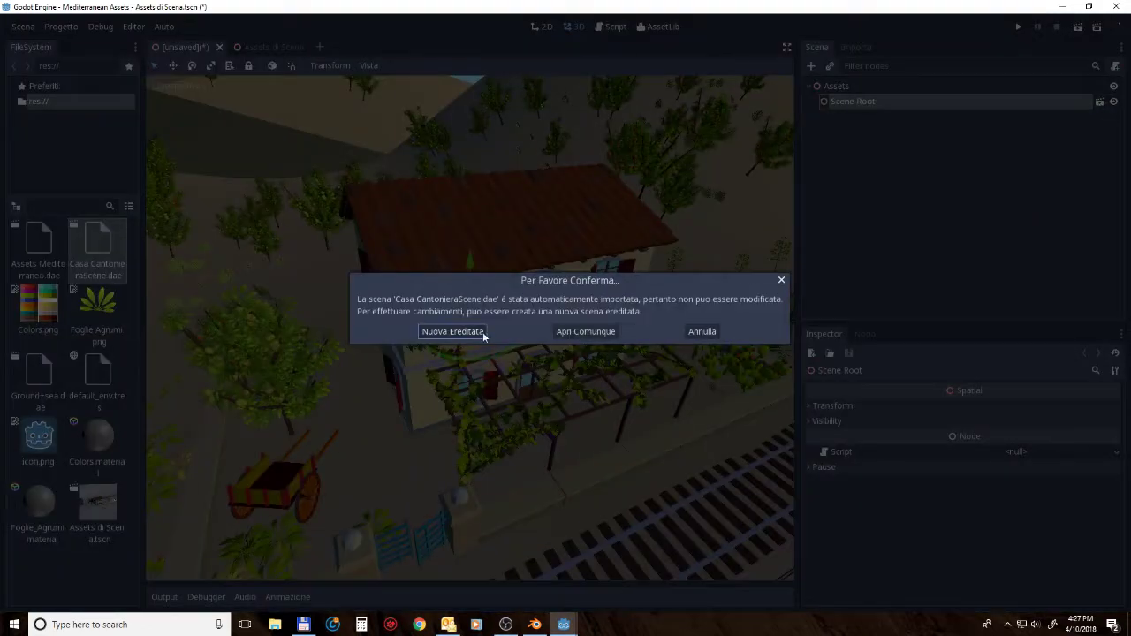
# Step: Choose Nuova Ereditata to create an inherited scene from Casa CantonieraScene.dae, then check the Assets di Scena tab
pyautogui.click(456, 334)
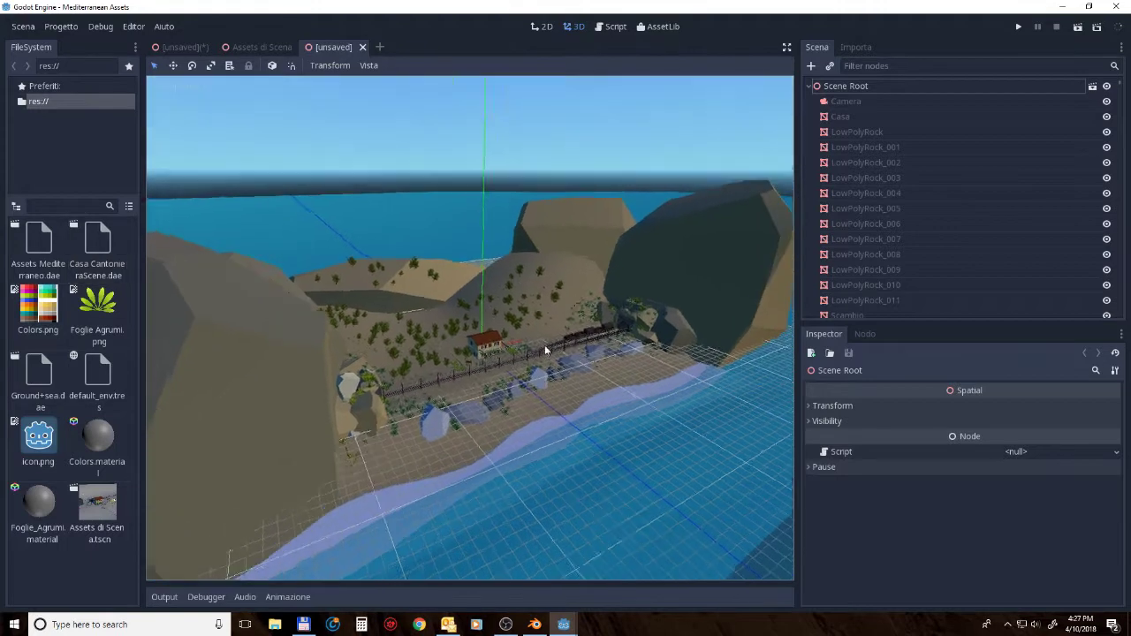
pyautogui.moveTo(545, 350); pyautogui.dragTo(306, 116, button='middle')
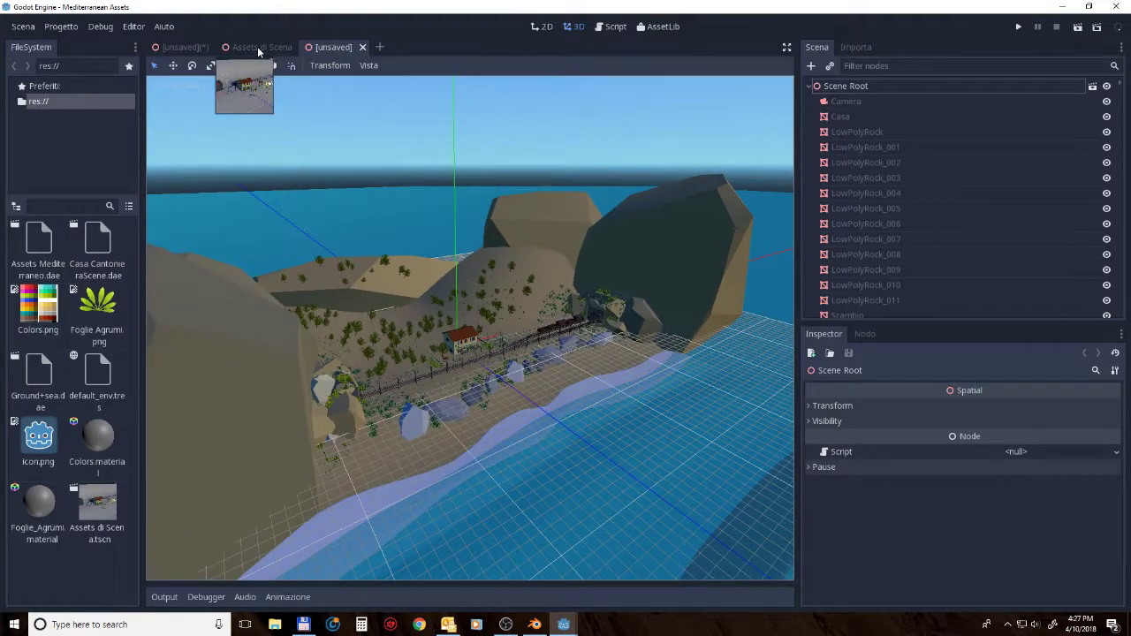
pyautogui.click(258, 48)
pyautogui.click(341, 48)
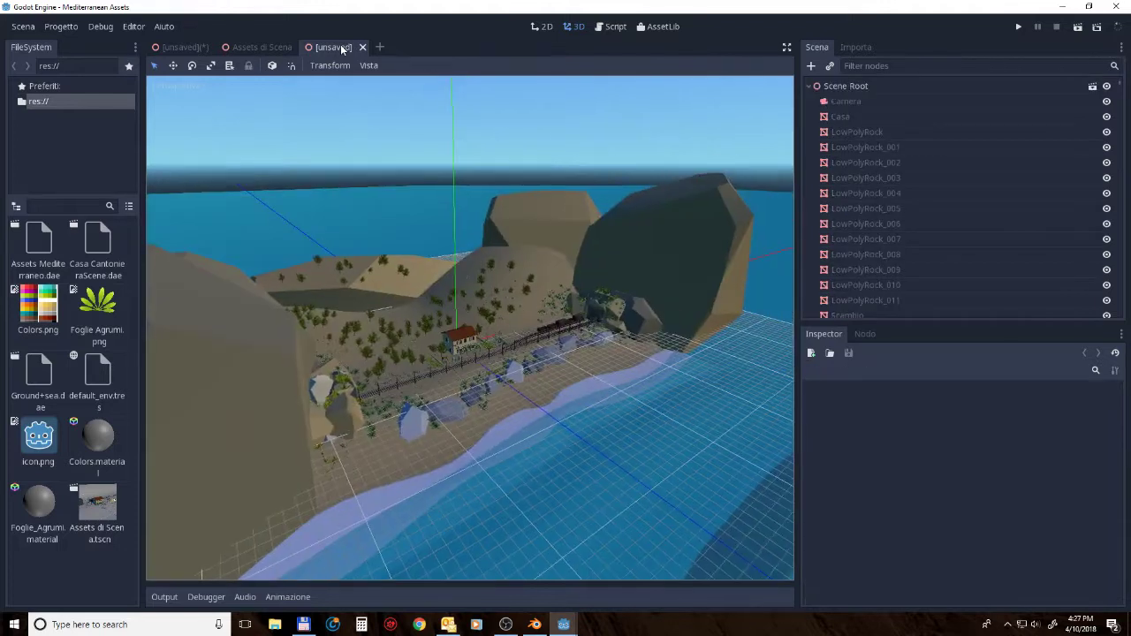
pyautogui.click(23, 27)
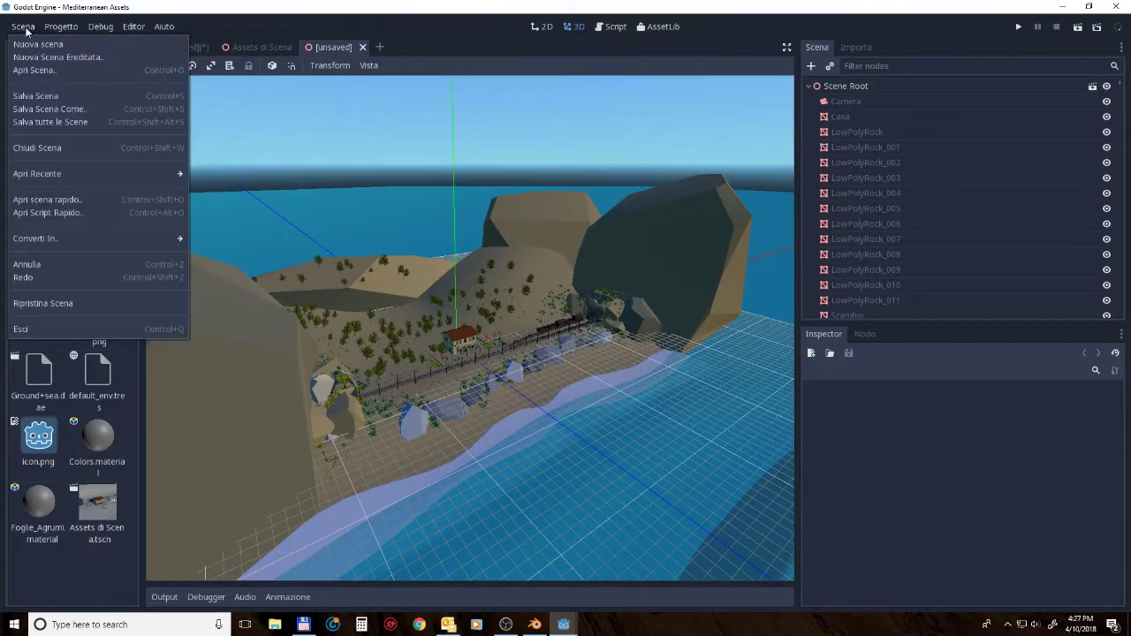
# Step: Save the inherited scene as 'ScenaCompleta da Blender' with Salva Scena
pyautogui.click(30, 97)
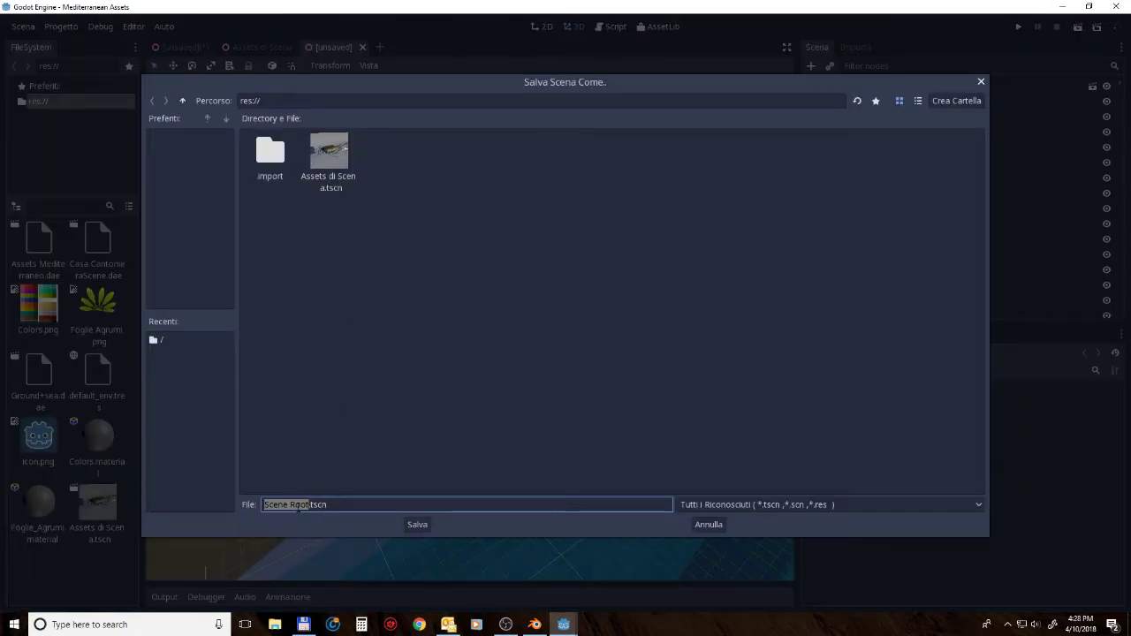
pyautogui.write('Scena')
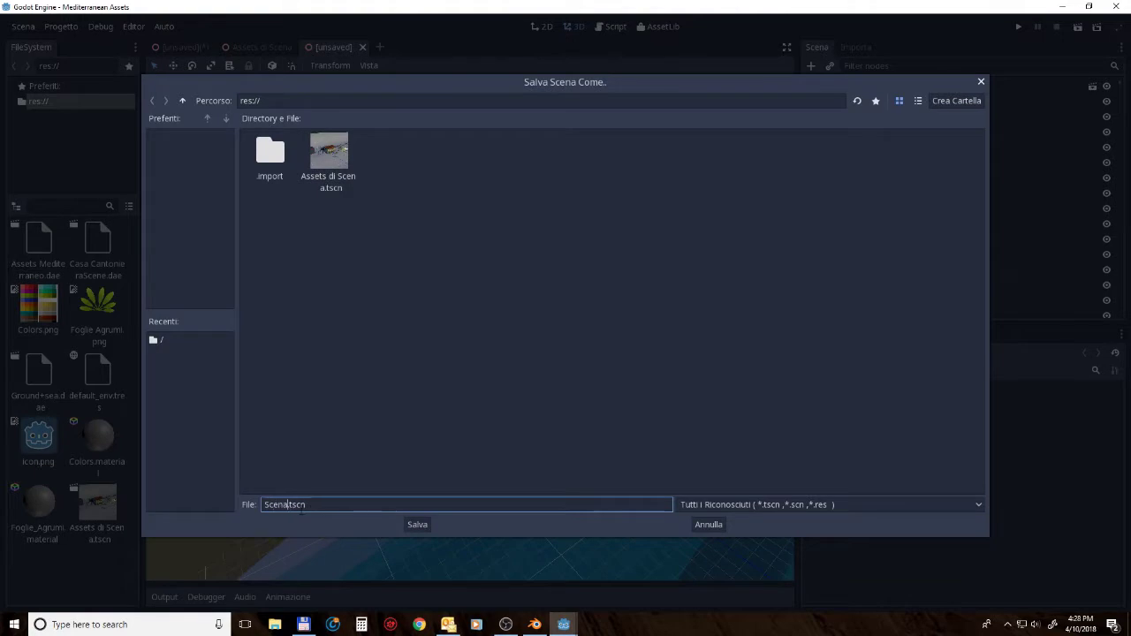
pyautogui.write('Completa da B')
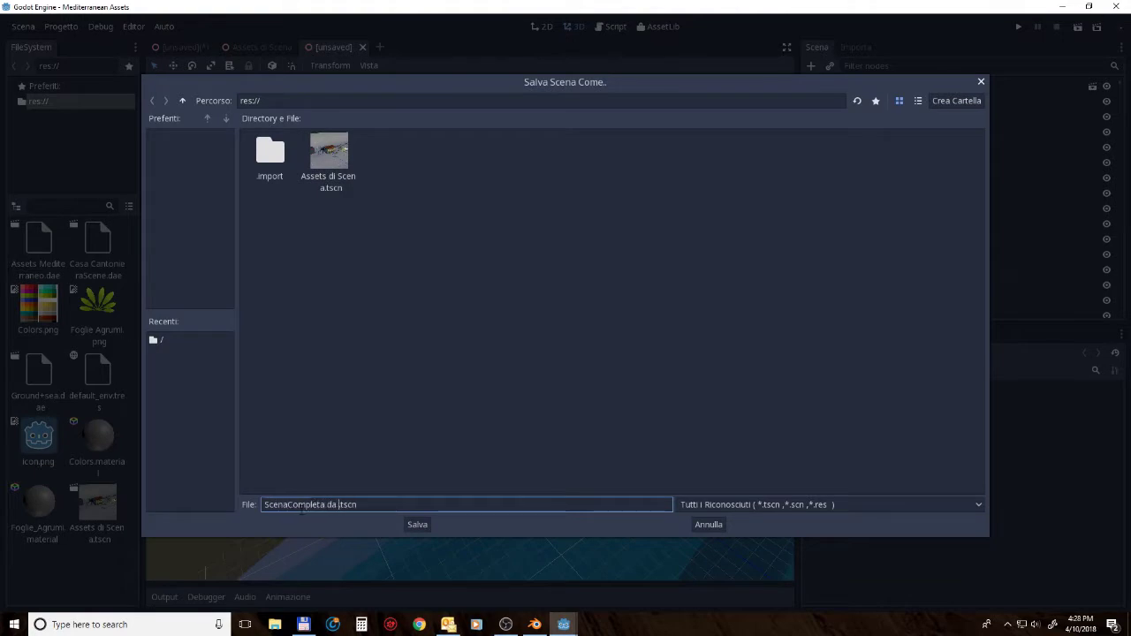
pyautogui.write('lender')
pyautogui.press('Return')
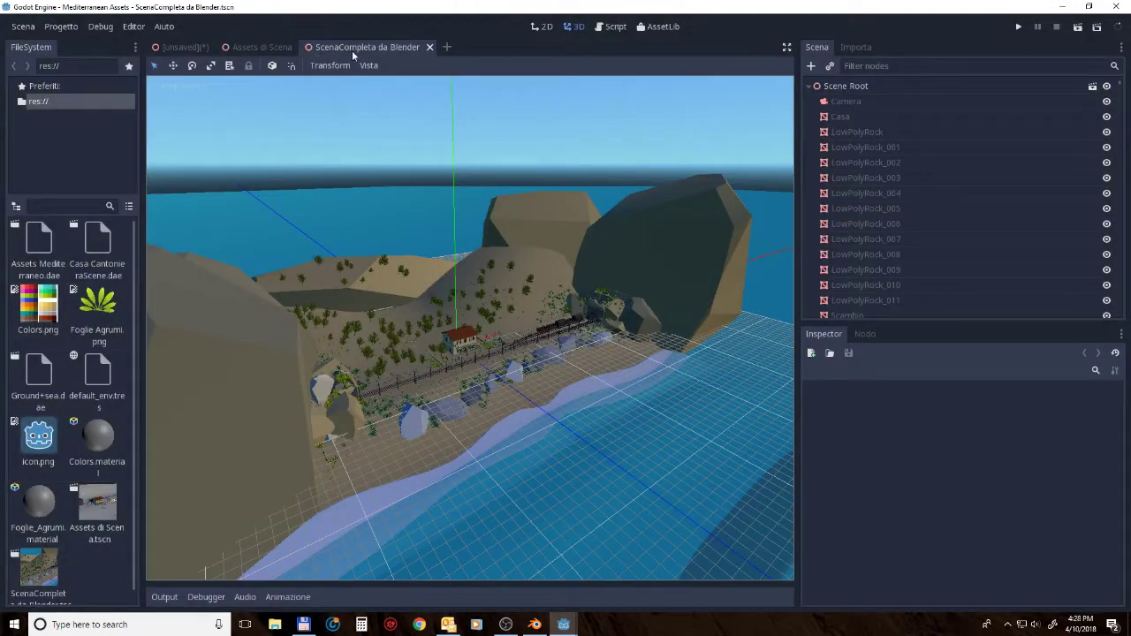
# Step: Nudge the carretto cart sideways along X and raise it slightly
pyautogui.scroll(3, 415, 415)
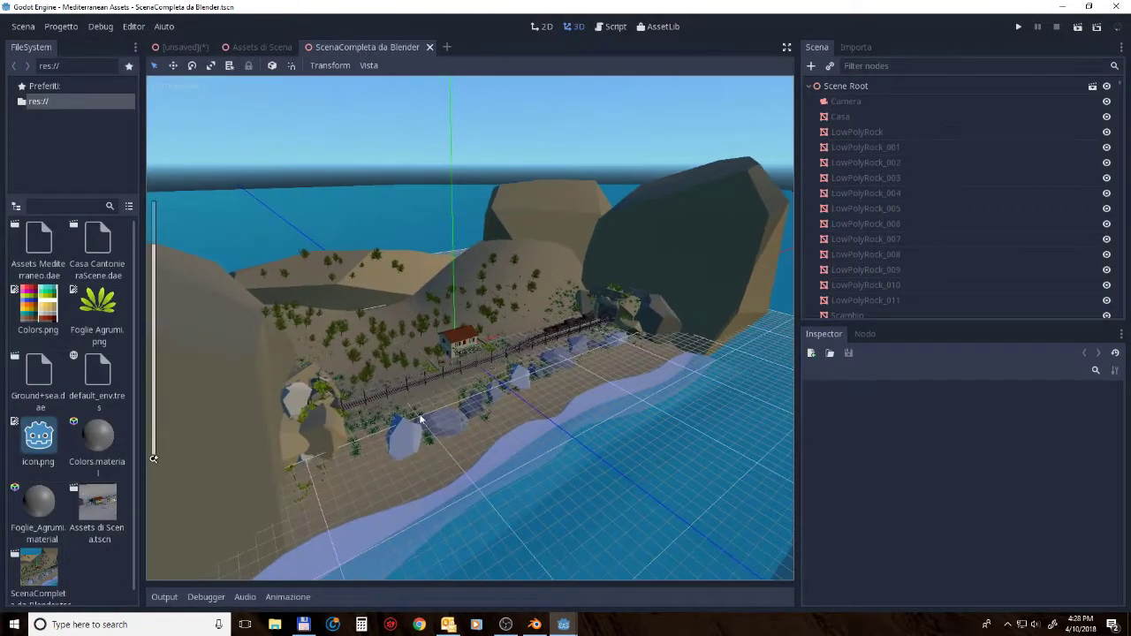
pyautogui.click(484, 377)
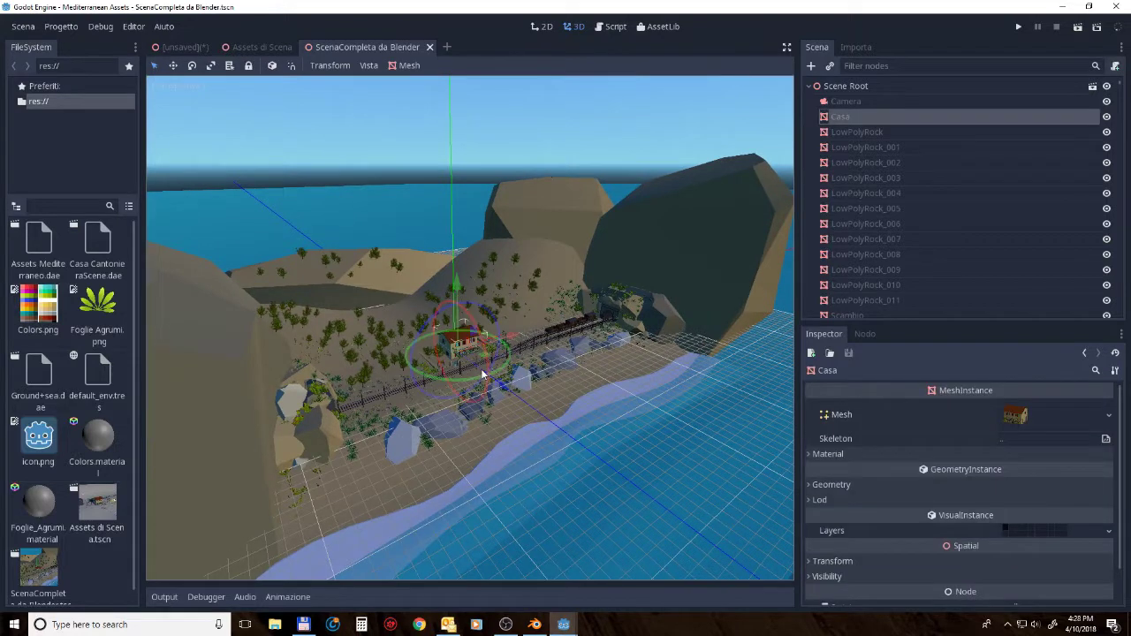
pyautogui.scroll(5, 466, 373)
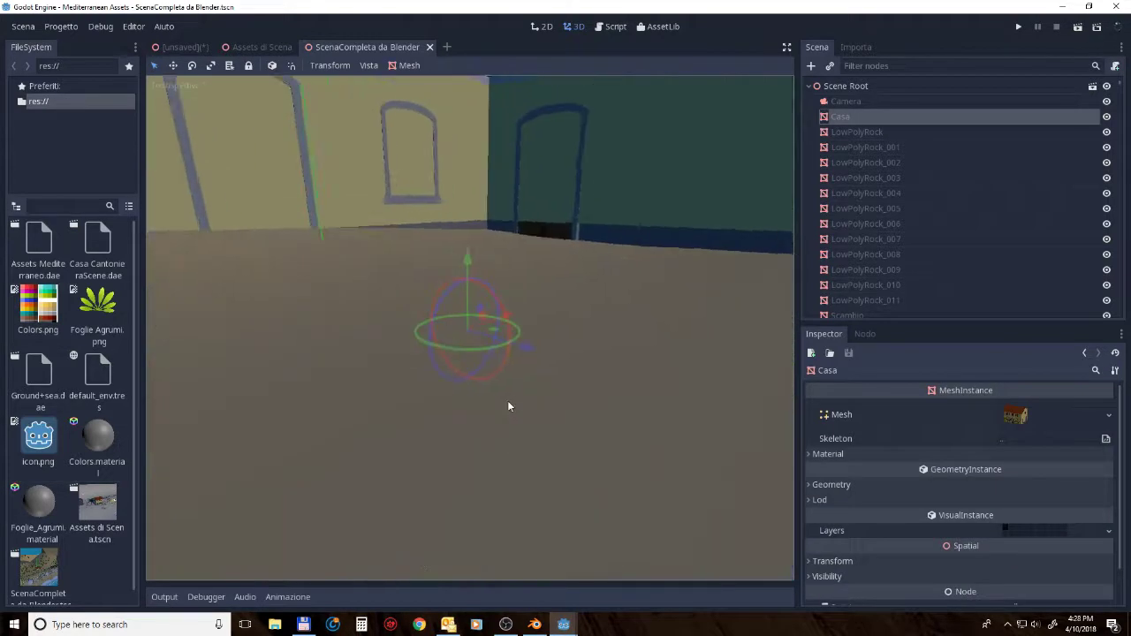
pyautogui.scroll(-3, 532, 409)
pyautogui.scroll(-3, 531, 409)
pyautogui.scroll(-3, 530, 406)
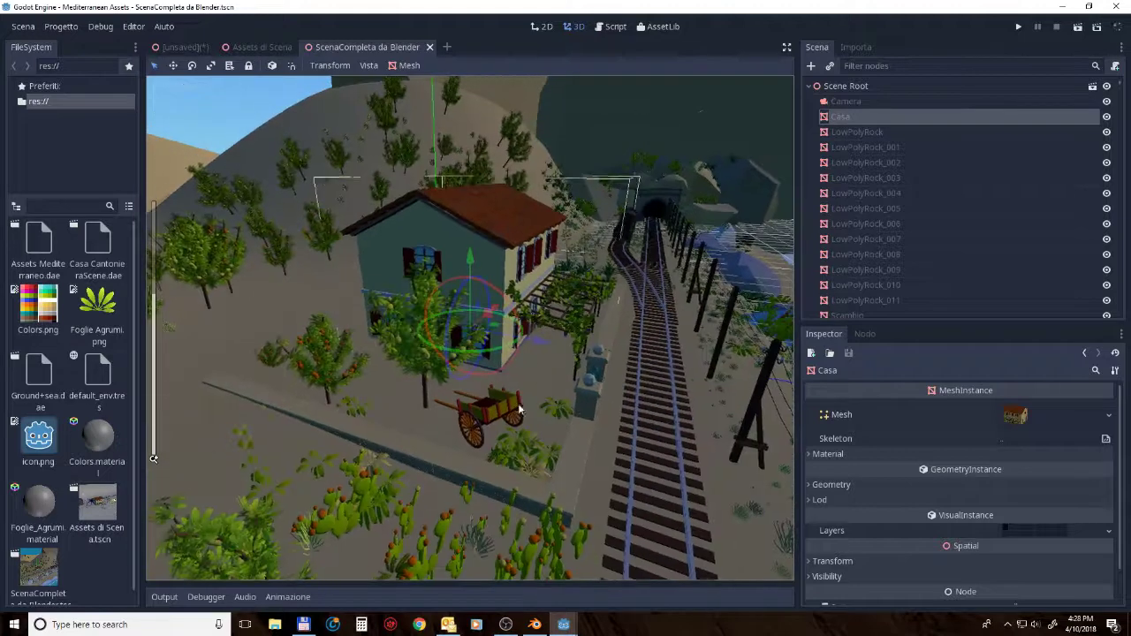
pyautogui.click(483, 428)
pyautogui.moveTo(484, 427); pyautogui.dragTo(426, 416, button='middle')
pyautogui.moveTo(437, 446); pyautogui.dragTo(448, 439)
pyautogui.moveTo(447, 438); pyautogui.dragTo(366, 389, button='middle')
pyautogui.moveTo(304, 375); pyautogui.dragTo(296, 364)
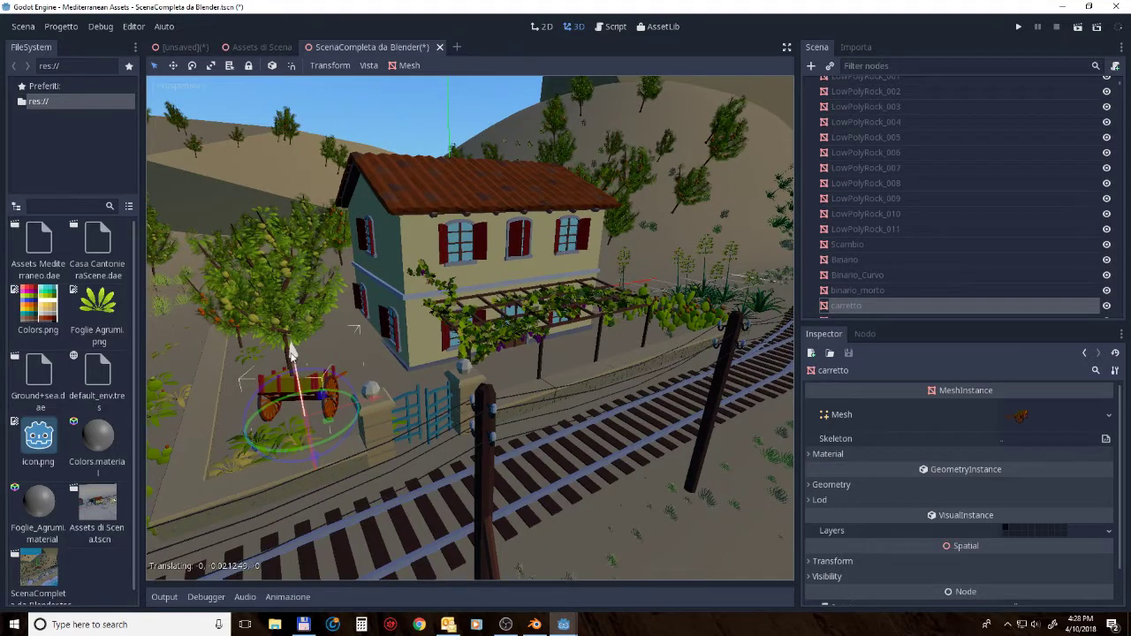
pyautogui.moveTo(296, 364); pyautogui.dragTo(472, 403, button='middle')
pyautogui.scroll(3, 481, 402)
pyautogui.scroll(3, 494, 403)
# Step: Rotate the cancello gate by about 9 degrees
pyautogui.click(516, 446)
pyautogui.moveTo(519, 474); pyautogui.dragTo(533, 482)
pyautogui.moveTo(533, 482)
pyautogui.mouseDown(button='middle')
pyautogui.moveTo(383, 369)
pyautogui.moveTo(618, 291)
pyautogui.mouseUp(button='middle')
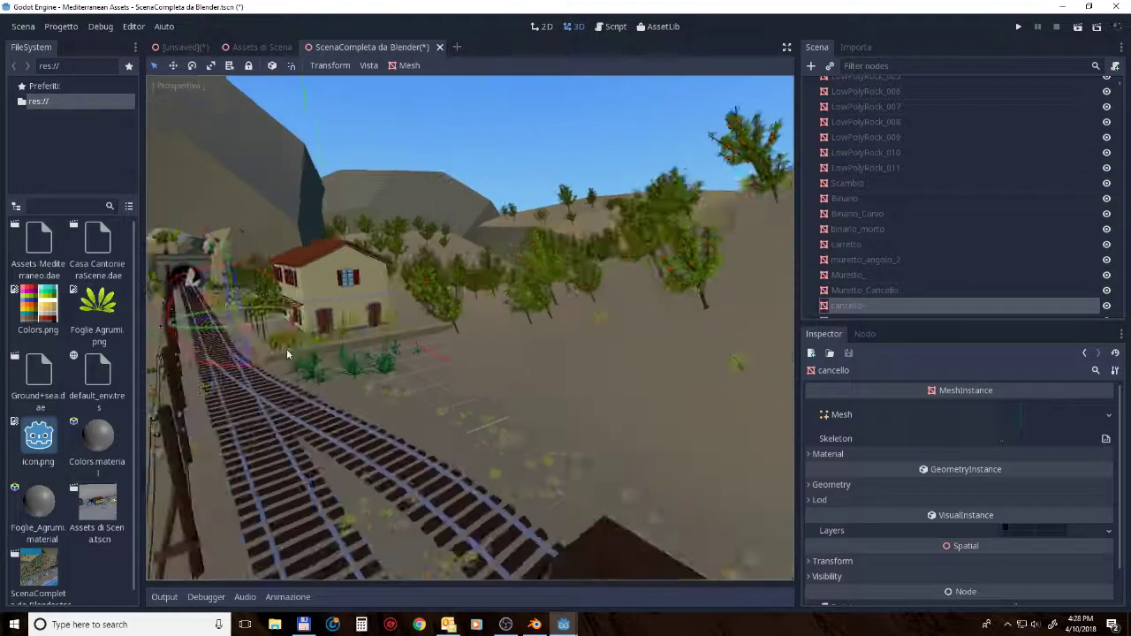
# Step: Rotate the trees Albero_as_035, Albero_001_as_042 and Albero_001_as_043 to new angles
pyautogui.click(619, 289)
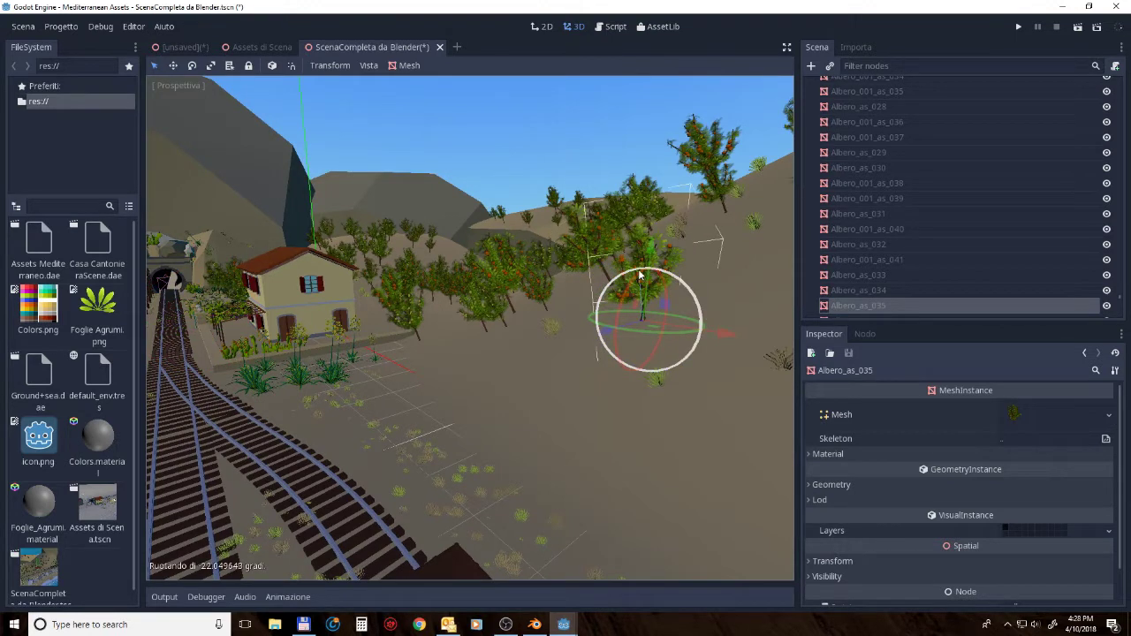
pyautogui.moveTo(697, 239); pyautogui.dragTo(670, 305, button='middle')
pyautogui.moveTo(658, 298); pyautogui.dragTo(595, 289)
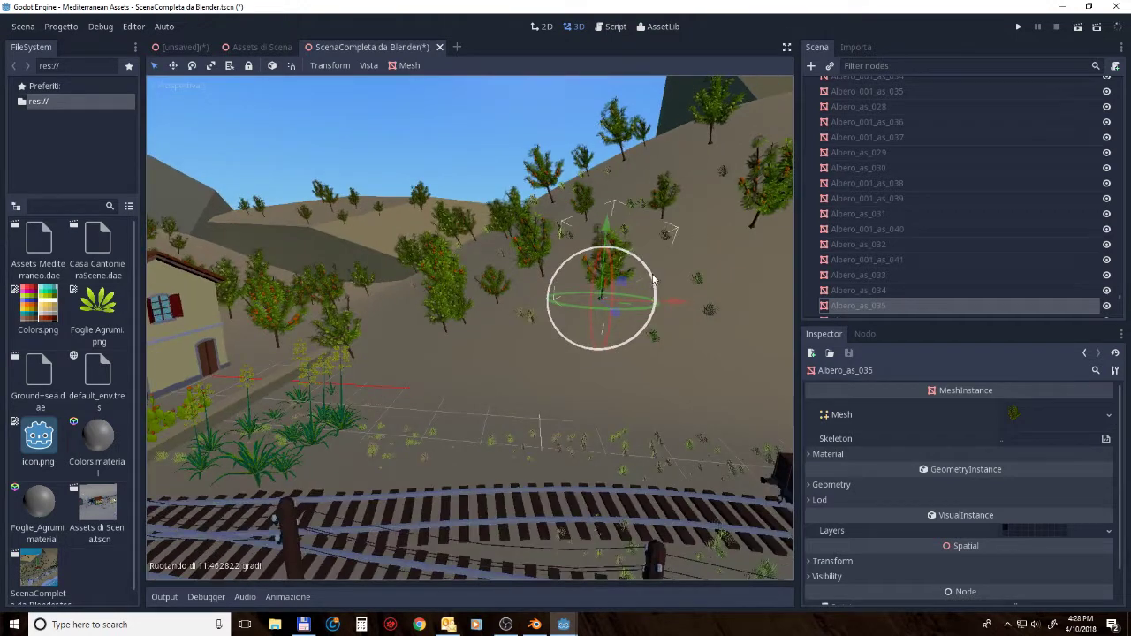
pyautogui.click(594, 290)
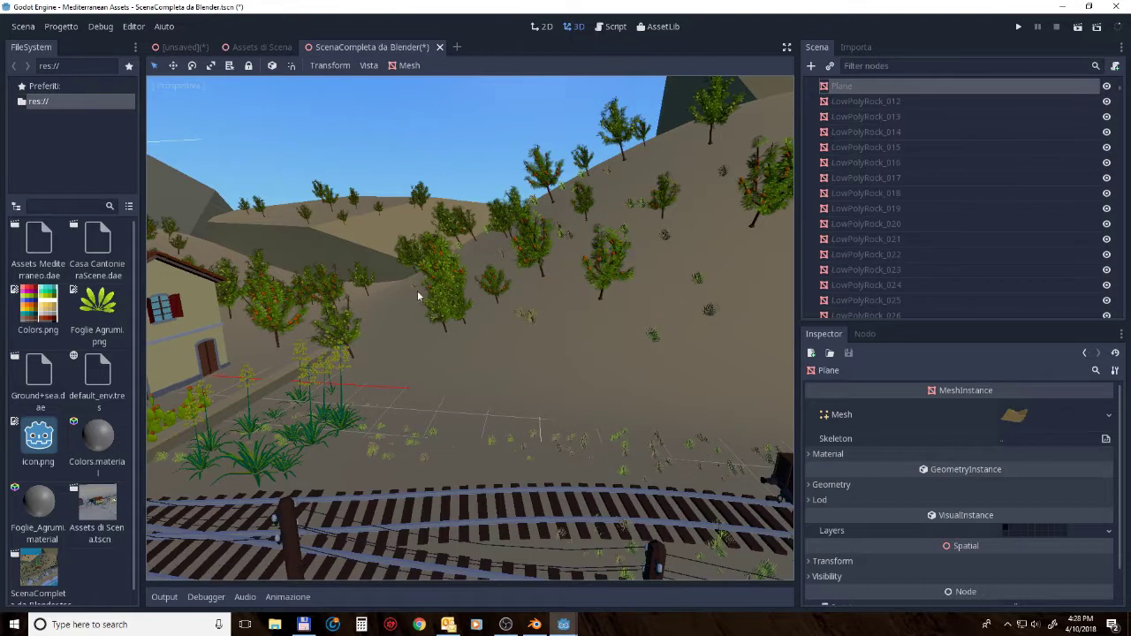
pyautogui.click(451, 303)
pyautogui.moveTo(451, 325); pyautogui.dragTo(436, 305)
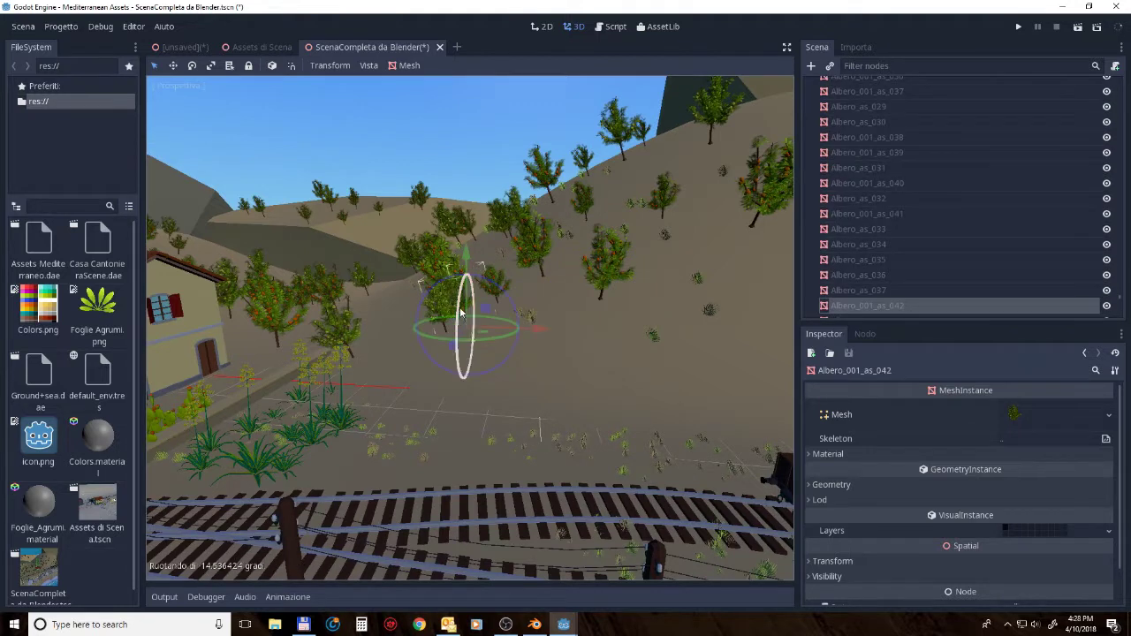
pyautogui.click(437, 307)
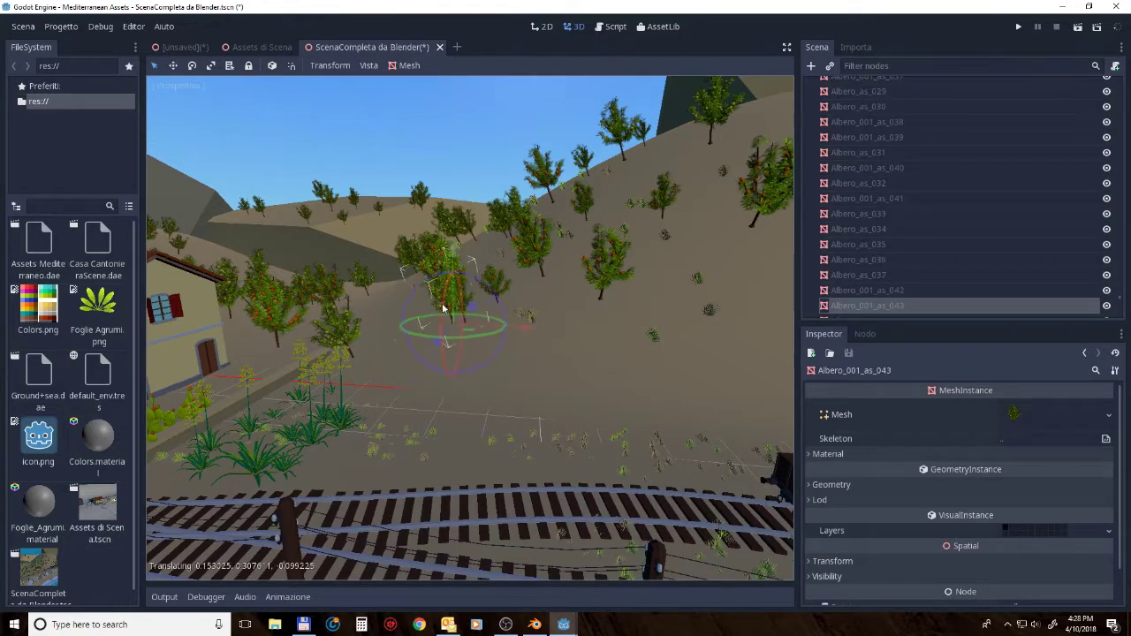
pyautogui.moveTo(444, 321); pyautogui.dragTo(448, 307)
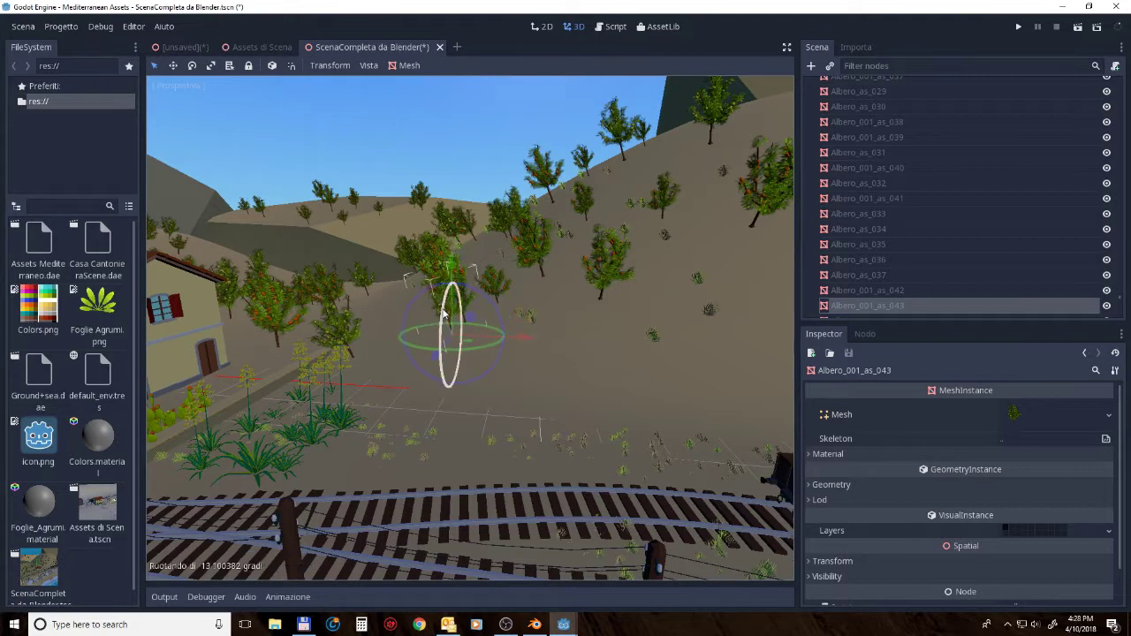
# Step: Rotate Albero_as_016 about 20 degrees and turn another tree on the slope
pyautogui.click(752, 200)
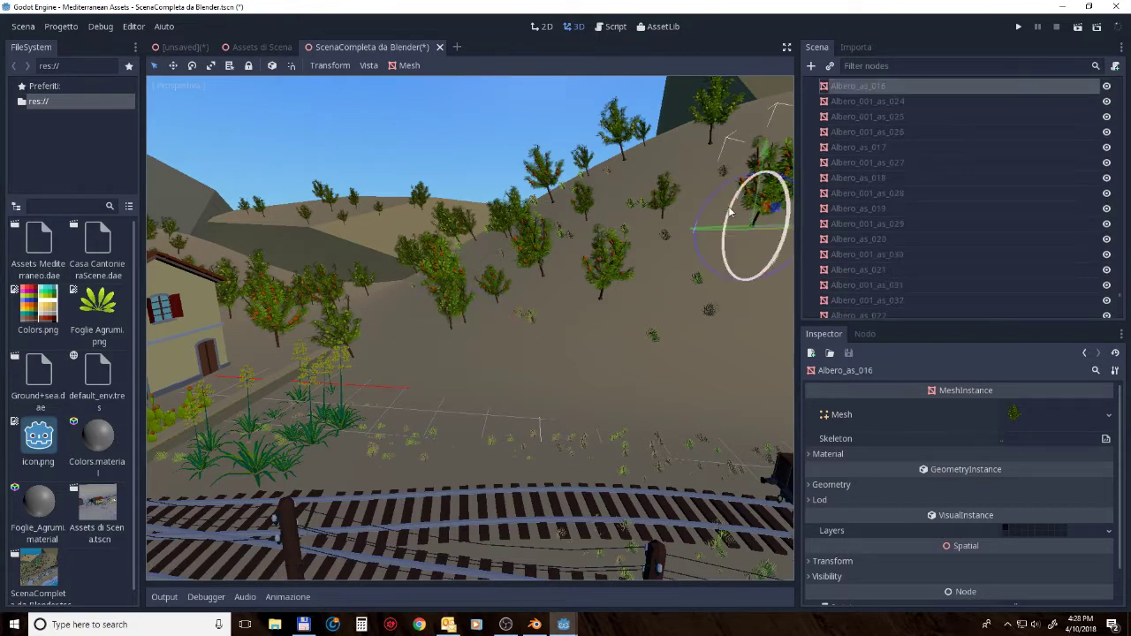
pyautogui.press('f')
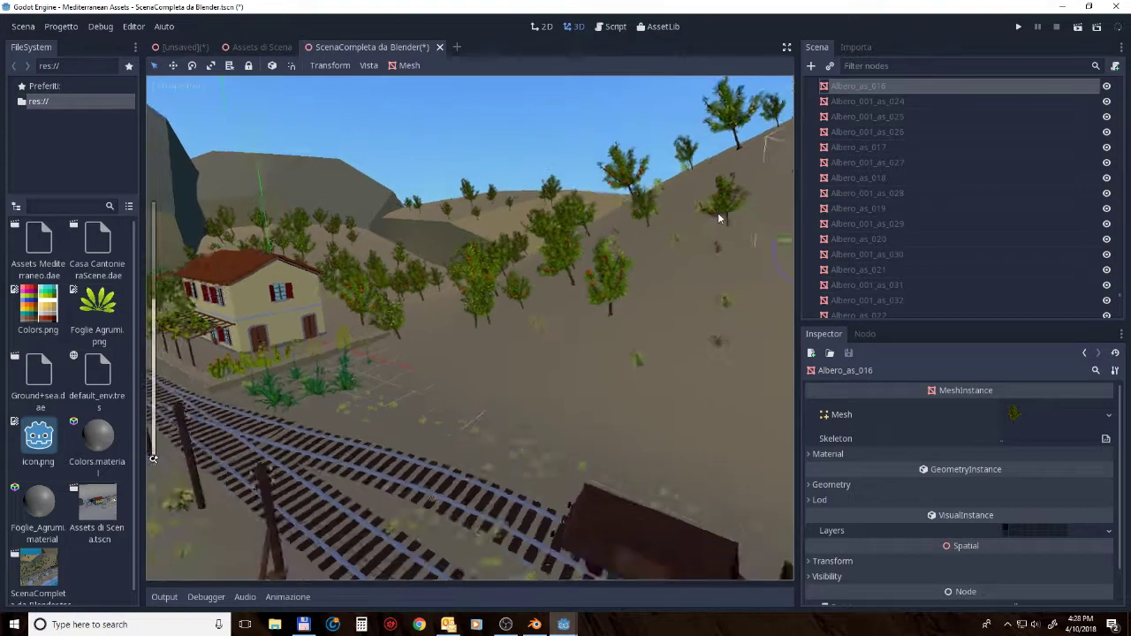
pyautogui.moveTo(551, 254); pyautogui.dragTo(575, 248, button='middle')
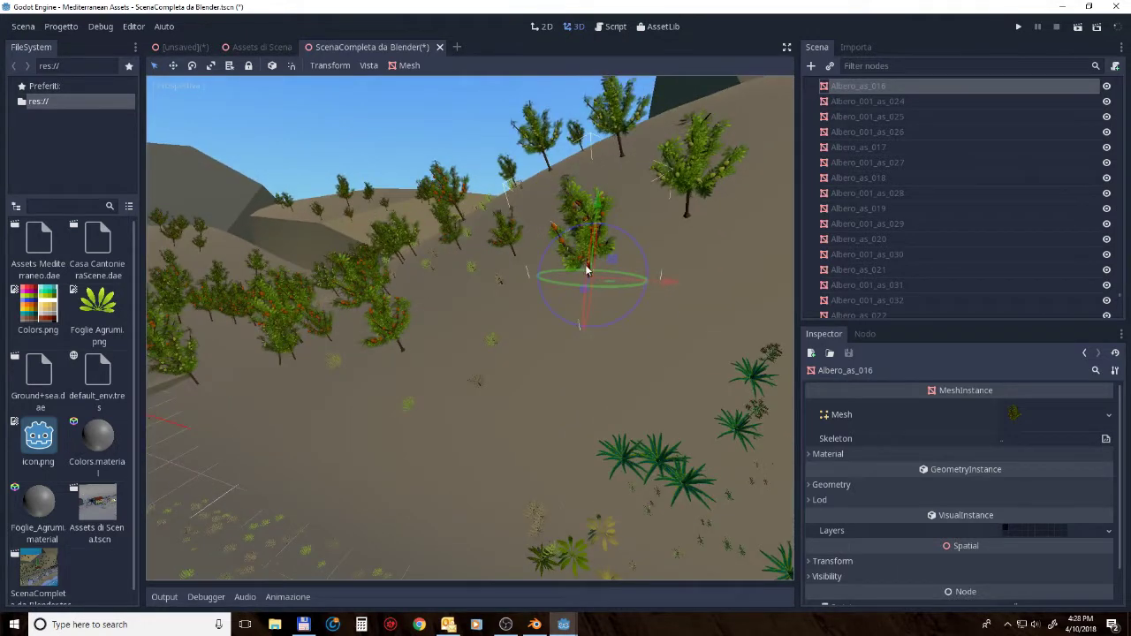
pyautogui.moveTo(588, 316); pyautogui.dragTo(547, 292, button='middle')
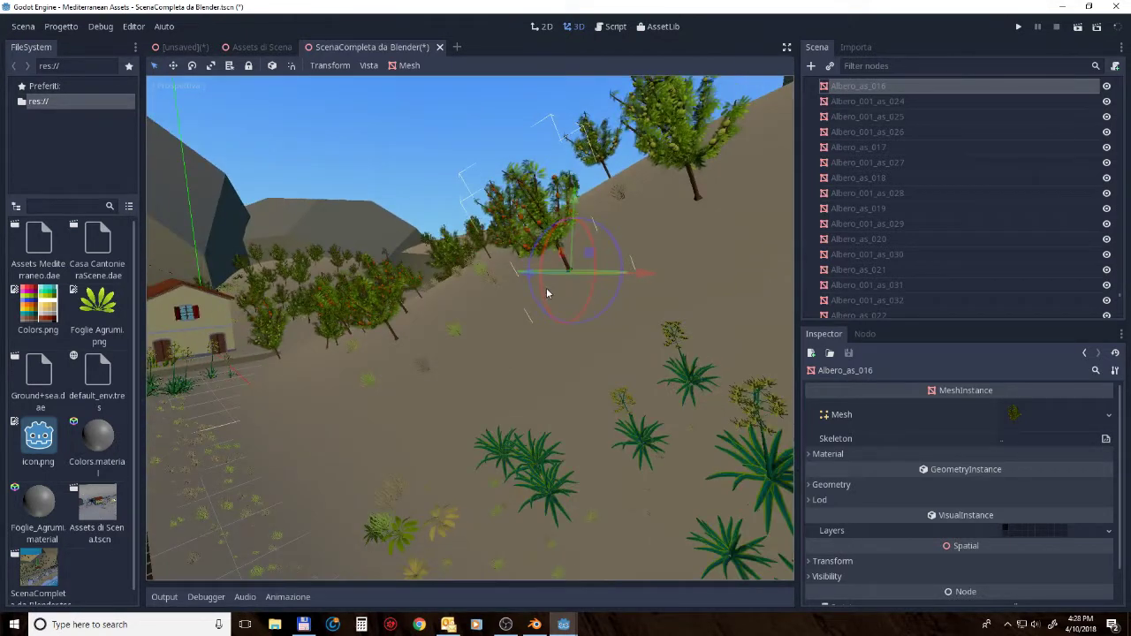
pyautogui.moveTo(546, 294)
pyautogui.mouseDown()
pyautogui.moveTo(543, 275)
pyautogui.moveTo(768, 148)
pyautogui.mouseUp()
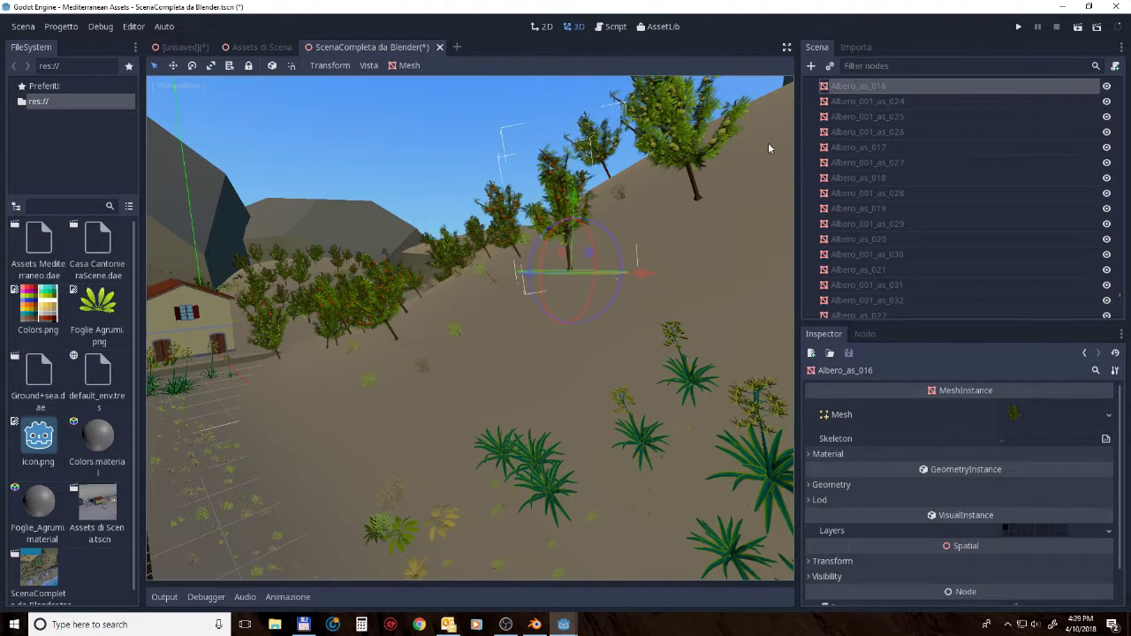
pyautogui.click(694, 150)
pyautogui.moveTo(685, 194); pyautogui.dragTo(683, 205)
# Step: Slide the wagon vagone_004 along its X axis toward the tunnel
pyautogui.moveTo(506, 298)
pyautogui.mouseDown(button='middle')
pyautogui.moveTo(649, 281)
pyautogui.moveTo(645, 326)
pyautogui.moveTo(410, 303)
pyautogui.moveTo(365, 381)
pyautogui.moveTo(389, 395)
pyautogui.moveTo(415, 388)
pyautogui.mouseUp(button='middle')
pyautogui.click(366, 381)
pyautogui.moveTo(482, 379)
pyautogui.mouseDown()
pyautogui.moveTo(464, 396)
pyautogui.moveTo(574, 388)
pyautogui.moveTo(482, 402)
pyautogui.mouseUp()
pyautogui.moveTo(481, 402)
pyautogui.mouseDown(button='middle')
pyautogui.moveTo(419, 388)
pyautogui.moveTo(489, 389)
pyautogui.mouseUp(button='middle')
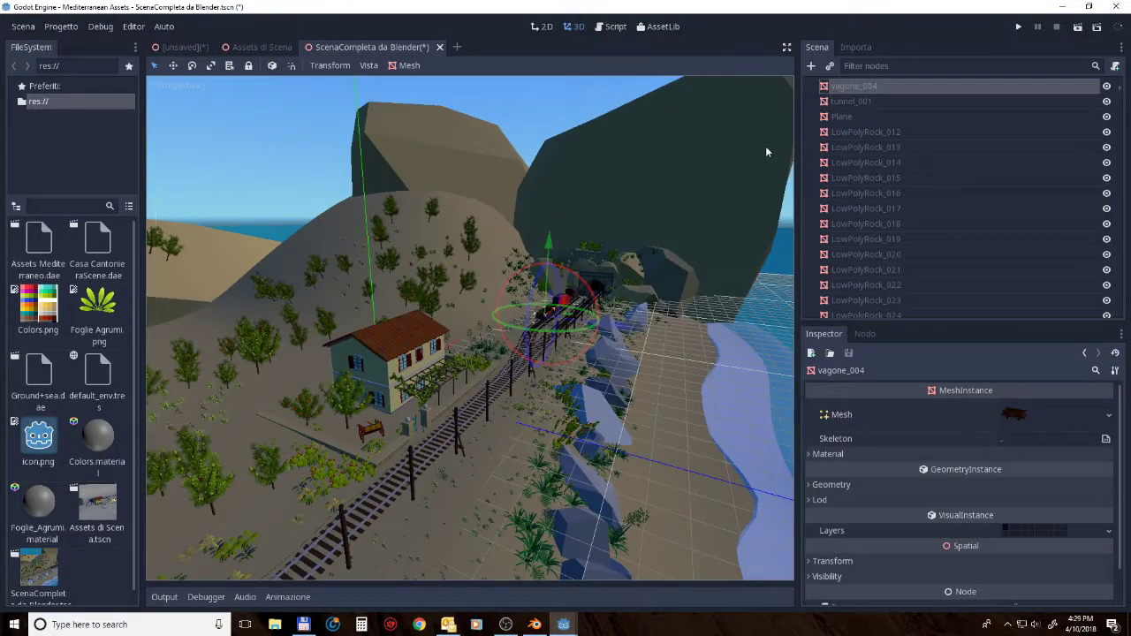
# Step: Add a plain Node as a child of Scene Root
pyautogui.scroll(-5, 905, 183)
pyautogui.scroll(-5, 905, 184)
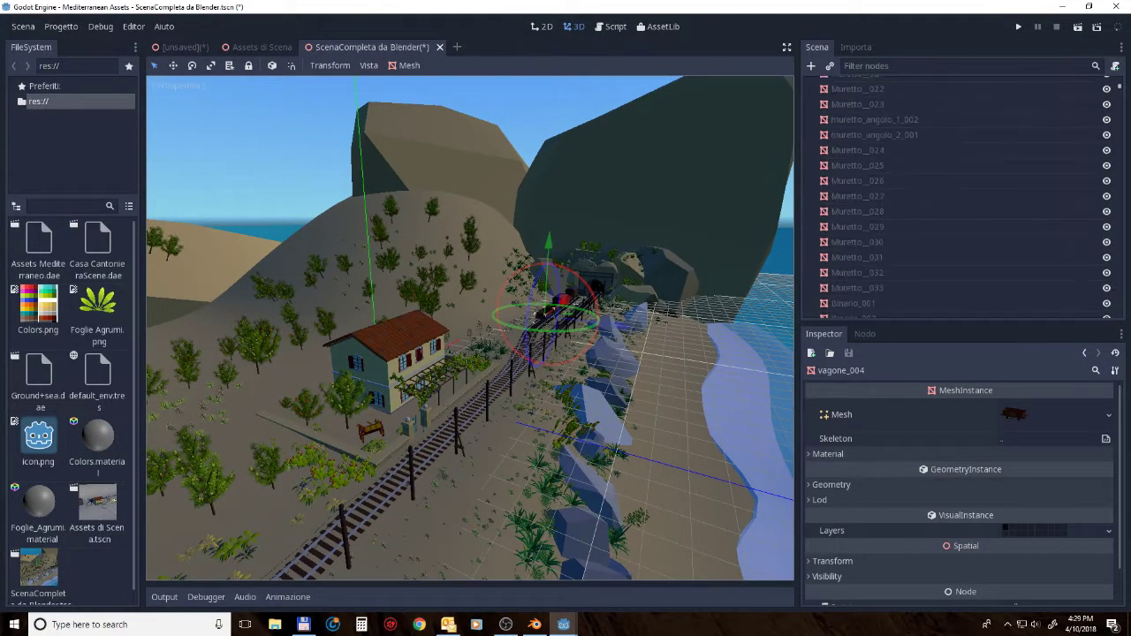
pyautogui.moveTo(1120, 100); pyautogui.dragTo(1115, 79)
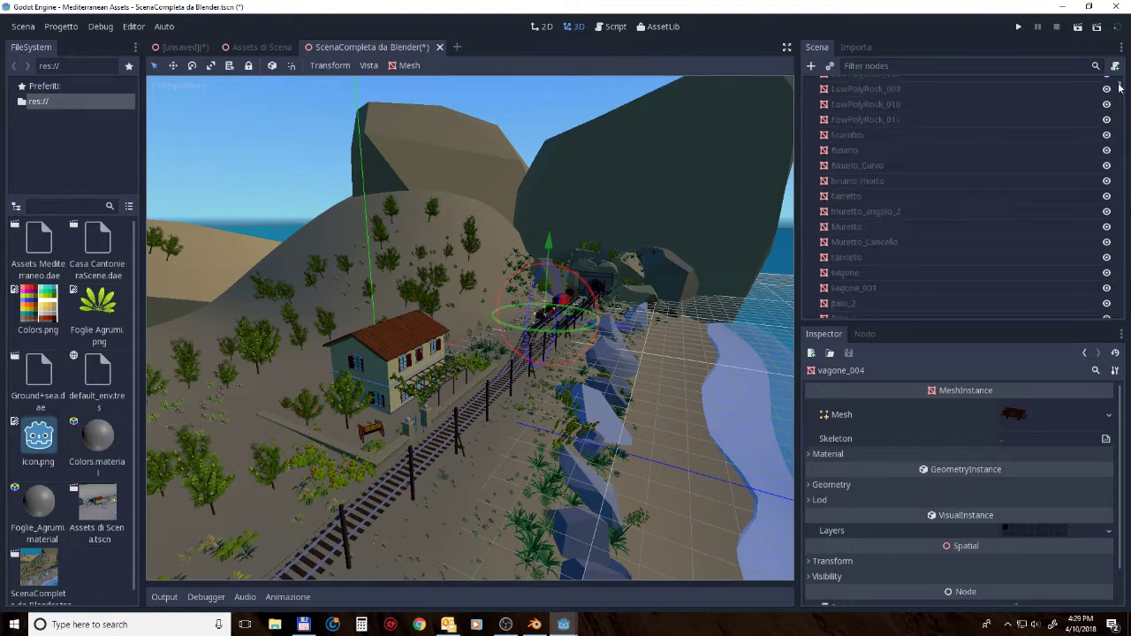
pyautogui.click(830, 86)
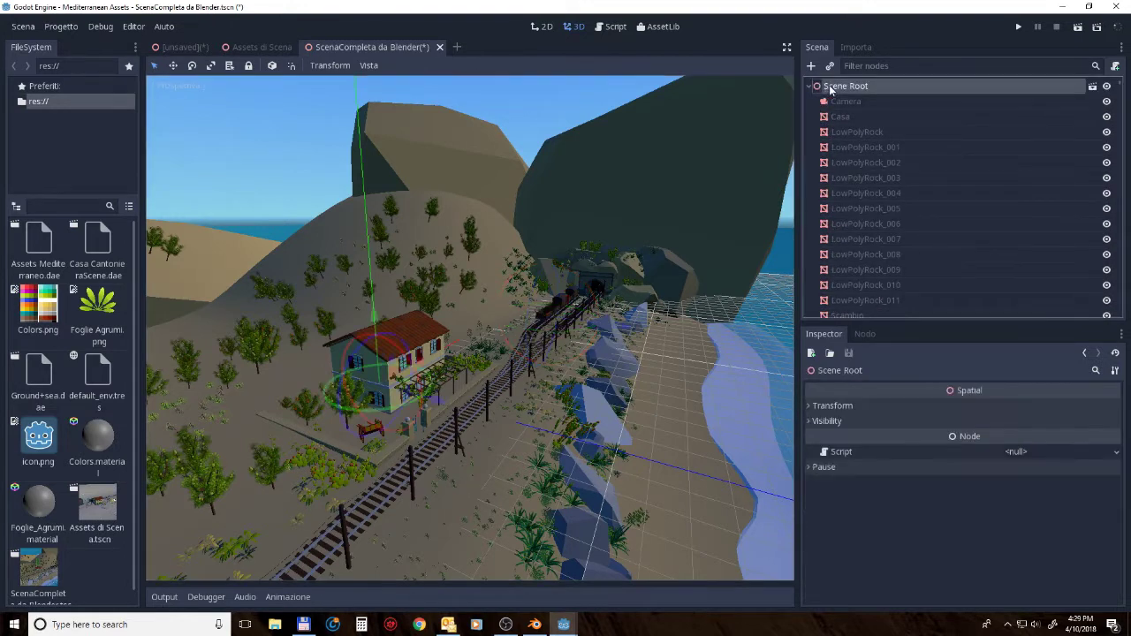
pyautogui.click(811, 67)
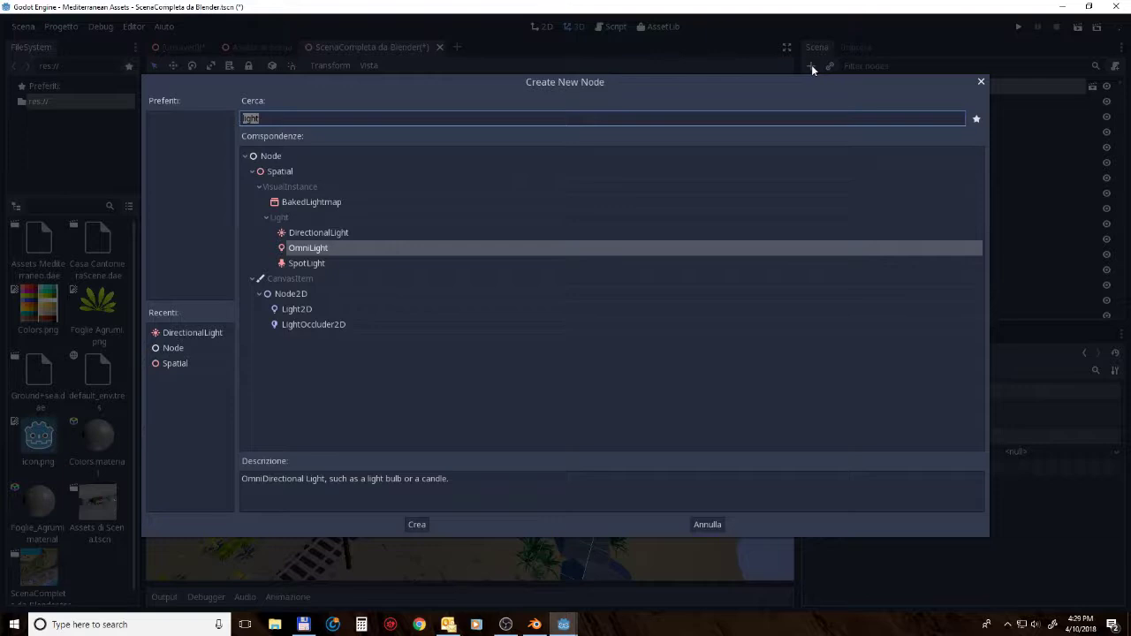
pyautogui.click(273, 158)
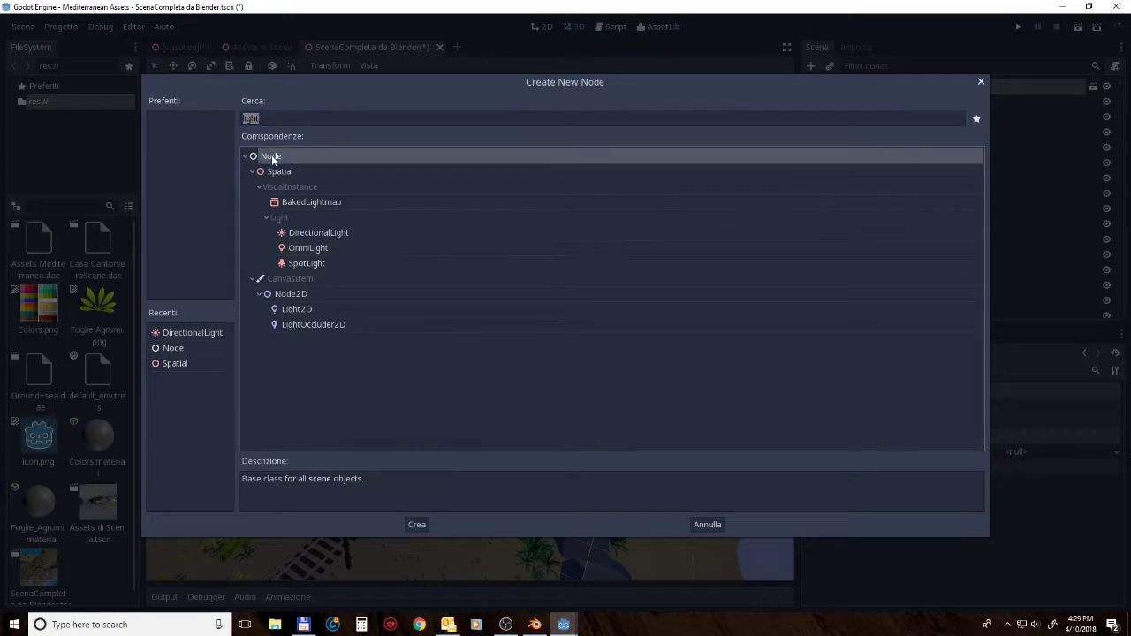
pyautogui.click(415, 524)
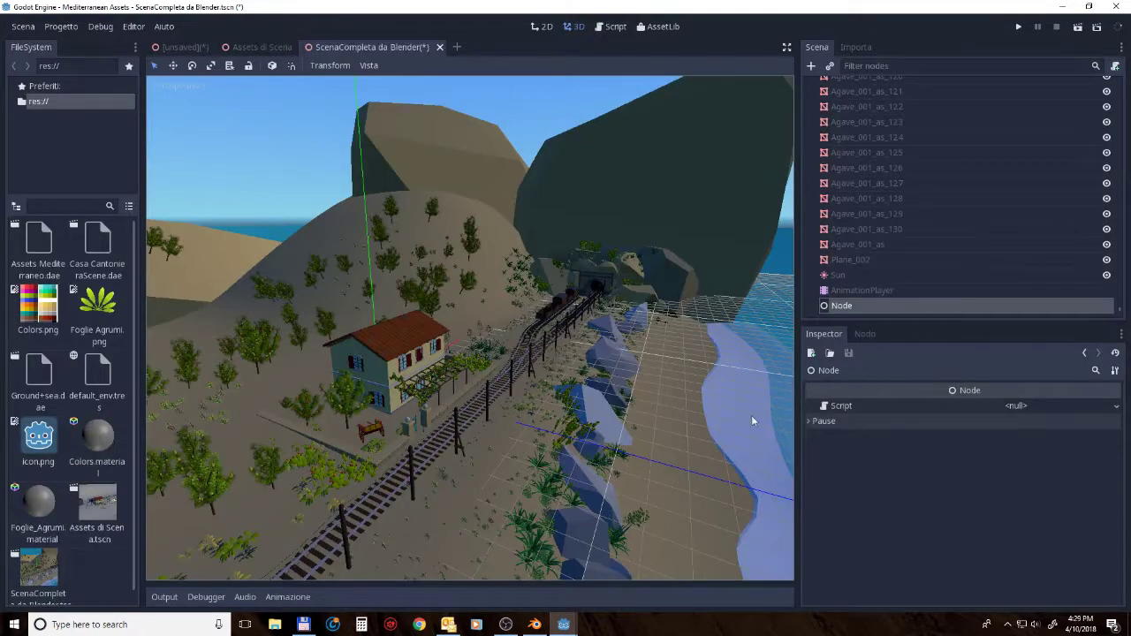
# Step: Move the imported objects from Casa through Plane_002 into the new Node
pyautogui.click(864, 258)
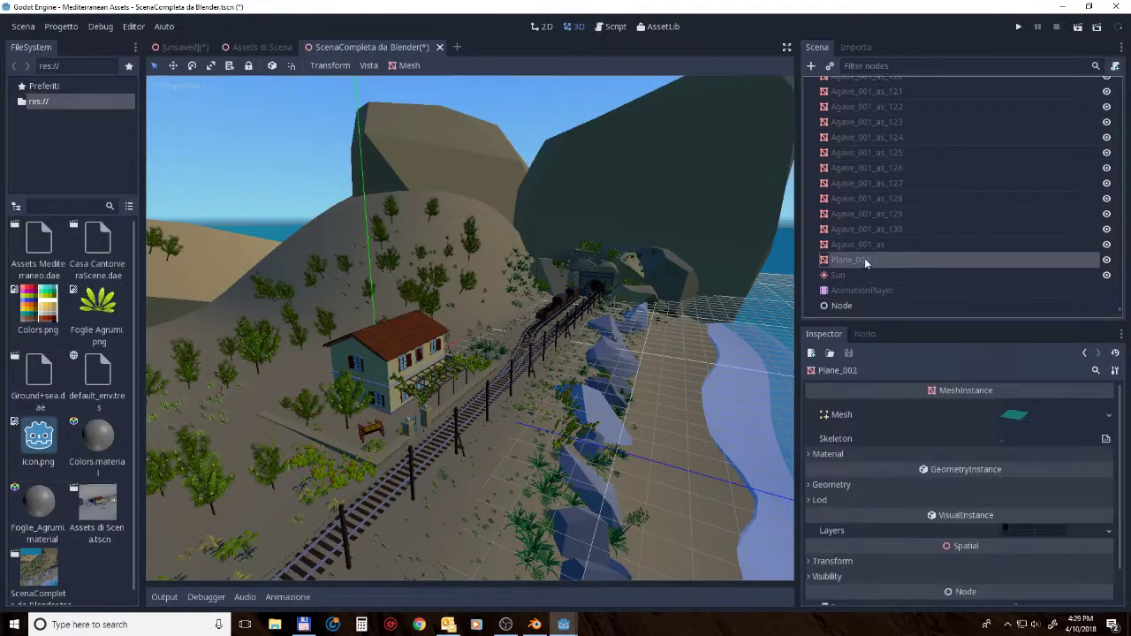
pyautogui.moveTo(1120, 310); pyautogui.dragTo(1123, 82)
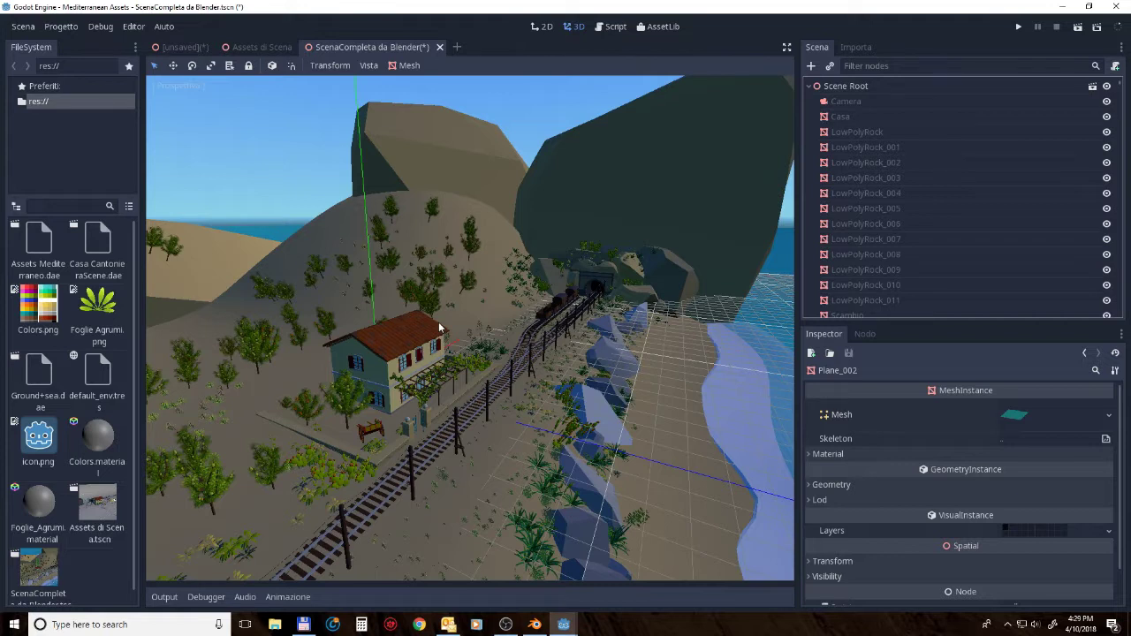
pyautogui.hotkey('ctrl', 'a')
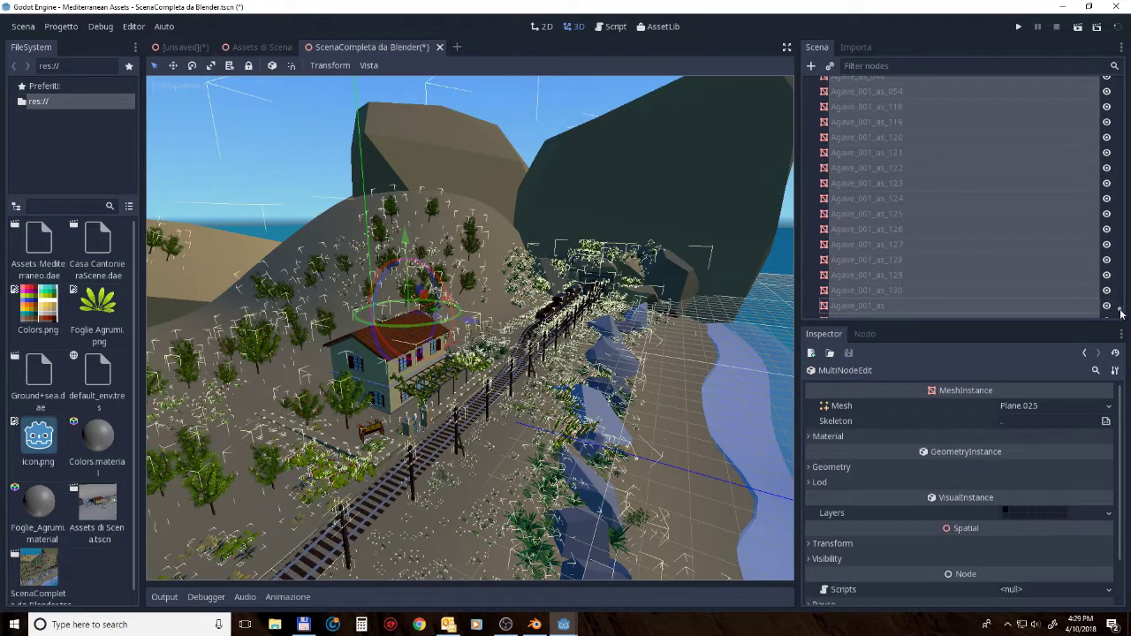
pyautogui.scroll(-3, 1122, 314)
pyautogui.moveTo(861, 262)
pyautogui.mouseDown()
pyautogui.moveTo(841, 304)
pyautogui.moveTo(861, 322)
pyautogui.mouseUp()
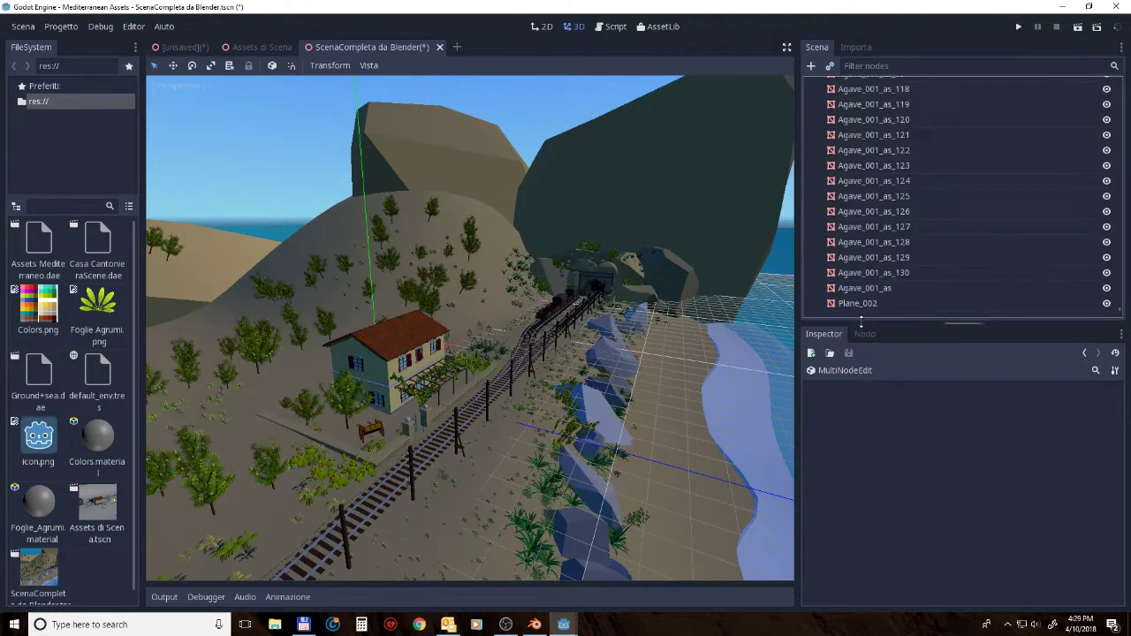
pyautogui.moveTo(1122, 309); pyautogui.dragTo(1118, 81)
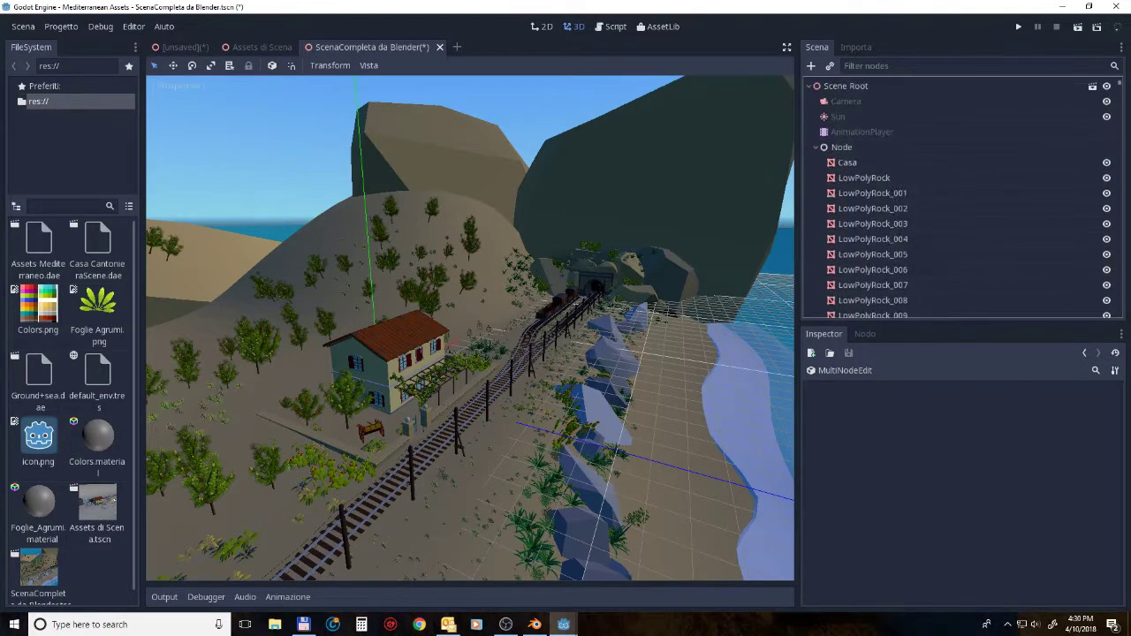
# Step: Rename the new Node to 'Scena Completa'
pyautogui.click(816, 148)
pyautogui.click(835, 148)
pyautogui.click(839, 147)
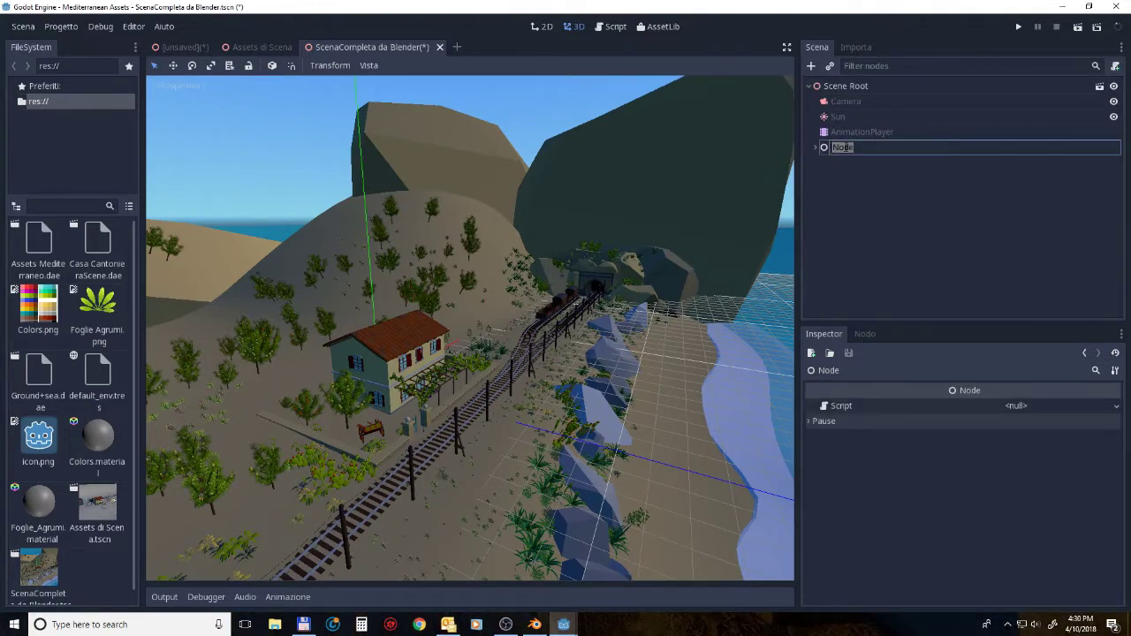
pyautogui.write('Scena C')
pyautogui.write('ompleta')
pyautogui.press('Return')
pyautogui.moveTo(665, 253)
pyautogui.mouseDown(button='middle')
pyautogui.moveTo(459, 286)
pyautogui.moveTo(481, 297)
pyautogui.mouseUp(button='middle')
# Step: Raise the Sun light's Energy to 3, leaving Negative off
pyautogui.click(837, 115)
pyautogui.moveTo(587, 257)
pyautogui.mouseDown(button='middle')
pyautogui.moveTo(598, 256)
pyautogui.moveTo(548, 266)
pyautogui.moveTo(601, 225)
pyautogui.mouseUp(button='middle')
pyautogui.scroll(-5, 598, 256)
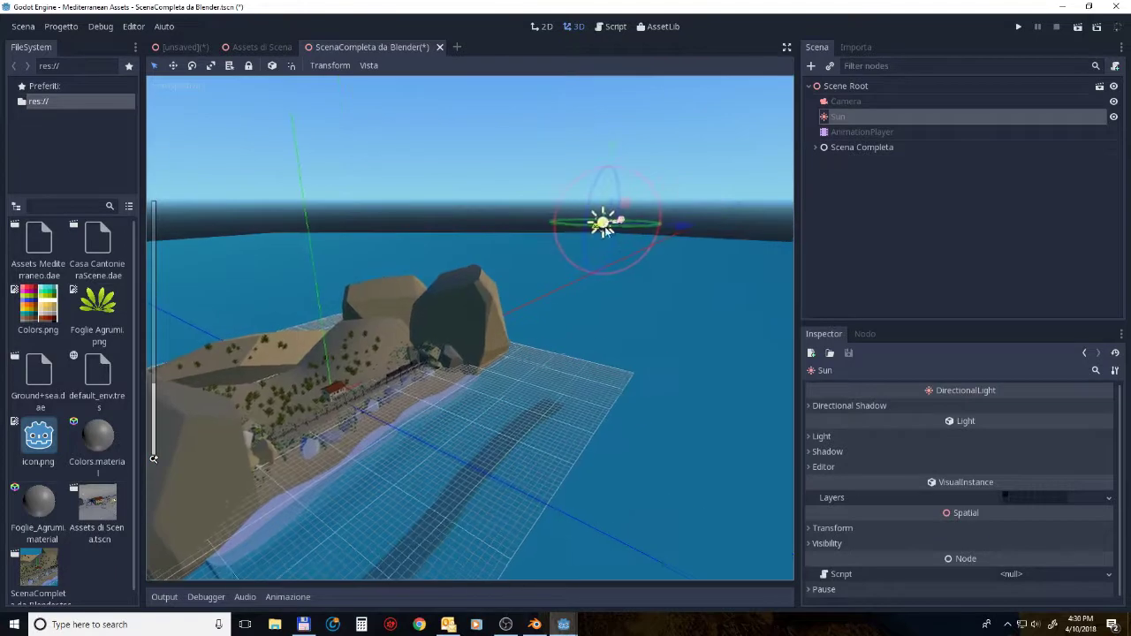
pyautogui.scroll(2, 601, 226)
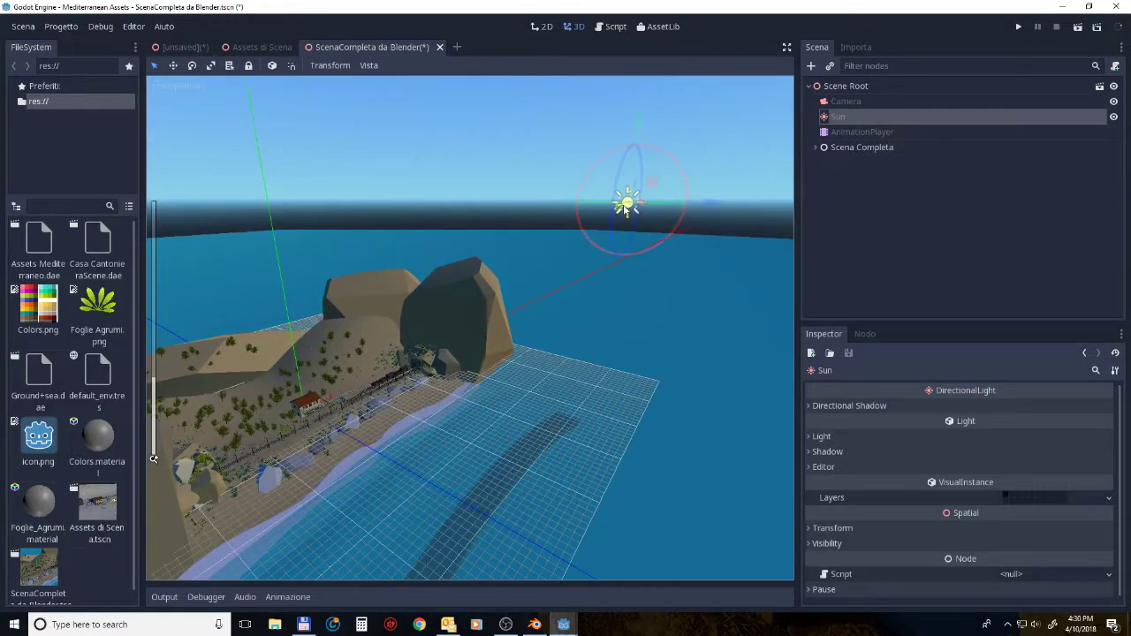
pyautogui.click(849, 117)
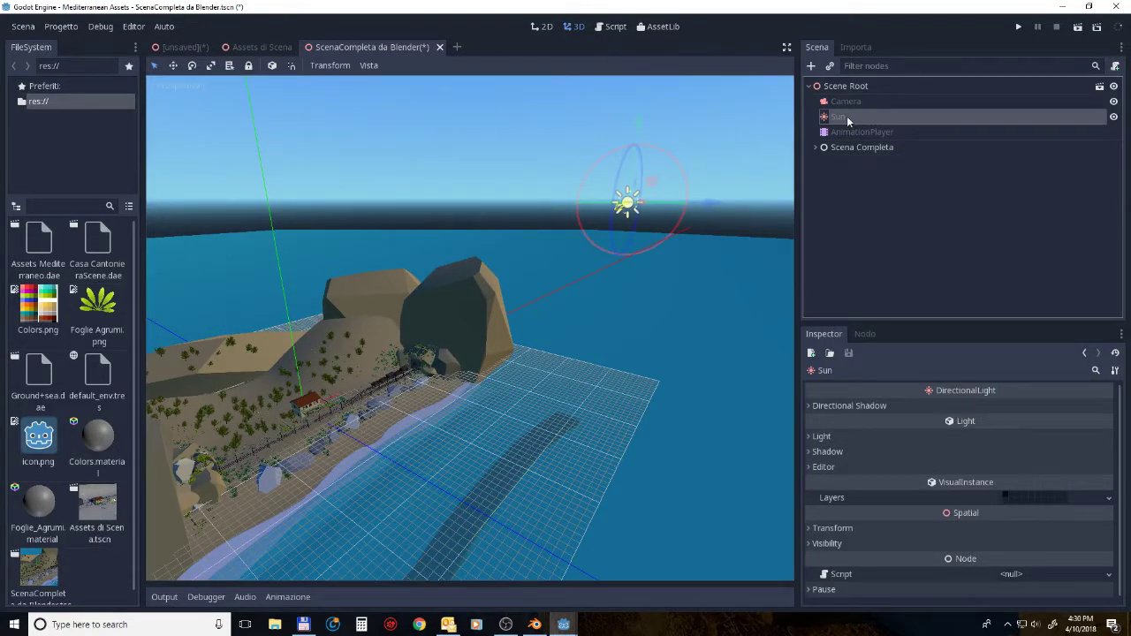
pyautogui.click(864, 435)
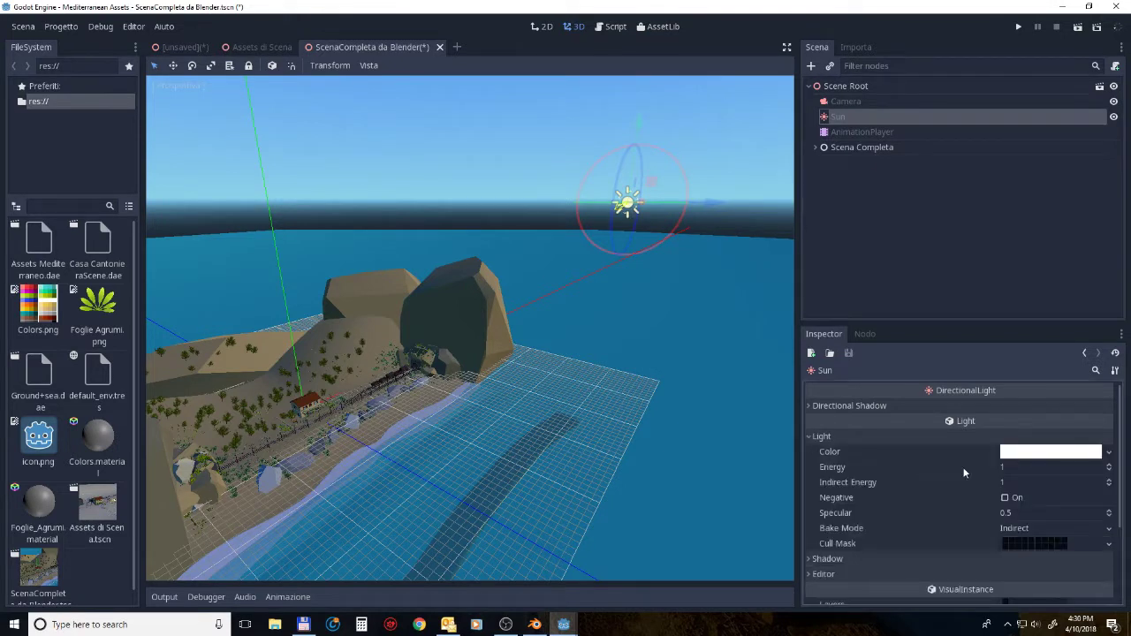
pyautogui.click(1001, 467)
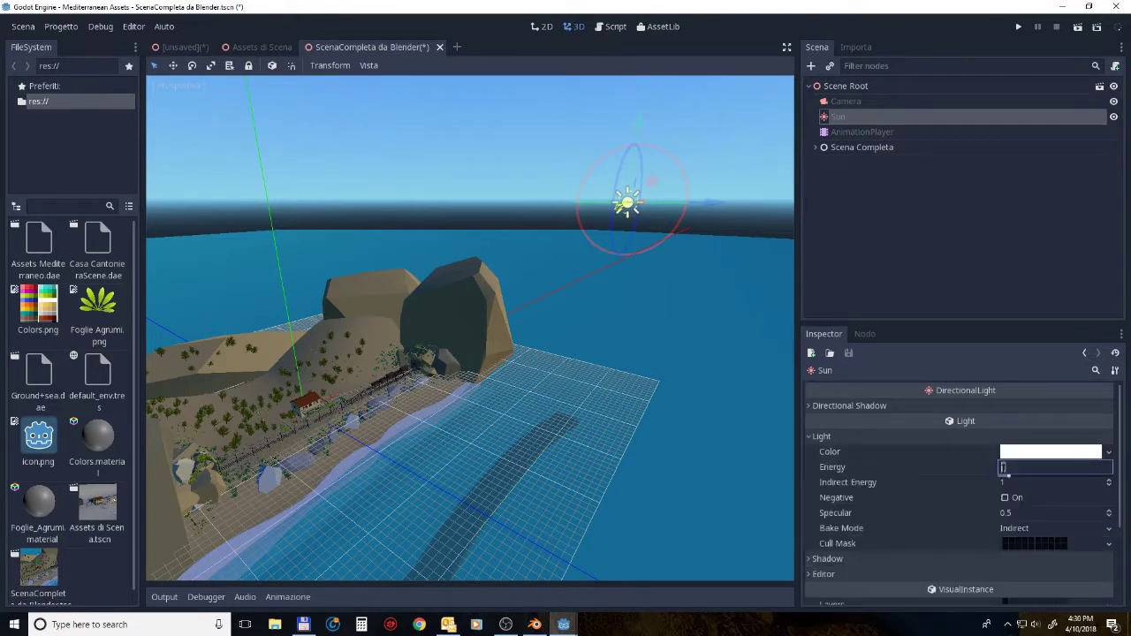
pyautogui.write('2')
pyautogui.press('Return')
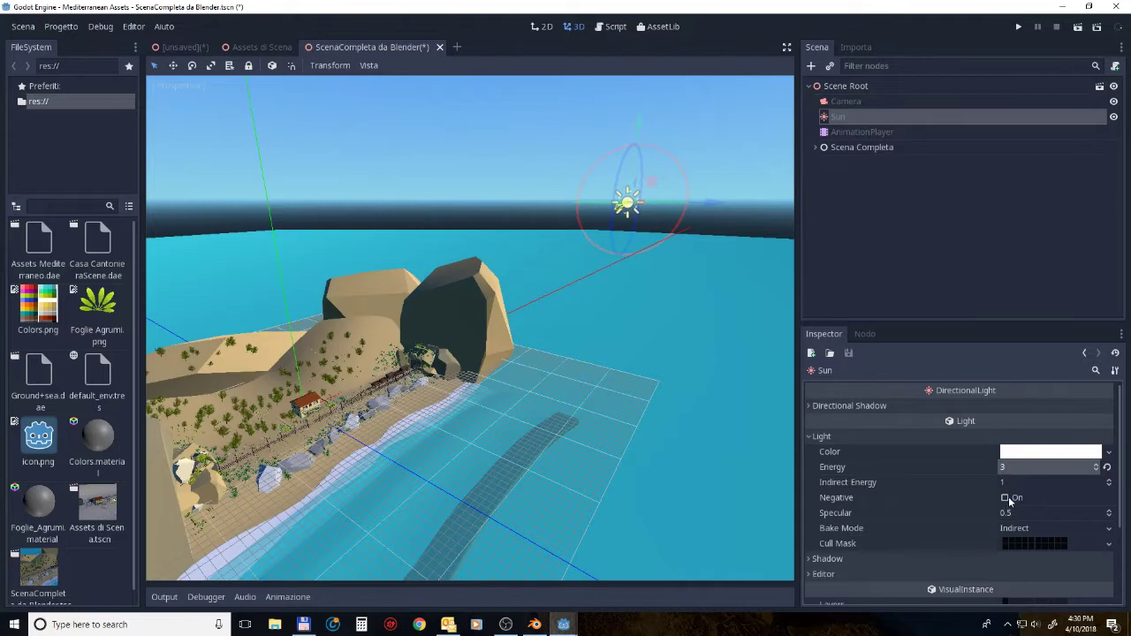
pyautogui.click(1008, 497)
pyautogui.click(1008, 498)
# Step: Enable Shadow on the Sun light and view the shadows over the house and railway
pyautogui.scroll(-3, 972, 517)
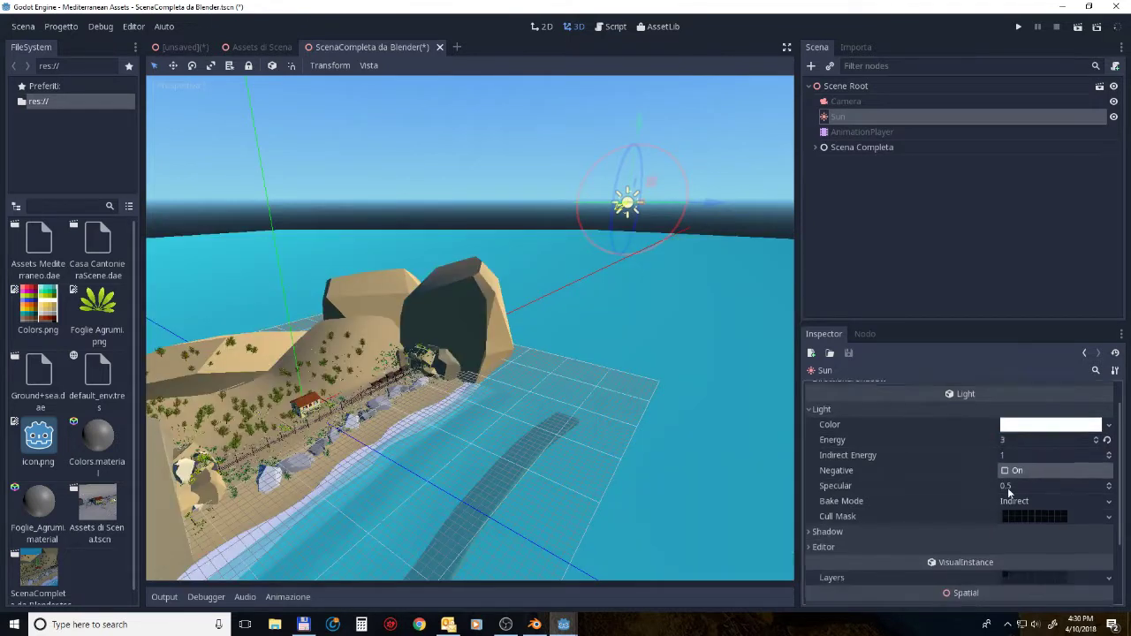
pyautogui.click(805, 478)
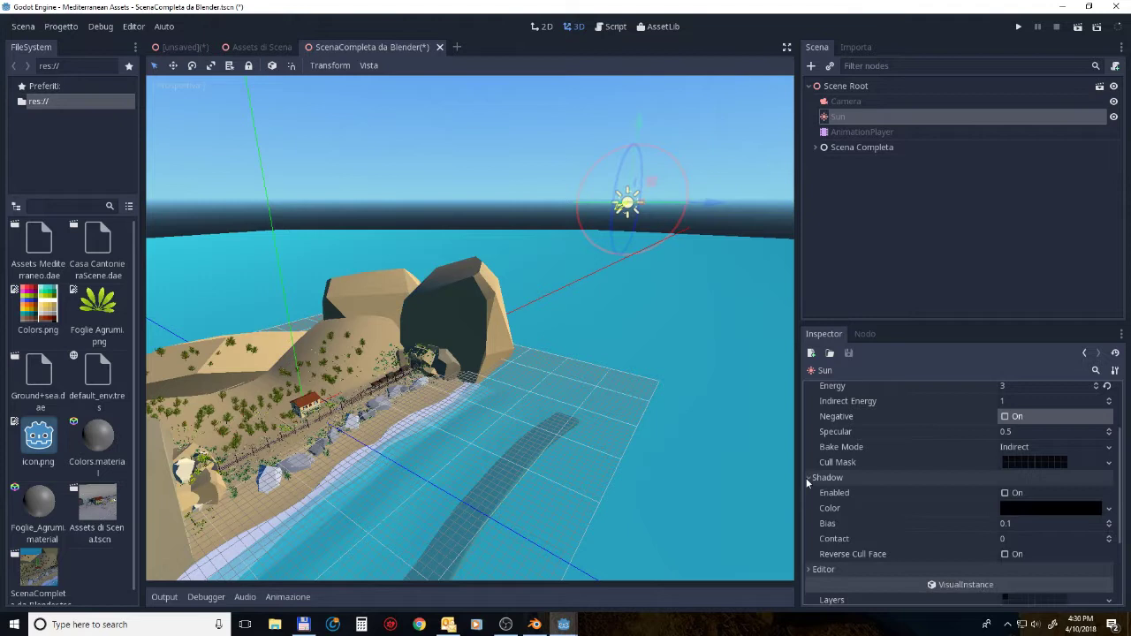
pyautogui.click(1007, 493)
pyautogui.moveTo(381, 395); pyautogui.dragTo(394, 387, button='middle')
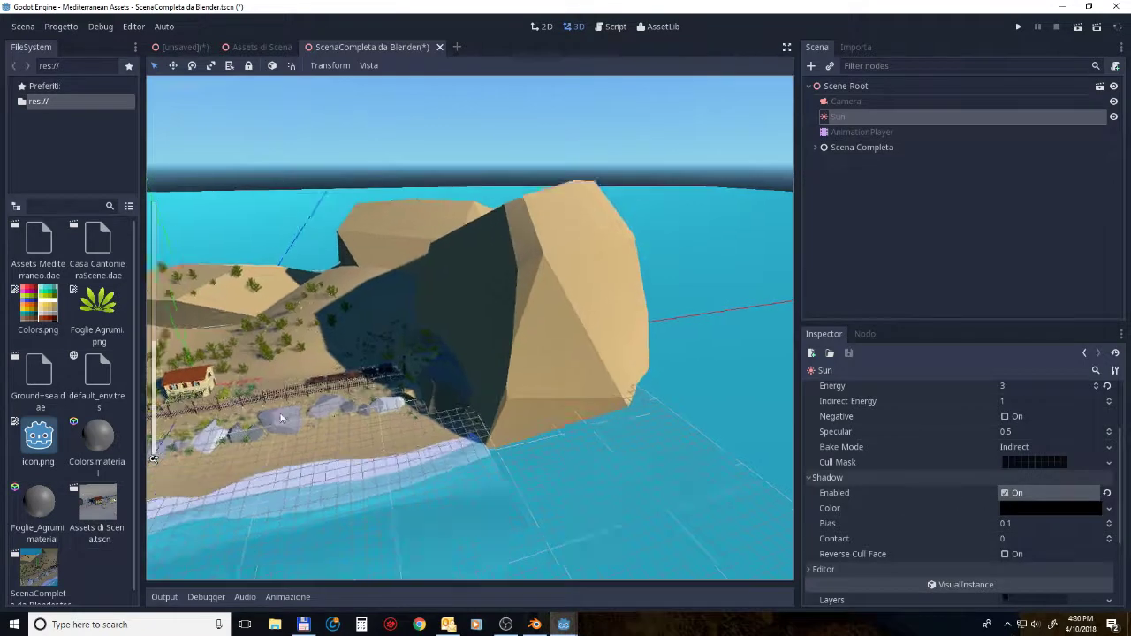
pyautogui.scroll(-2, 286, 401)
pyautogui.moveTo(285, 404)
pyautogui.mouseDown(button='middle')
pyautogui.moveTo(535, 337)
pyautogui.moveTo(464, 350)
pyautogui.moveTo(454, 327)
pyautogui.mouseUp(button='middle')
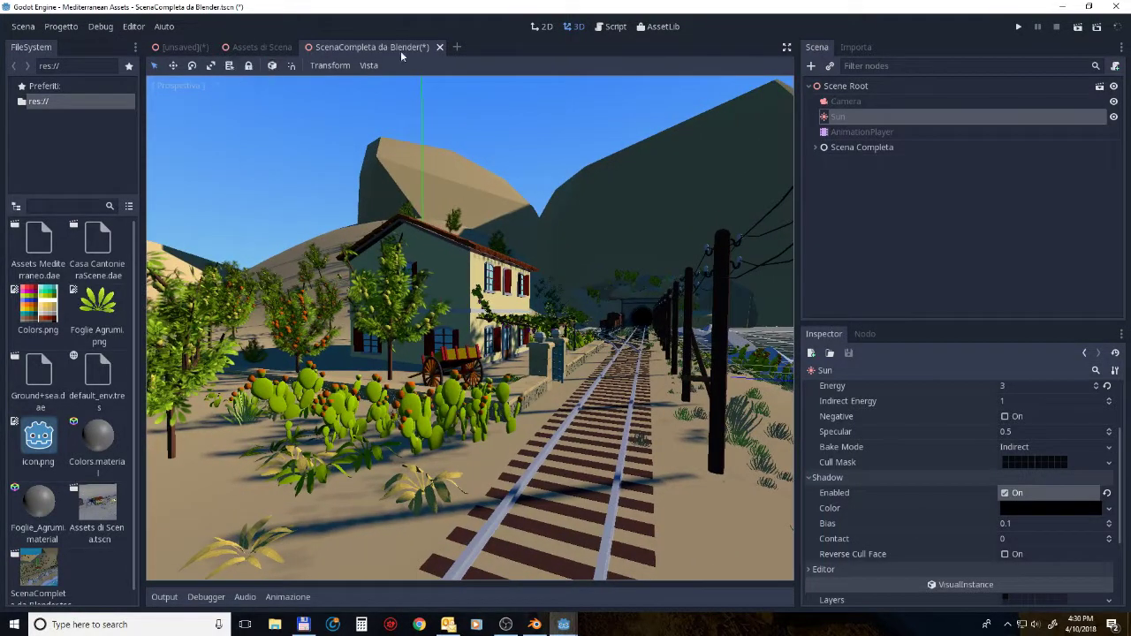
# Step: Save ScenaCompleta da Blender via Scena > Salva Scena
pyautogui.click(29, 29)
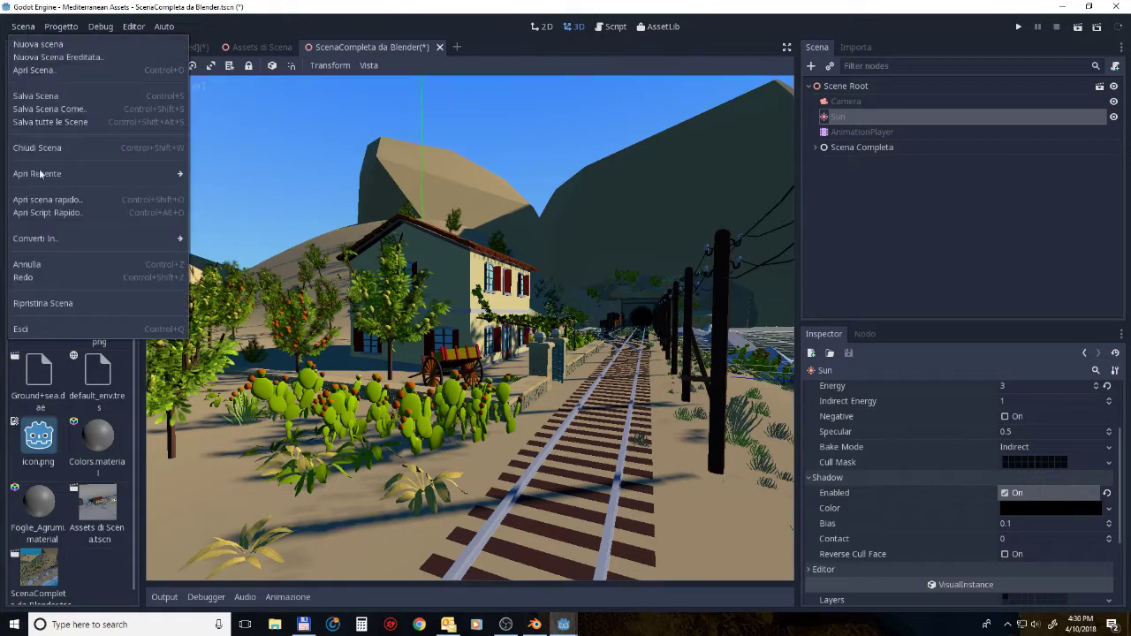
pyautogui.click(31, 97)
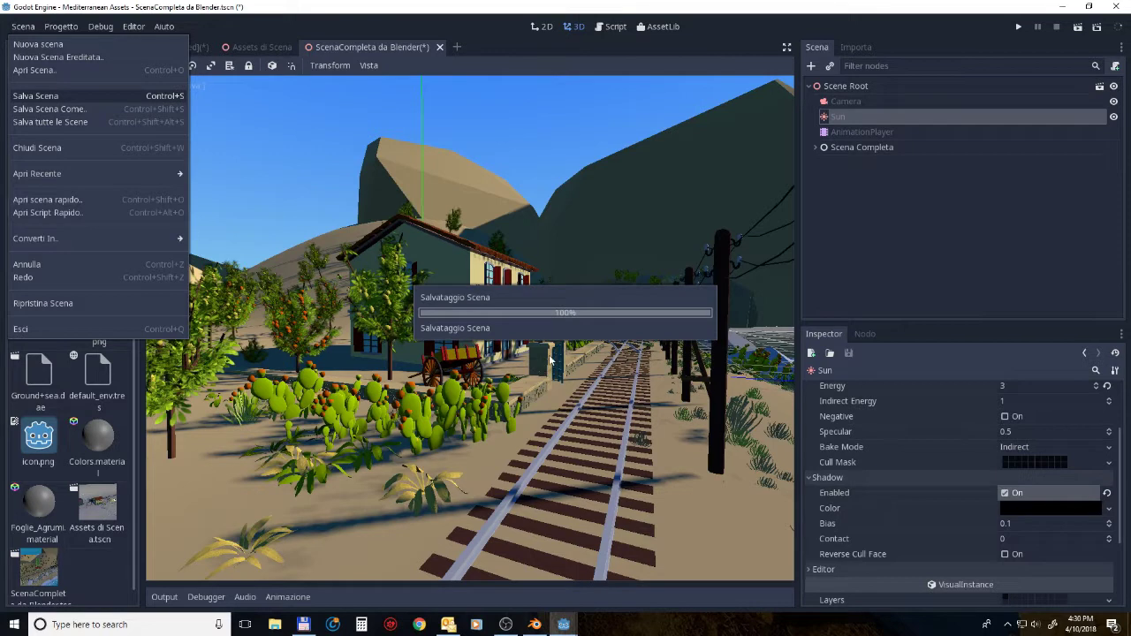
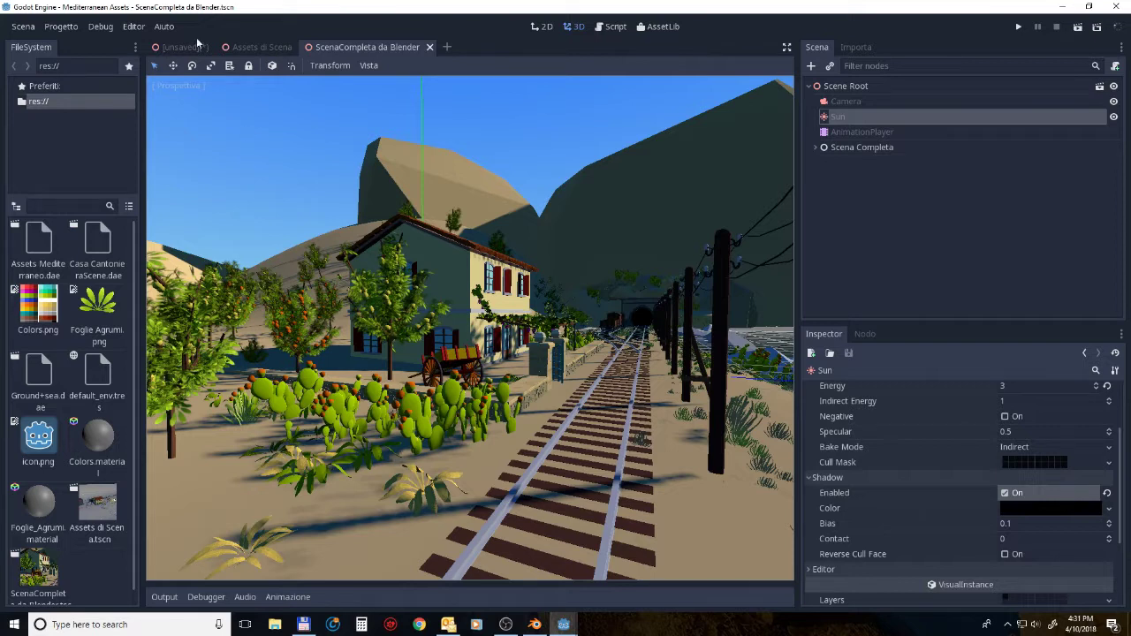
# Step: Switch to the unsaved scene and zoom and orbit around the instanced station house
pyautogui.hotkey('ctrl', 'Tab')
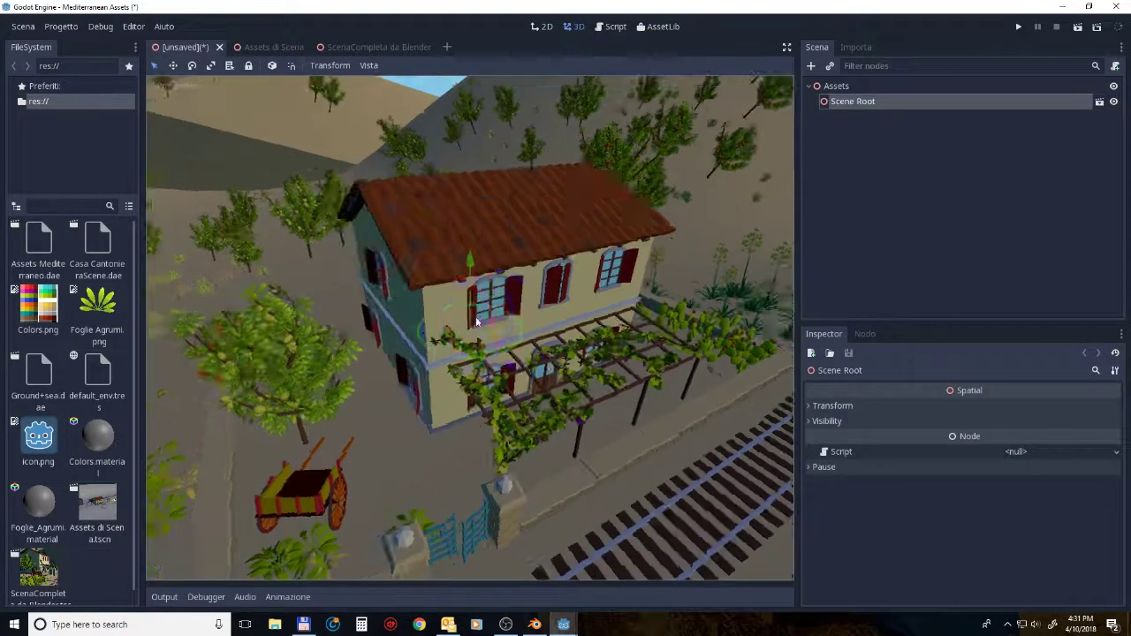
pyautogui.scroll(-6, 504, 315)
pyautogui.scroll(-3, 559, 306)
pyautogui.scroll(-2, 558, 306)
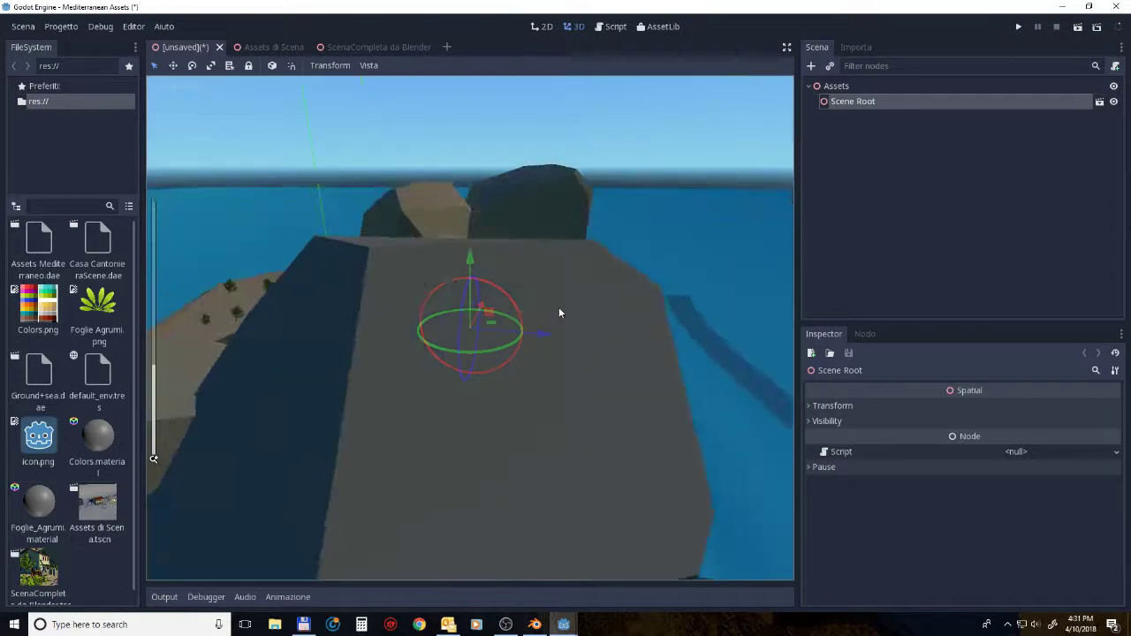
pyautogui.scroll(-2, 559, 307)
pyautogui.scroll(-2, 461, 311)
pyautogui.scroll(3, 460, 311)
pyautogui.scroll(2, 451, 318)
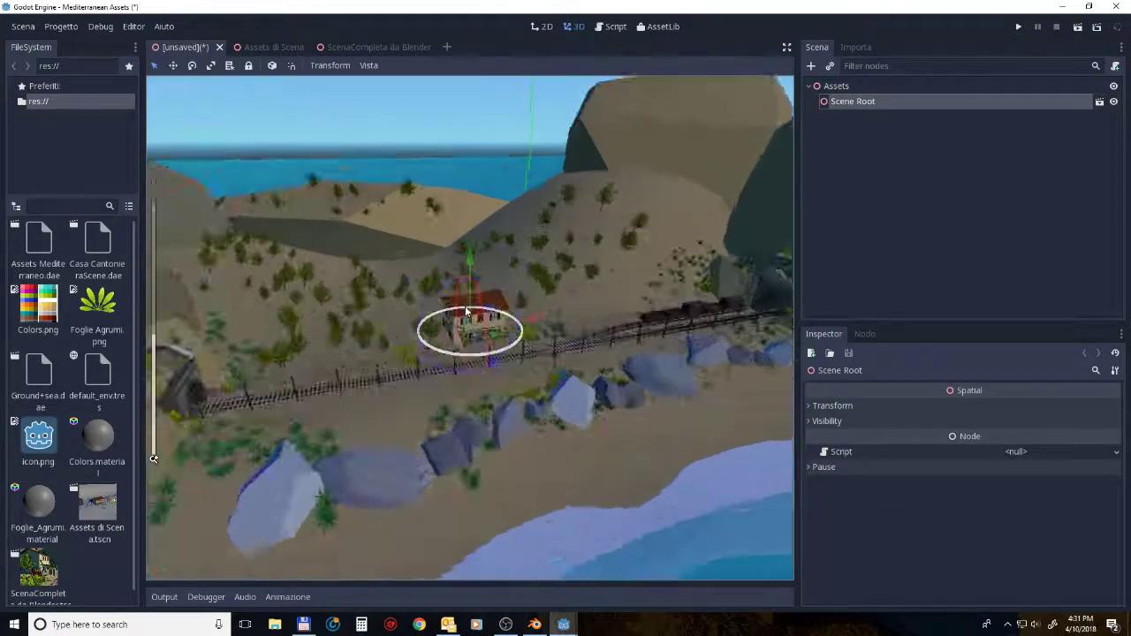
pyautogui.scroll(2, 437, 327)
pyautogui.scroll(1, 423, 335)
pyautogui.moveTo(423, 335)
pyautogui.mouseDown(button='middle')
pyautogui.moveTo(503, 303)
pyautogui.moveTo(479, 307)
pyautogui.mouseUp(button='middle')
pyautogui.scroll(2, 476, 304)
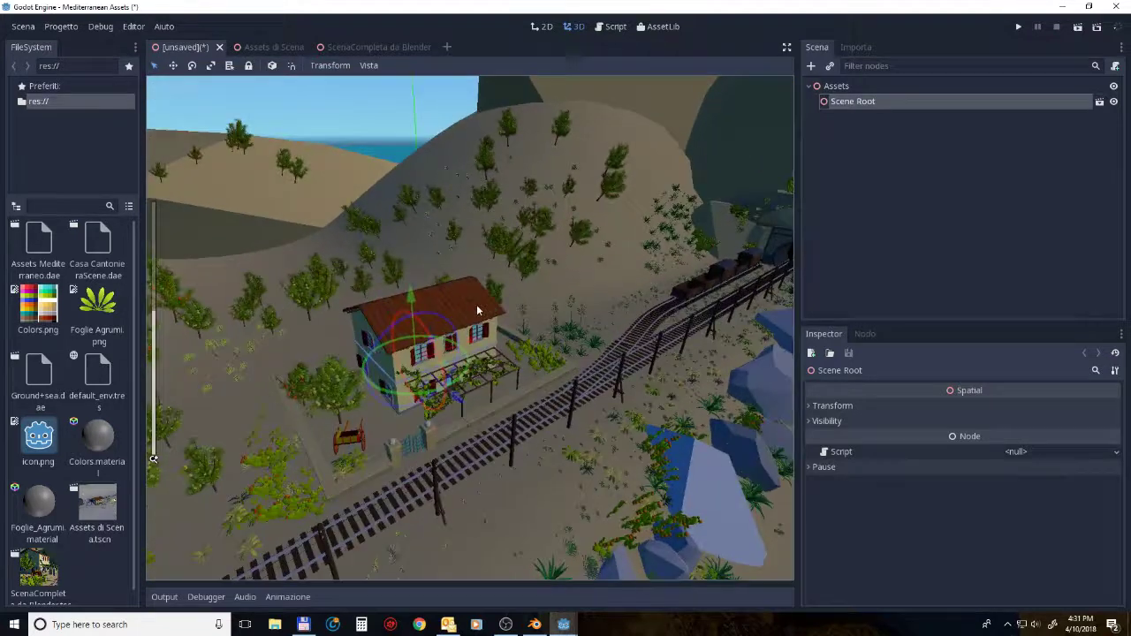
pyautogui.scroll(2, 484, 297)
pyautogui.scroll(1, 491, 297)
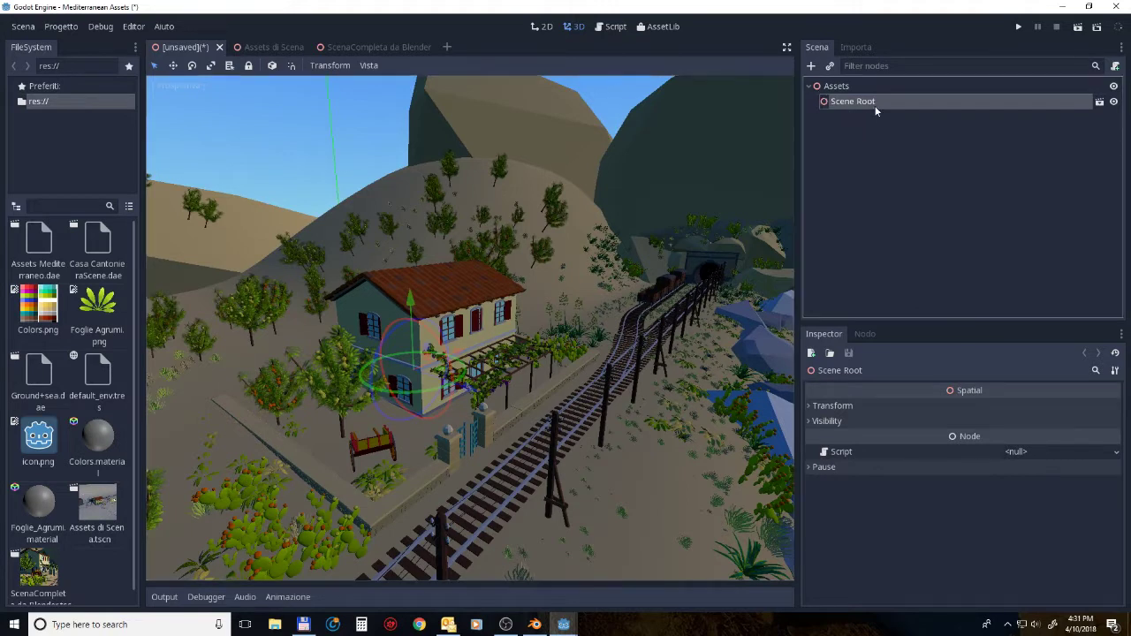
# Step: Deselect Scene Root, pick nodes in the tree, and orbit the view to face the tunnel
pyautogui.click(848, 148)
pyautogui.click(834, 101)
pyautogui.click(825, 119)
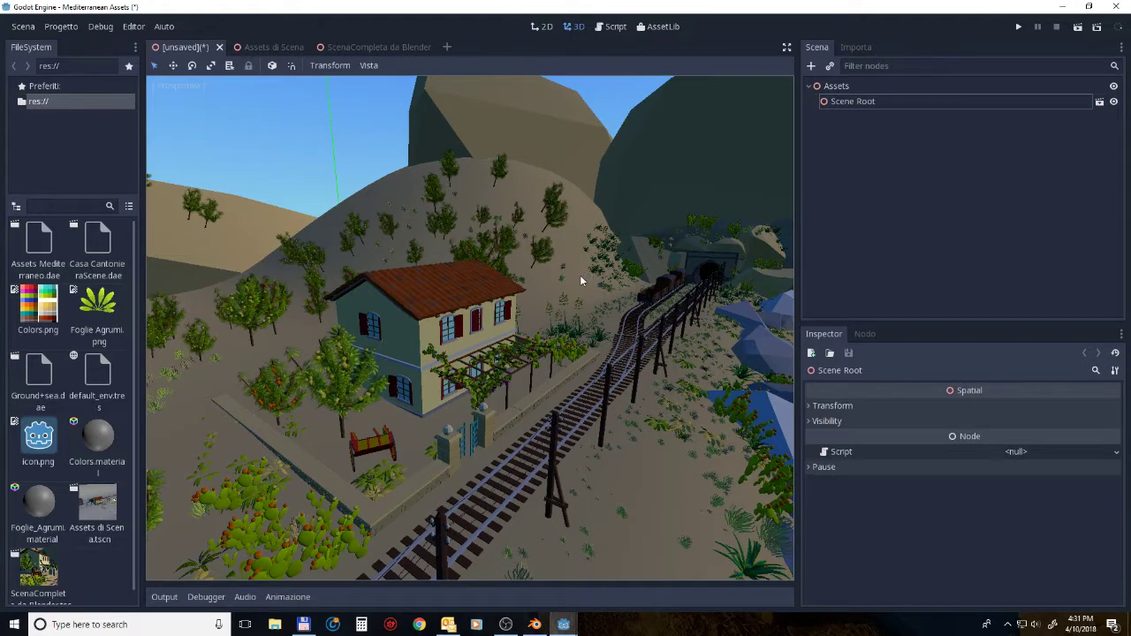
pyautogui.moveTo(581, 280); pyautogui.dragTo(454, 354, button='middle')
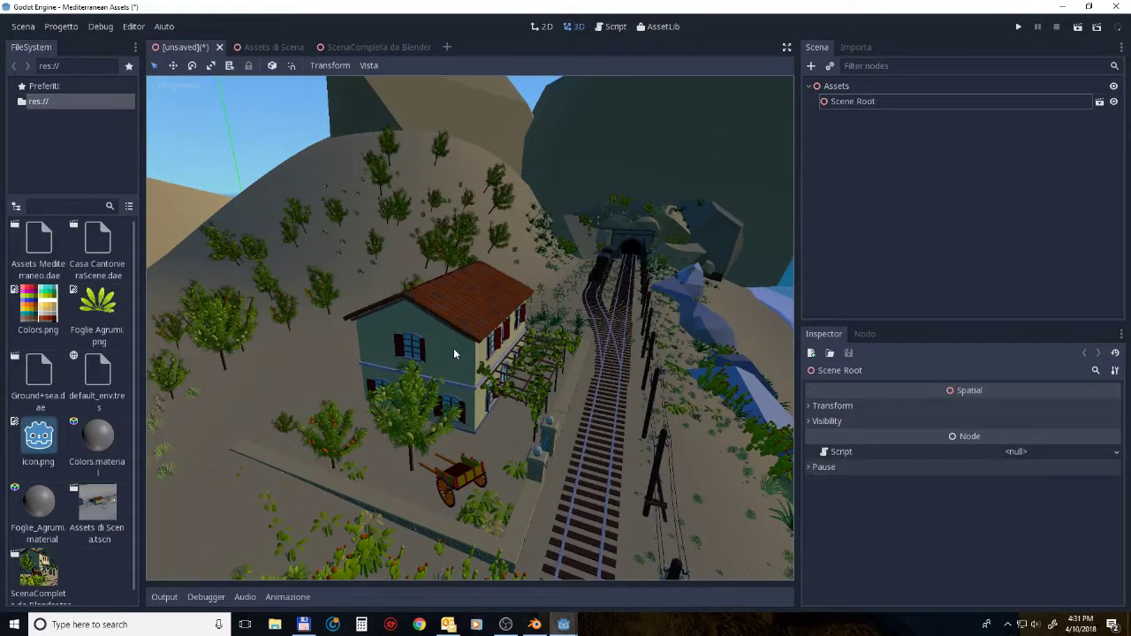
pyautogui.moveTo(375, 56)
# Step: Delete the instanced house node Scene Root from the unsaved scene
pyautogui.click(841, 102)
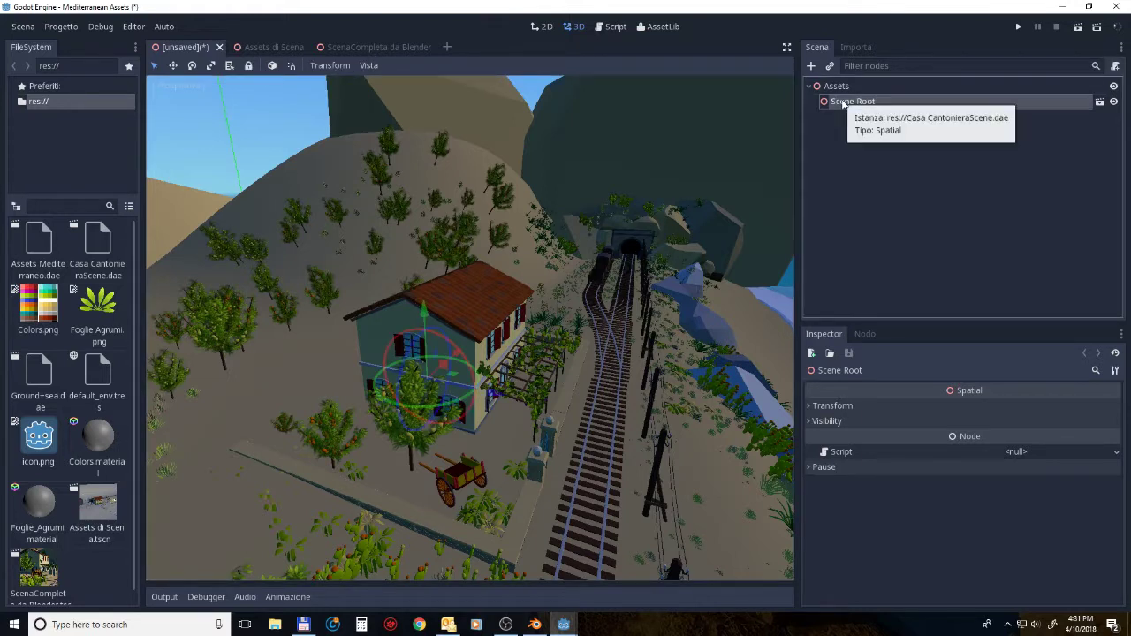
pyautogui.press('Delete')
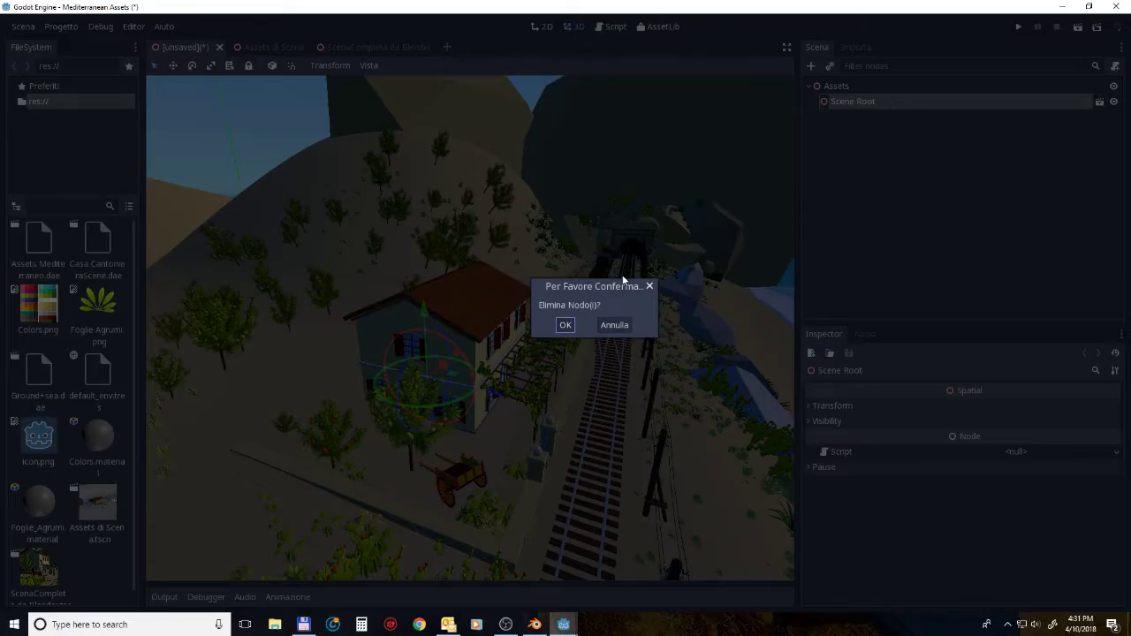
pyautogui.click(563, 326)
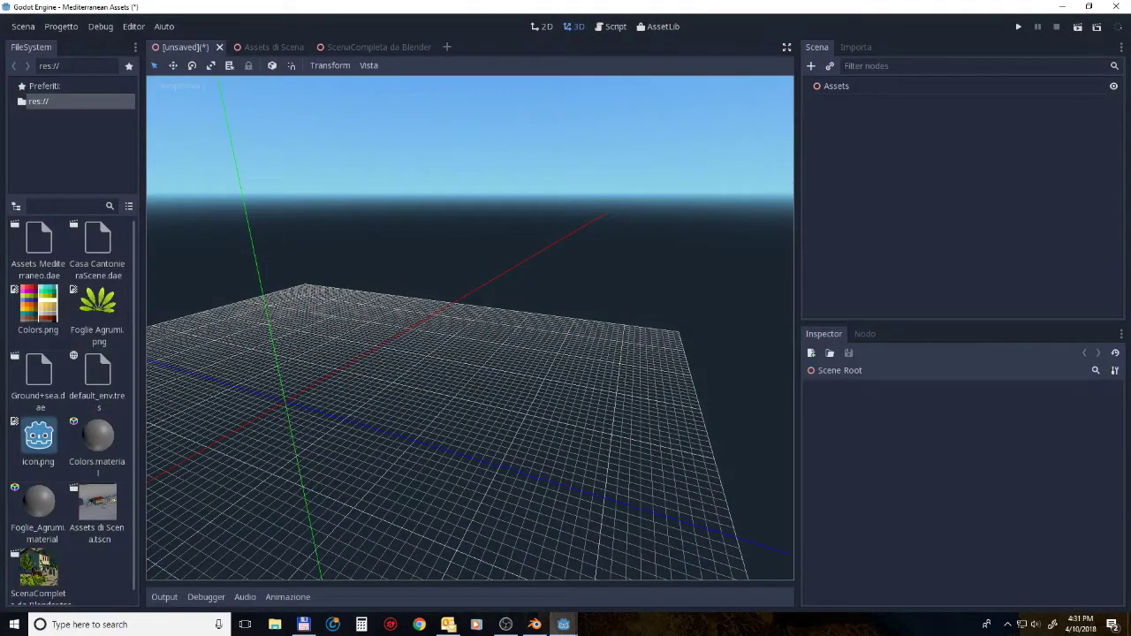
# Step: Instance ScenaCompleta da Blender.tscn as a child of the Assets node
pyautogui.click(830, 66)
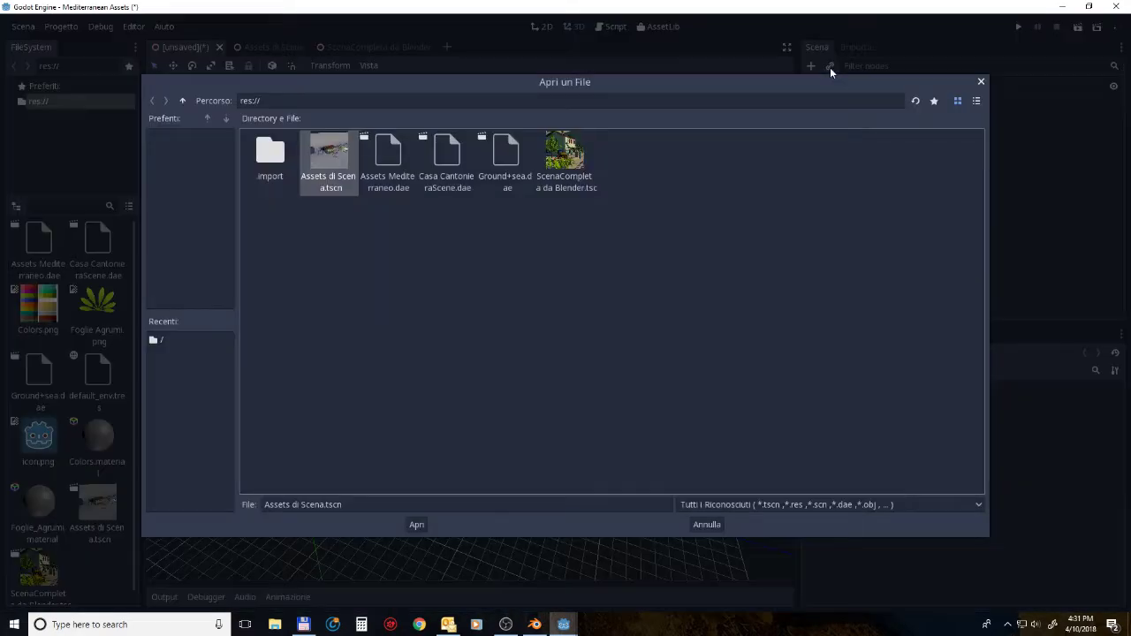
pyautogui.click(575, 154)
pyautogui.click(419, 523)
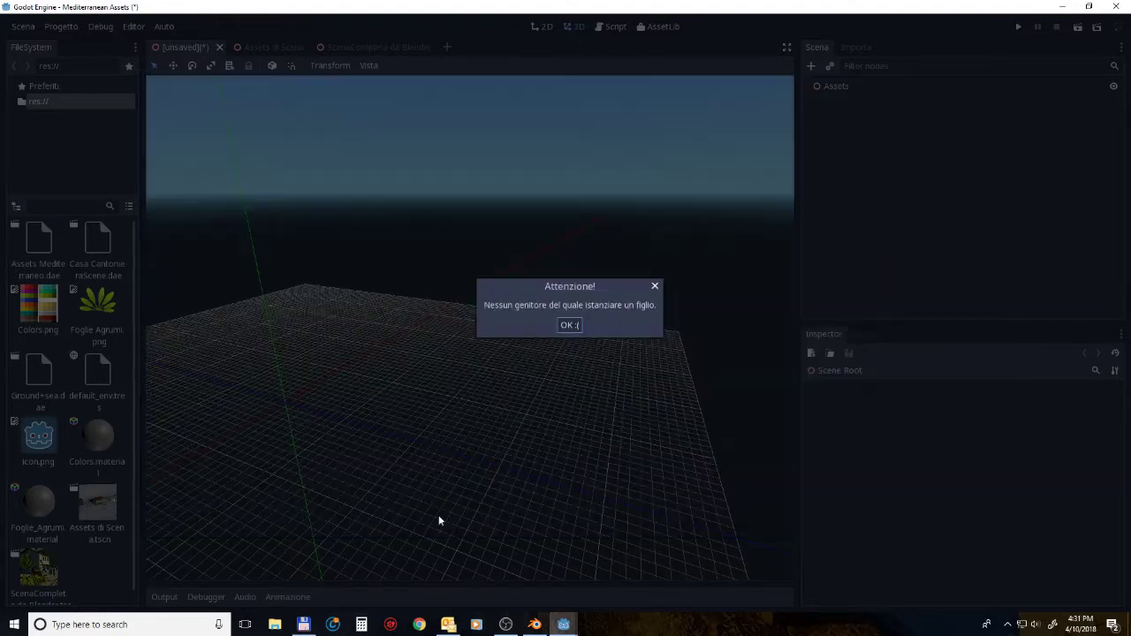
pyautogui.click(565, 325)
pyautogui.click(846, 84)
pyautogui.click(829, 66)
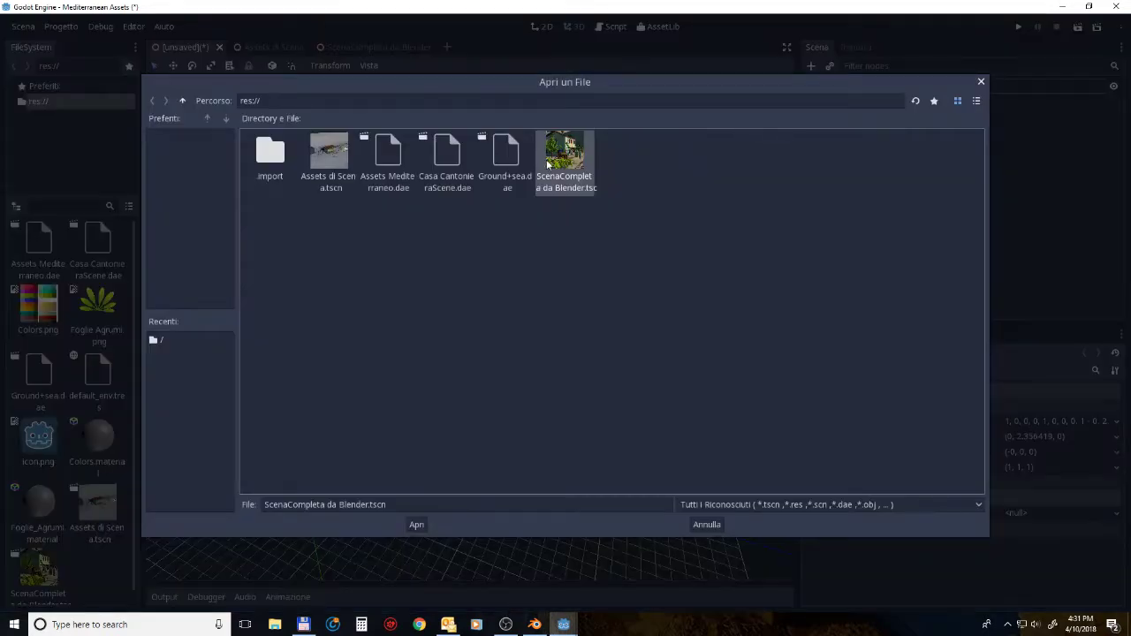
pyautogui.click(414, 525)
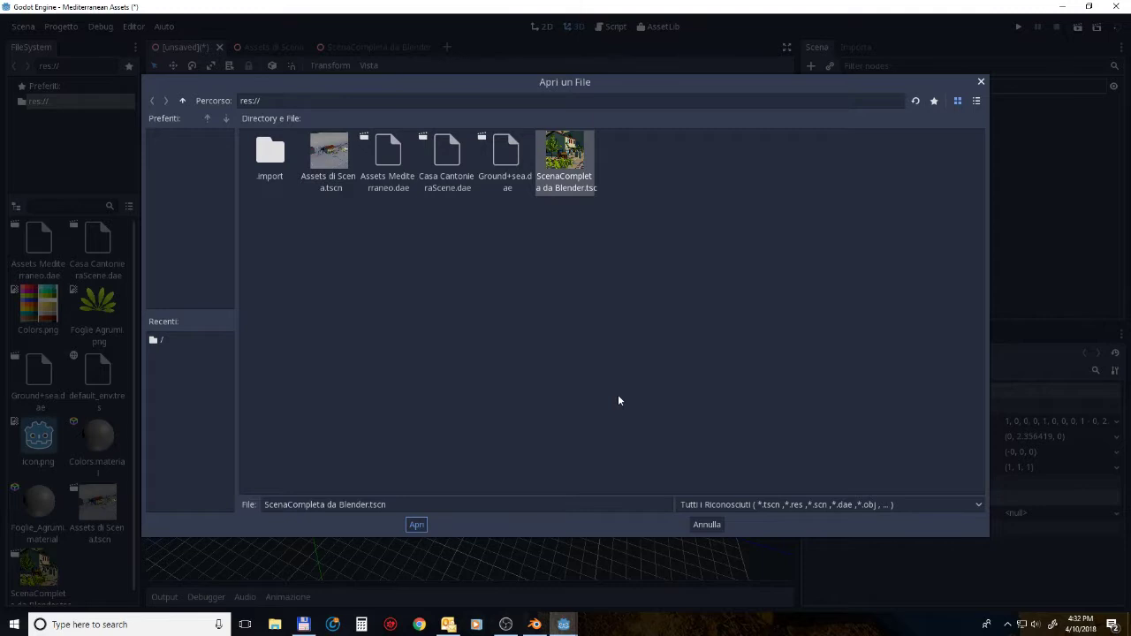
pyautogui.press('Return')
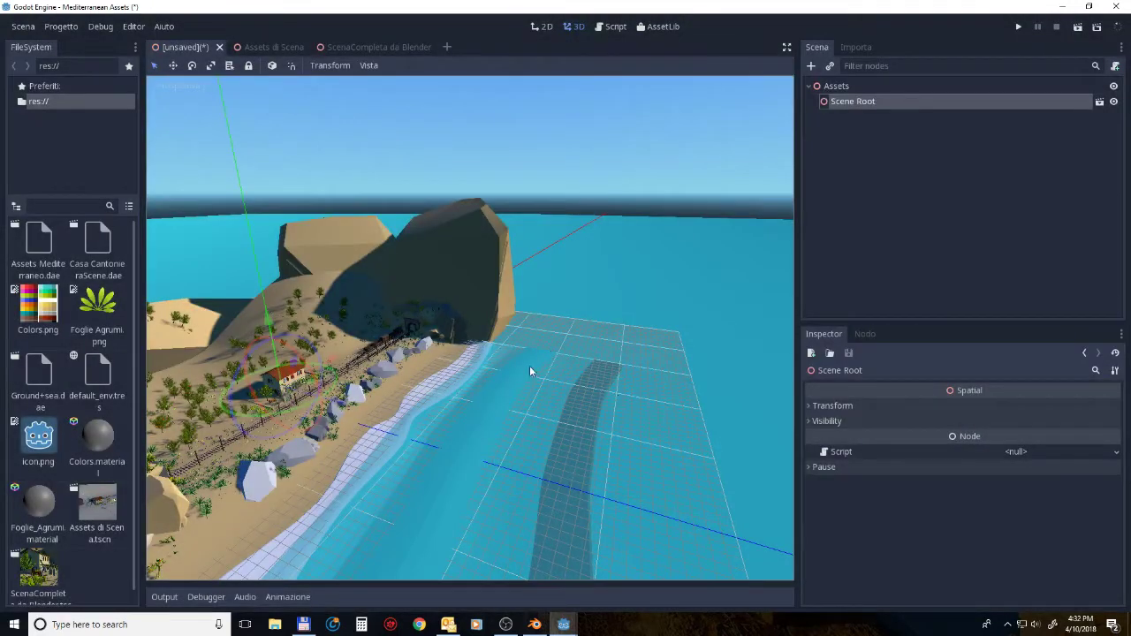
# Step: Orbit over the instanced coastline, then open the ScenaCompleta da Blender tab and fly toward the house
pyautogui.moveTo(486, 342); pyautogui.dragTo(410, 357, button='middle')
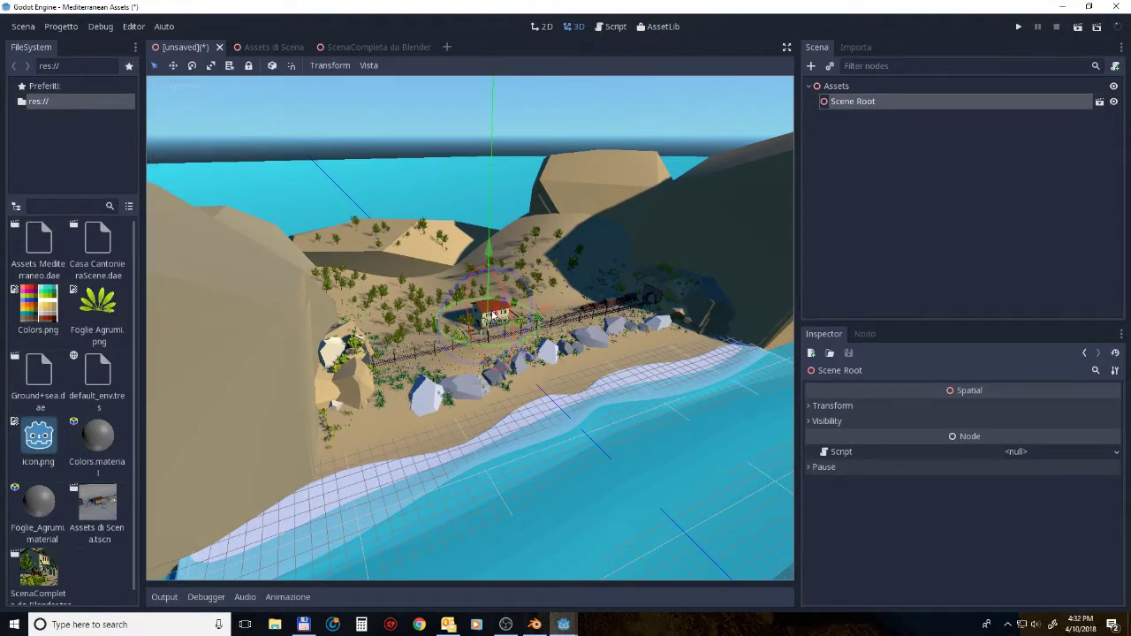
pyautogui.scroll(8, 493, 327)
pyautogui.scroll(-4, 521, 334)
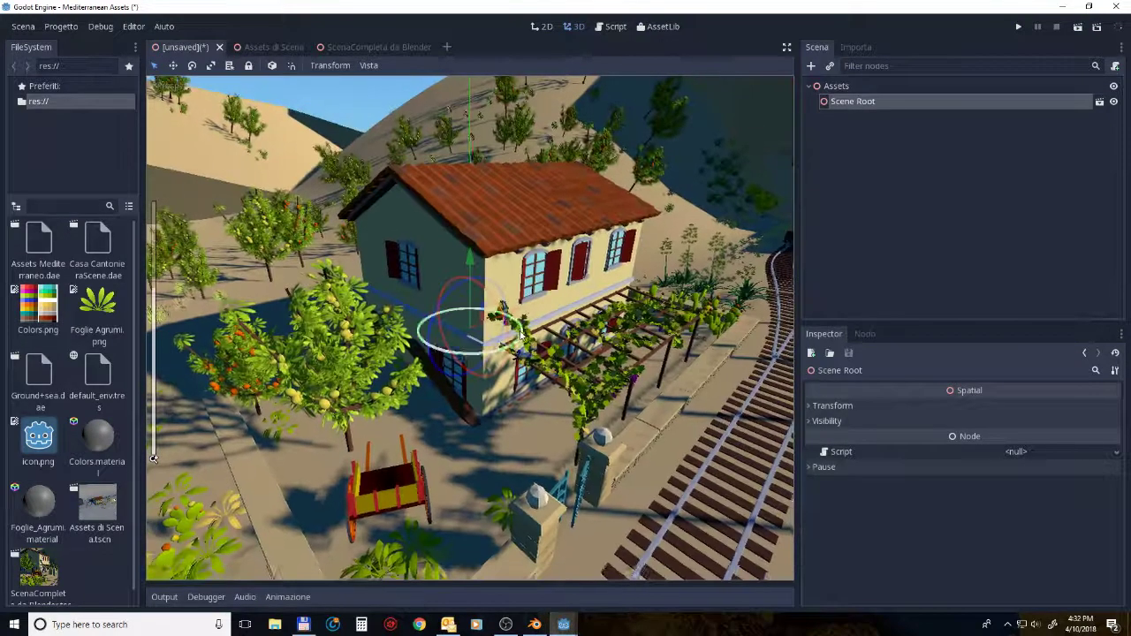
pyautogui.scroll(-4, 521, 334)
pyautogui.moveTo(521, 334); pyautogui.dragTo(690, 336, button='middle')
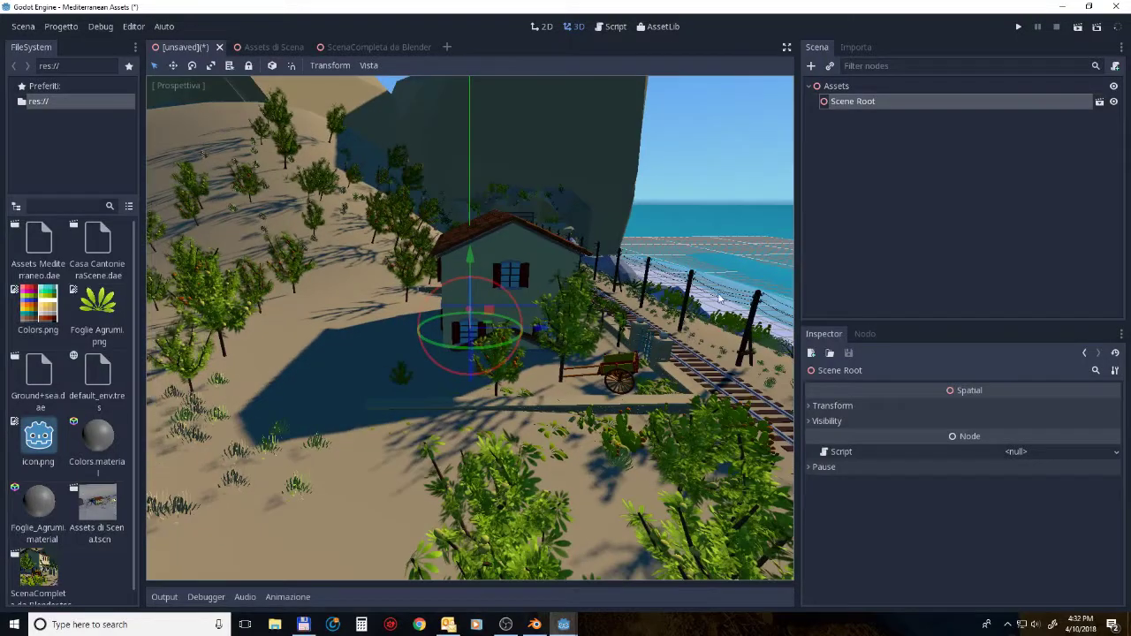
pyautogui.moveTo(720, 301)
pyautogui.mouseDown(button='middle')
pyautogui.moveTo(468, 299)
pyautogui.moveTo(152, 459)
pyautogui.moveTo(512, 327)
pyautogui.moveTo(519, 405)
pyautogui.moveTo(509, 313)
pyautogui.mouseUp(button='middle')
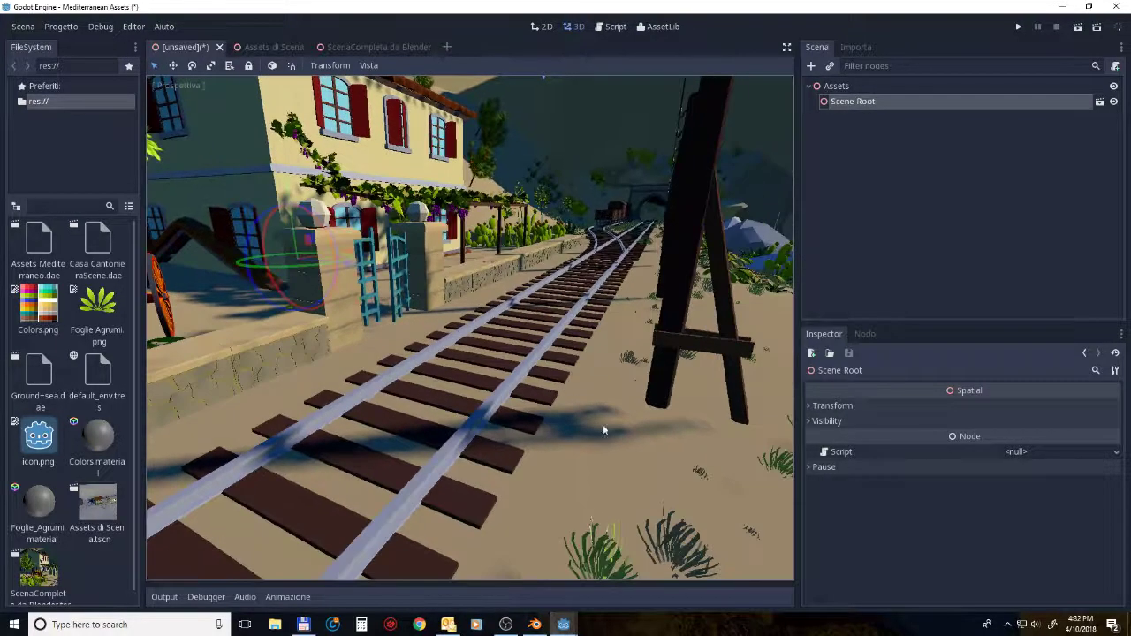
pyautogui.click(352, 46)
pyautogui.moveTo(533, 375)
pyautogui.mouseDown(button='middle')
pyautogui.moveTo(557, 380)
pyautogui.moveTo(606, 518)
pyautogui.moveTo(538, 462)
pyautogui.mouseUp(button='middle')
pyautogui.click(606, 518)
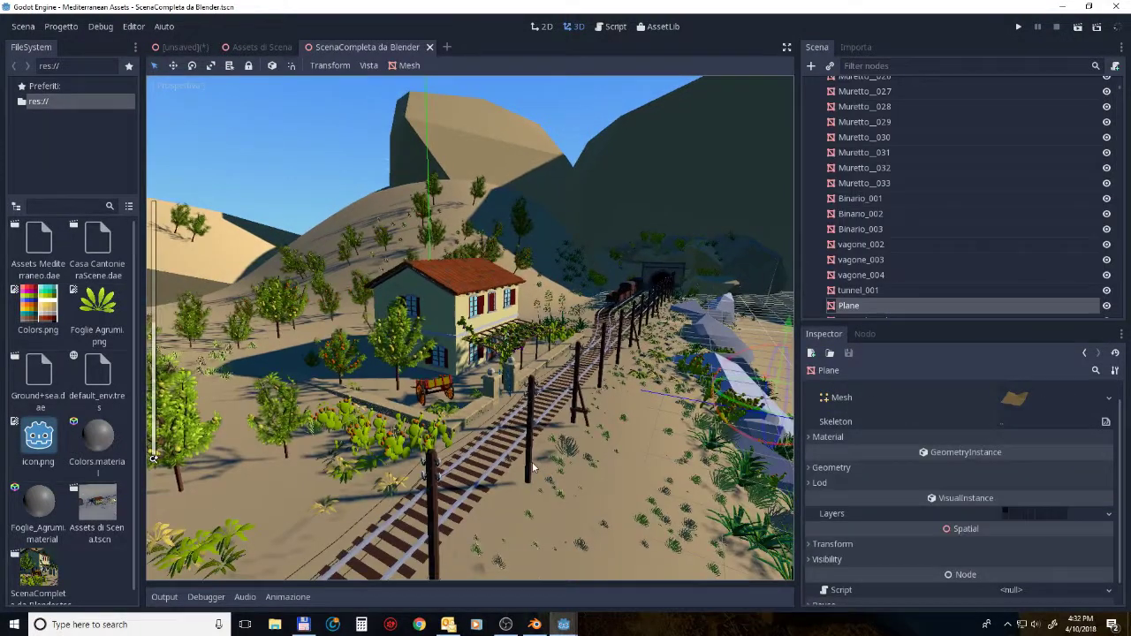
pyautogui.moveTo(532, 462)
pyautogui.mouseDown(button='middle')
pyautogui.moveTo(506, 433)
pyautogui.moveTo(565, 445)
pyautogui.moveTo(508, 380)
pyautogui.mouseUp(button='middle')
pyautogui.click(531, 442)
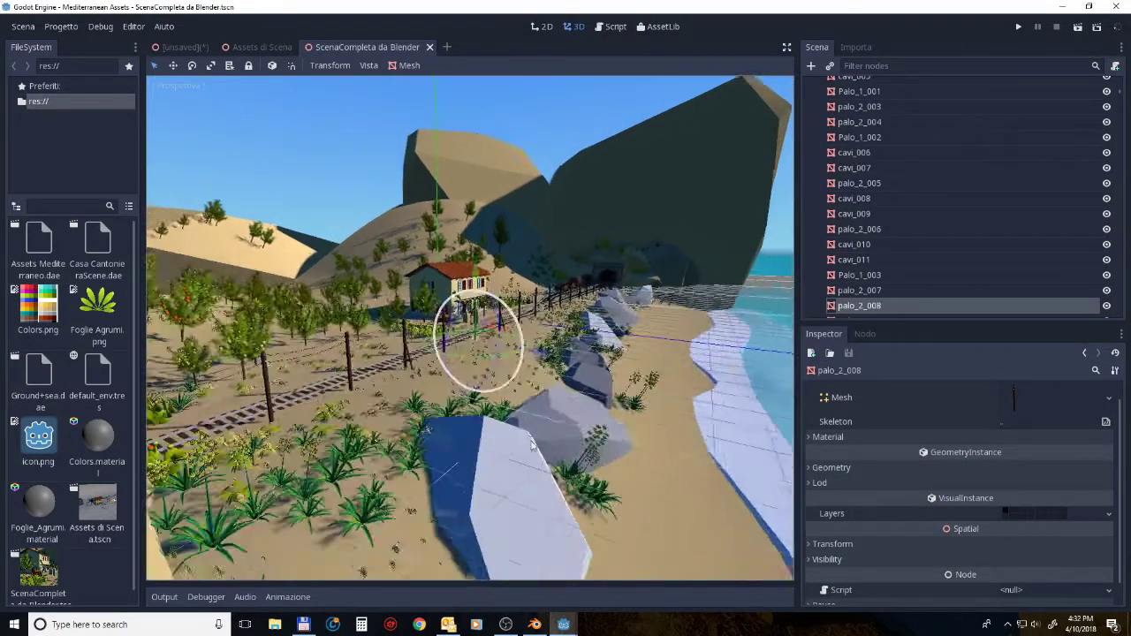
pyautogui.scroll(5, 508, 380)
pyautogui.scroll(4, 508, 381)
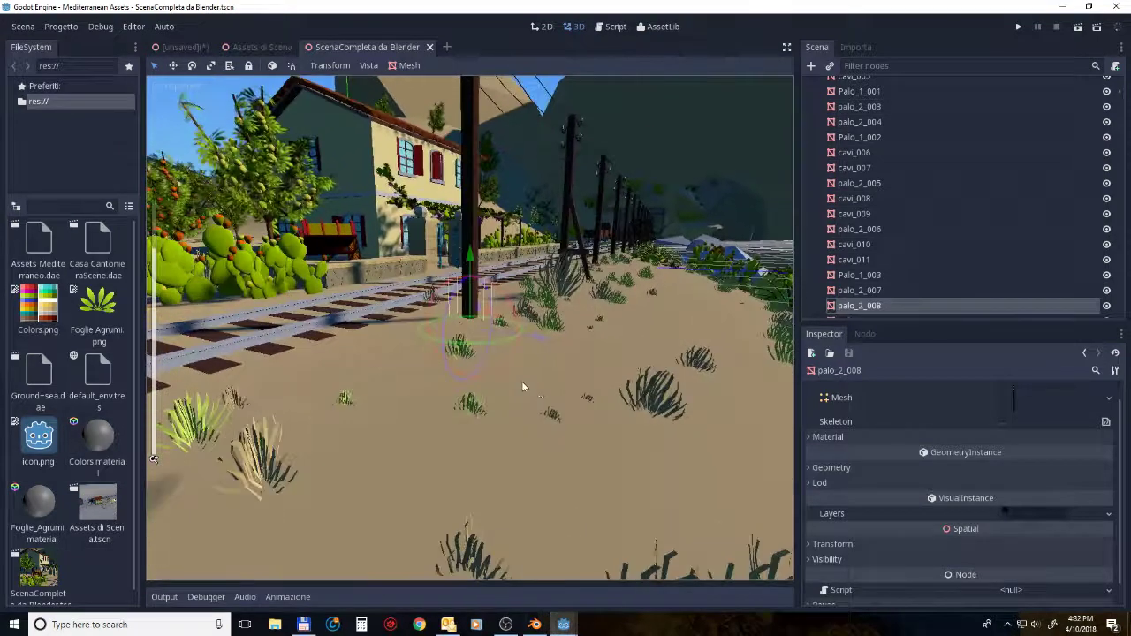
pyautogui.scroll(3, 534, 407)
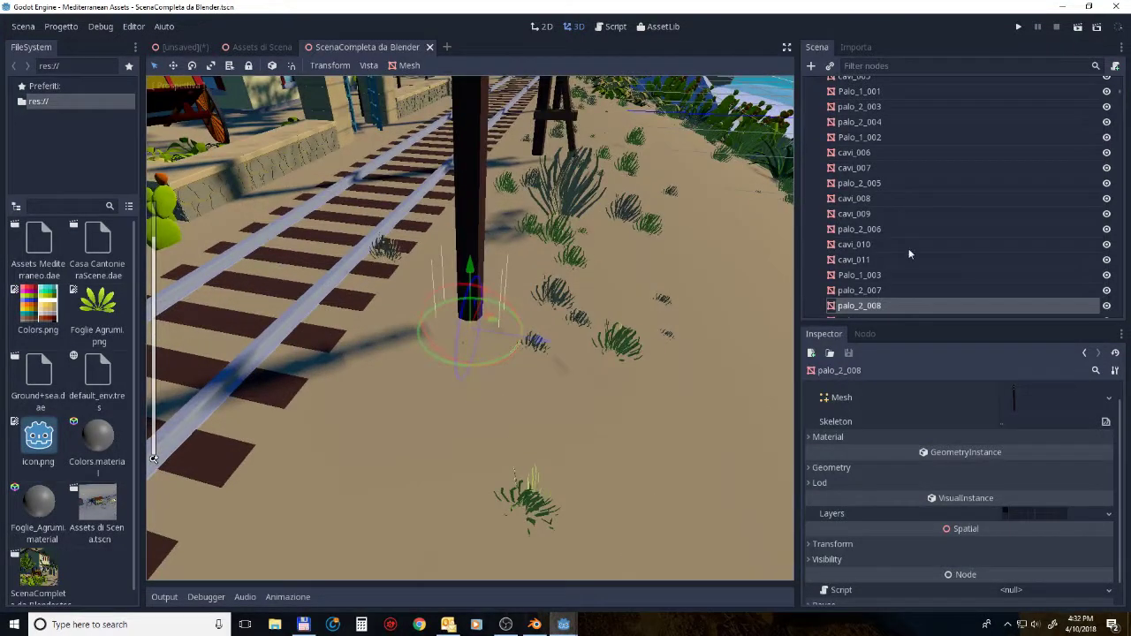
pyautogui.scroll(2, 901, 145)
pyautogui.scroll(3, 901, 145)
pyautogui.scroll(3, 1065, 170)
pyautogui.scroll(3, 1065, 177)
pyautogui.scroll(3, 1064, 177)
pyautogui.scroll(3, 1064, 177)
pyautogui.scroll(3, 1064, 177)
pyautogui.scroll(3, 1065, 176)
pyautogui.scroll(3, 1065, 177)
pyautogui.click(823, 150)
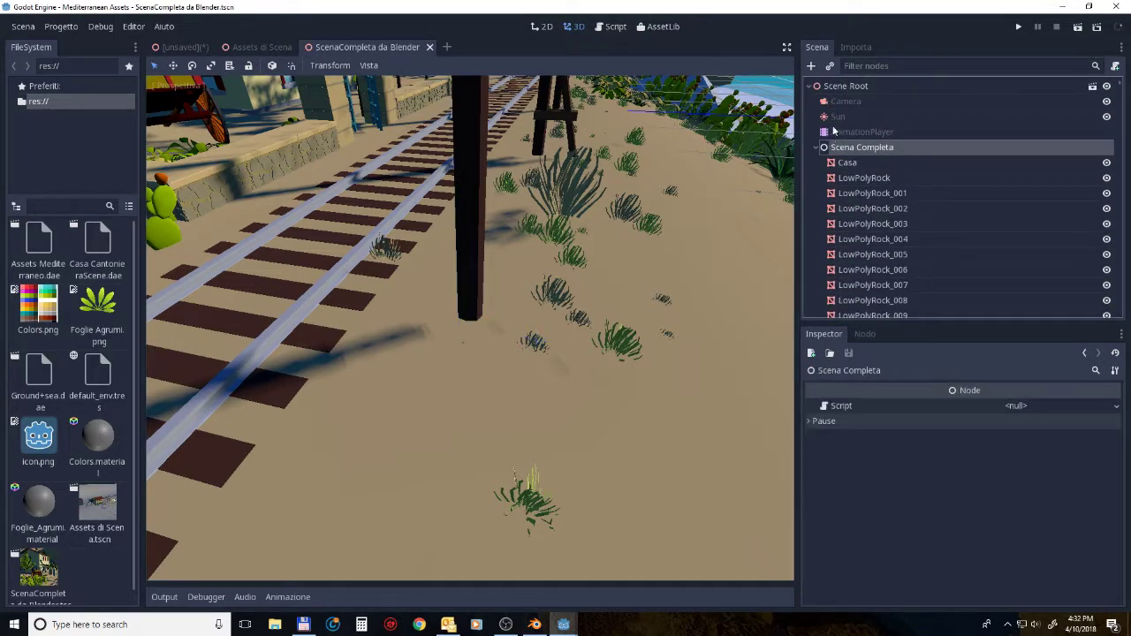
# Step: Set the Sun light's shadow bias to -0.1
pyautogui.click(838, 120)
pyautogui.scroll(-2, 904, 446)
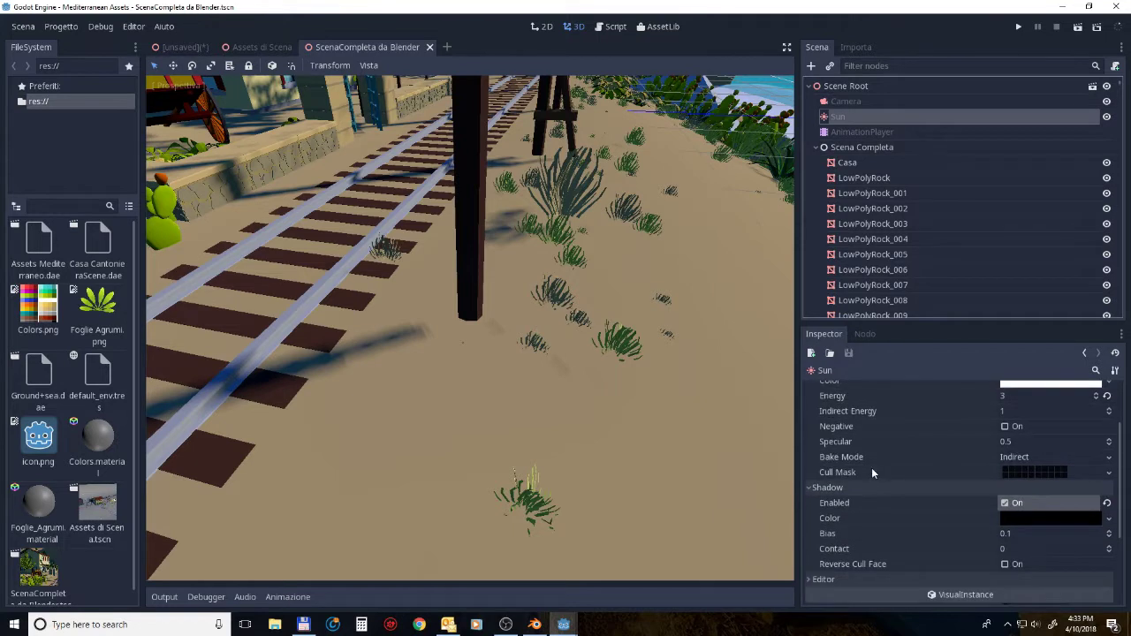
pyautogui.scroll(-1, 869, 485)
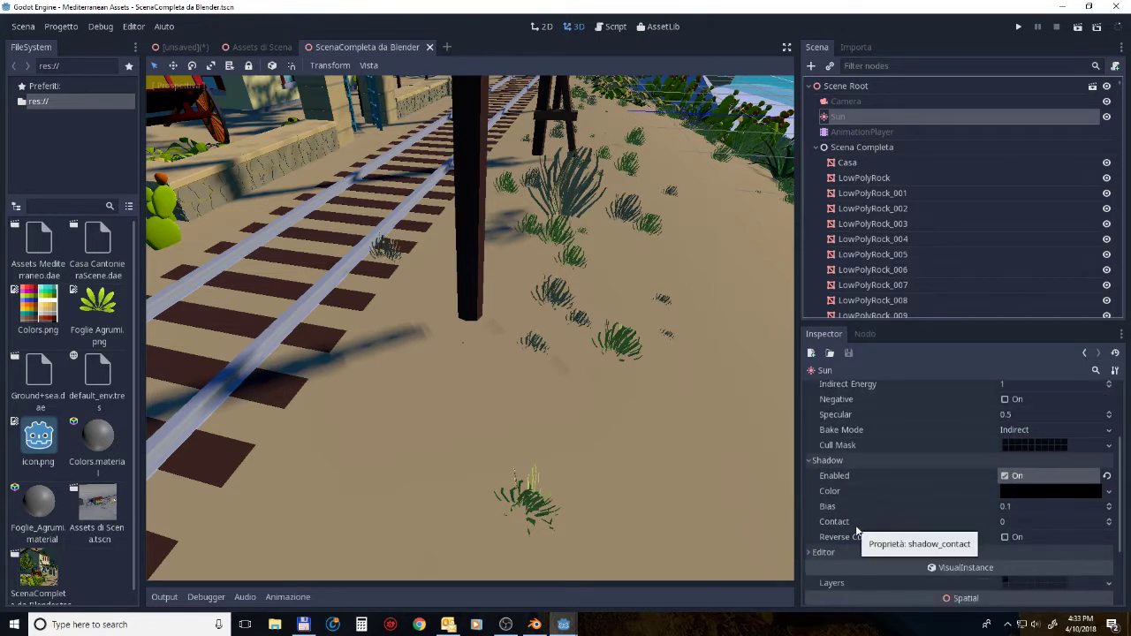
pyautogui.click(1012, 507)
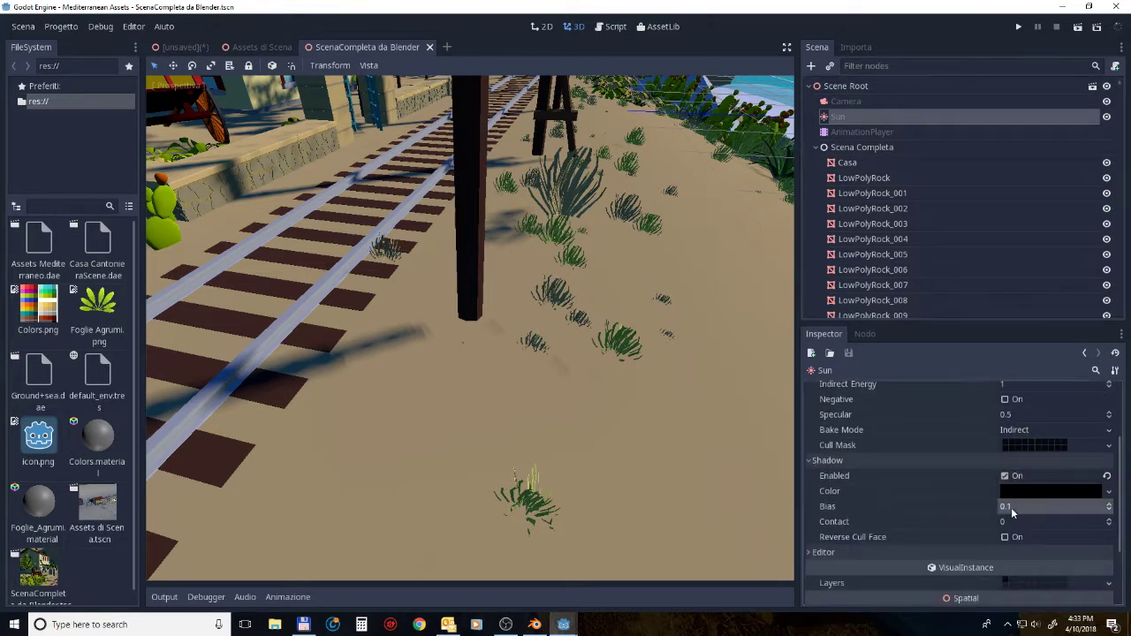
pyautogui.write('-0')
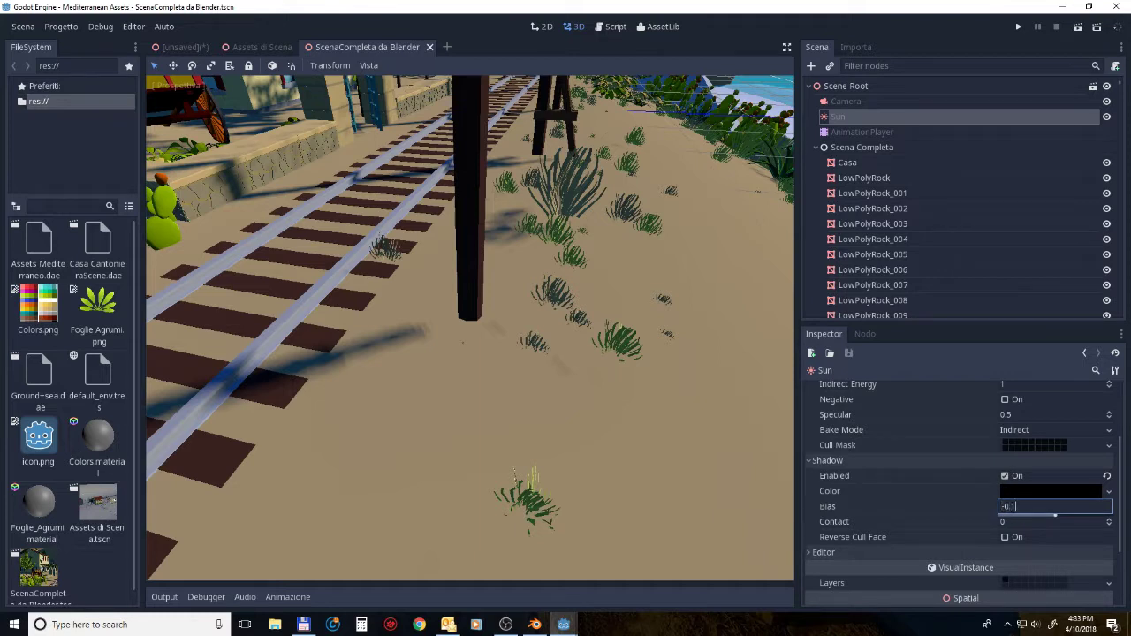
pyautogui.press('Return')
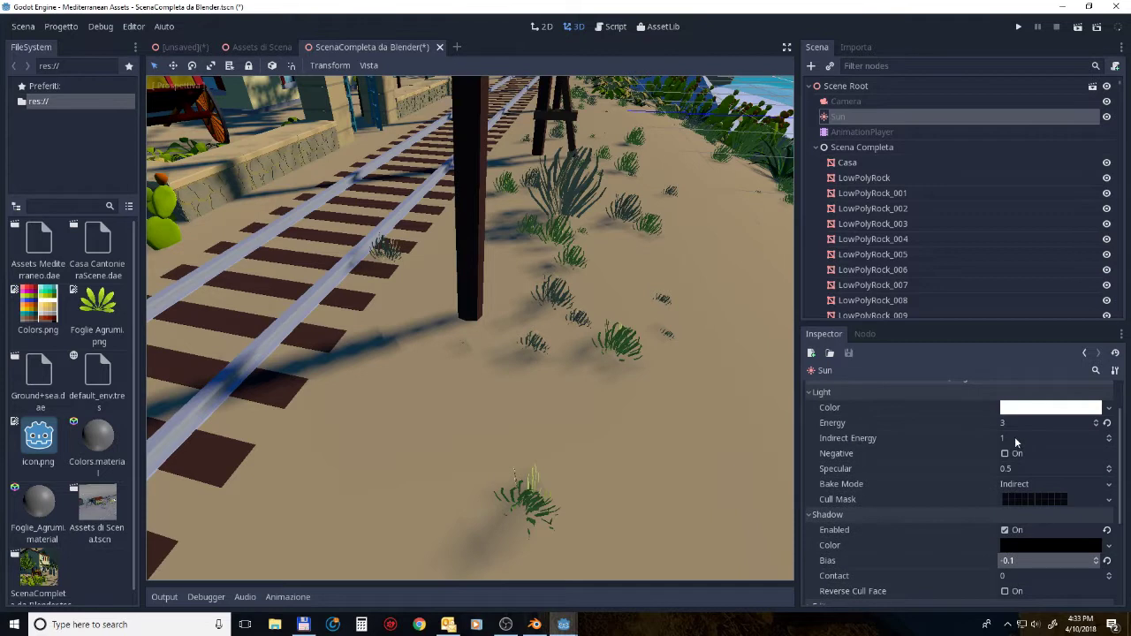
# Step: Set the Sun's Directional Shadow Max Distance to 100 and look down the tracks
pyautogui.scroll(2, 1014, 437)
pyautogui.click(822, 406)
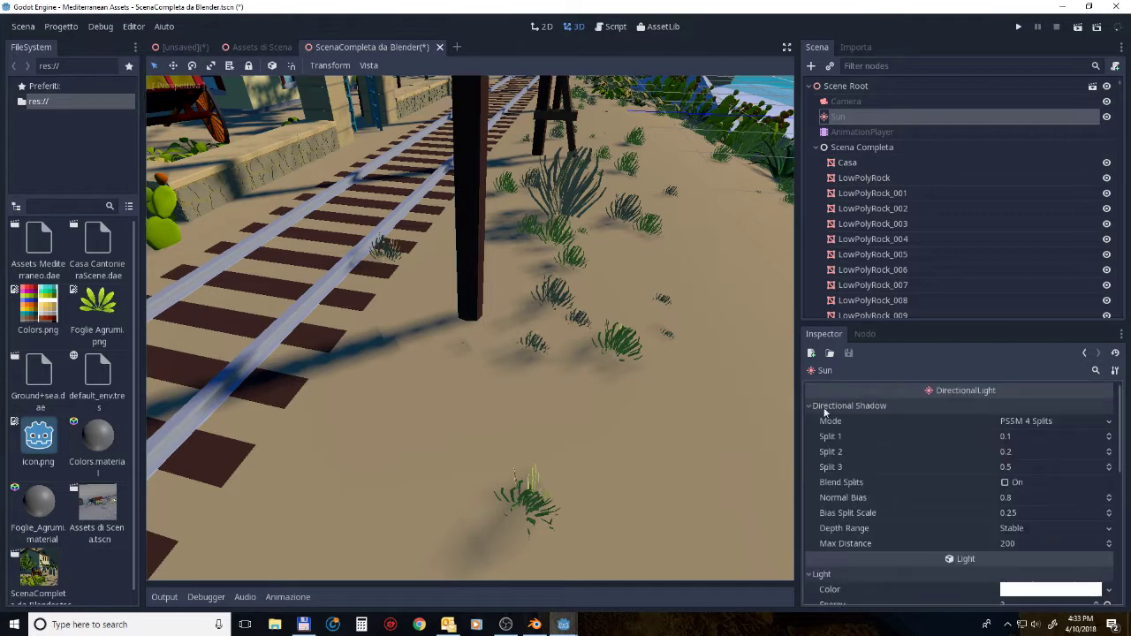
pyautogui.scroll(-1, 1012, 493)
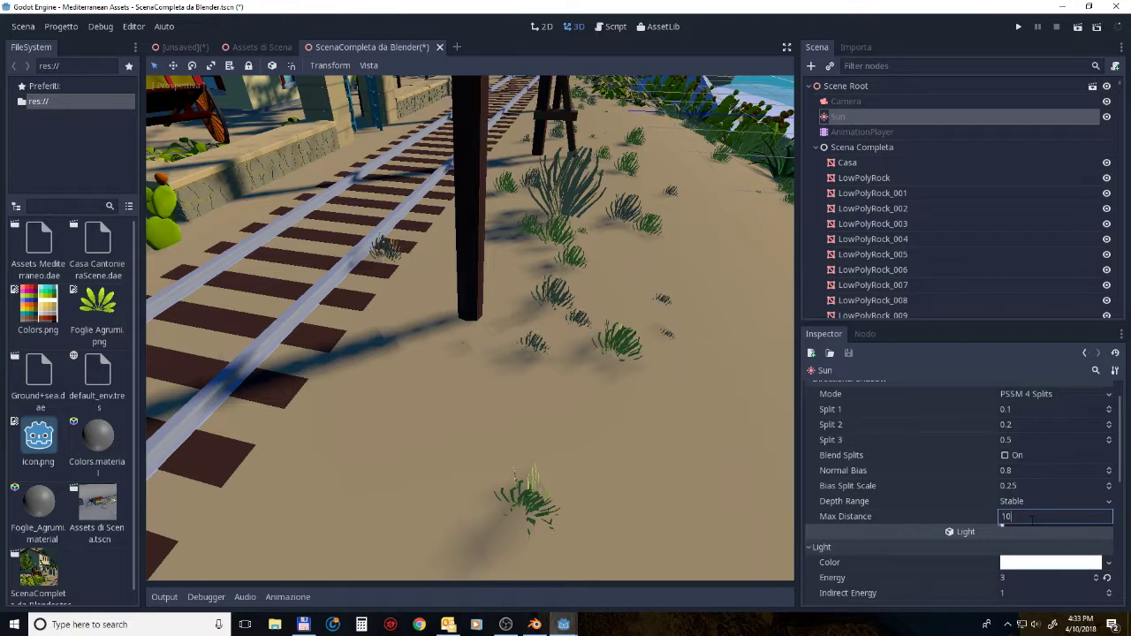
pyautogui.write('0')
pyautogui.press('Return')
pyautogui.moveTo(489, 330)
pyautogui.mouseDown(button='right')
pyautogui.moveTo(582, 375)
pyautogui.moveTo(426, 318)
pyautogui.moveTo(436, 351)
pyautogui.moveTo(588, 369)
pyautogui.moveTo(744, 340)
pyautogui.moveTo(320, 330)
pyautogui.moveTo(396, 325)
pyautogui.moveTo(426, 413)
pyautogui.mouseUp(button='right')
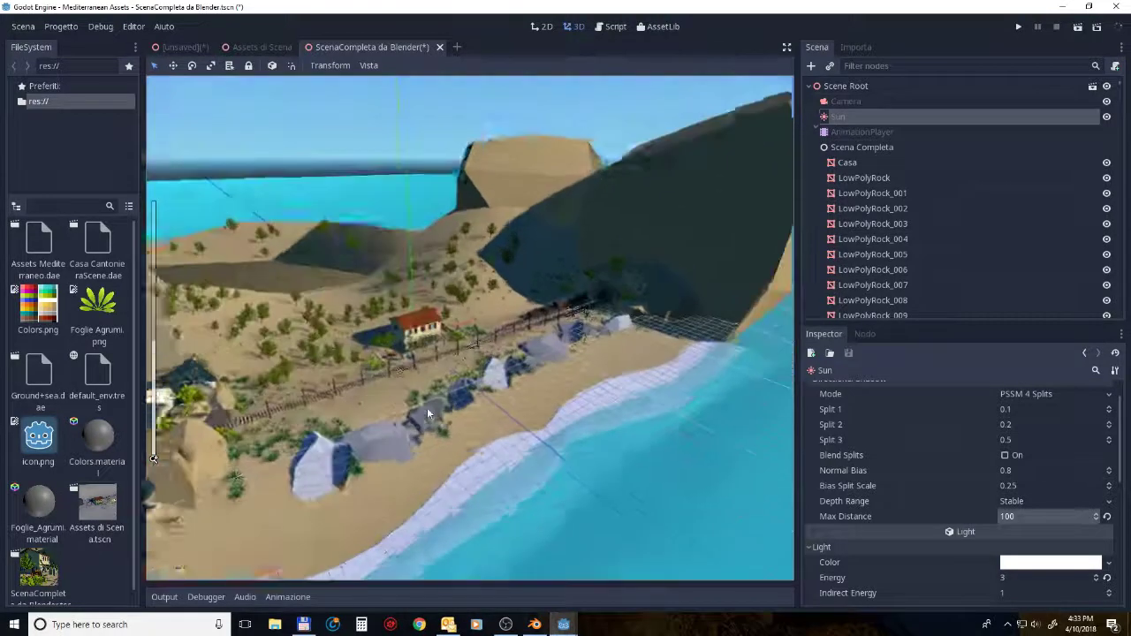
# Step: Rotate the Sun about 107 degrees with the gizmo, then view the new shadows along the railway
pyautogui.scroll(-5, 427, 407)
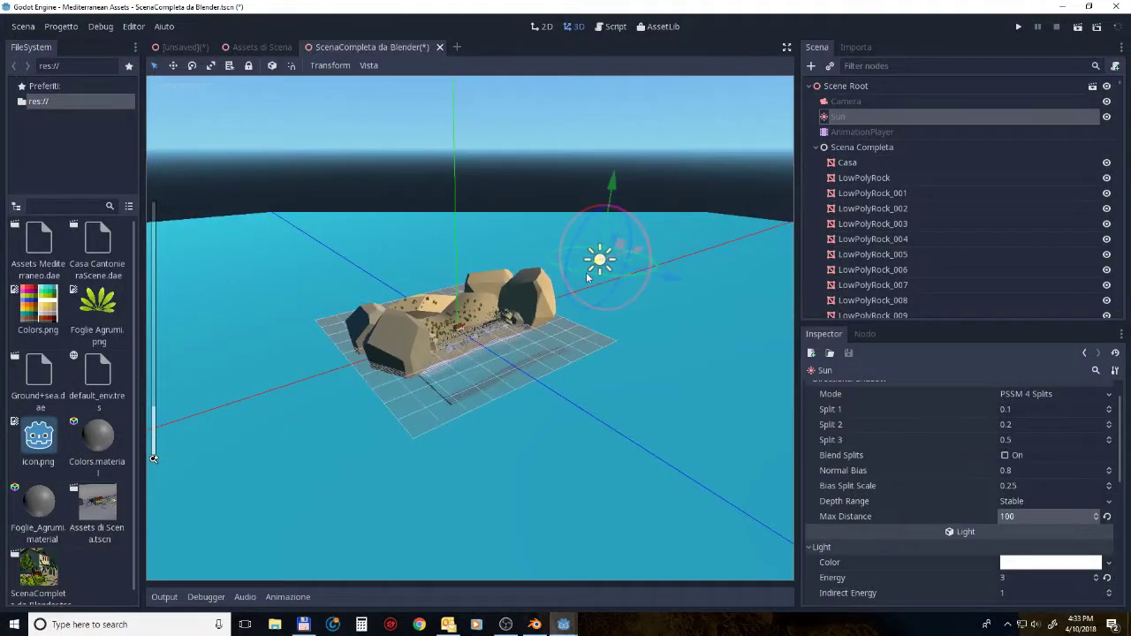
pyautogui.click(588, 276)
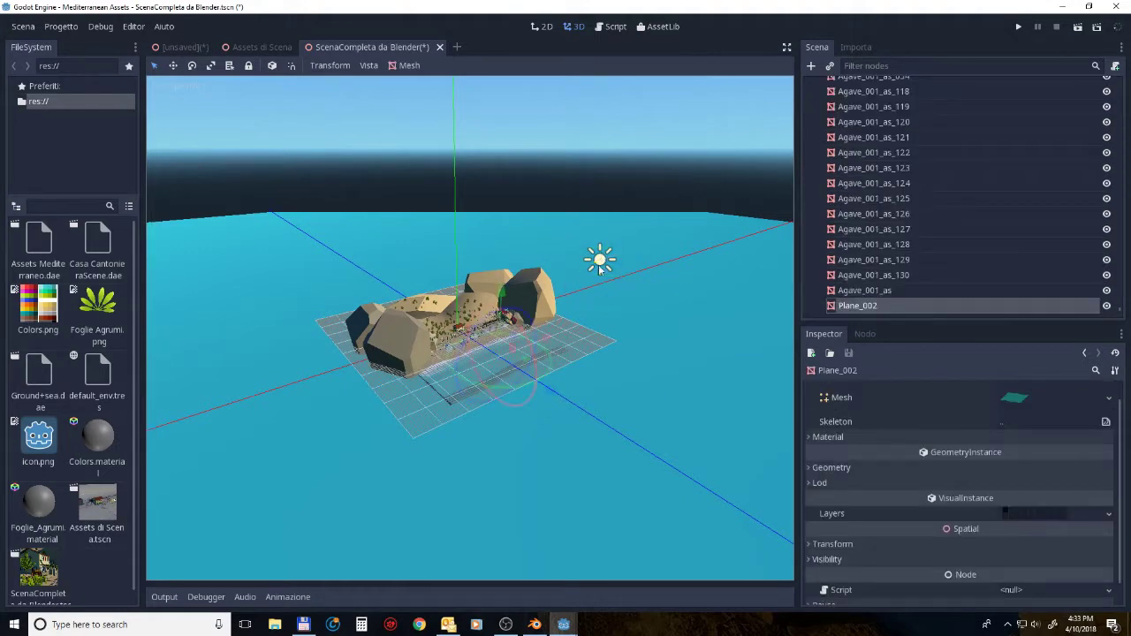
pyautogui.click(599, 267)
pyautogui.scroll(2, 609, 263)
pyautogui.moveTo(619, 239)
pyautogui.mouseDown()
pyautogui.moveTo(978, 278)
pyautogui.moveTo(1119, 258)
pyautogui.moveTo(795, 265)
pyautogui.mouseUp()
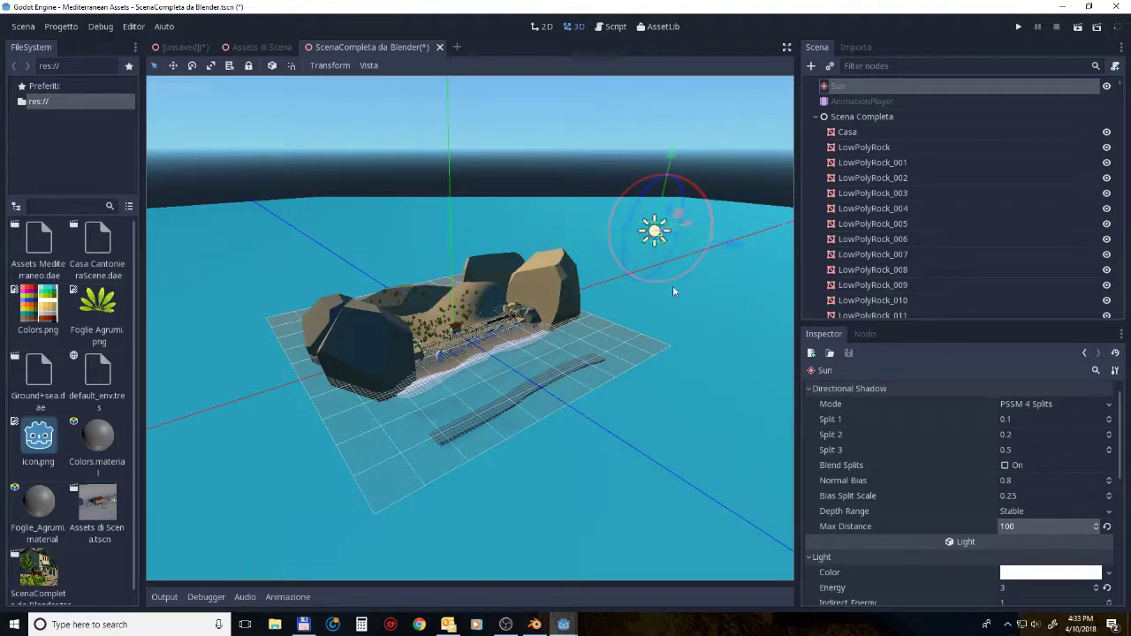
pyautogui.scroll(10, 422, 376)
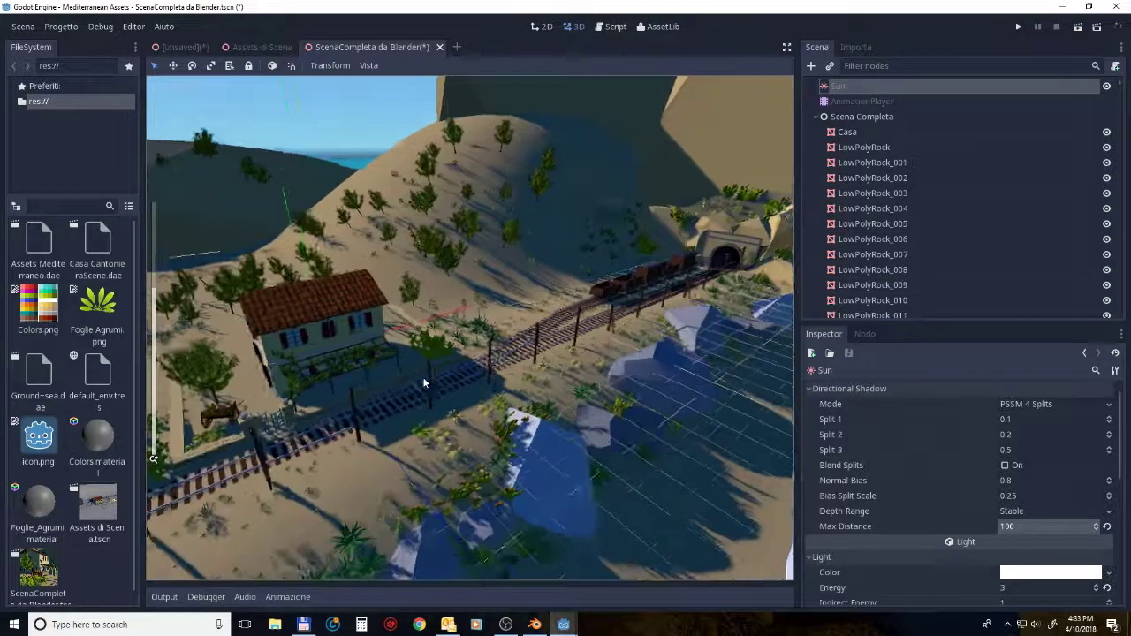
pyautogui.moveTo(422, 377)
pyautogui.mouseDown(button='middle')
pyautogui.moveTo(587, 313)
pyautogui.moveTo(487, 311)
pyautogui.moveTo(495, 367)
pyautogui.moveTo(456, 379)
pyautogui.moveTo(592, 381)
pyautogui.moveTo(153, 459)
pyautogui.moveTo(431, 448)
pyautogui.moveTo(402, 415)
pyautogui.mouseUp(button='middle')
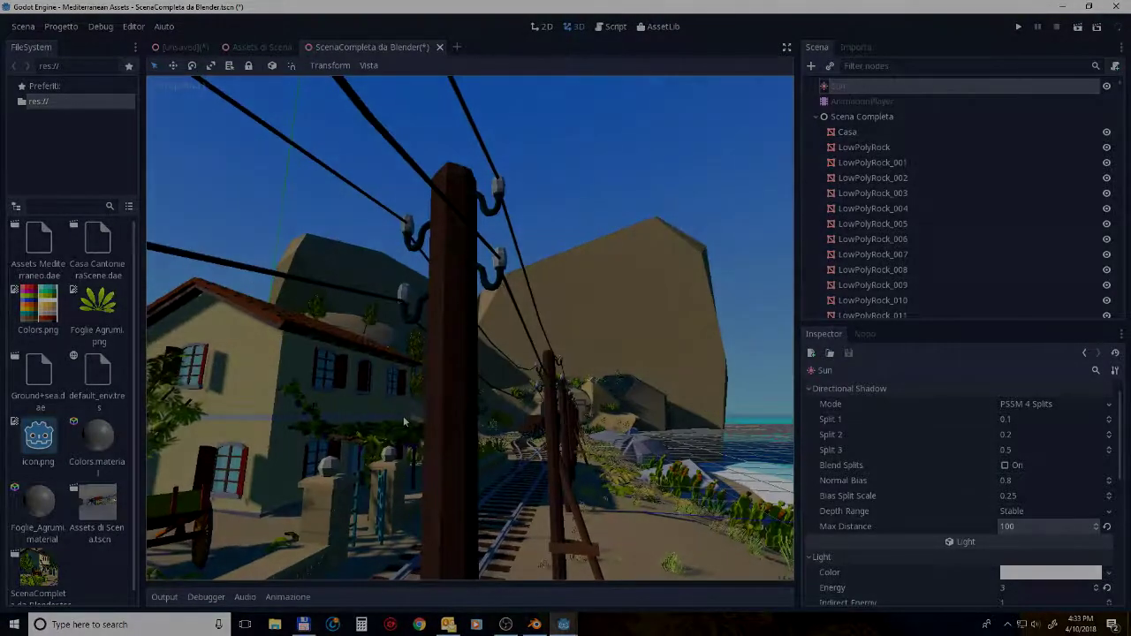